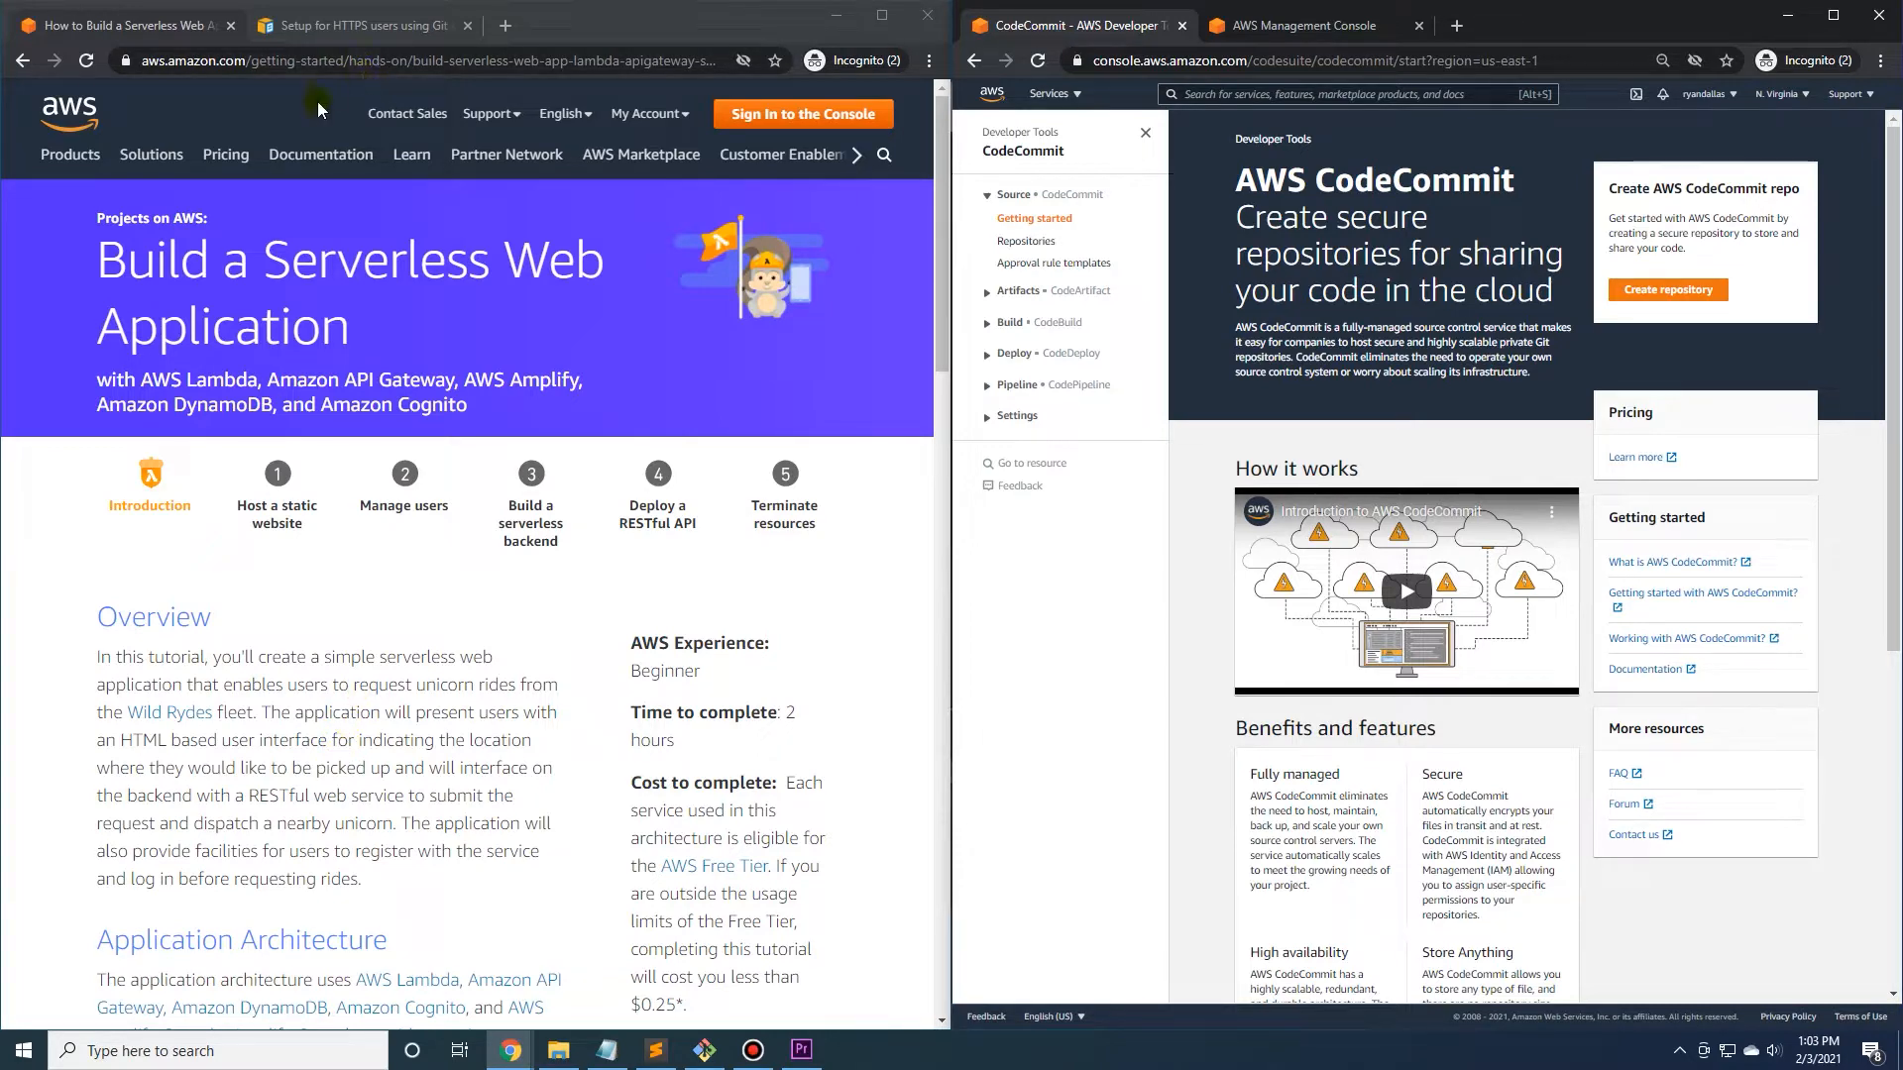
# Review the serverless web application tutorial's overview and architecture, and open its static website hosting module.
pyautogui.click(294, 213)
pyautogui.scroll(-2, 325, 454)
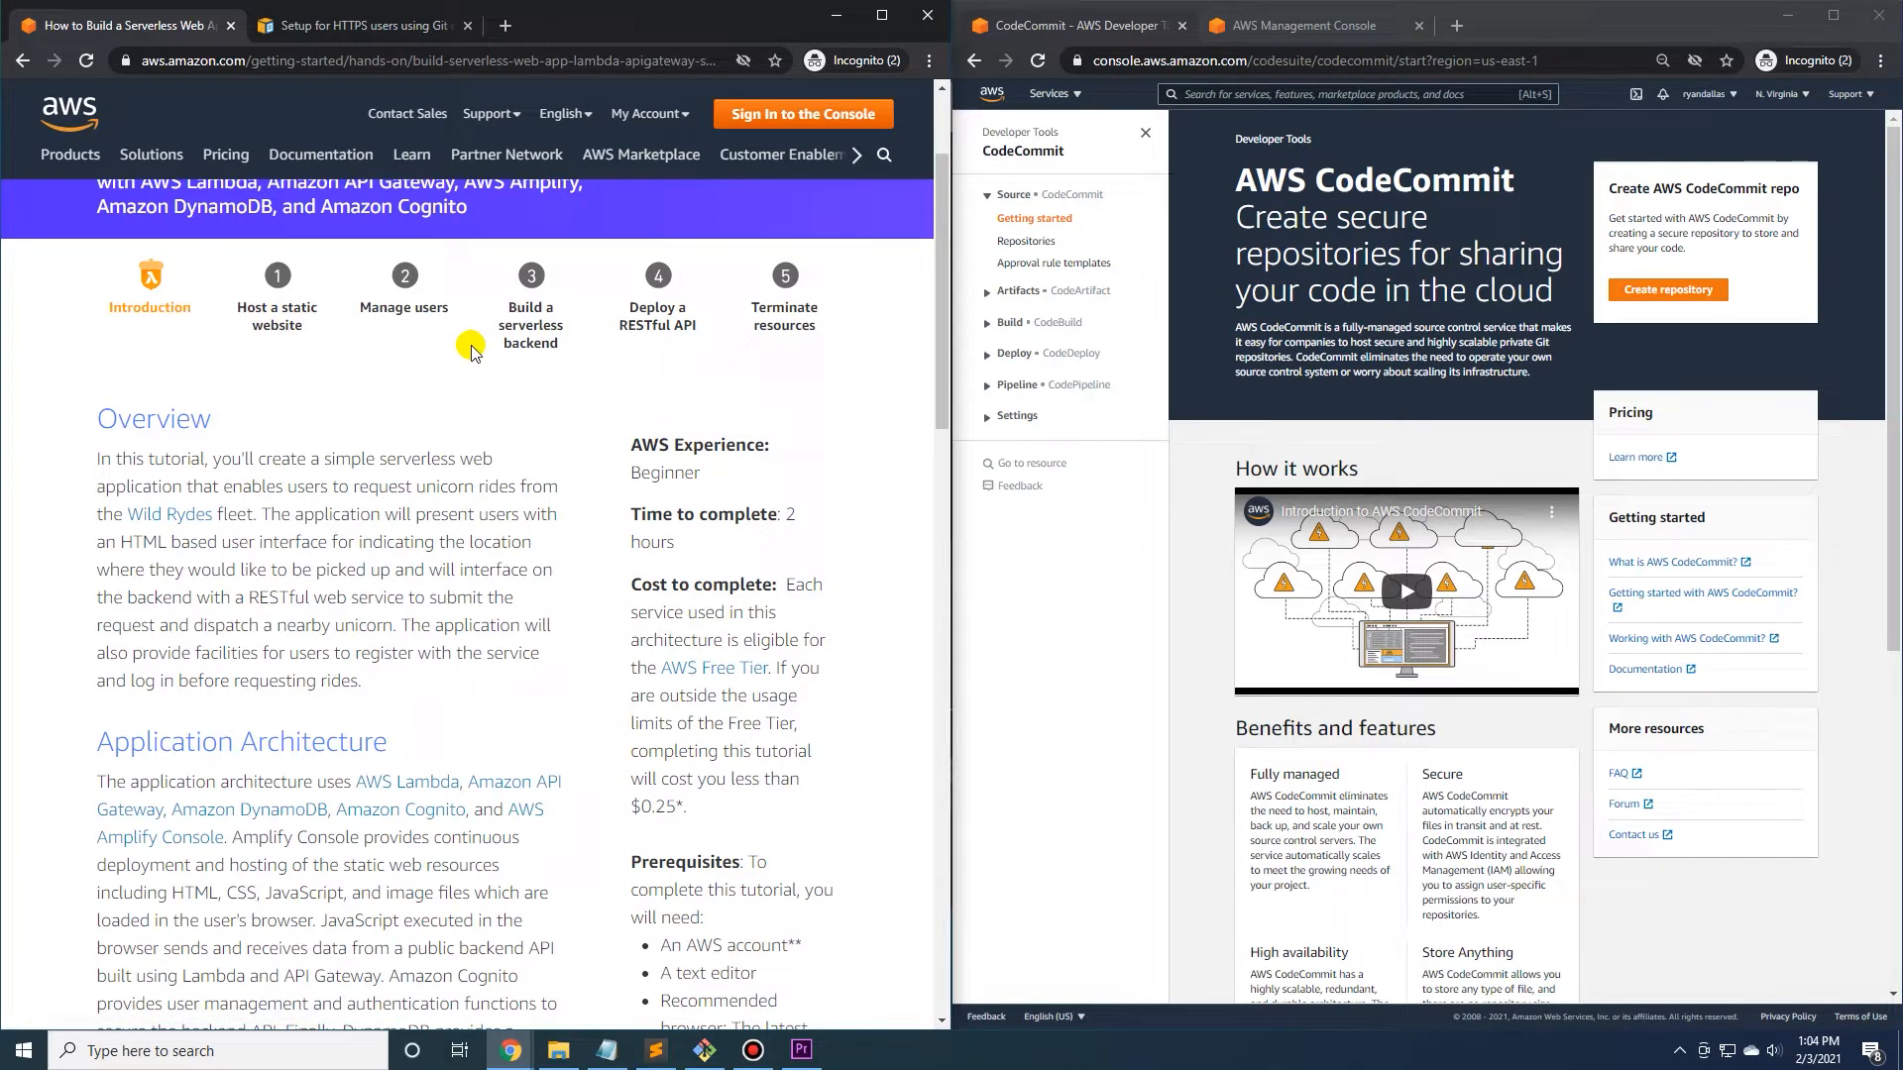
pyautogui.scroll(-3, 466, 349)
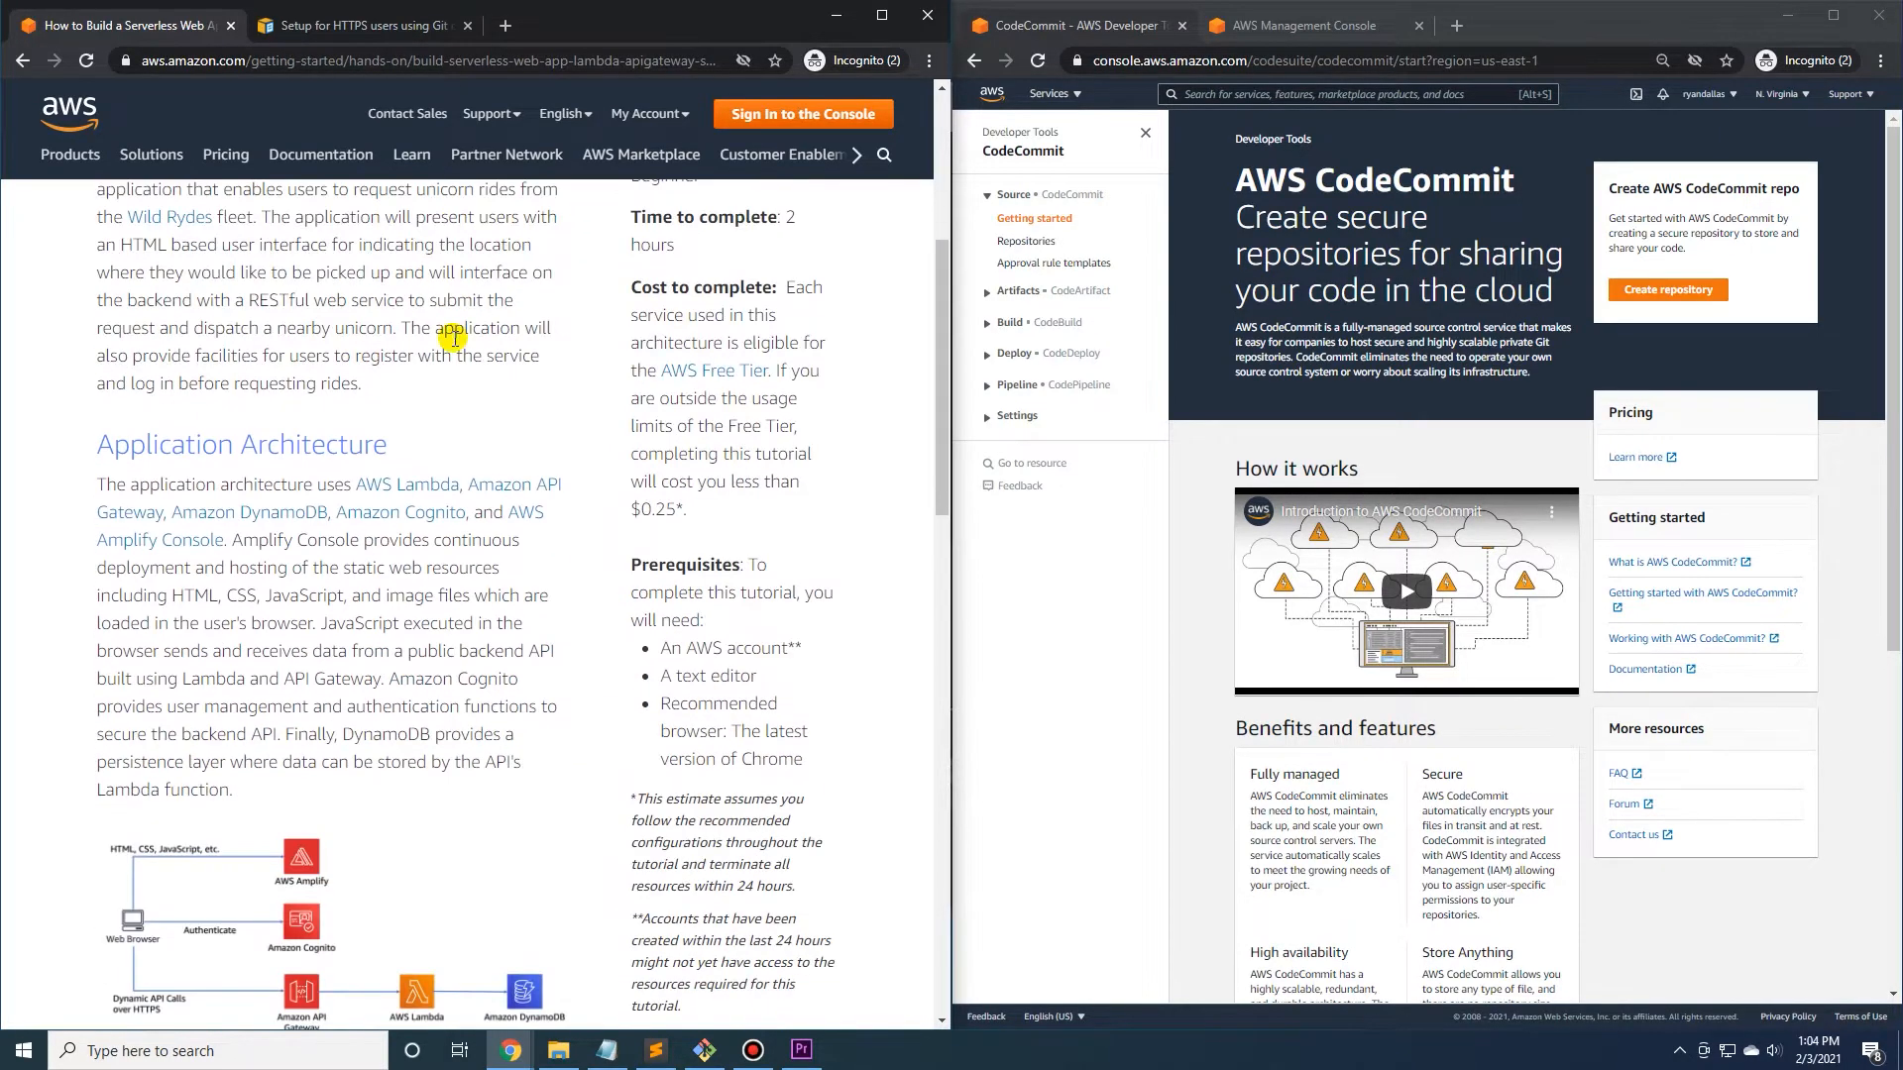
pyautogui.scroll(-1, 458, 353)
pyautogui.scroll(-2, 458, 353)
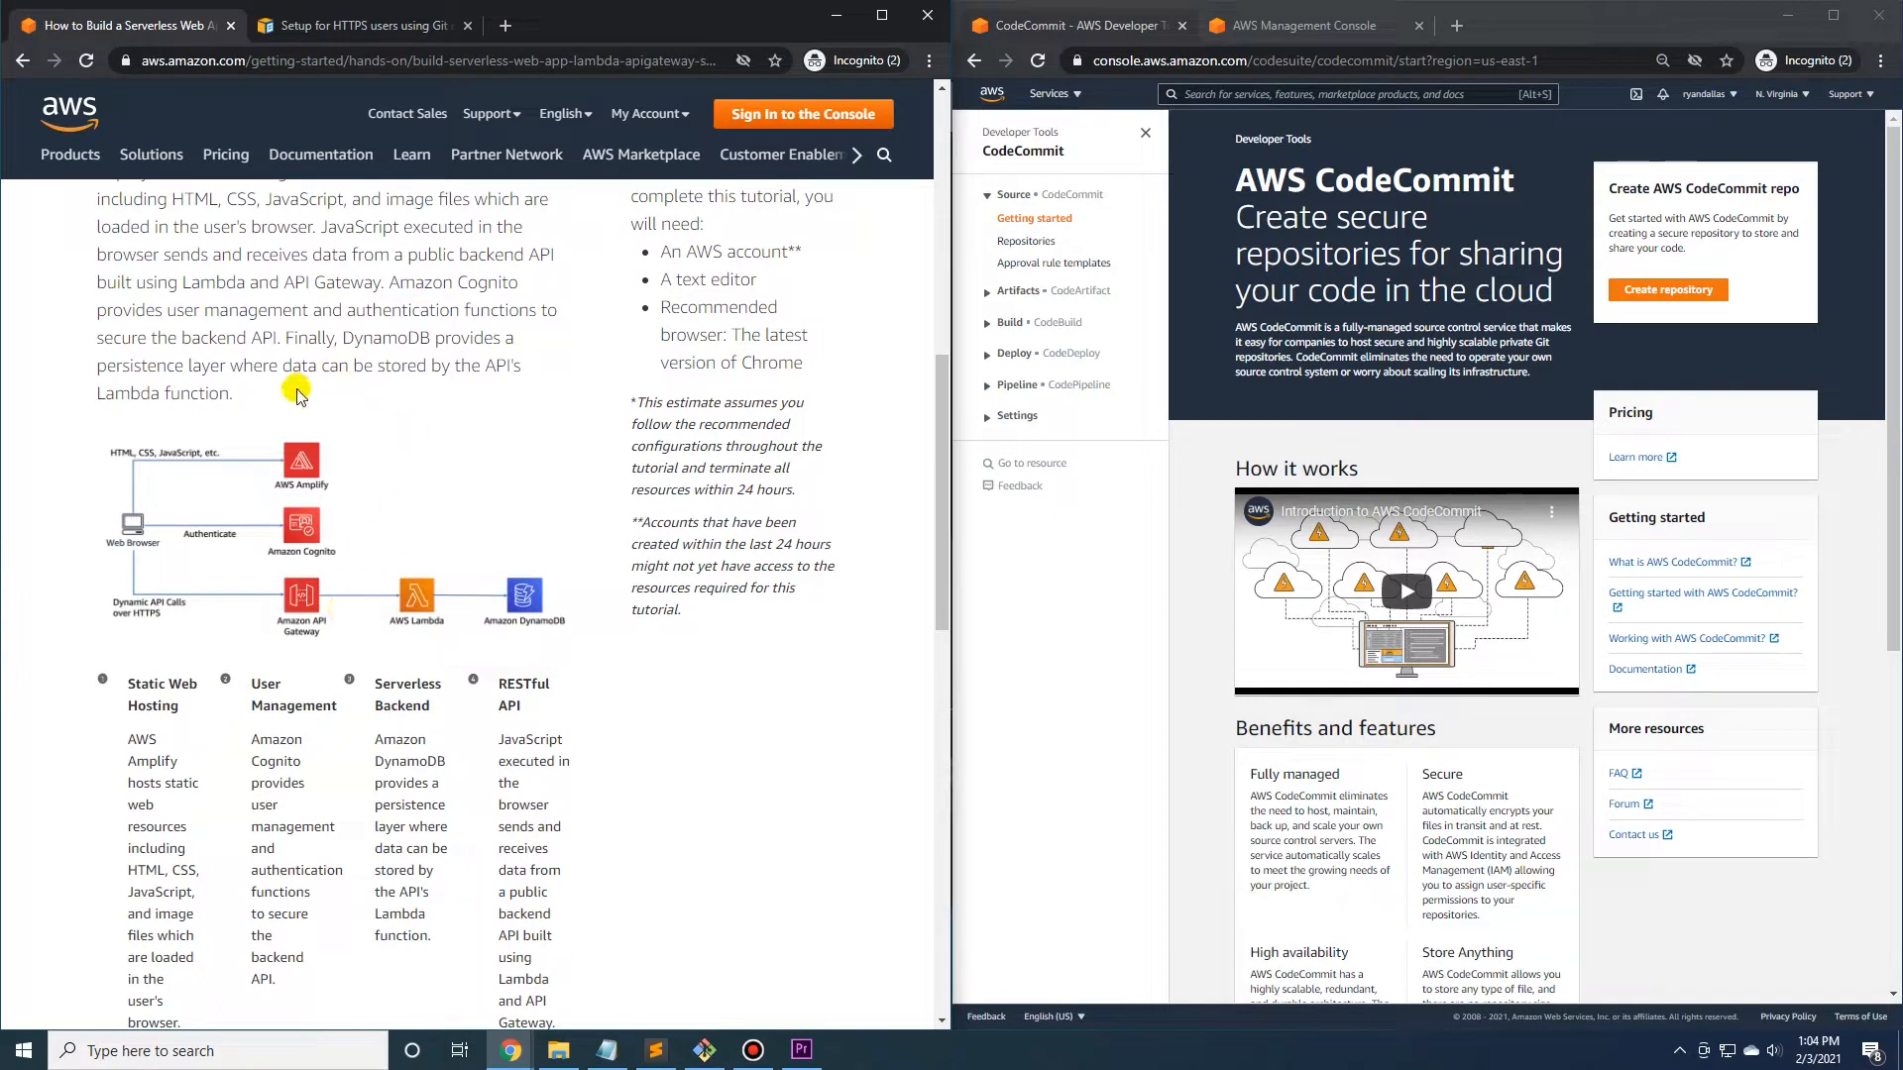
pyautogui.scroll(-8, 671, 377)
pyautogui.click(446, 738)
# Collapse the region selection instructions and expand Step 2, Create a Git repository, in the hosting module.
pyautogui.scroll(-5, 640, 515)
pyautogui.scroll(-5, 640, 516)
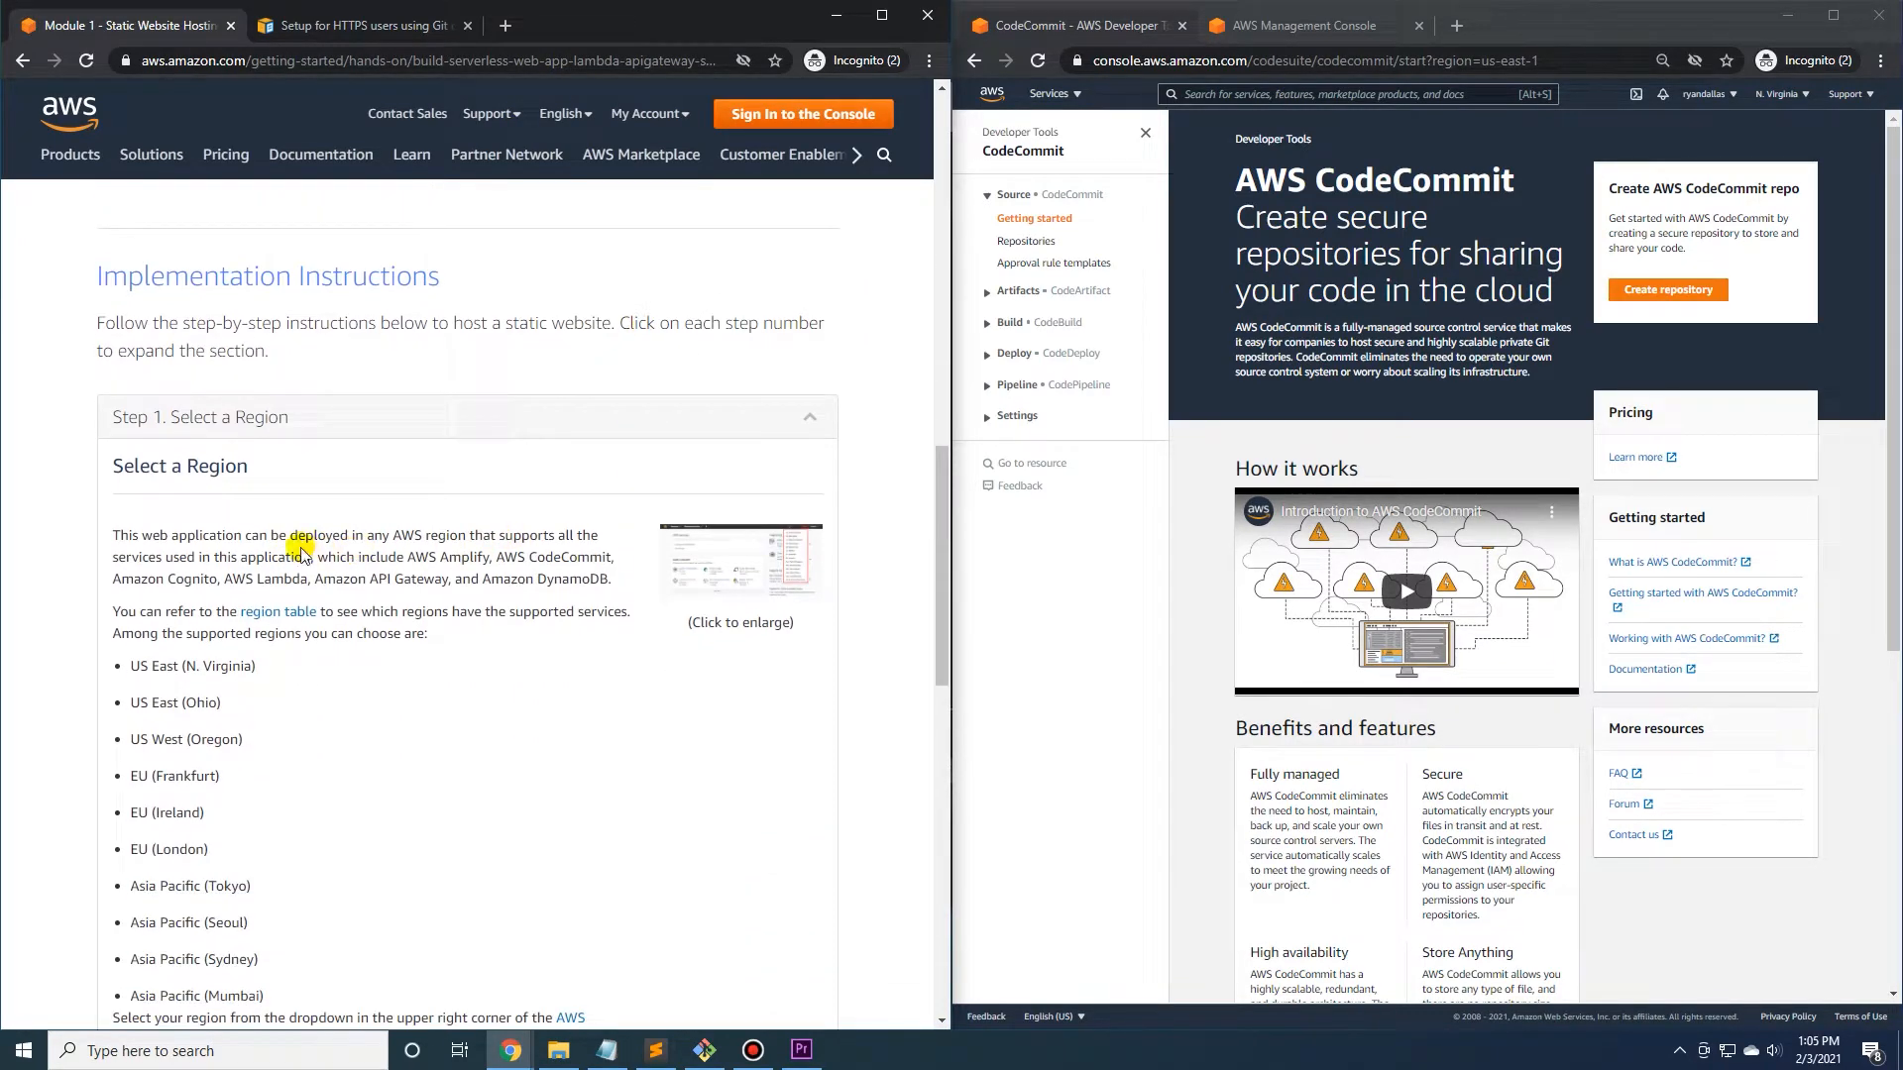
pyautogui.scroll(-1, 327, 545)
pyautogui.click(555, 313)
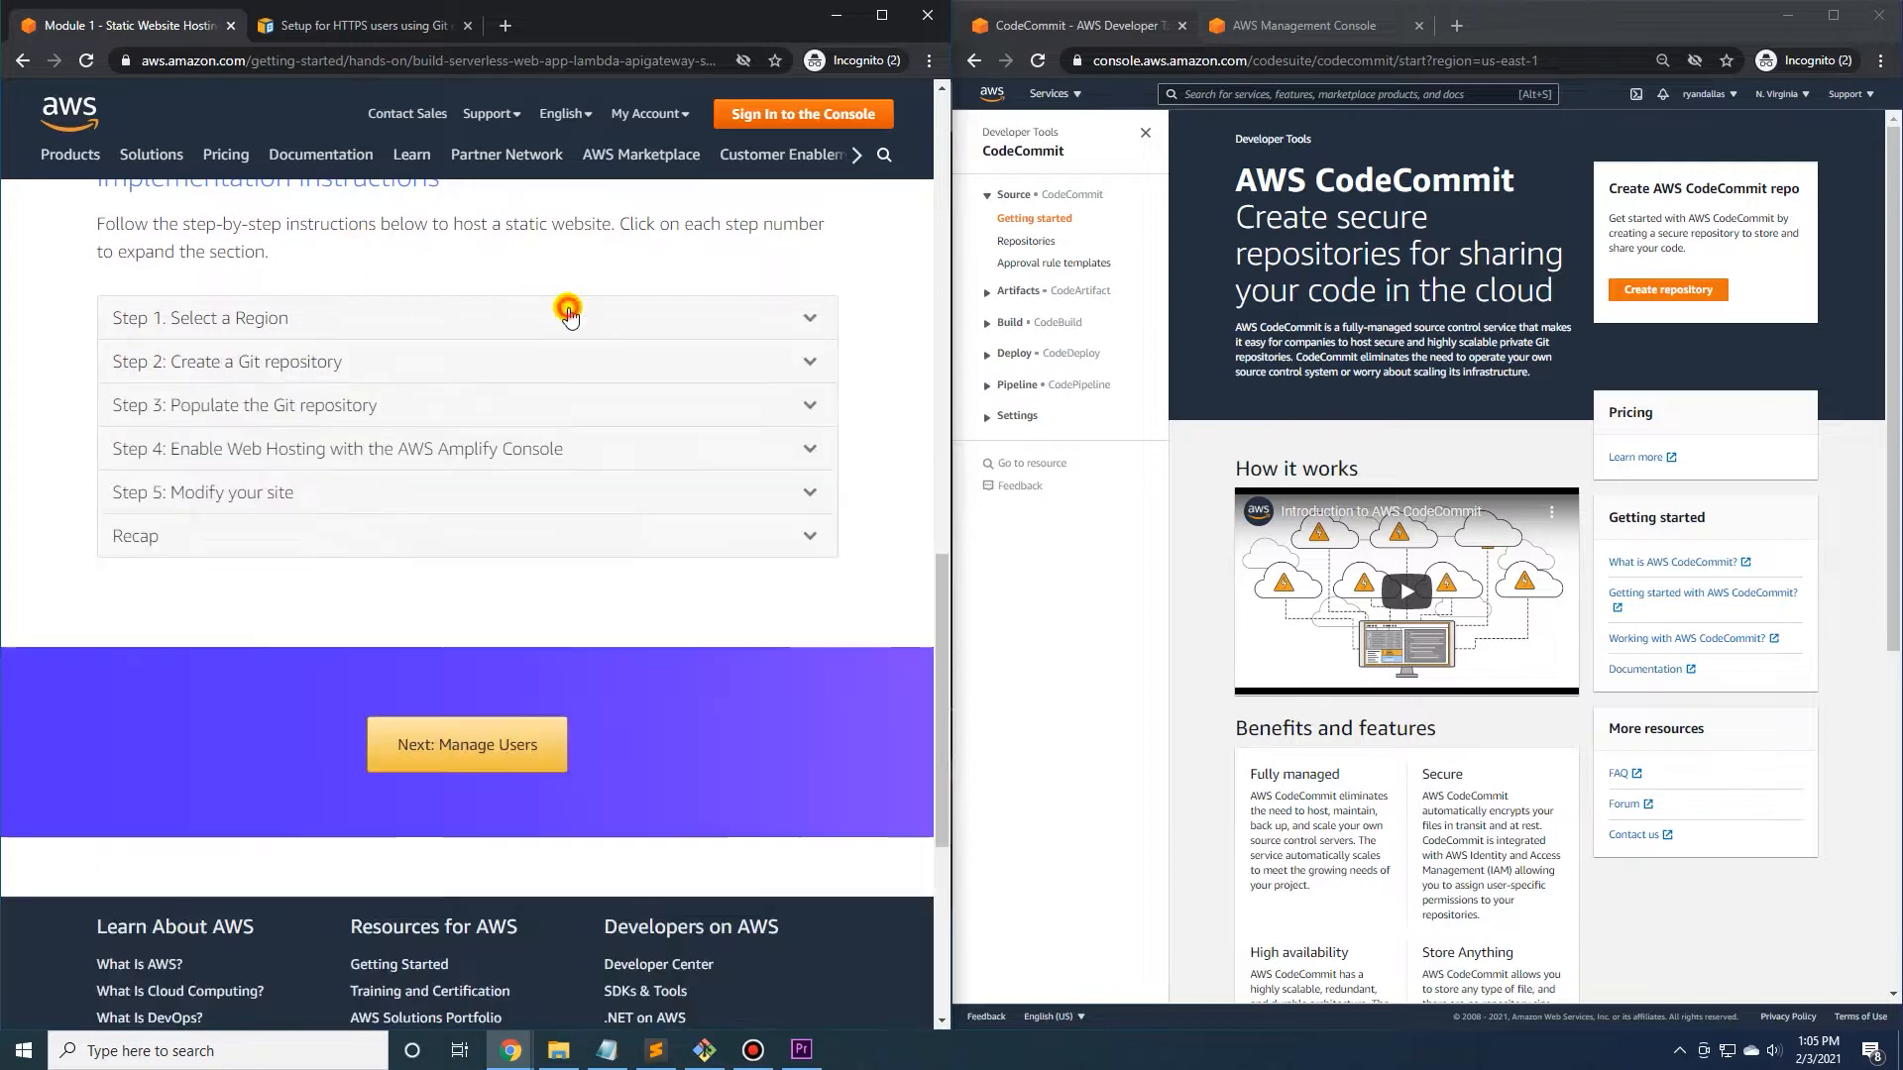
pyautogui.click(250, 363)
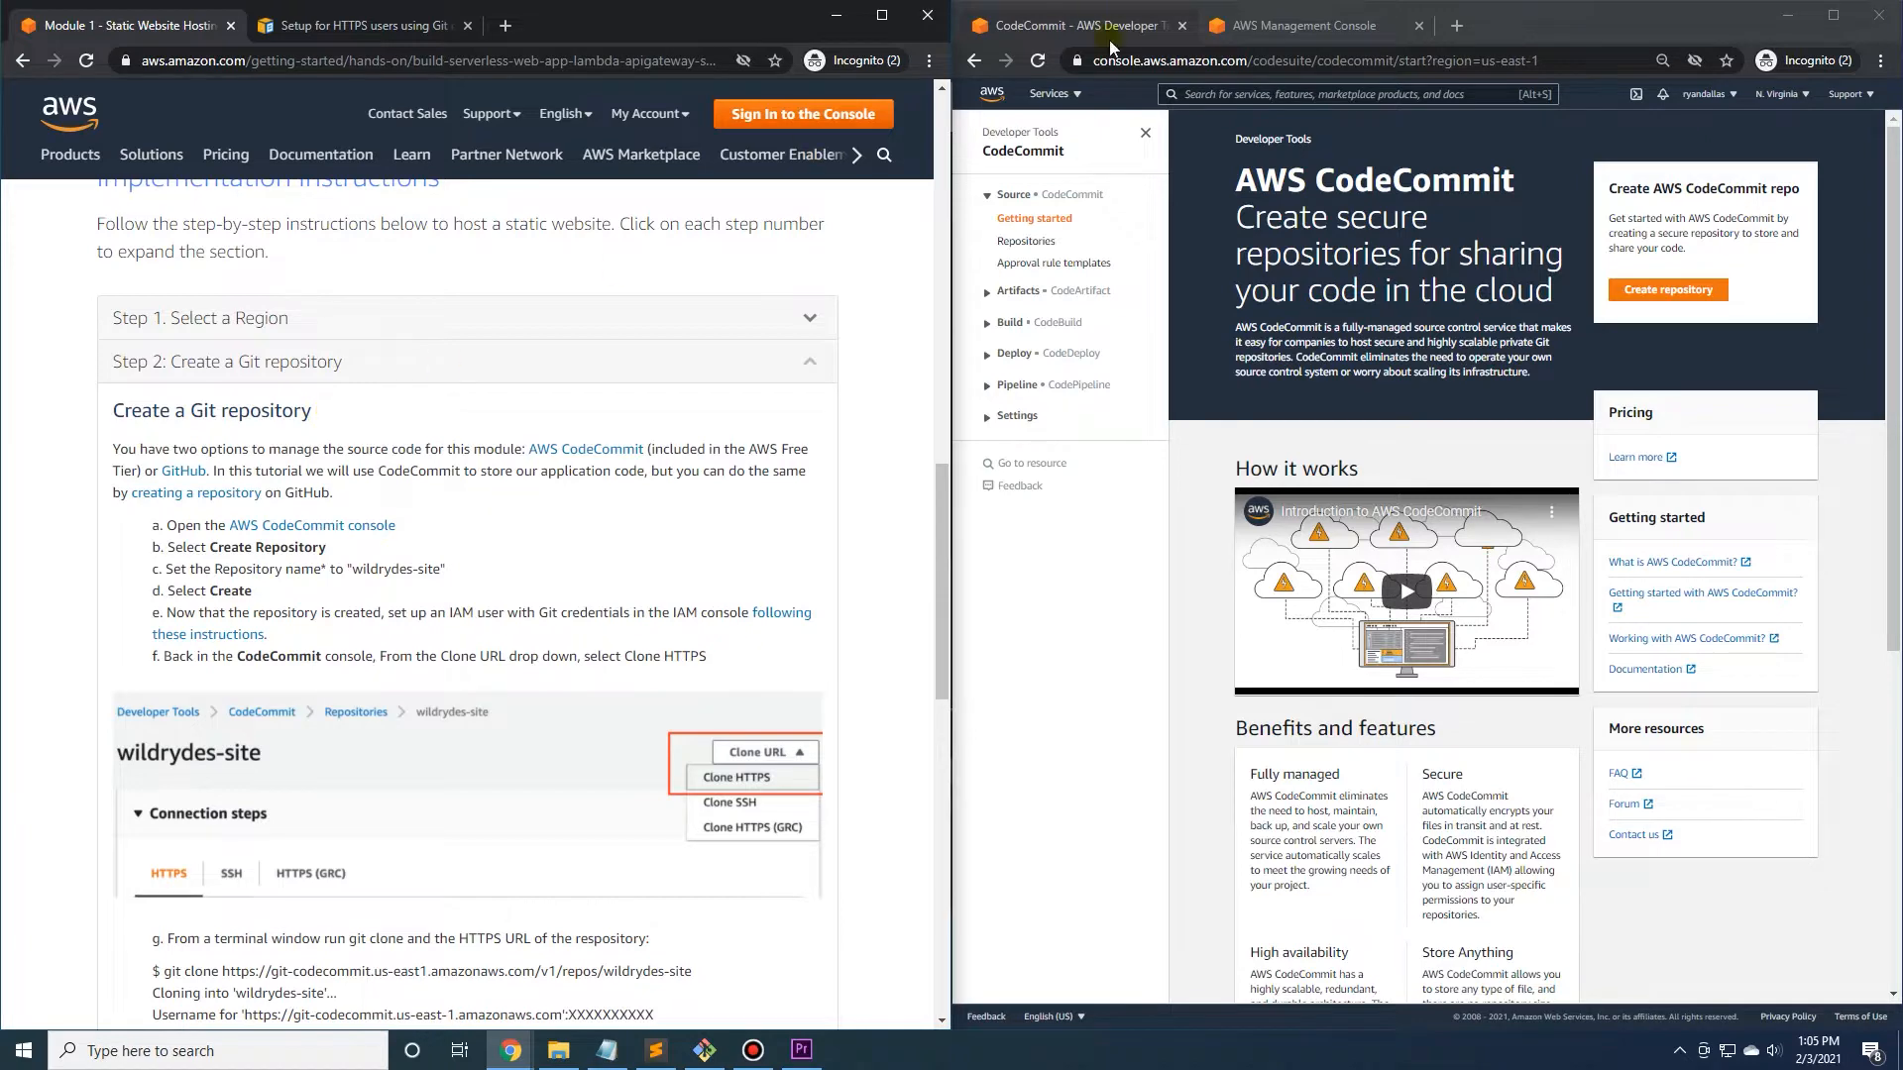
# Create a CodeCommit repository named wildrydes-site and return to the repositories list.
pyautogui.click(1333, 27)
pyautogui.click(1103, 30)
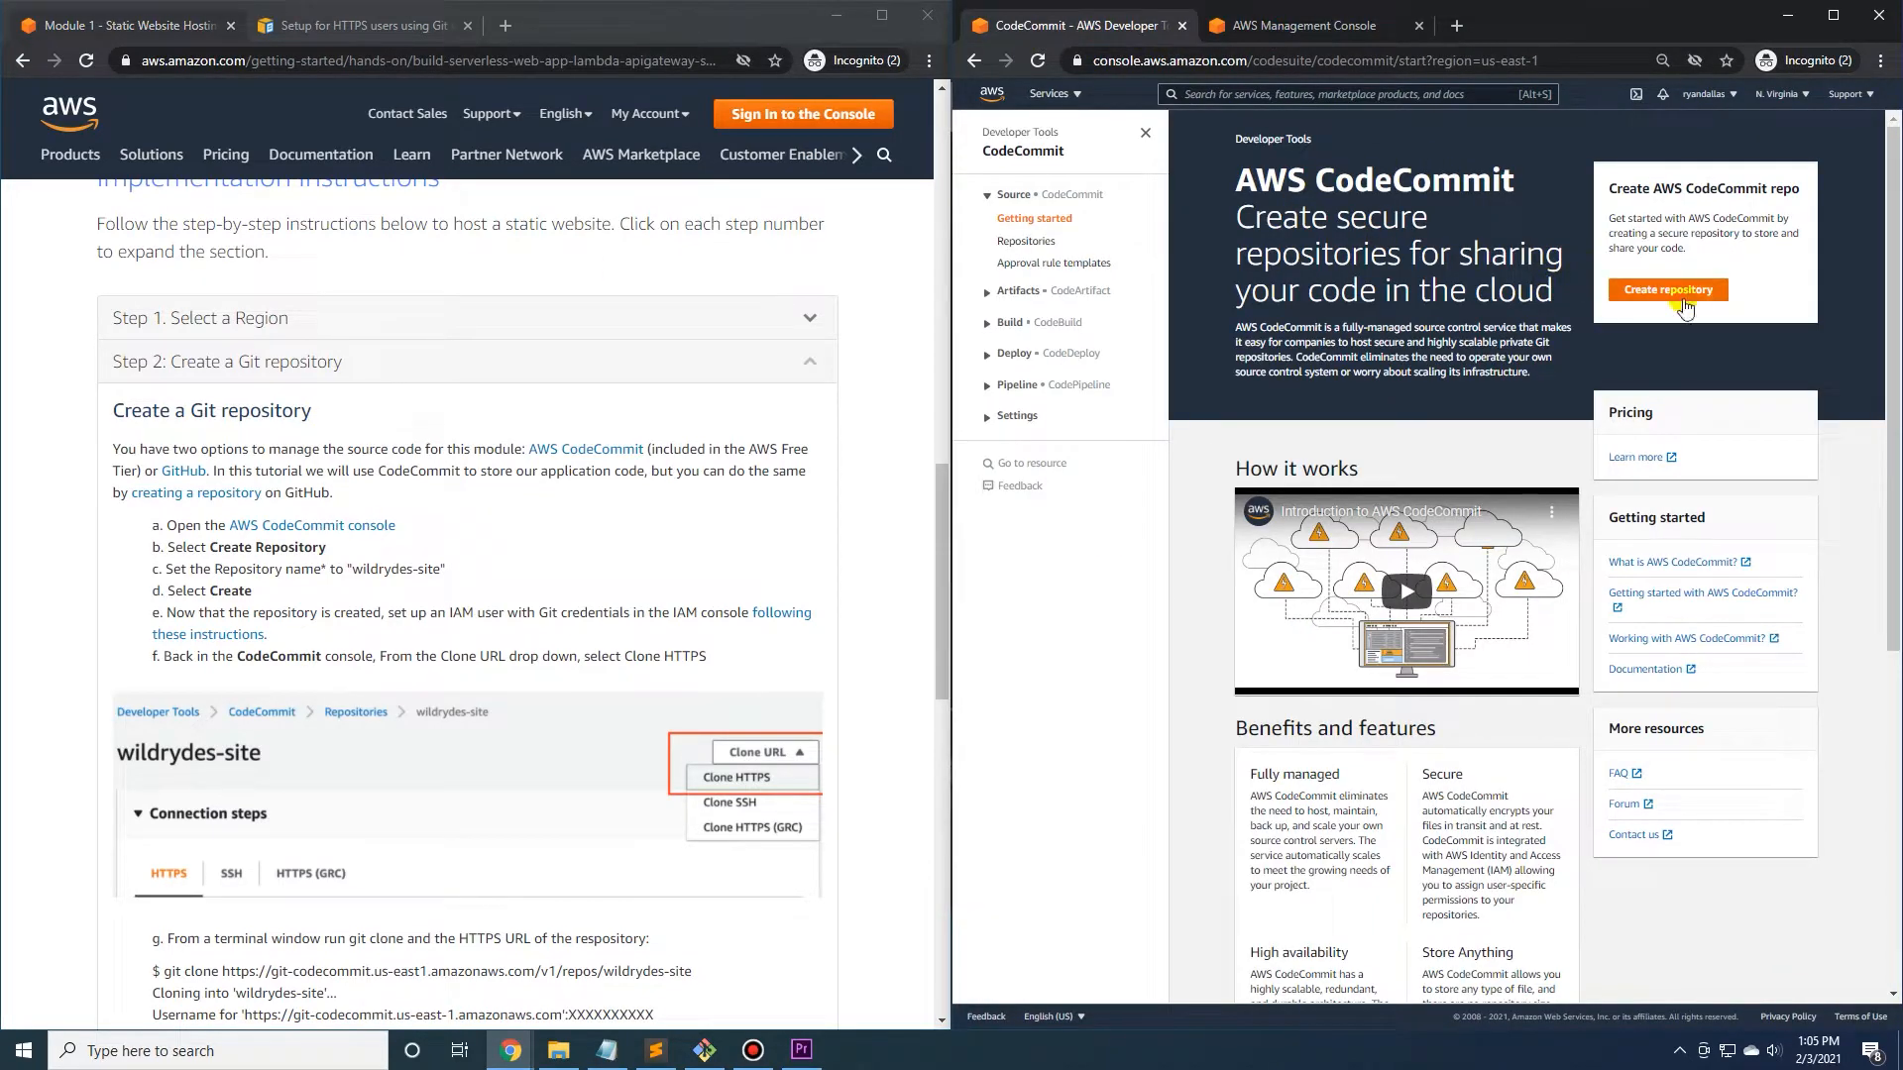
pyautogui.click(1652, 293)
pyautogui.click(1148, 330)
pyautogui.click(542, 523)
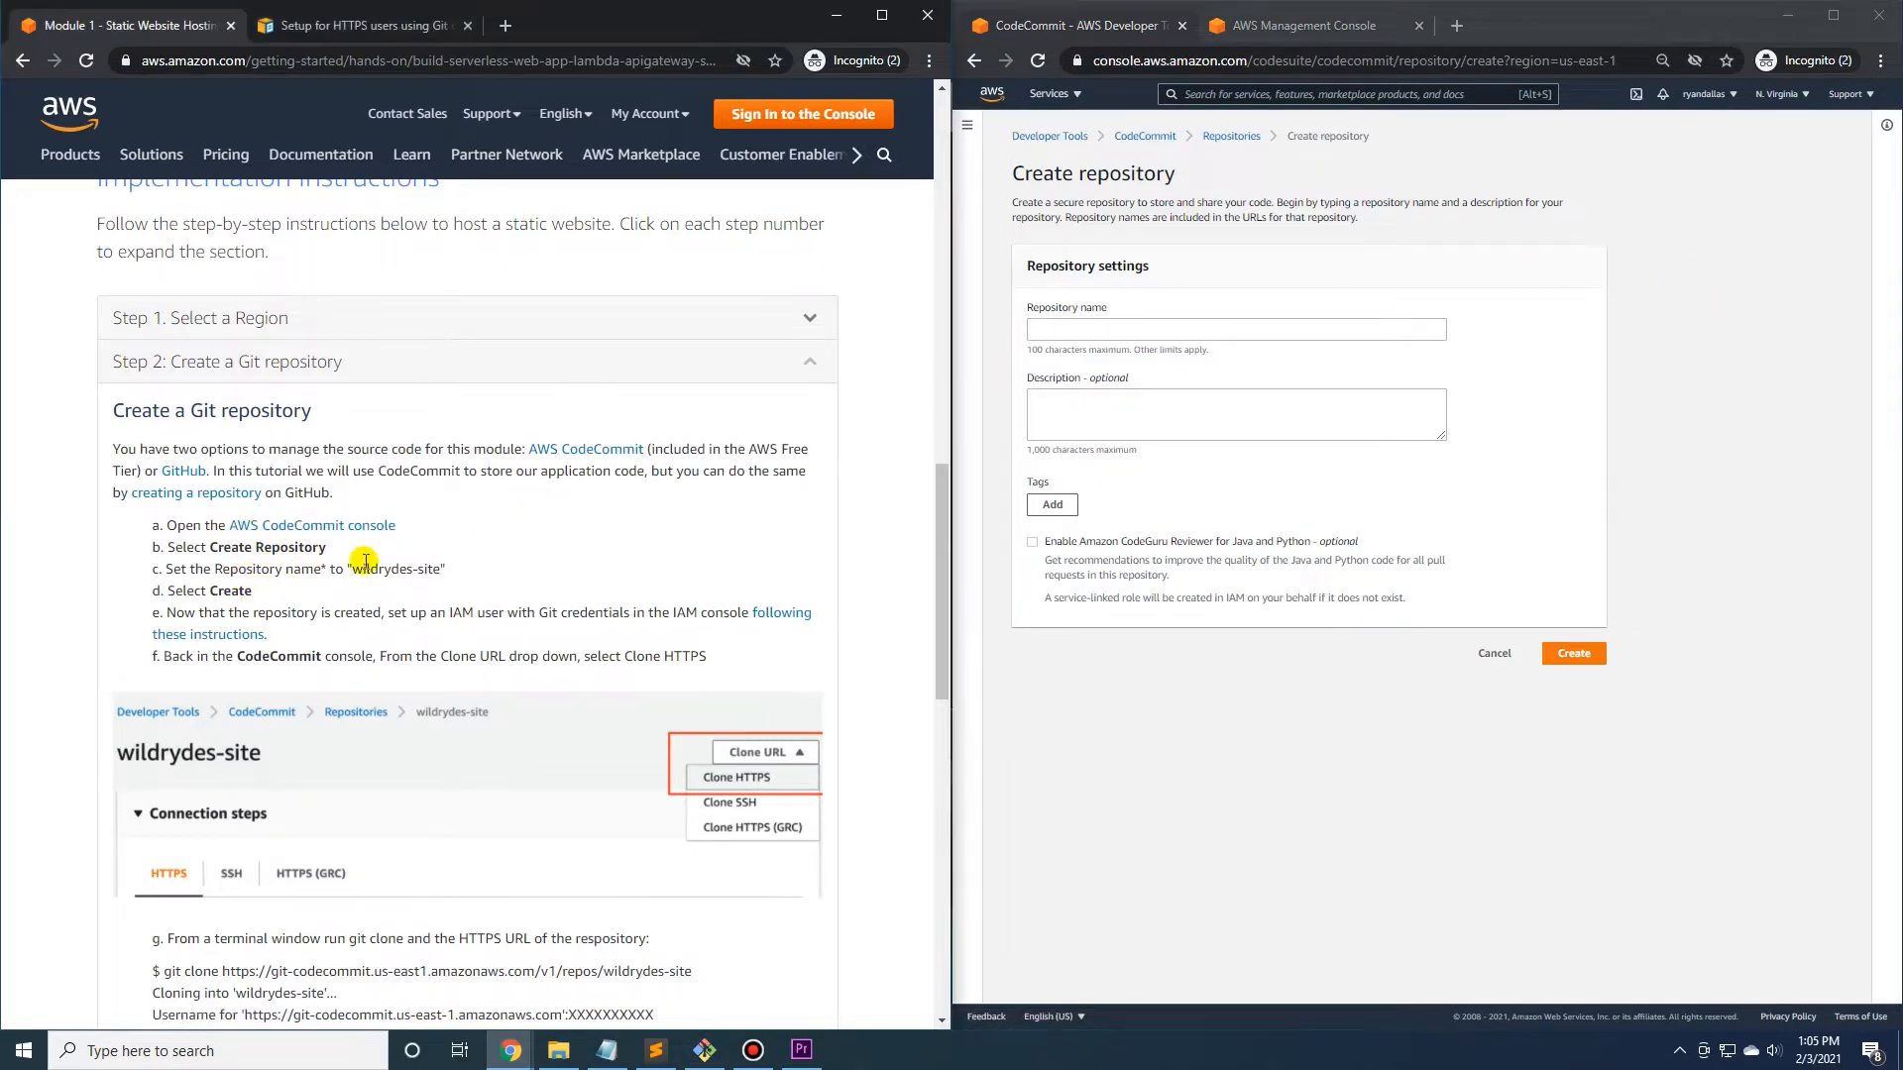
pyautogui.moveTo(361, 572); pyautogui.dragTo(402, 573)
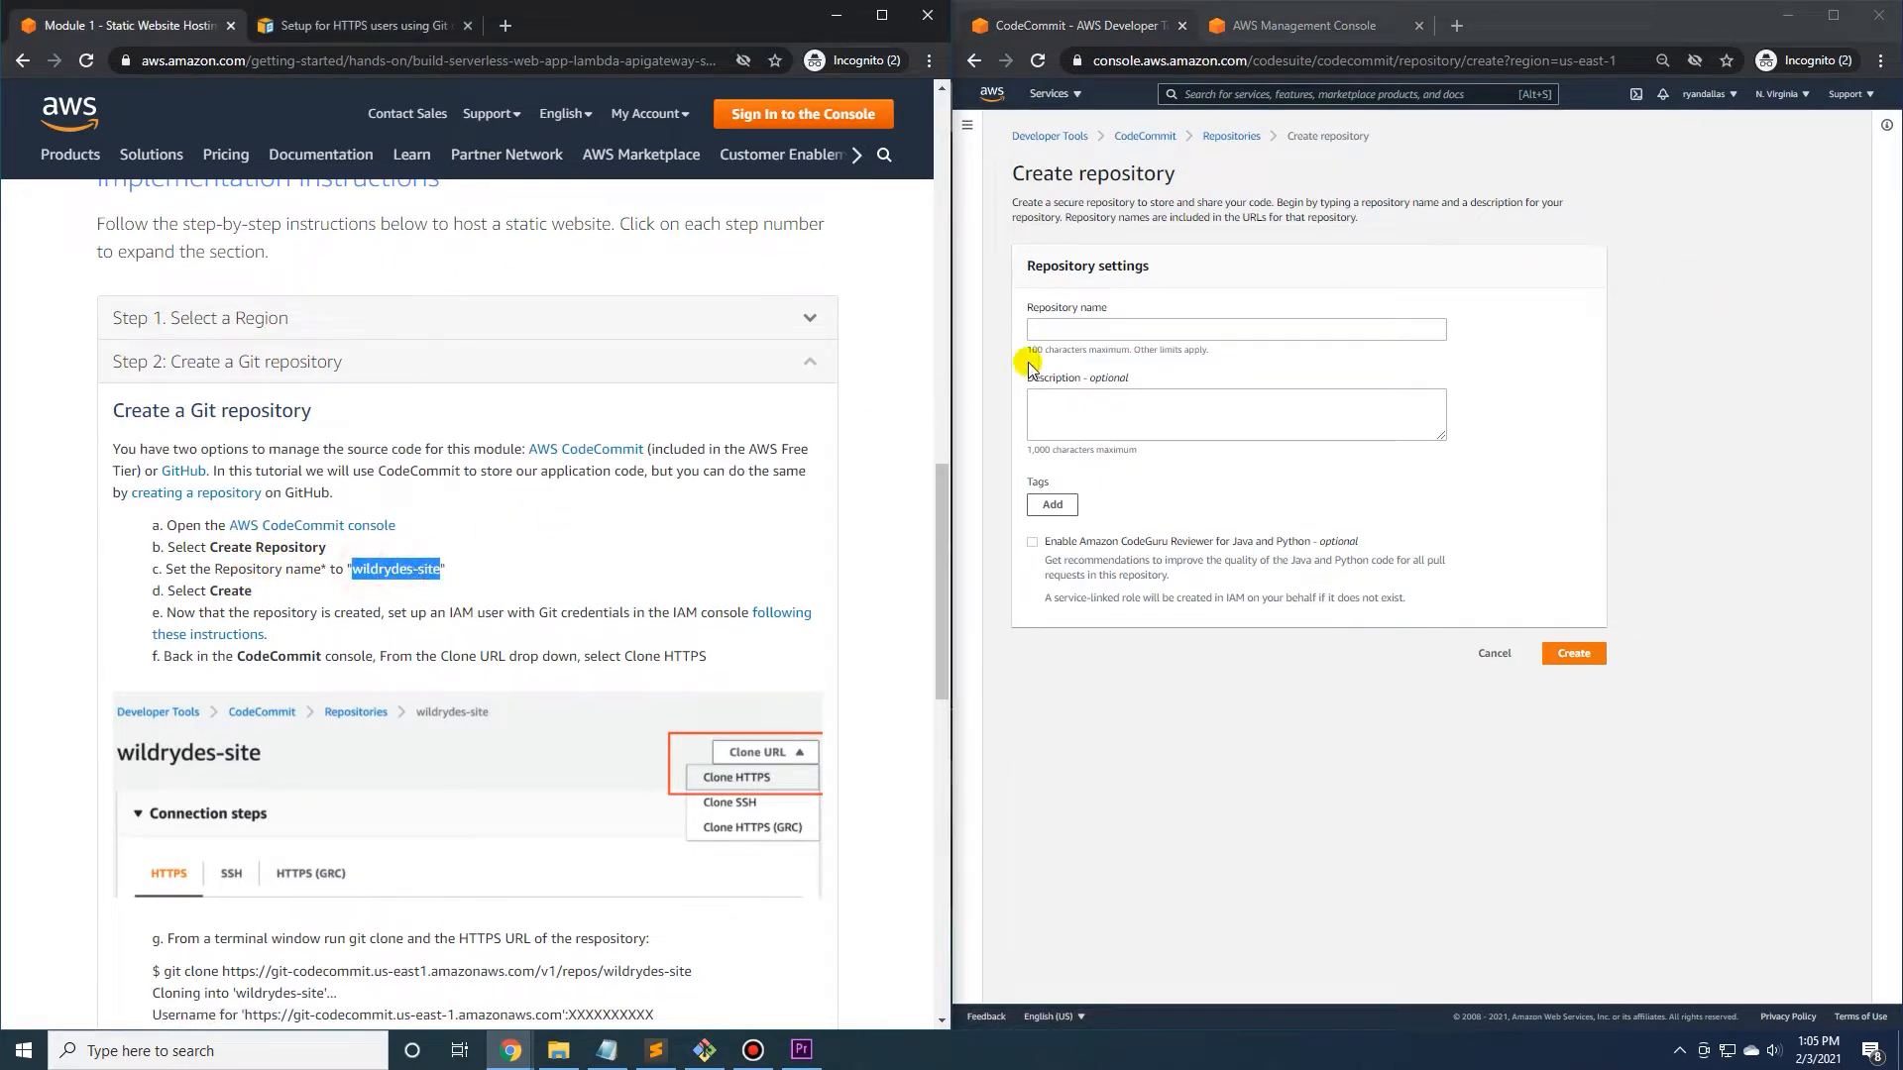
pyautogui.click(1078, 327)
pyautogui.write('wildrydes-site')
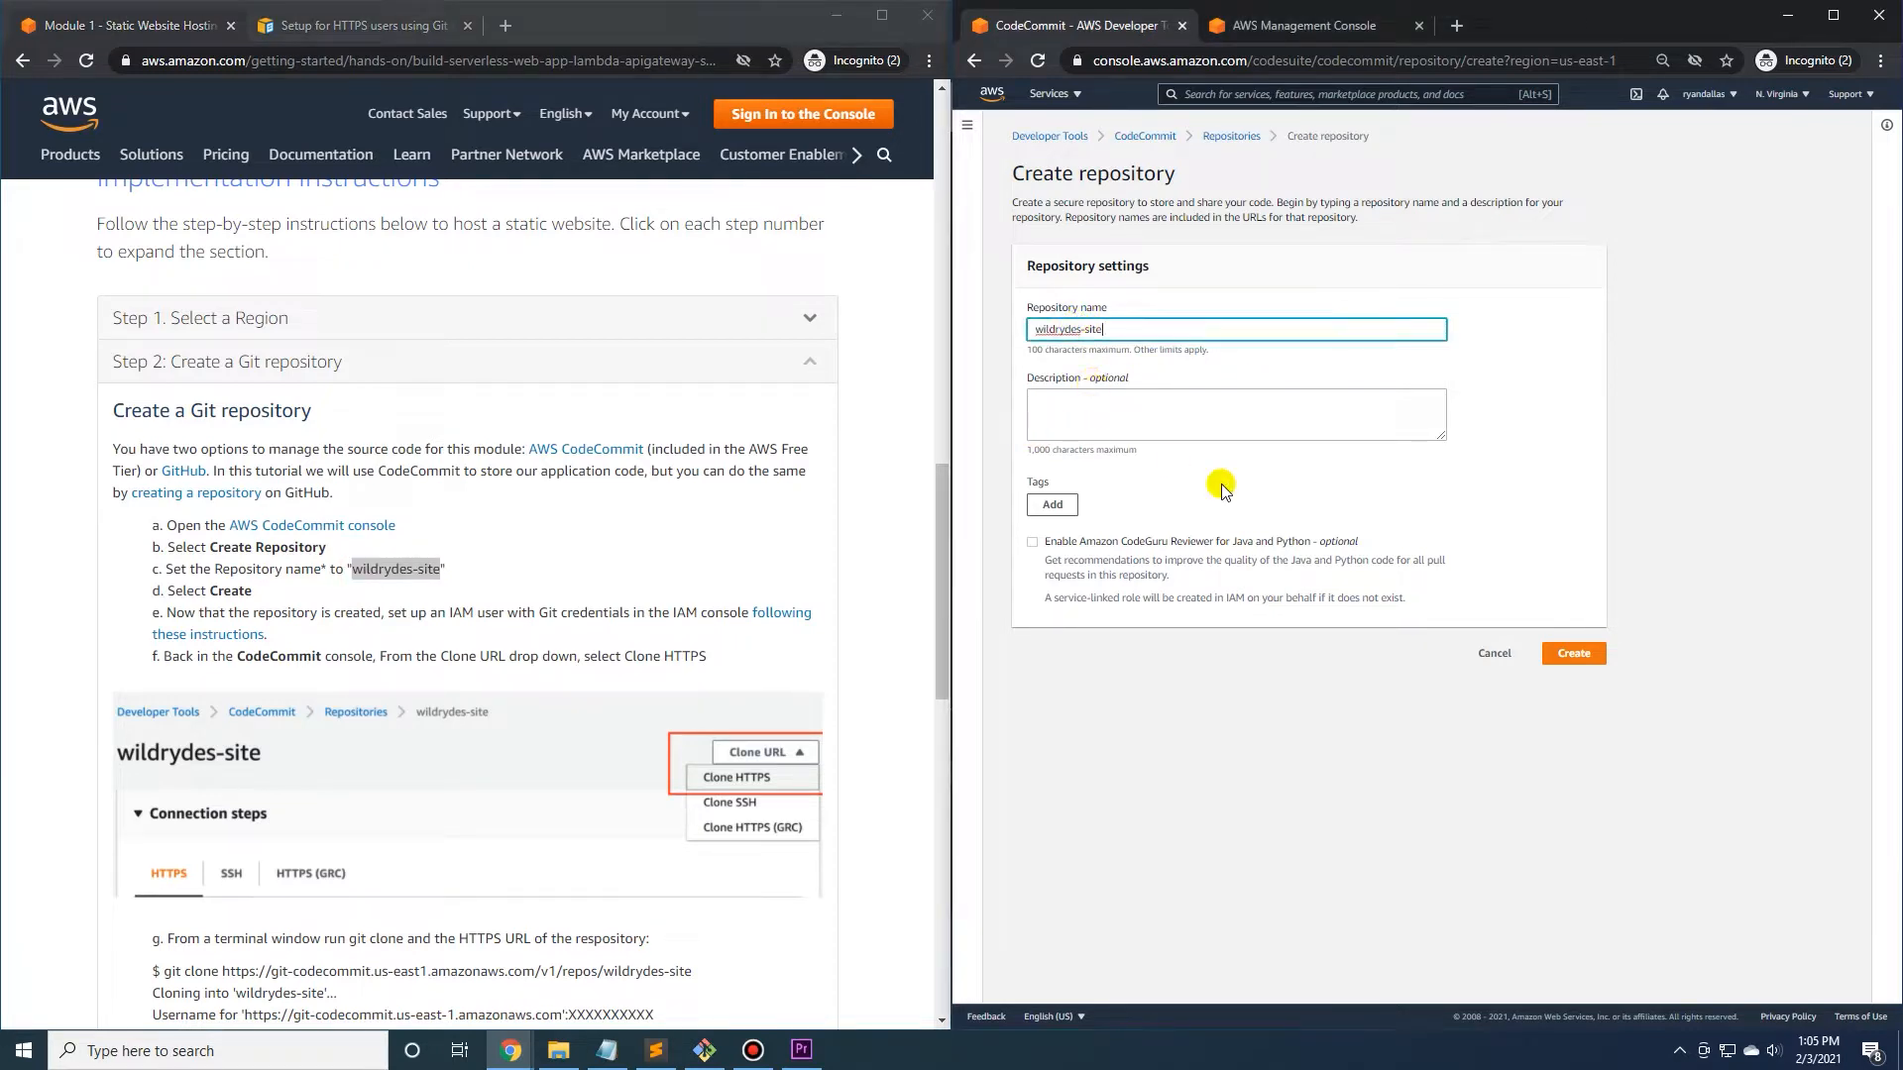
pyautogui.click(1570, 656)
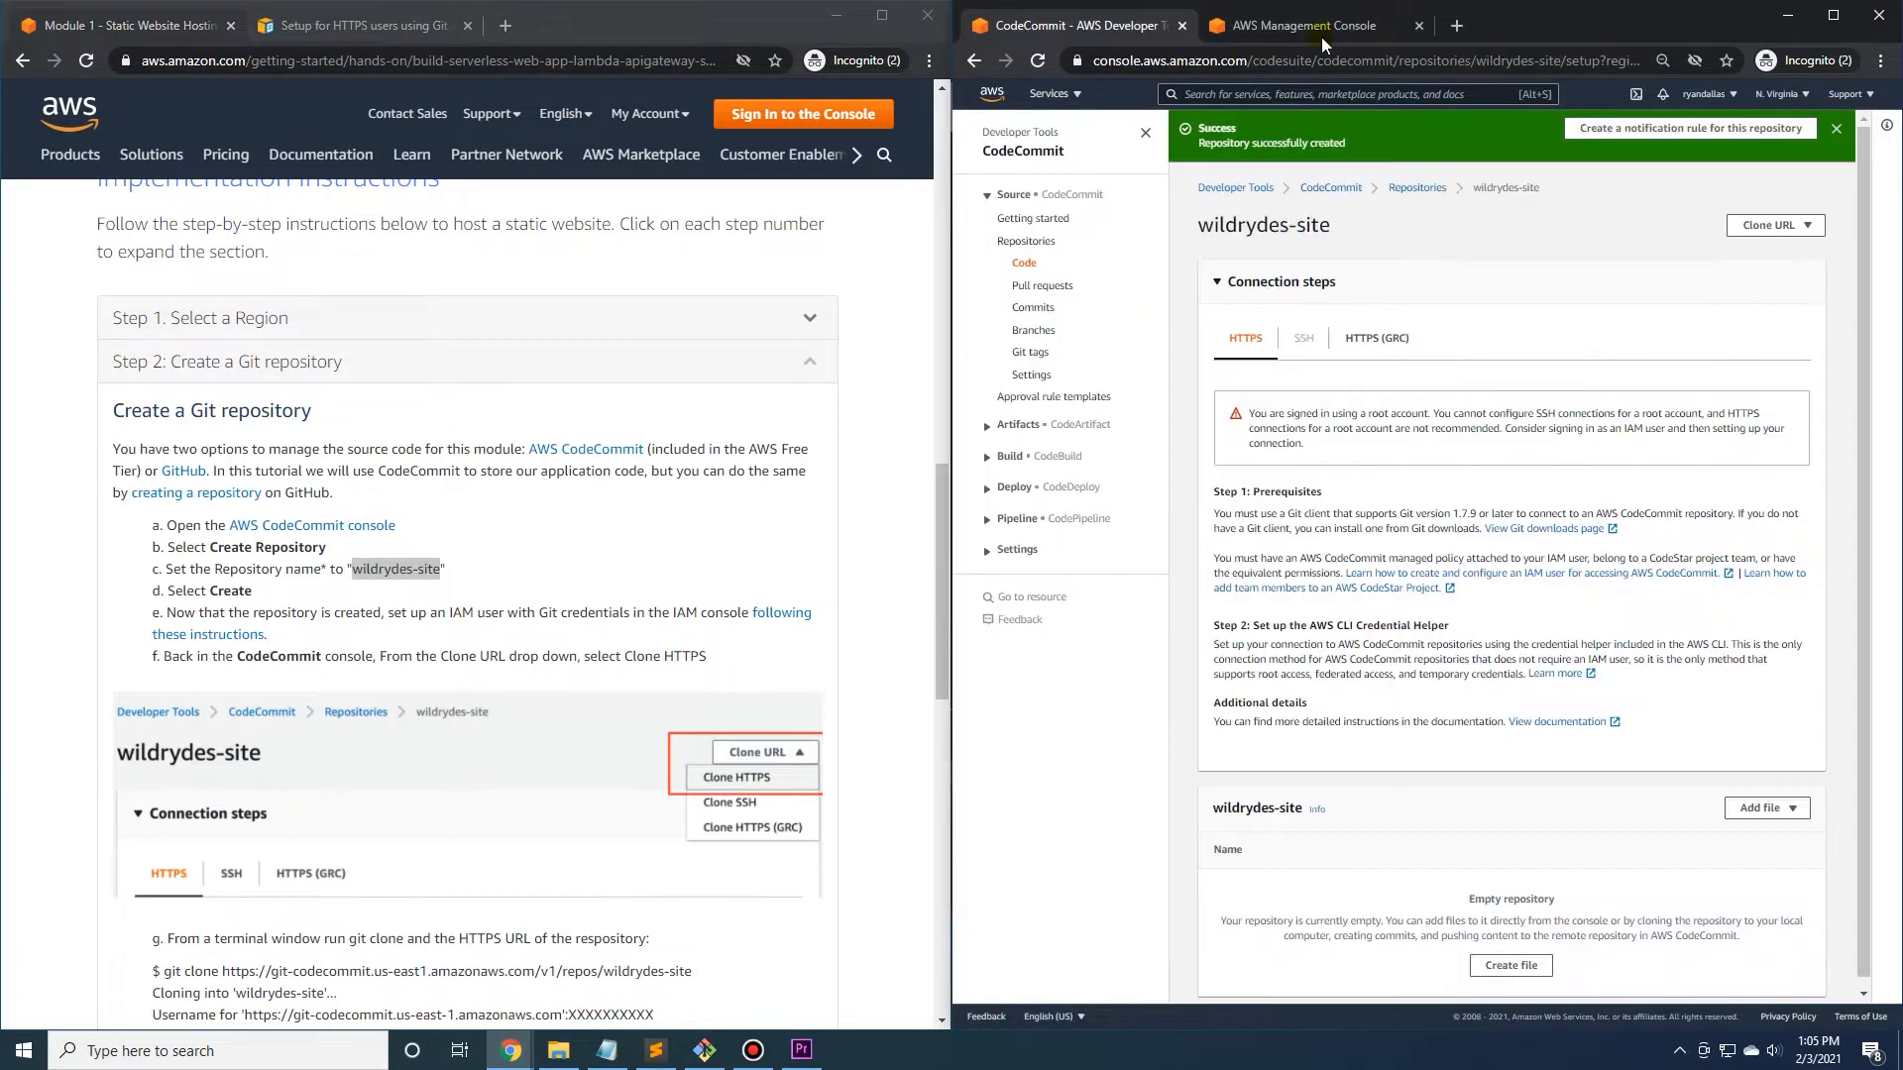
pyautogui.click(1838, 129)
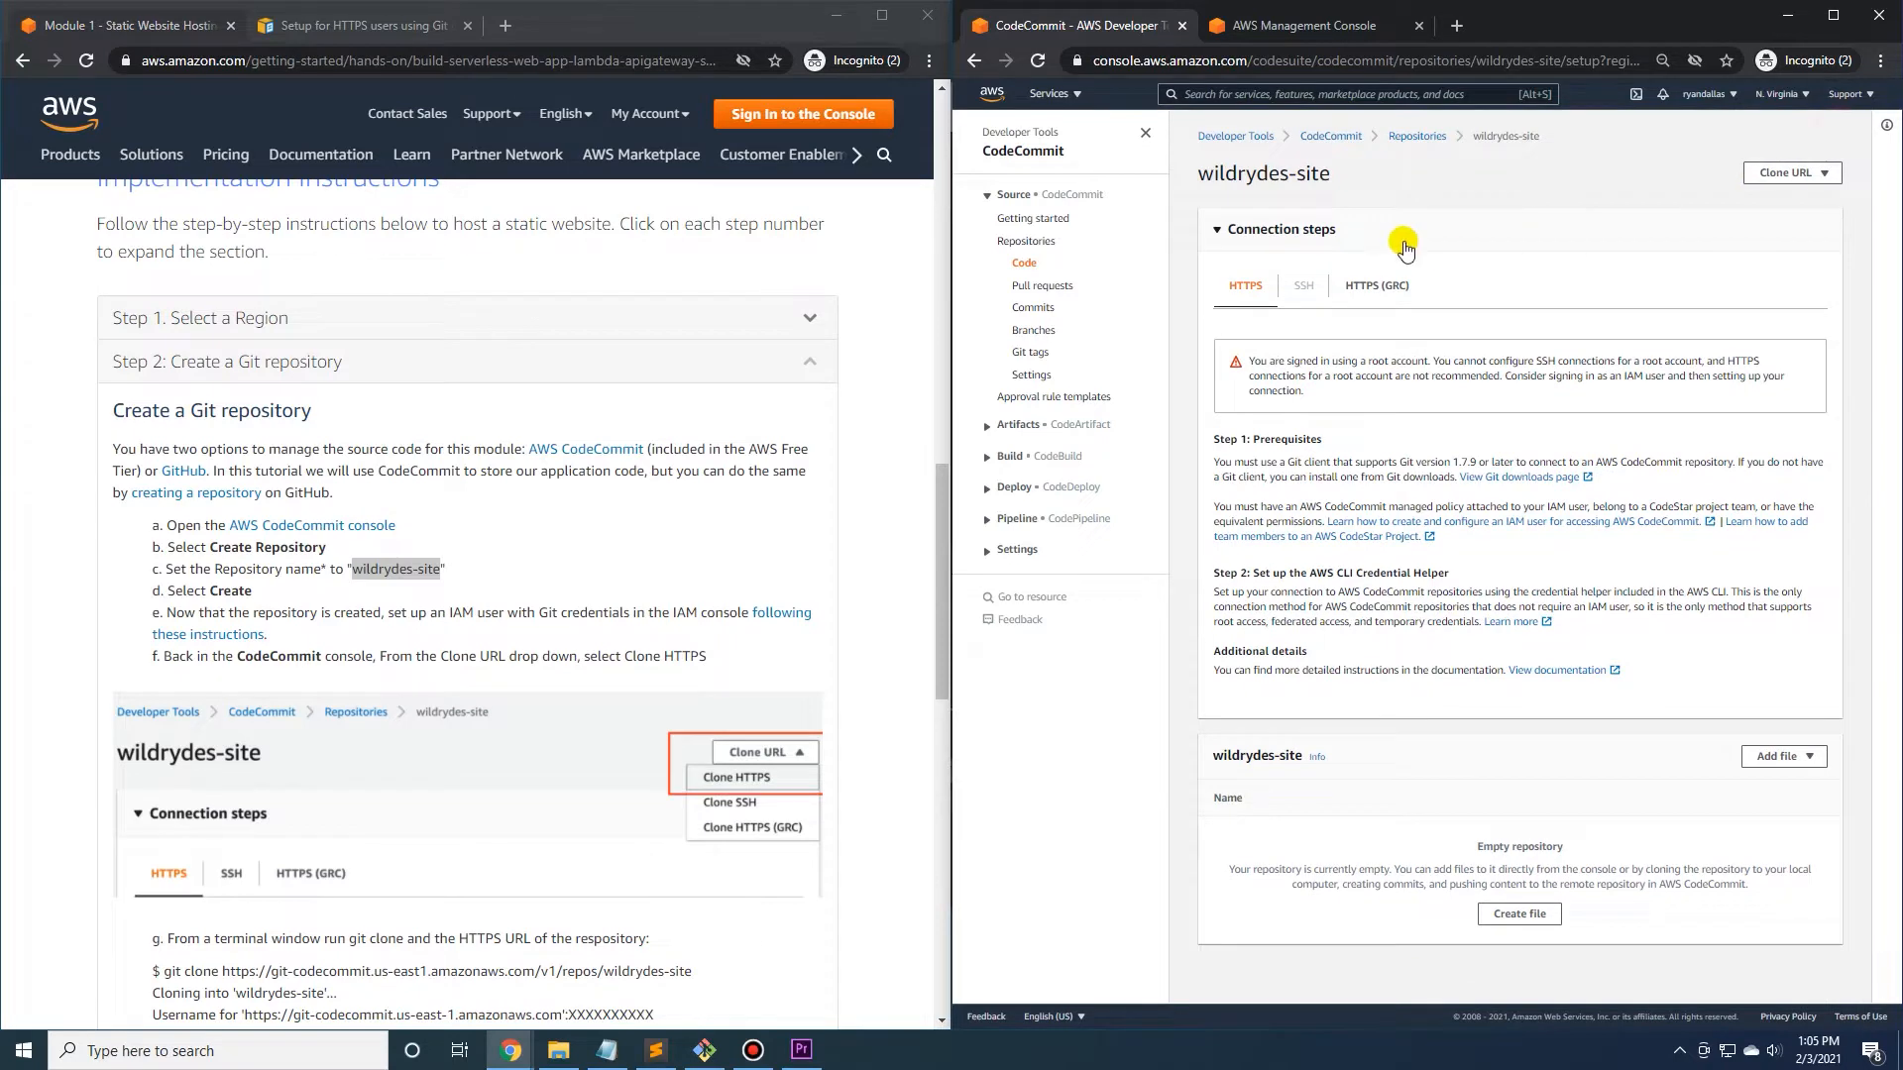
pyautogui.click(1419, 138)
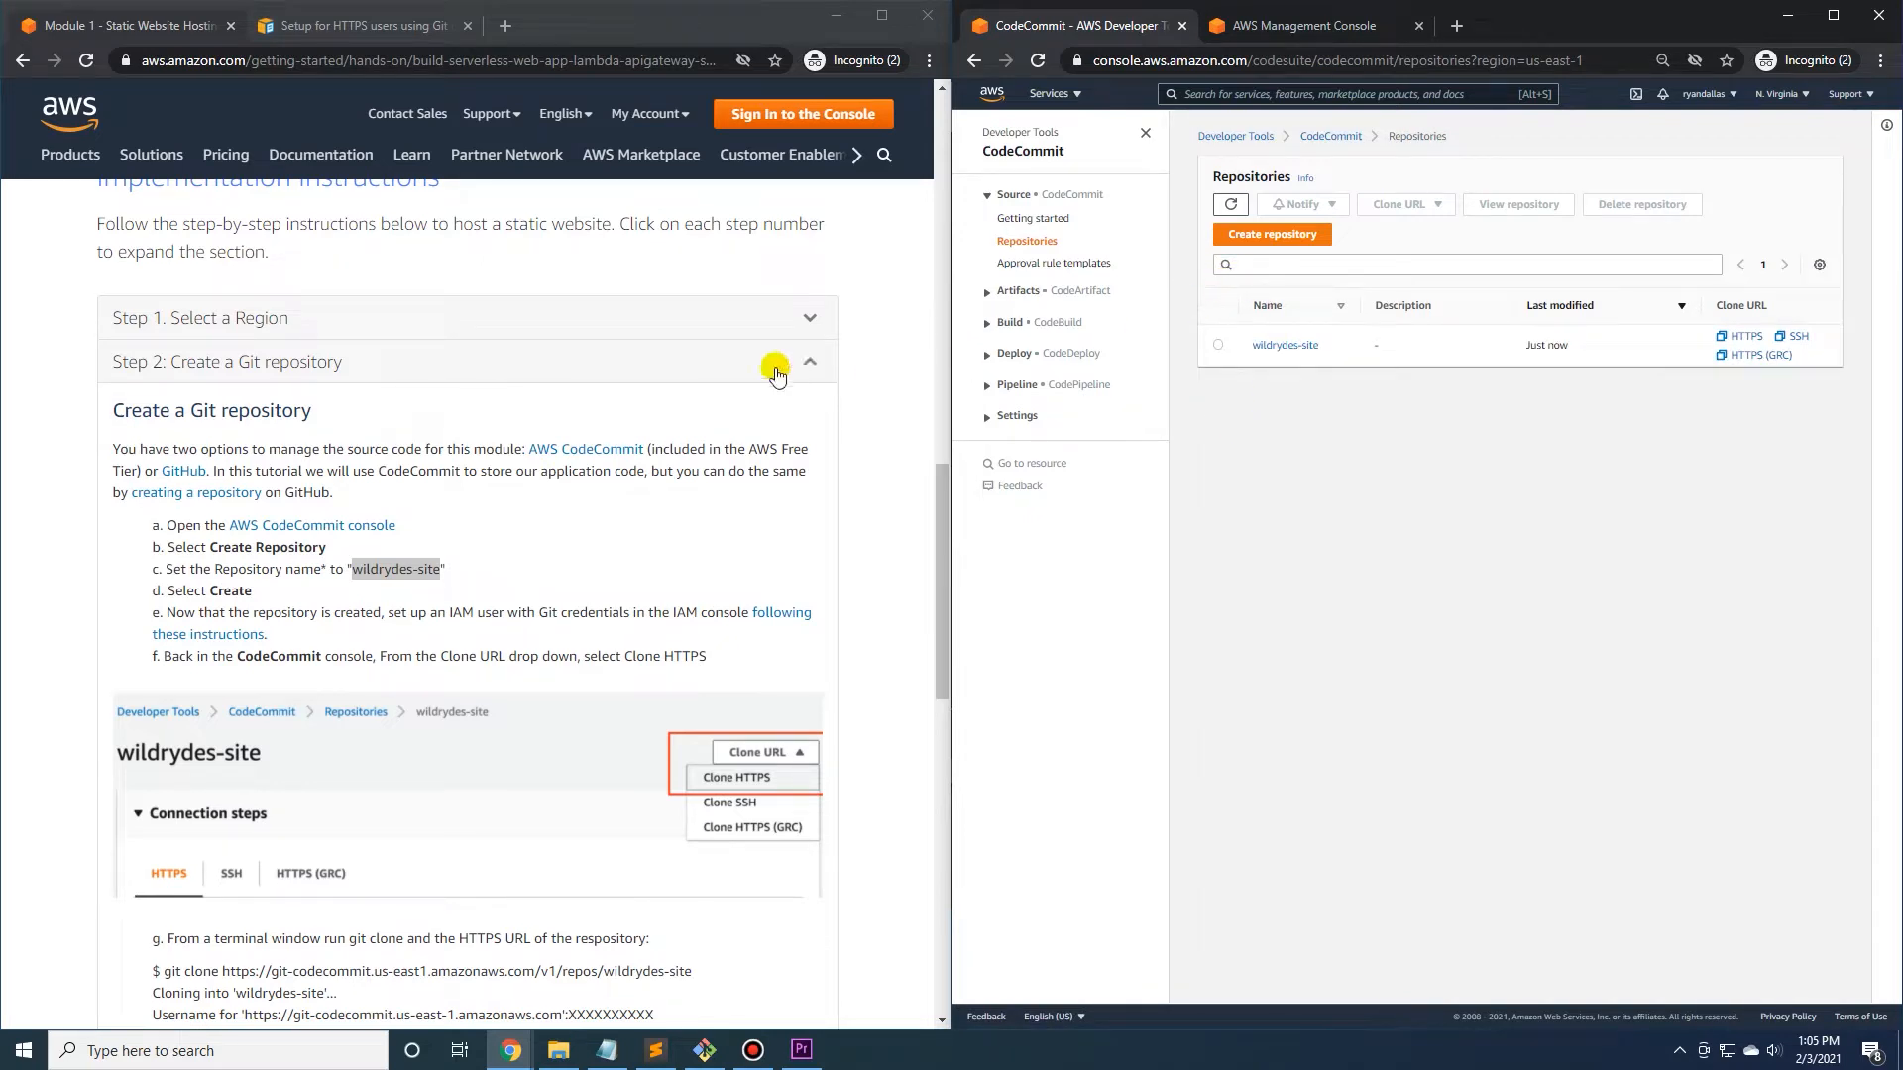
# Check the tutorial's IAM user instruction and open the list of users in the IAM console.
pyautogui.scroll(-1, 418, 483)
pyautogui.click(358, 506)
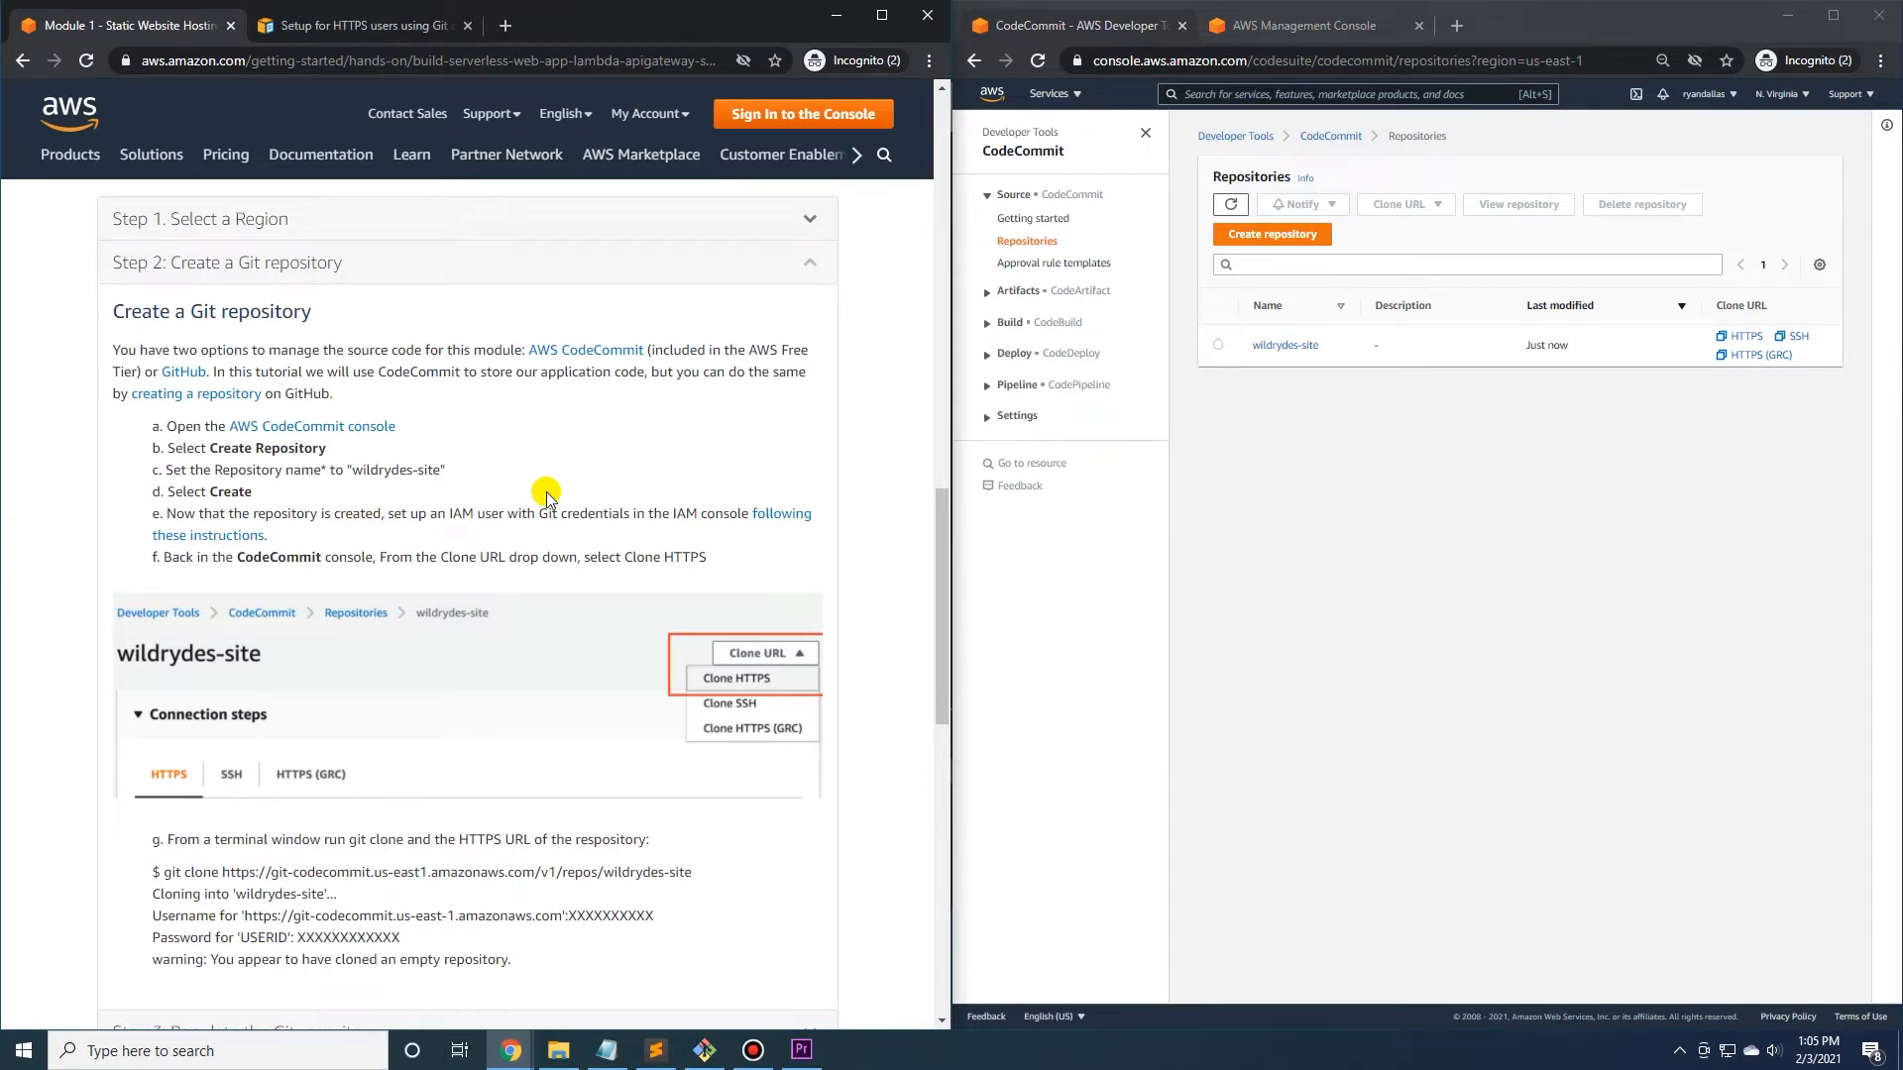
pyautogui.scroll(-1, 426, 419)
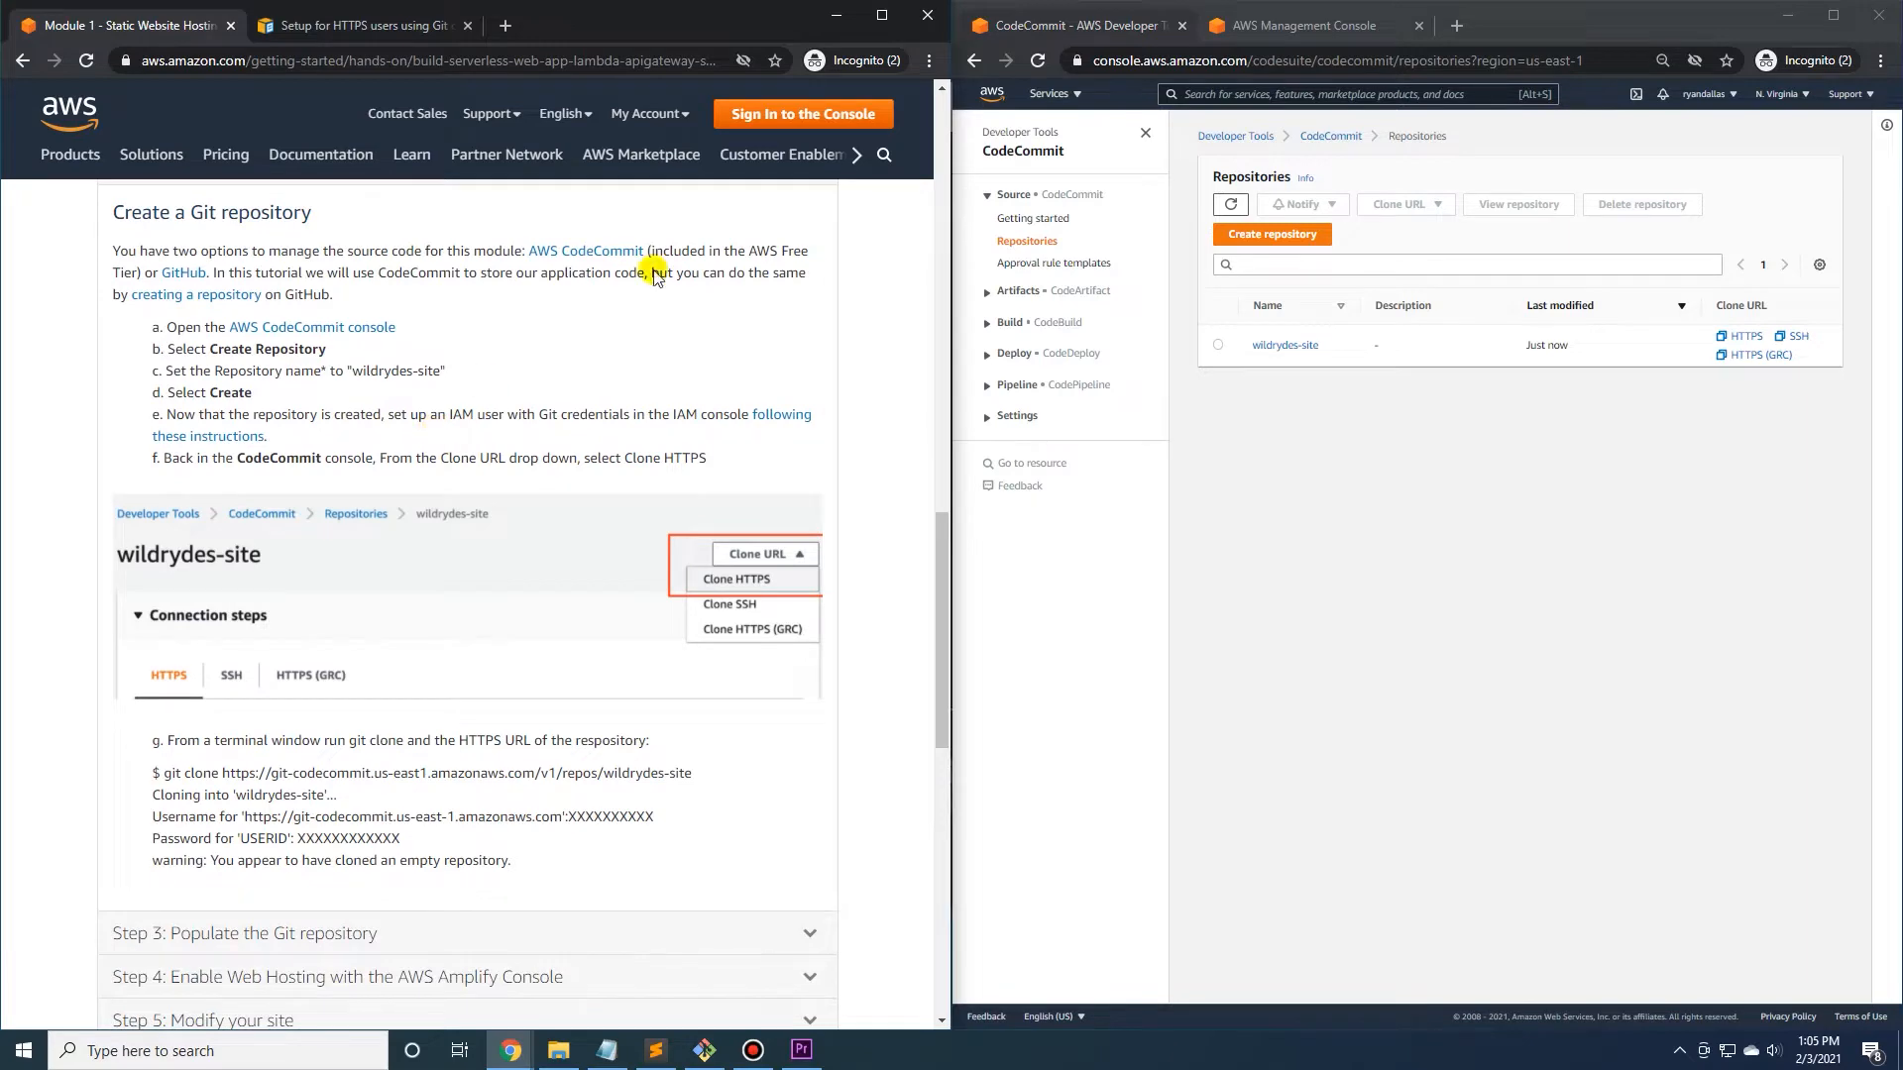
pyautogui.click(1259, 24)
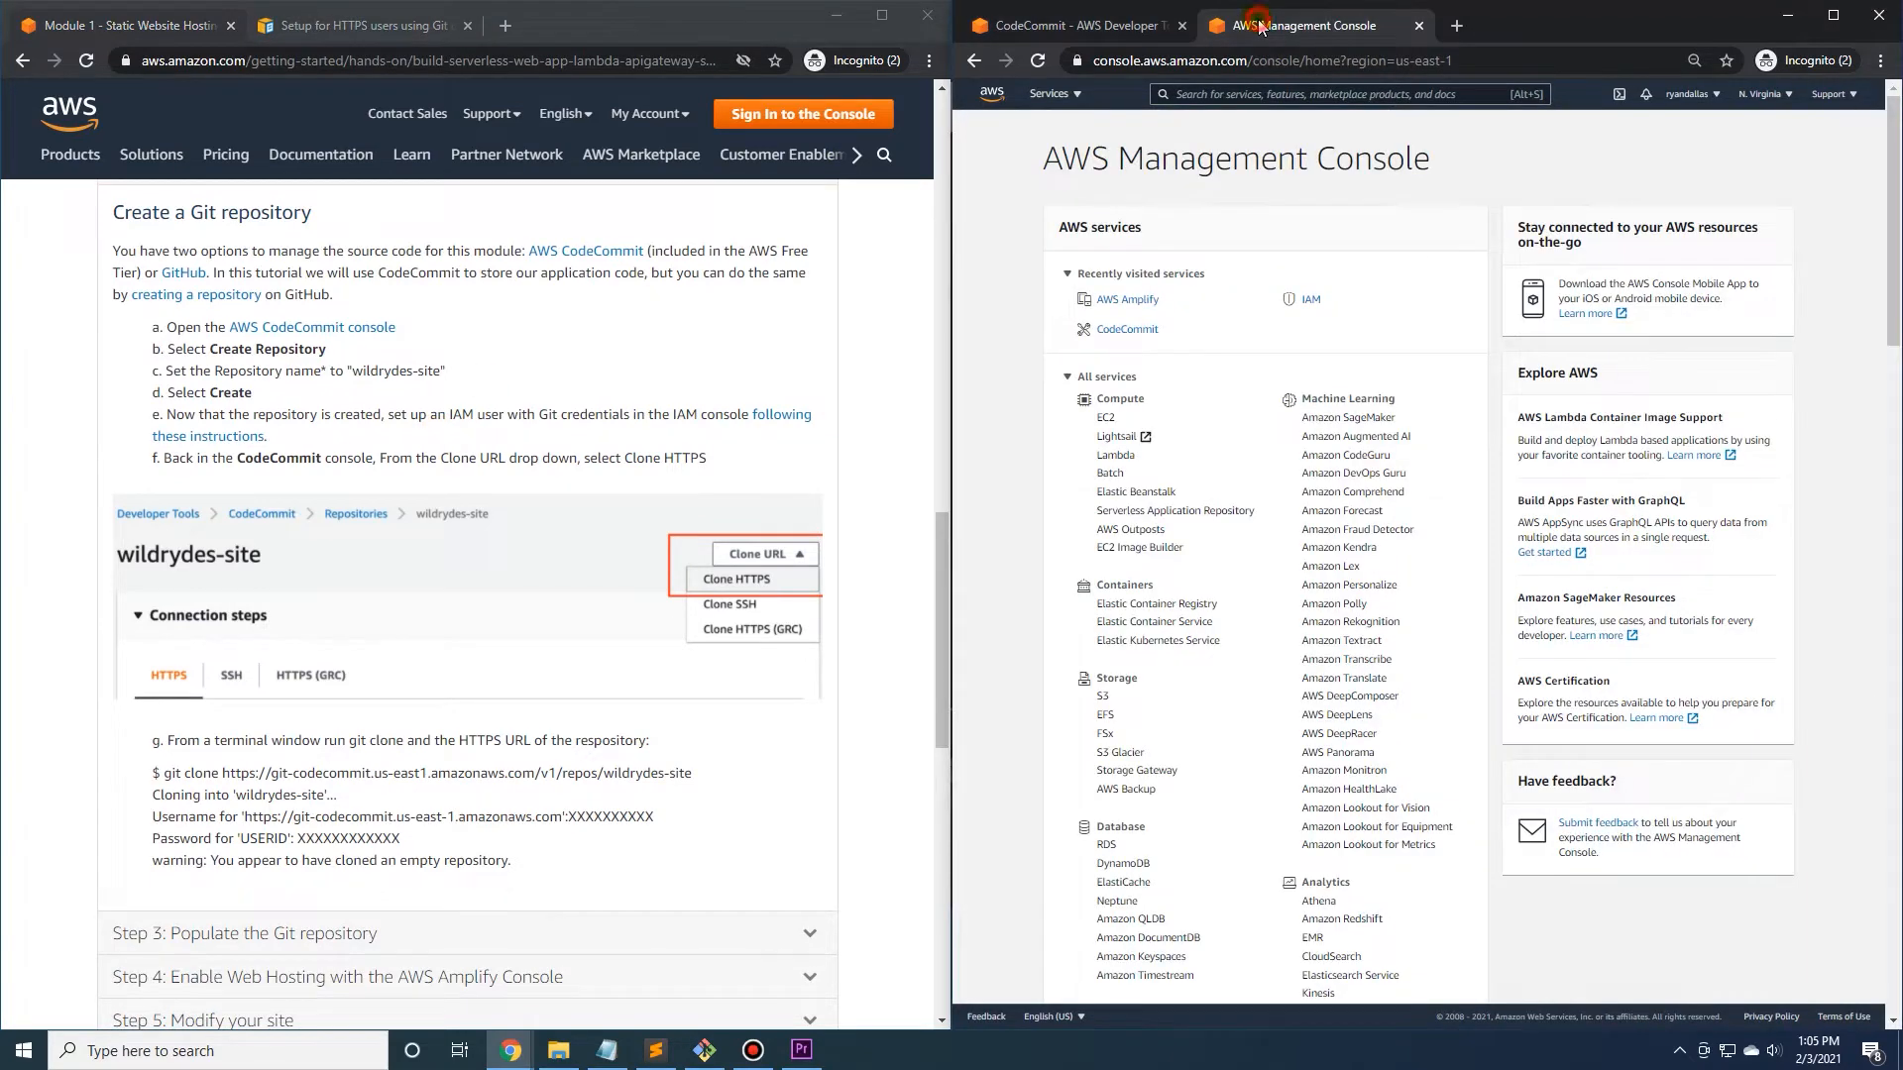
pyautogui.click(1306, 305)
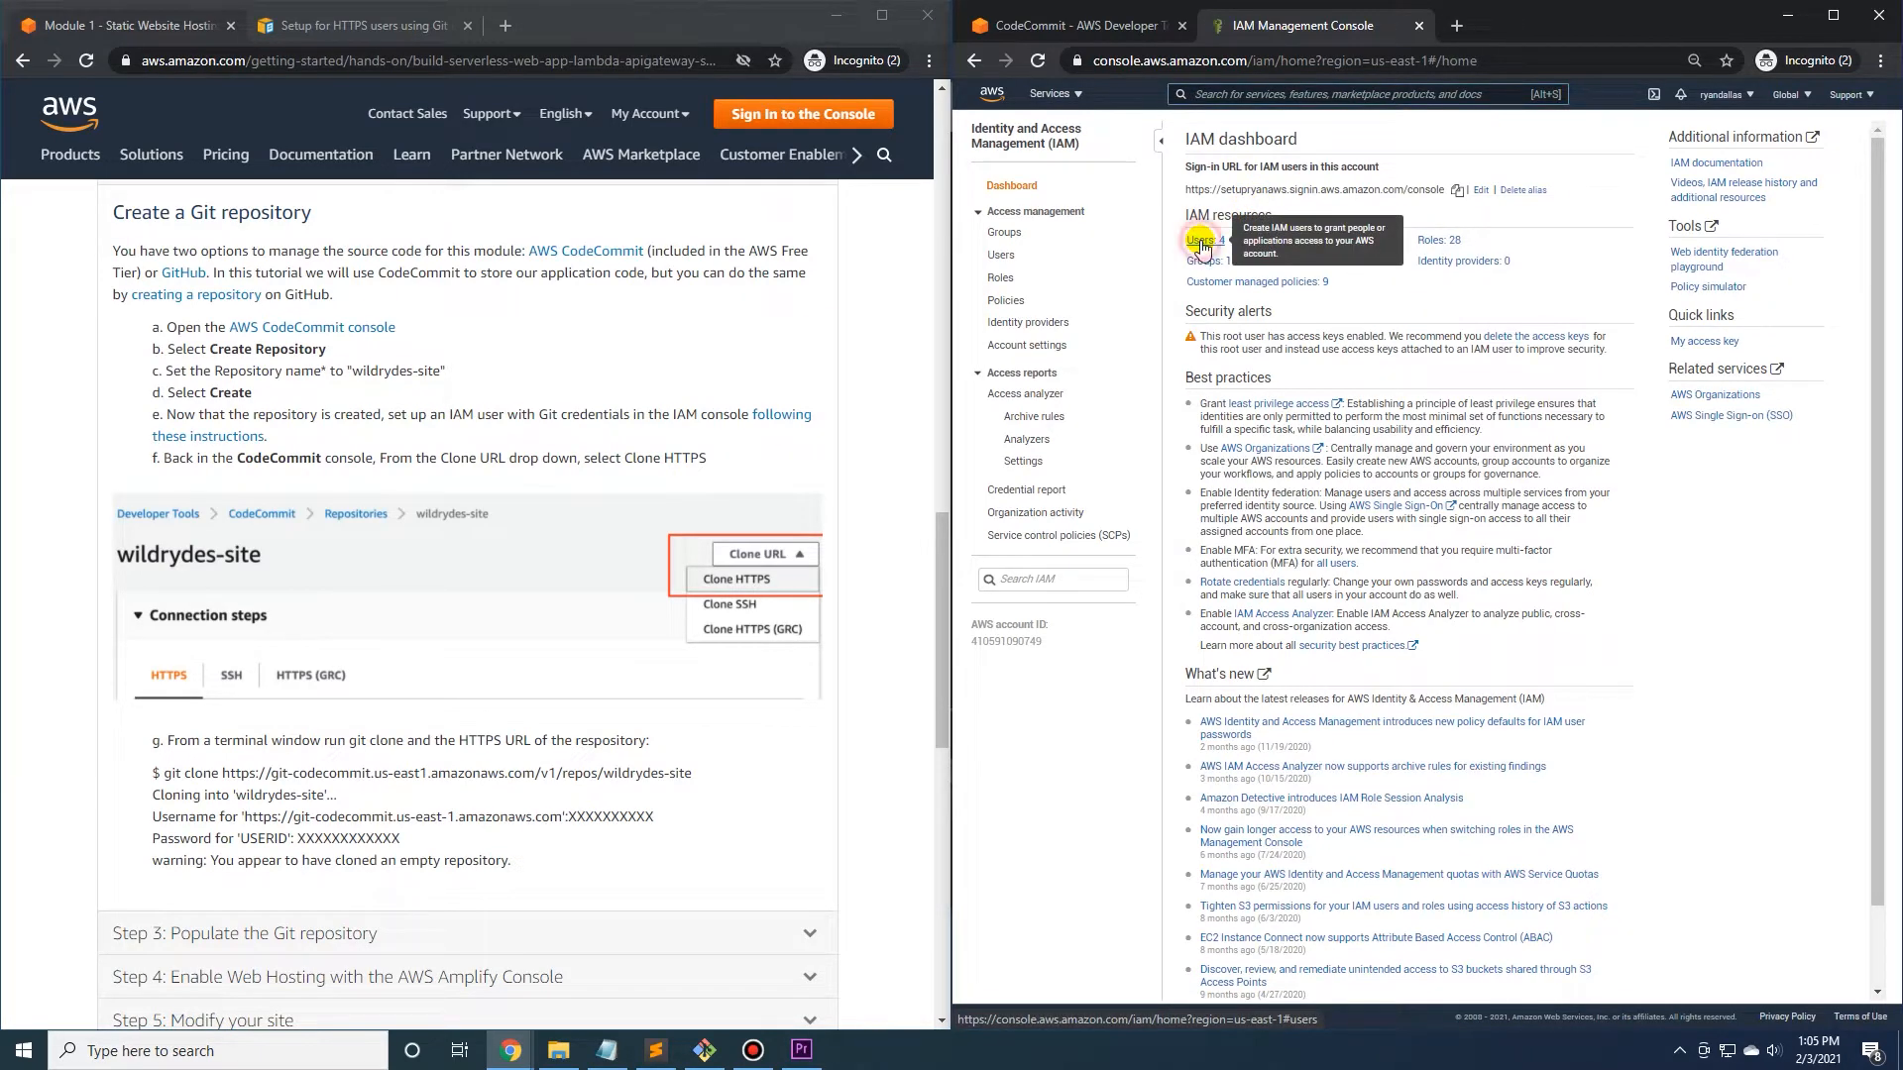
pyautogui.click(1201, 240)
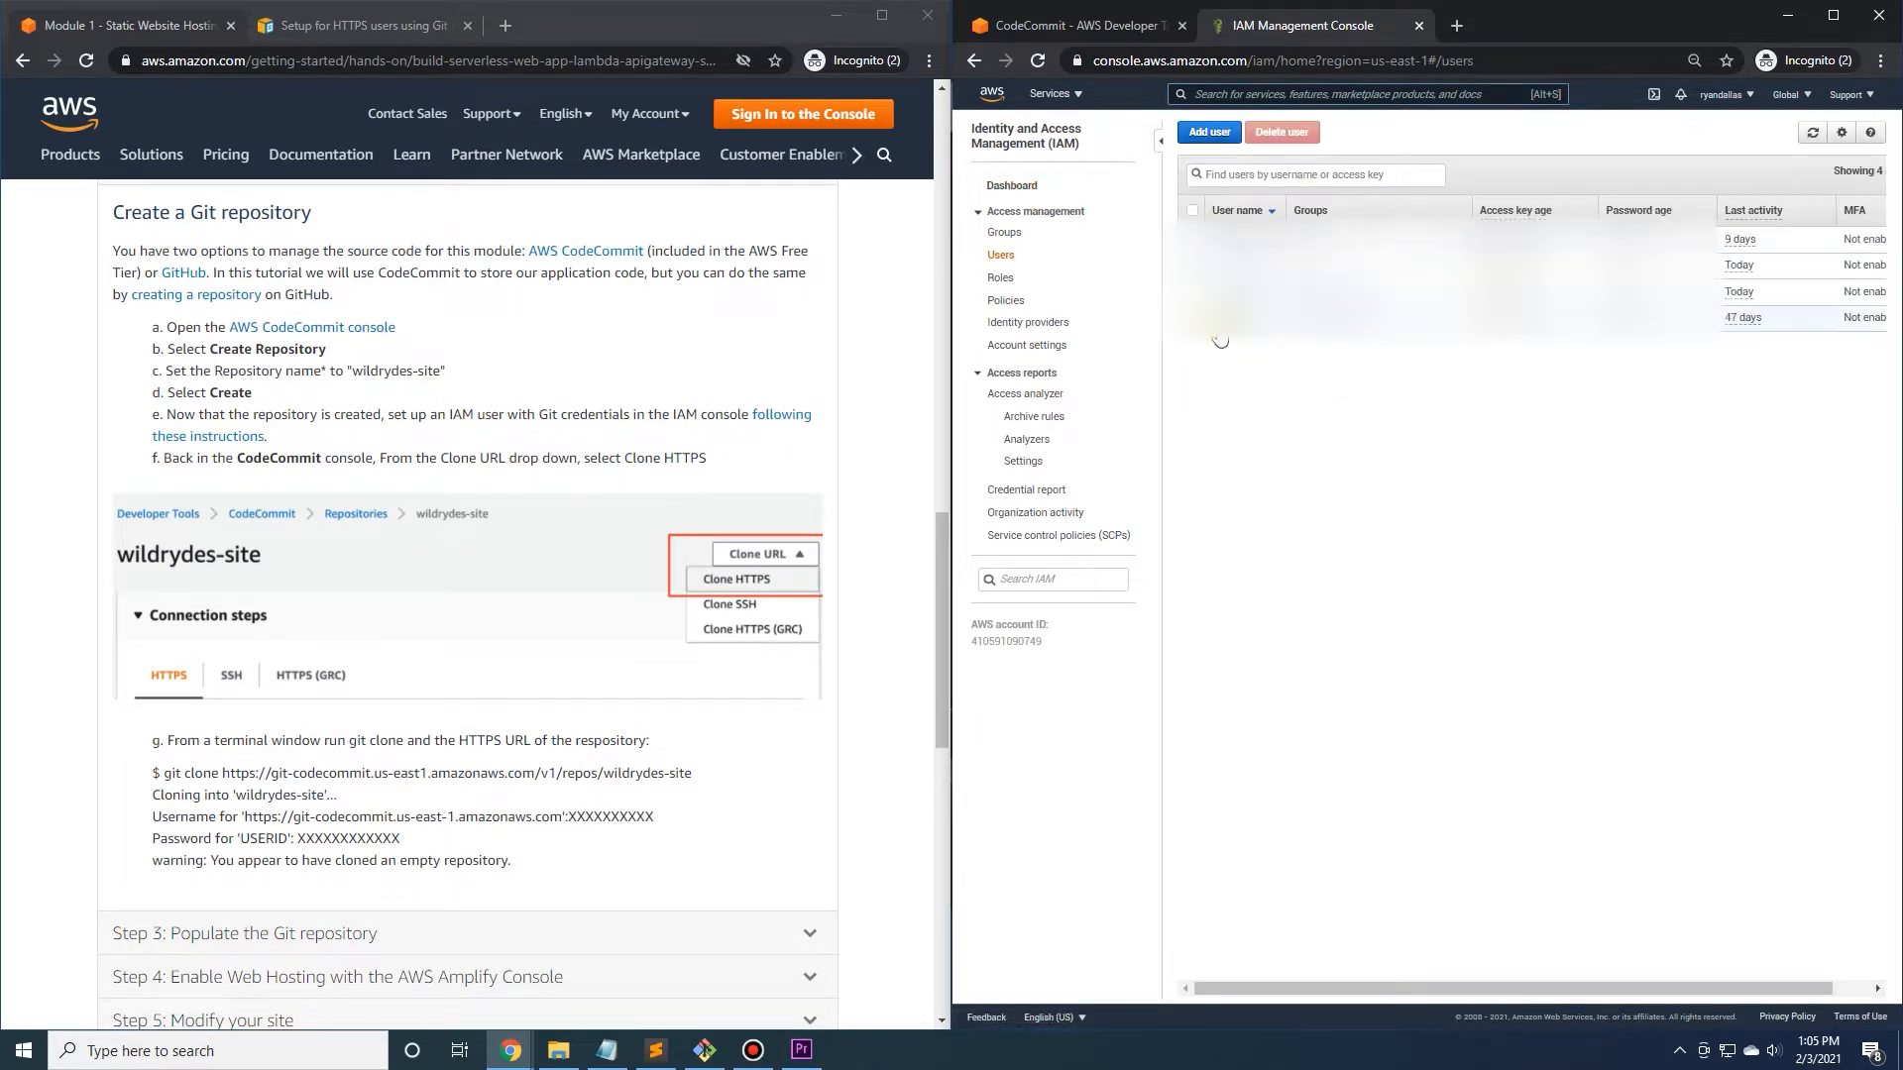
# Start a new IAM user, enter its user name, and enable programmatic access and AWS Management Console access.
pyautogui.click(1209, 133)
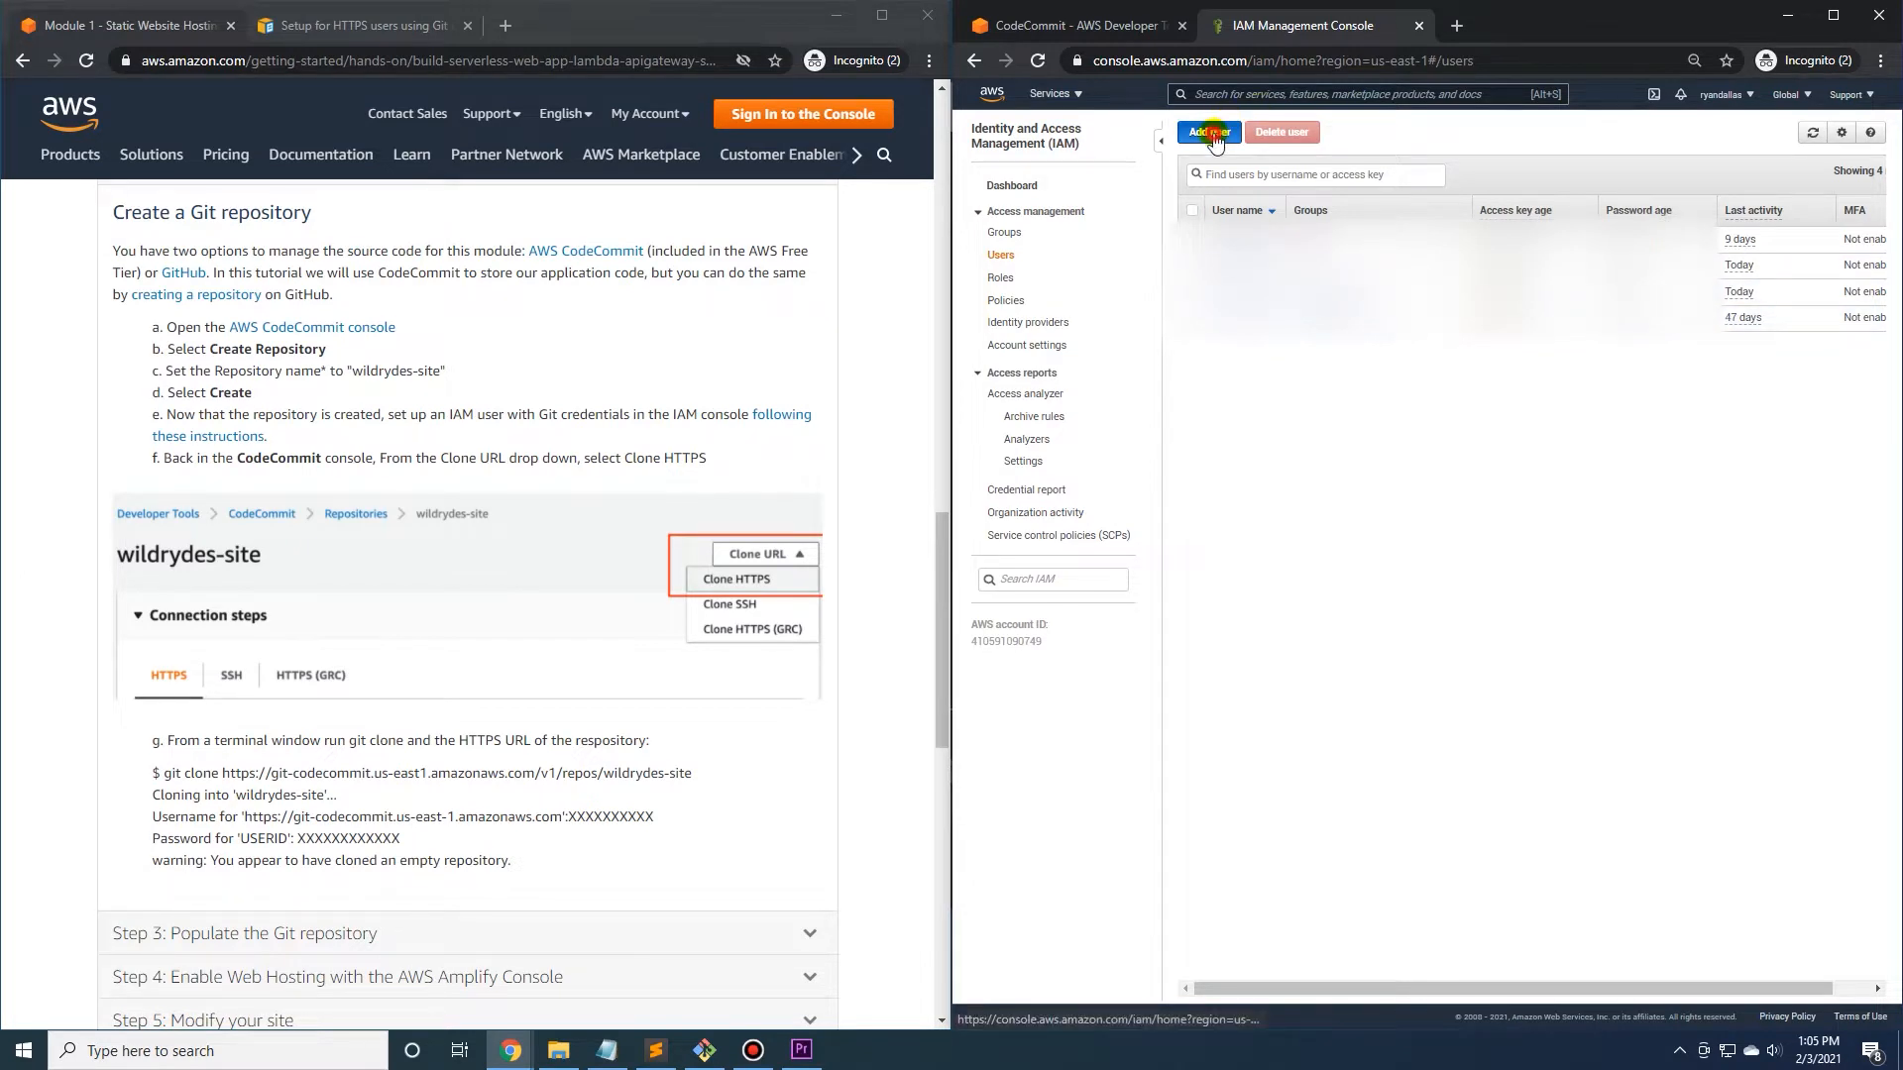
pyautogui.click(1316, 245)
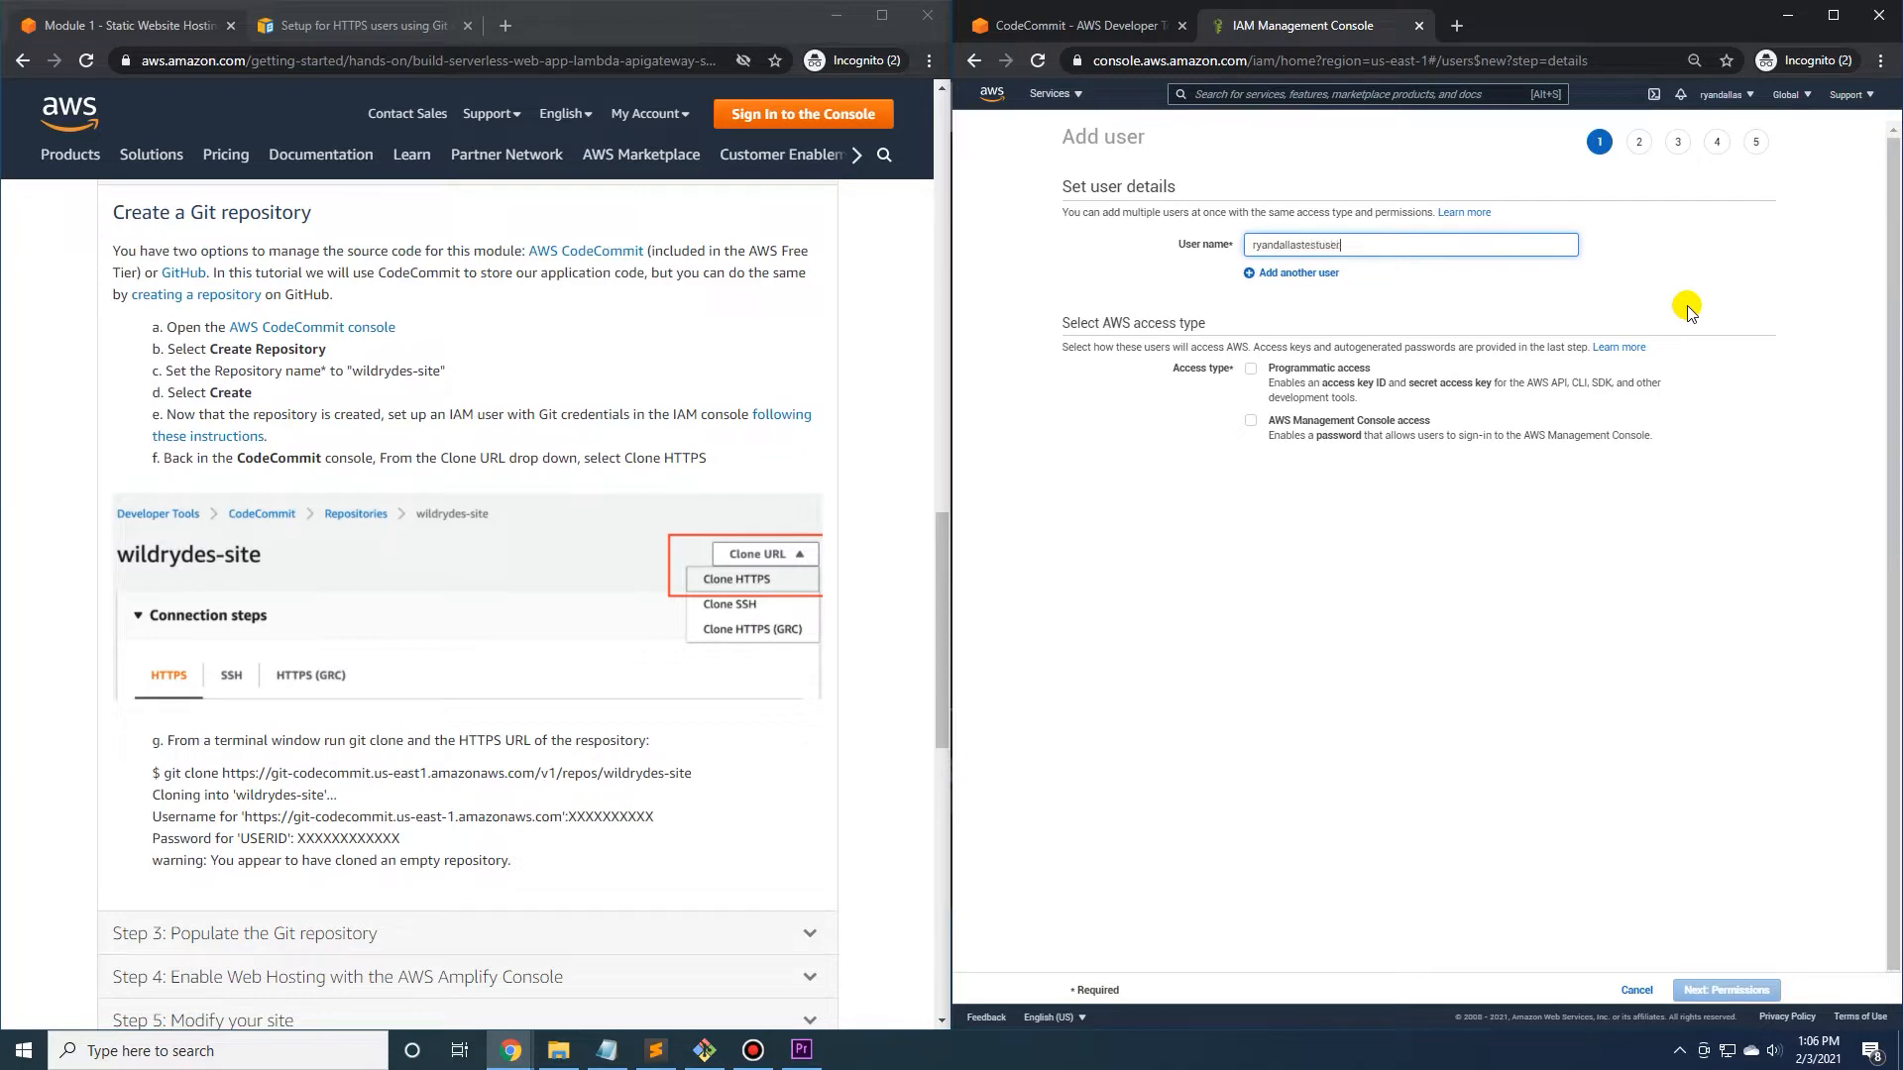
pyautogui.click(1251, 369)
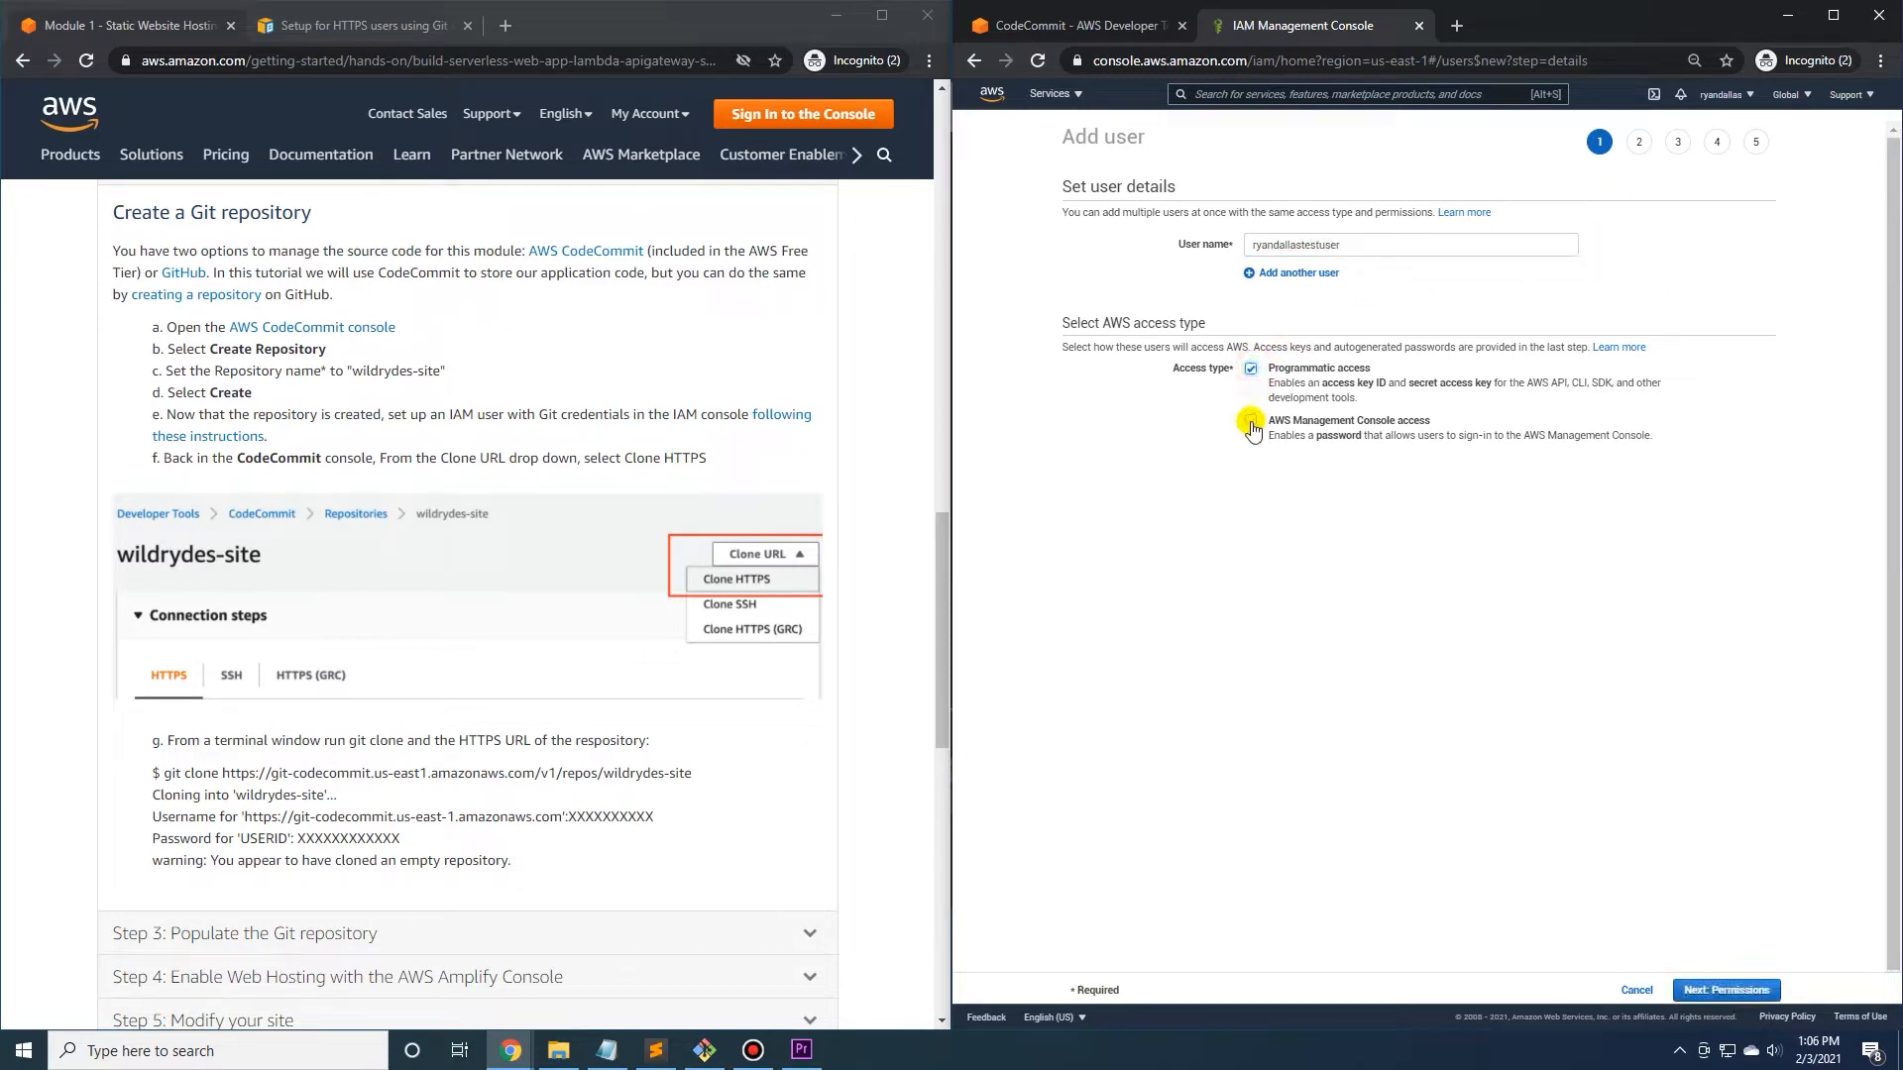
pyautogui.click(1251, 424)
pyautogui.scroll(-1, 1184, 436)
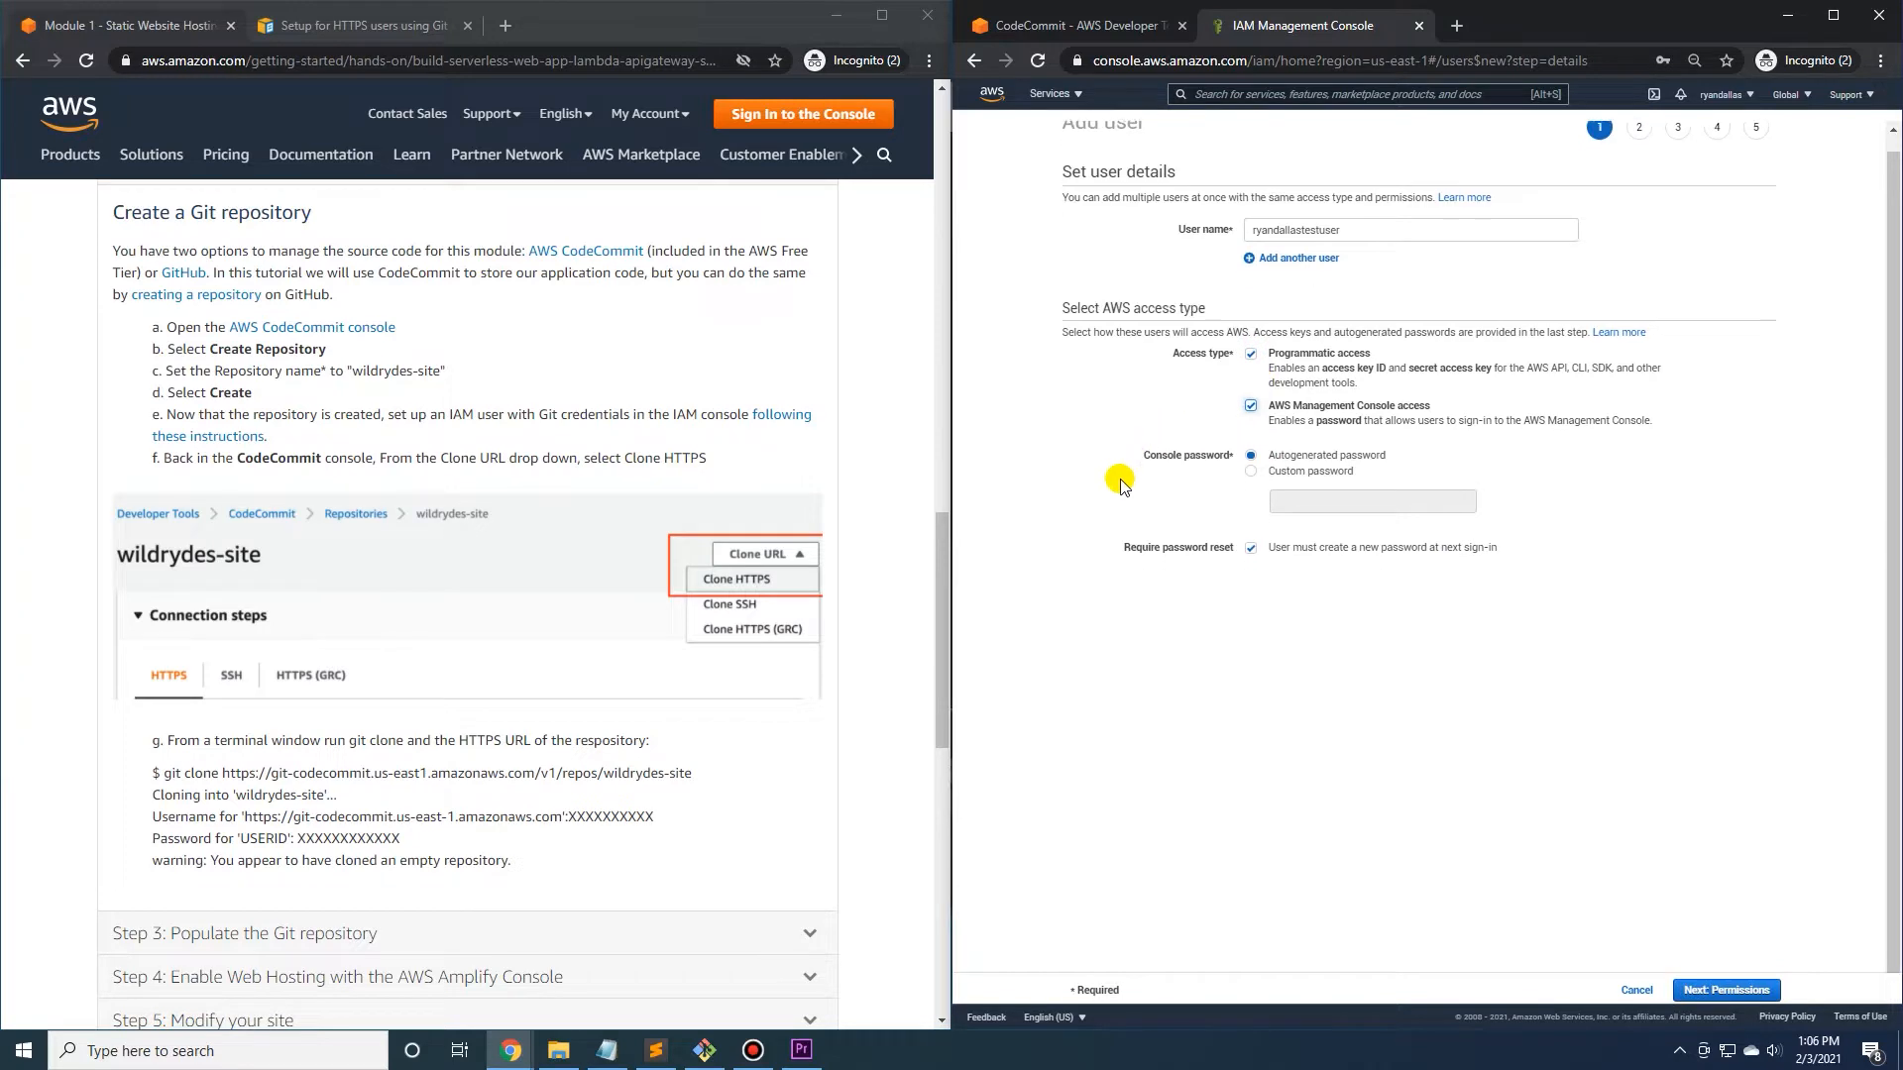
# Enter a custom console password for the user, turn off the required password reset, and continue to permissions.
pyautogui.click(1251, 472)
pyautogui.click(1301, 496)
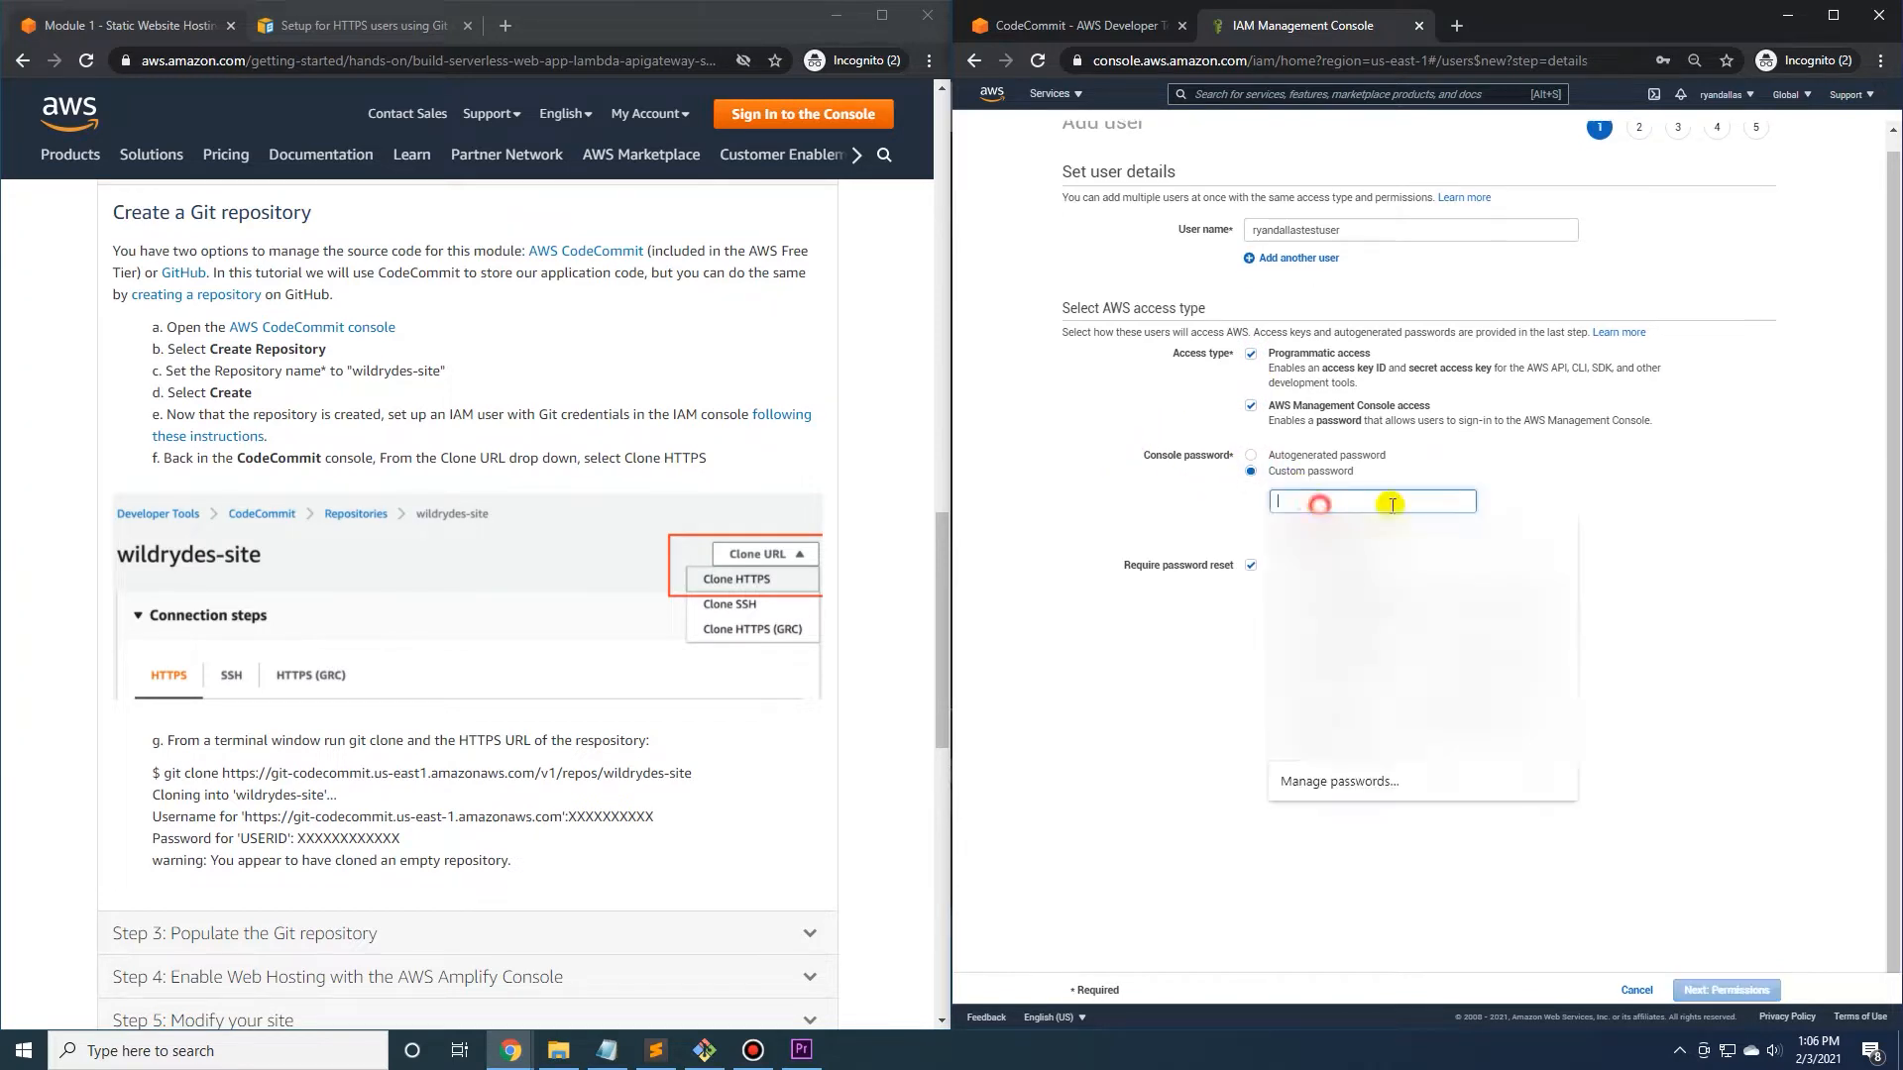
pyautogui.click(1321, 496)
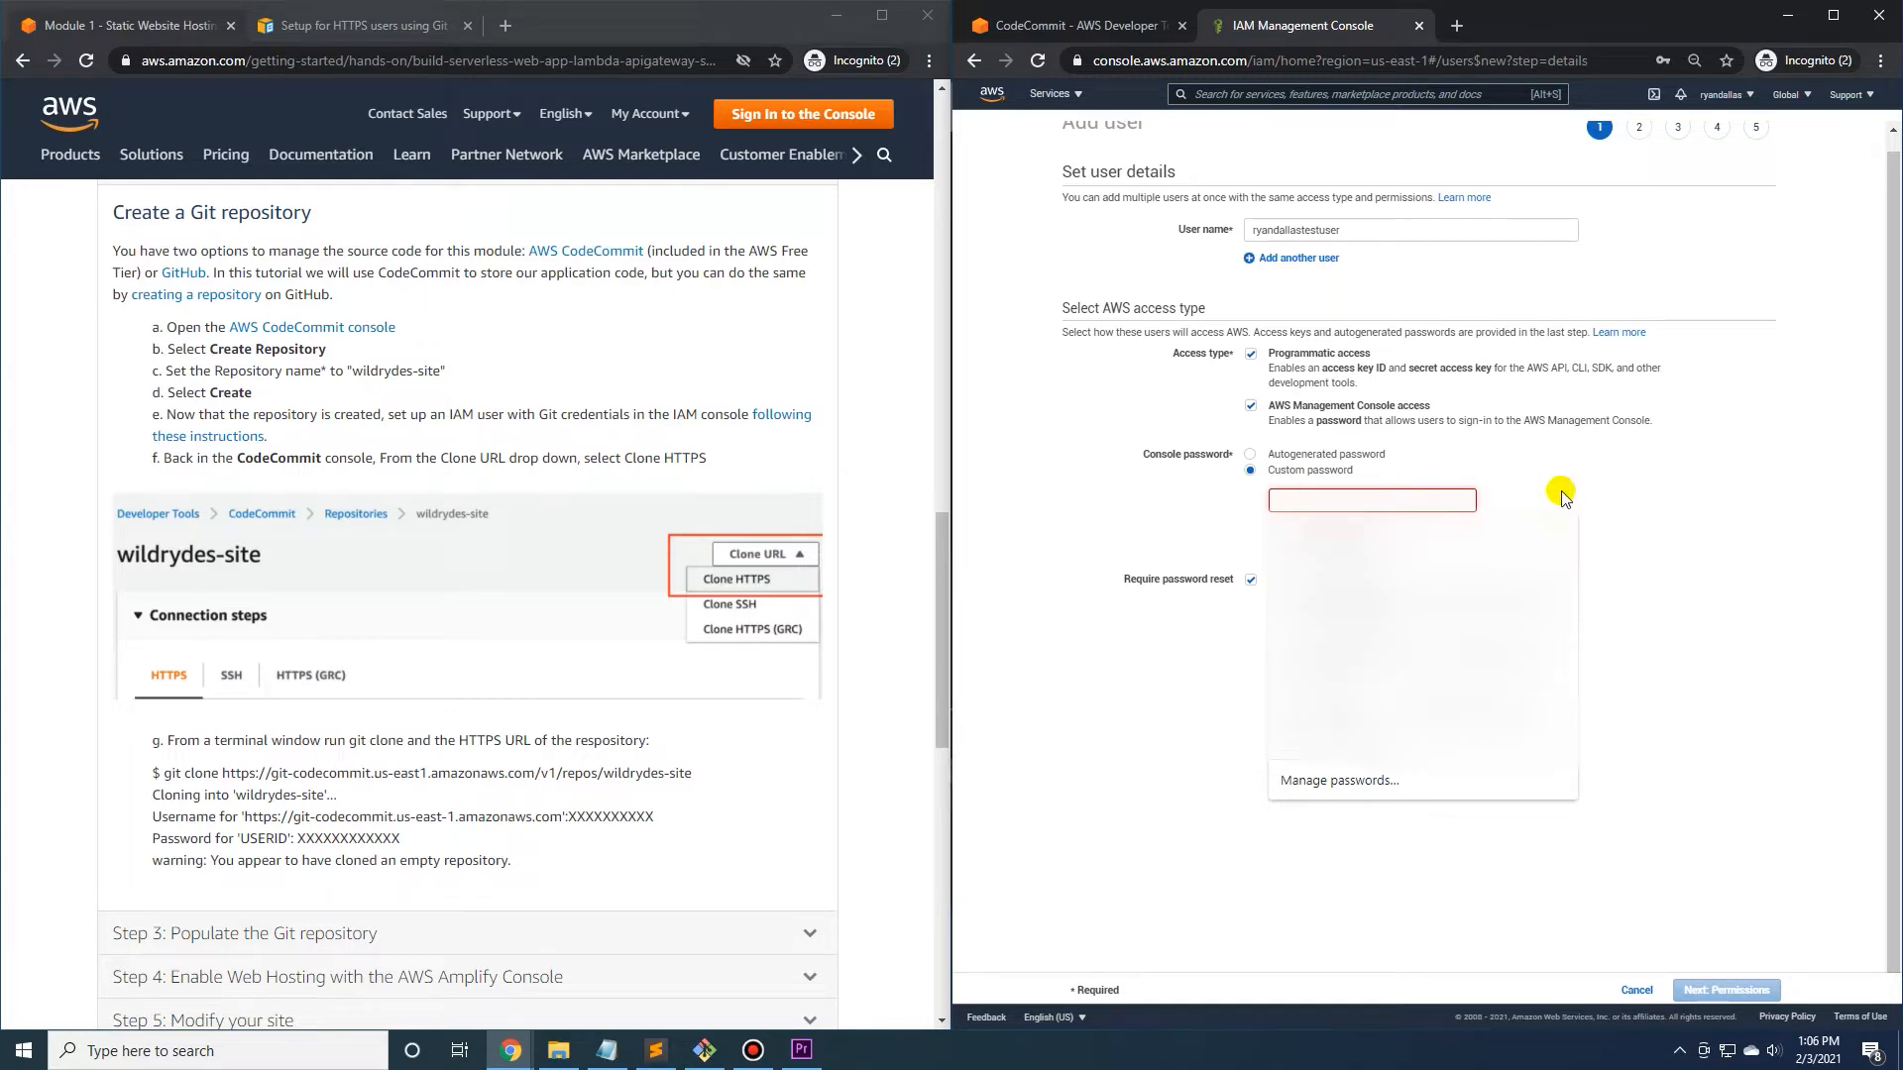
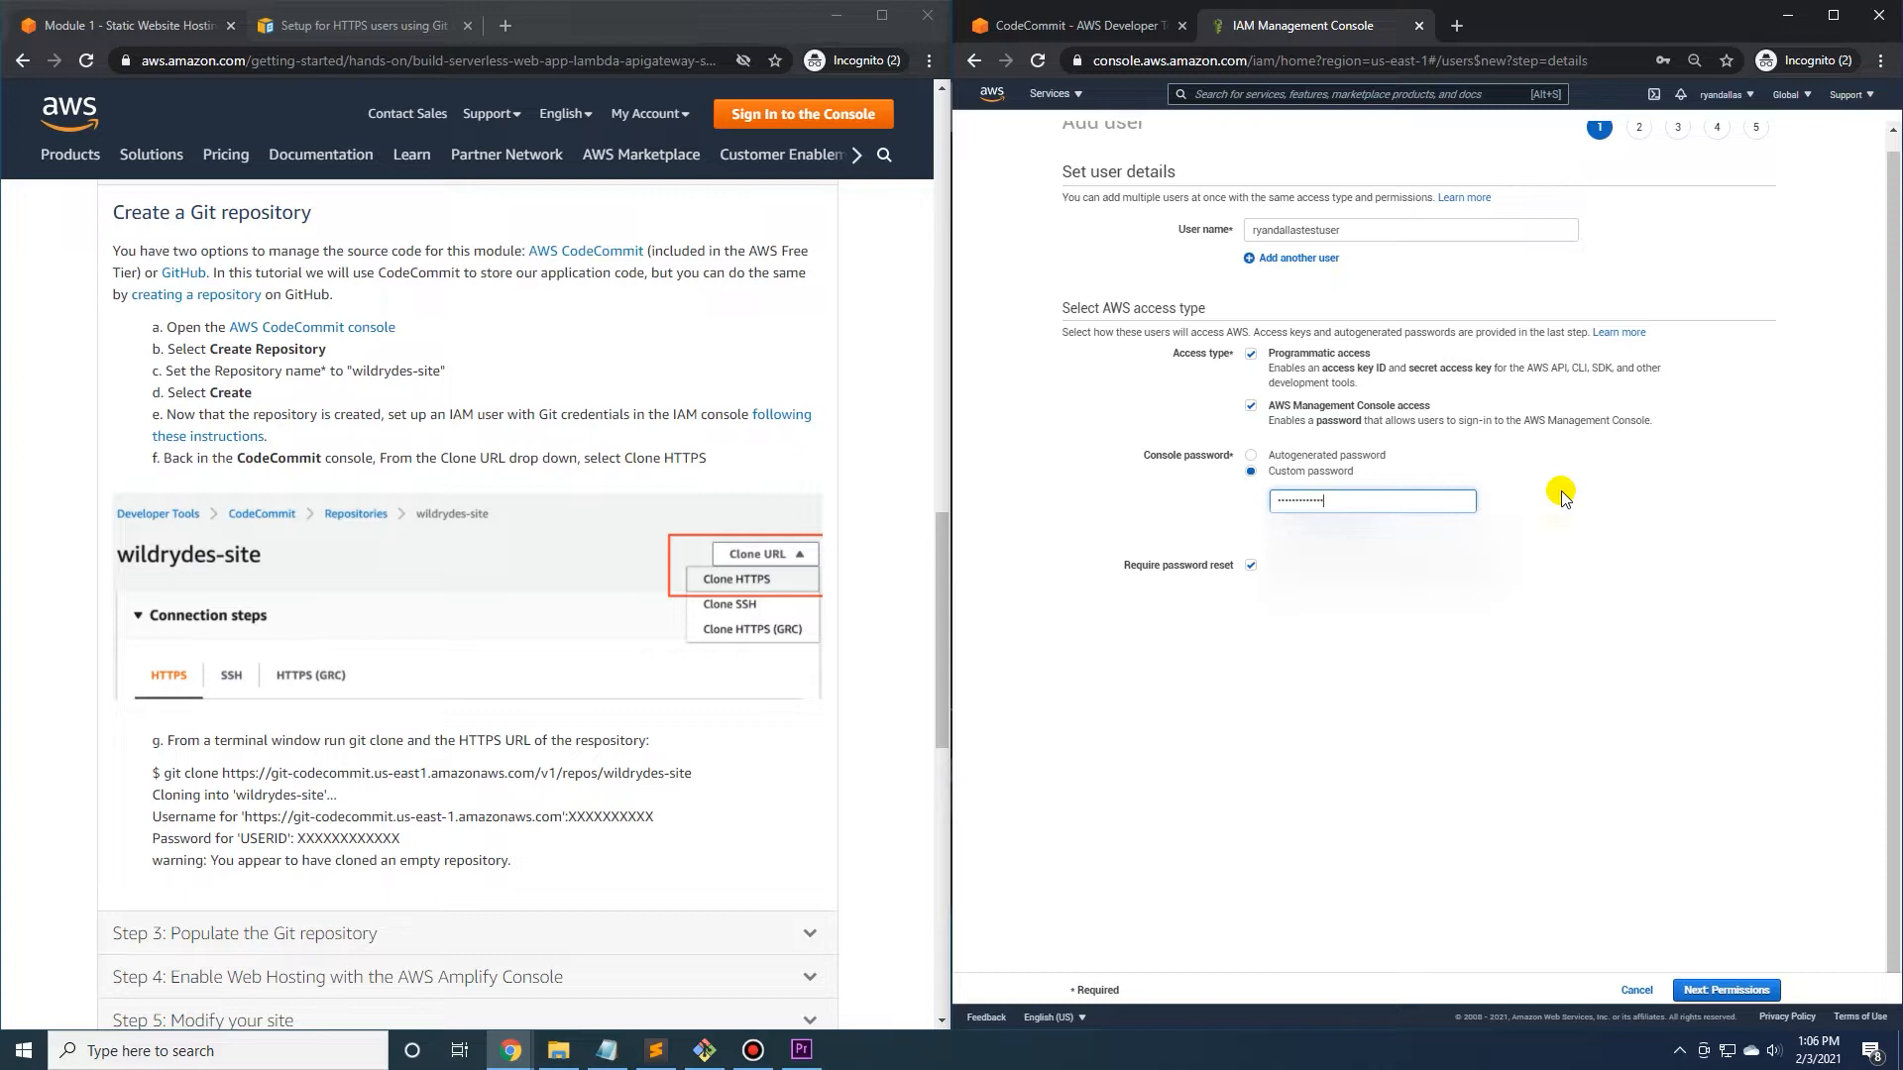
pyautogui.click(1566, 493)
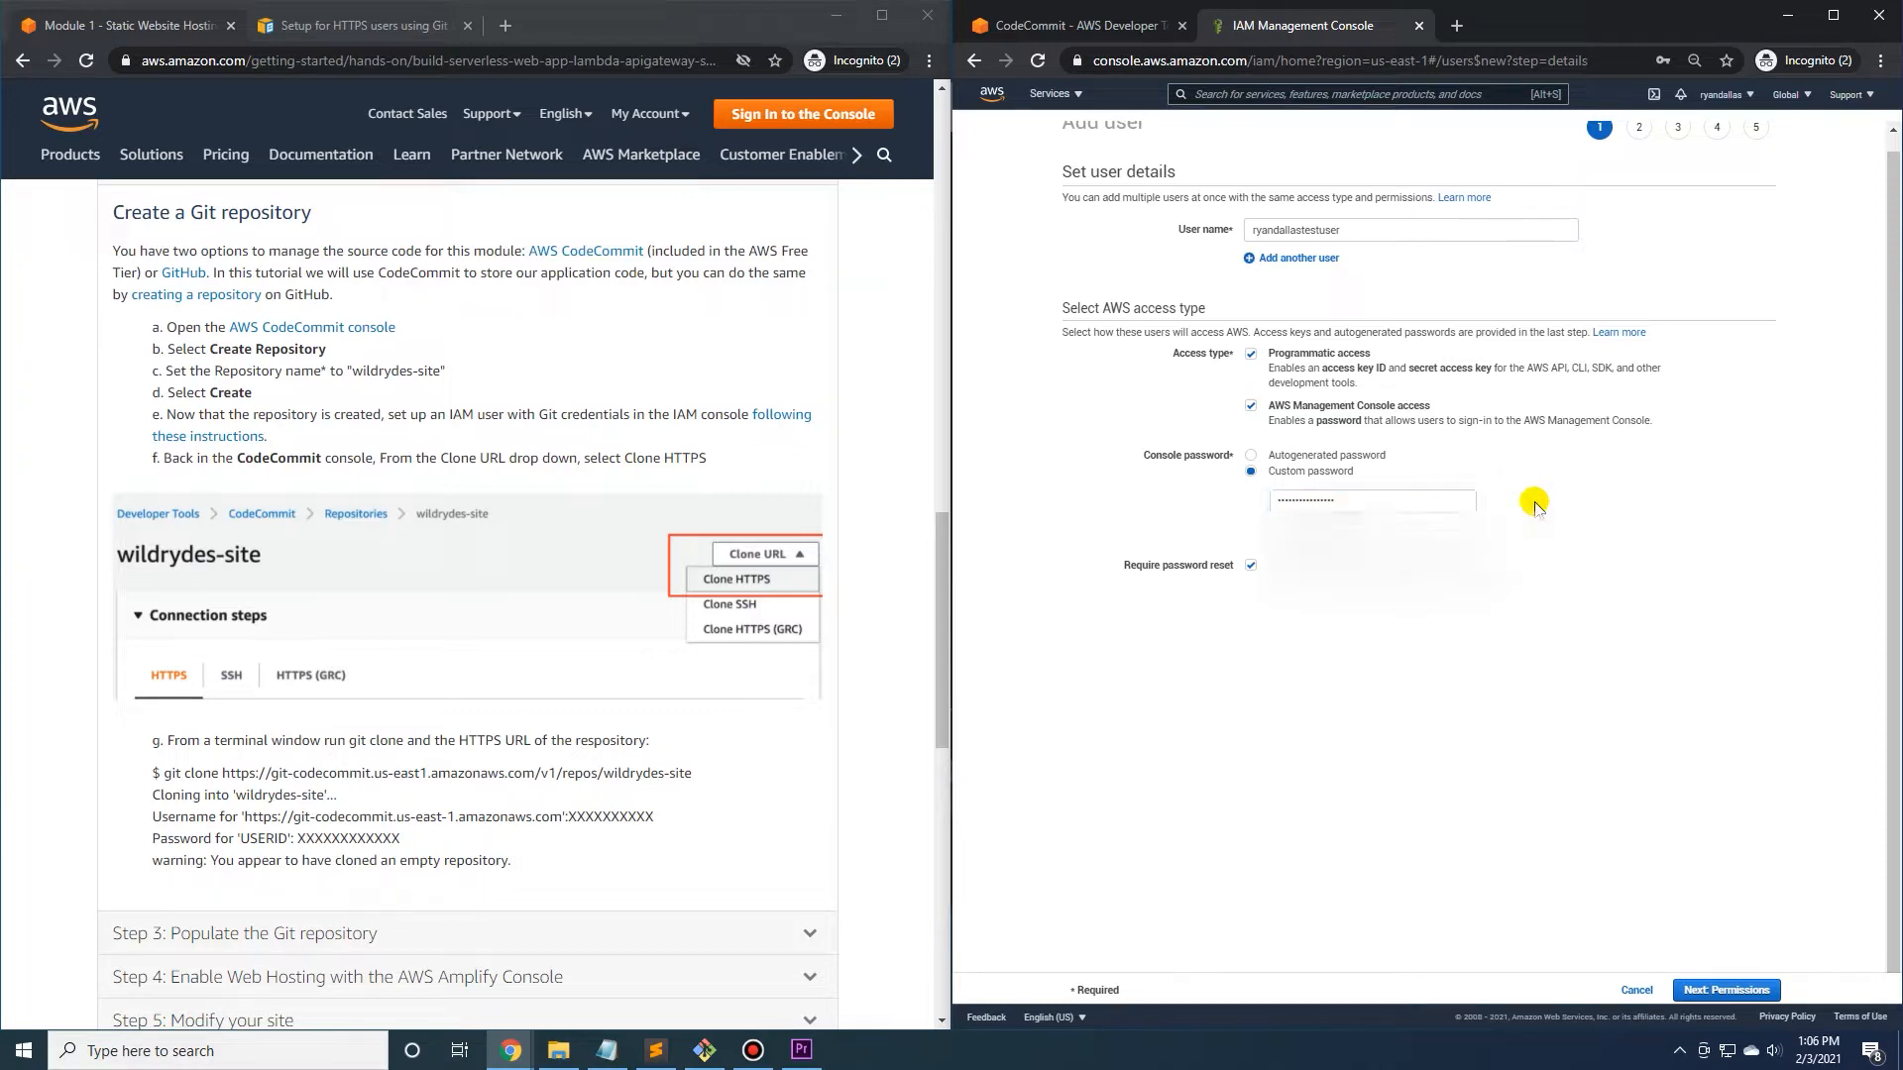
pyautogui.click(1251, 566)
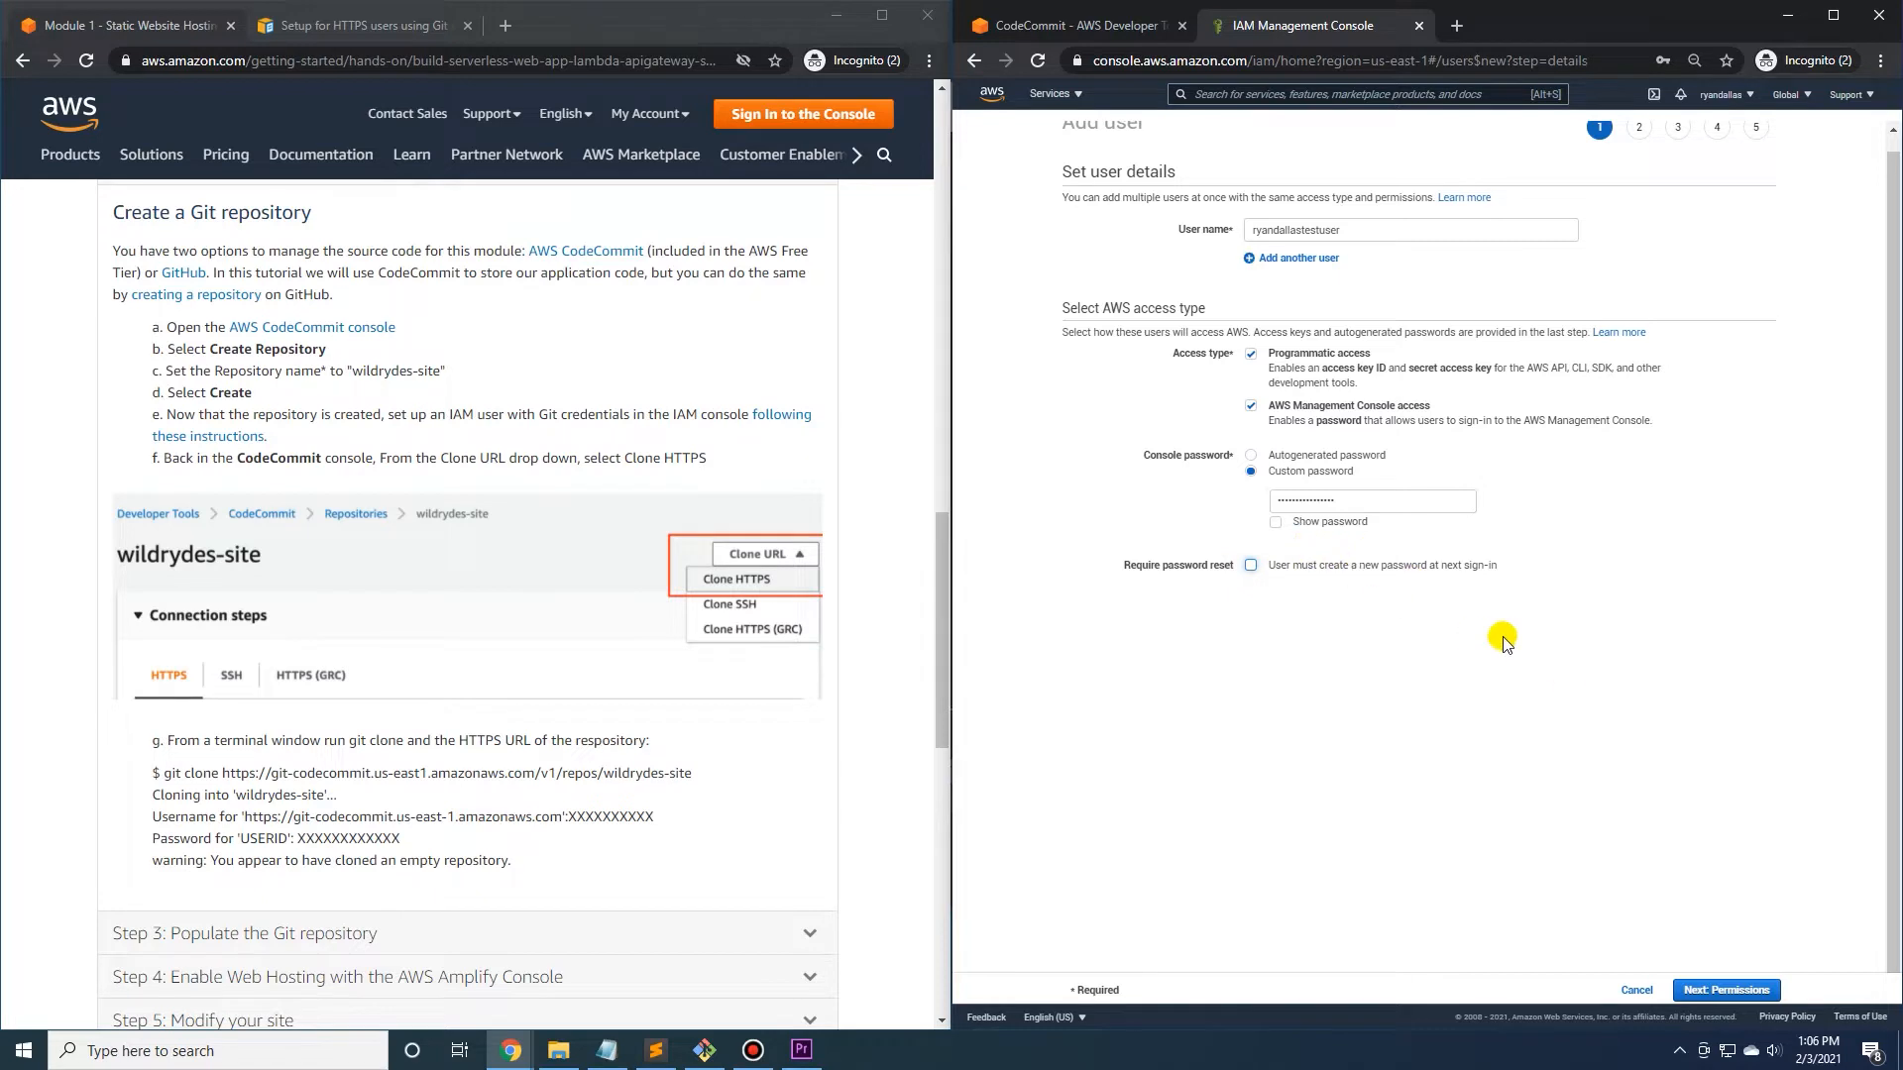
pyautogui.click(1730, 990)
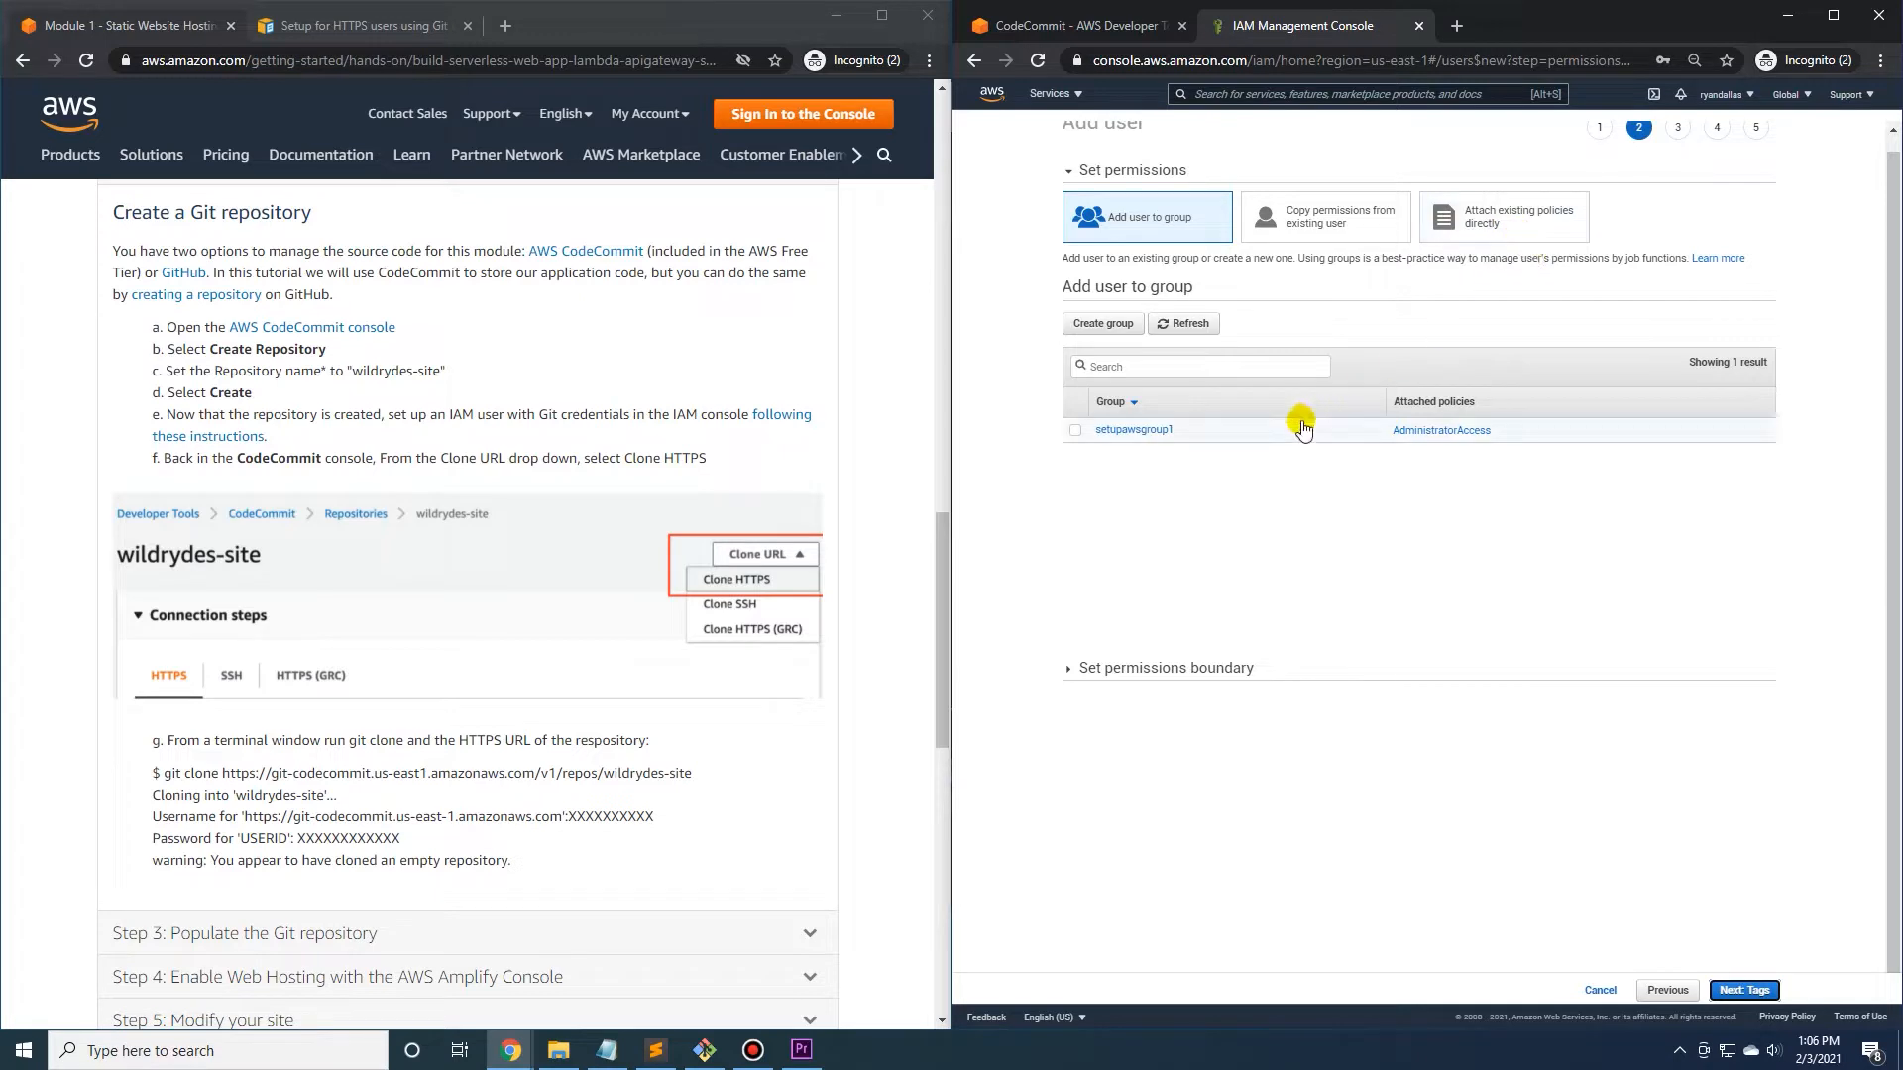
# Create the user in the setupawsgroup1 group without tags, and download and open its credentials CSV.
pyautogui.click(1075, 430)
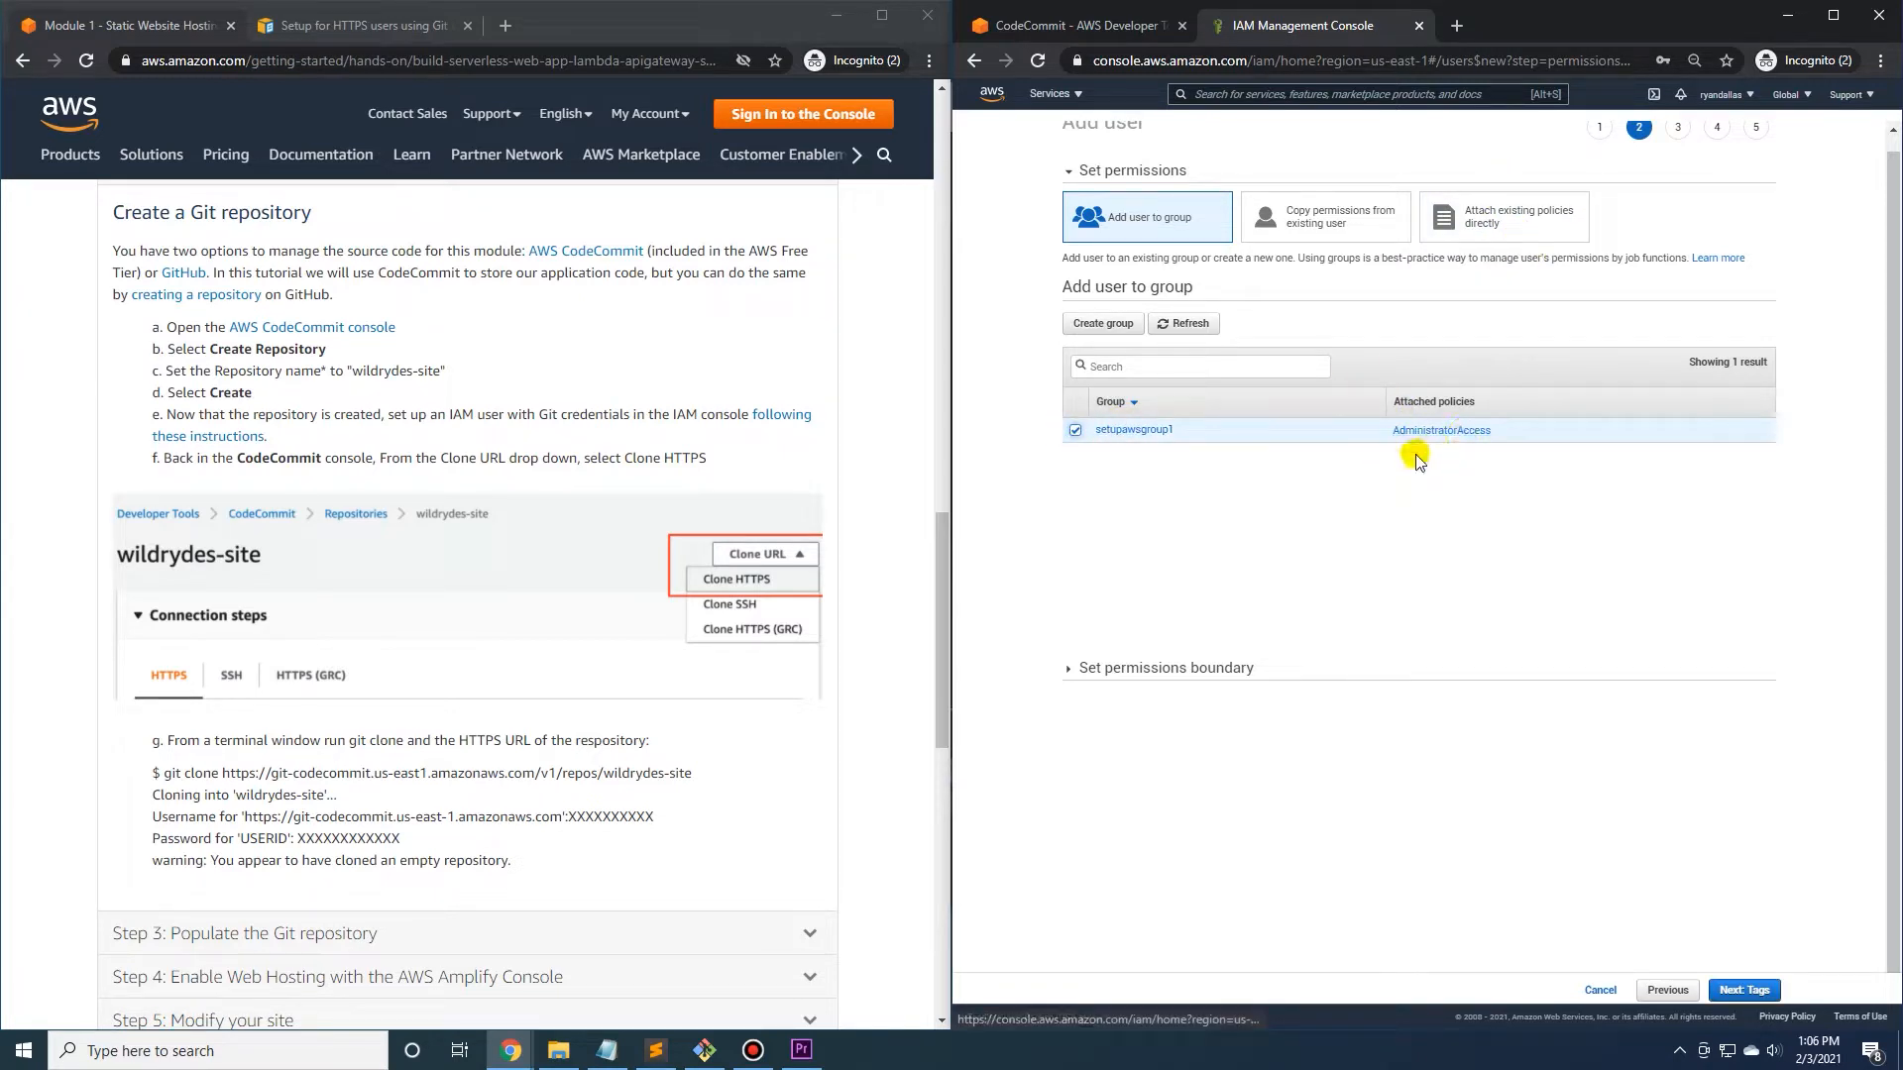
pyautogui.click(1742, 991)
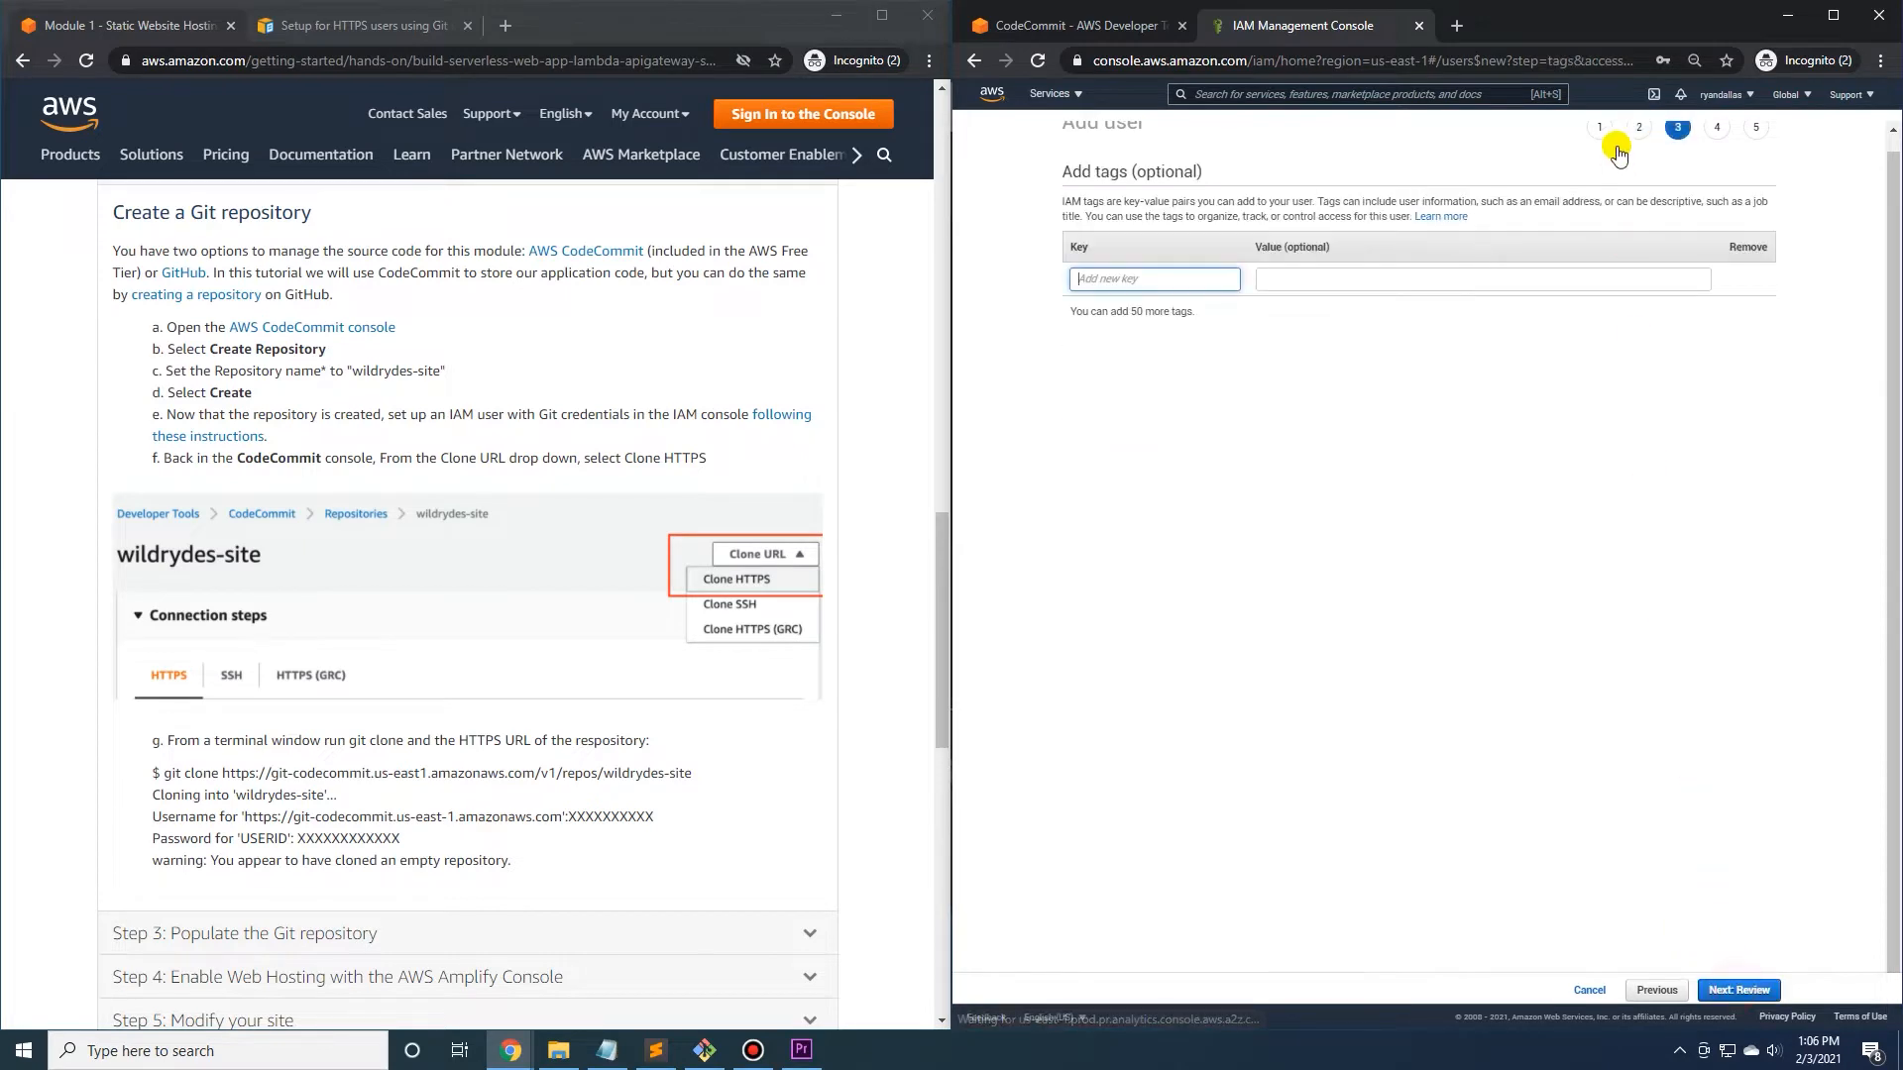
pyautogui.click(1739, 990)
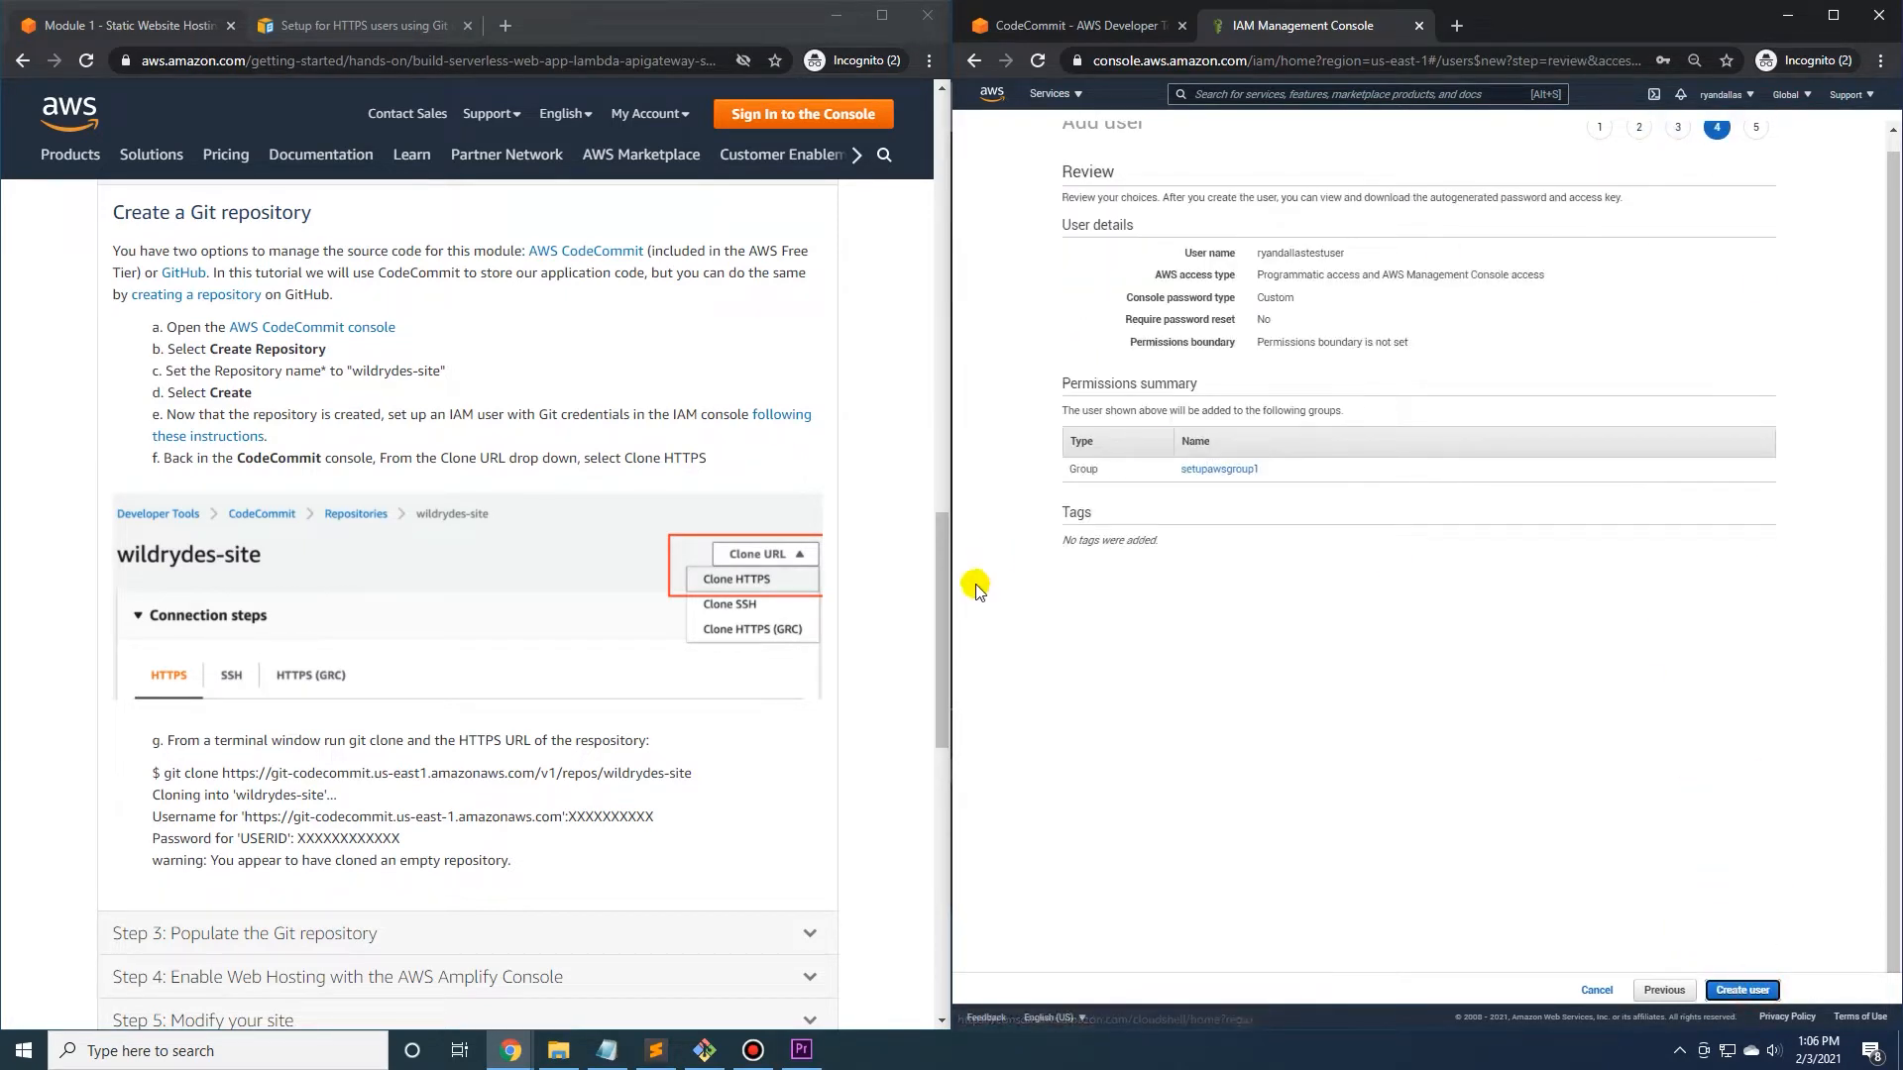
pyautogui.click(1742, 990)
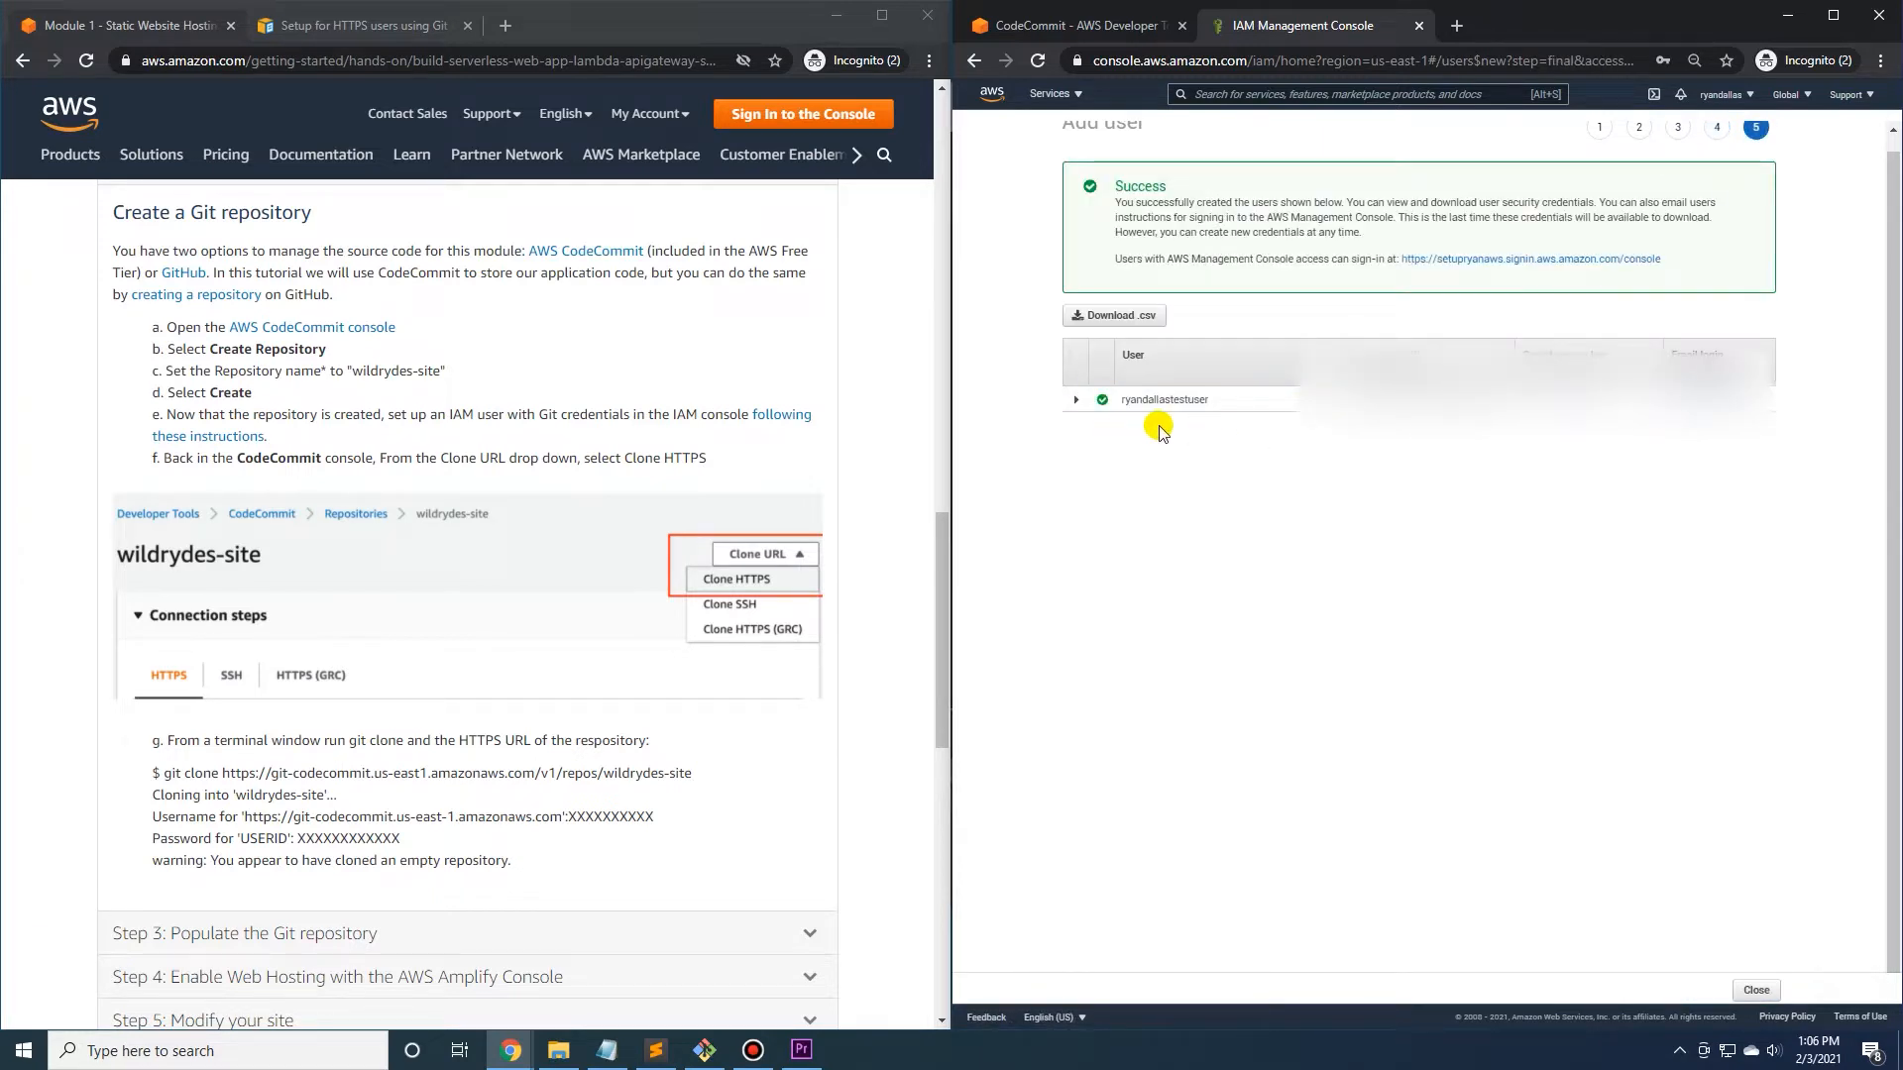
pyautogui.click(1113, 320)
pyautogui.click(1161, 1009)
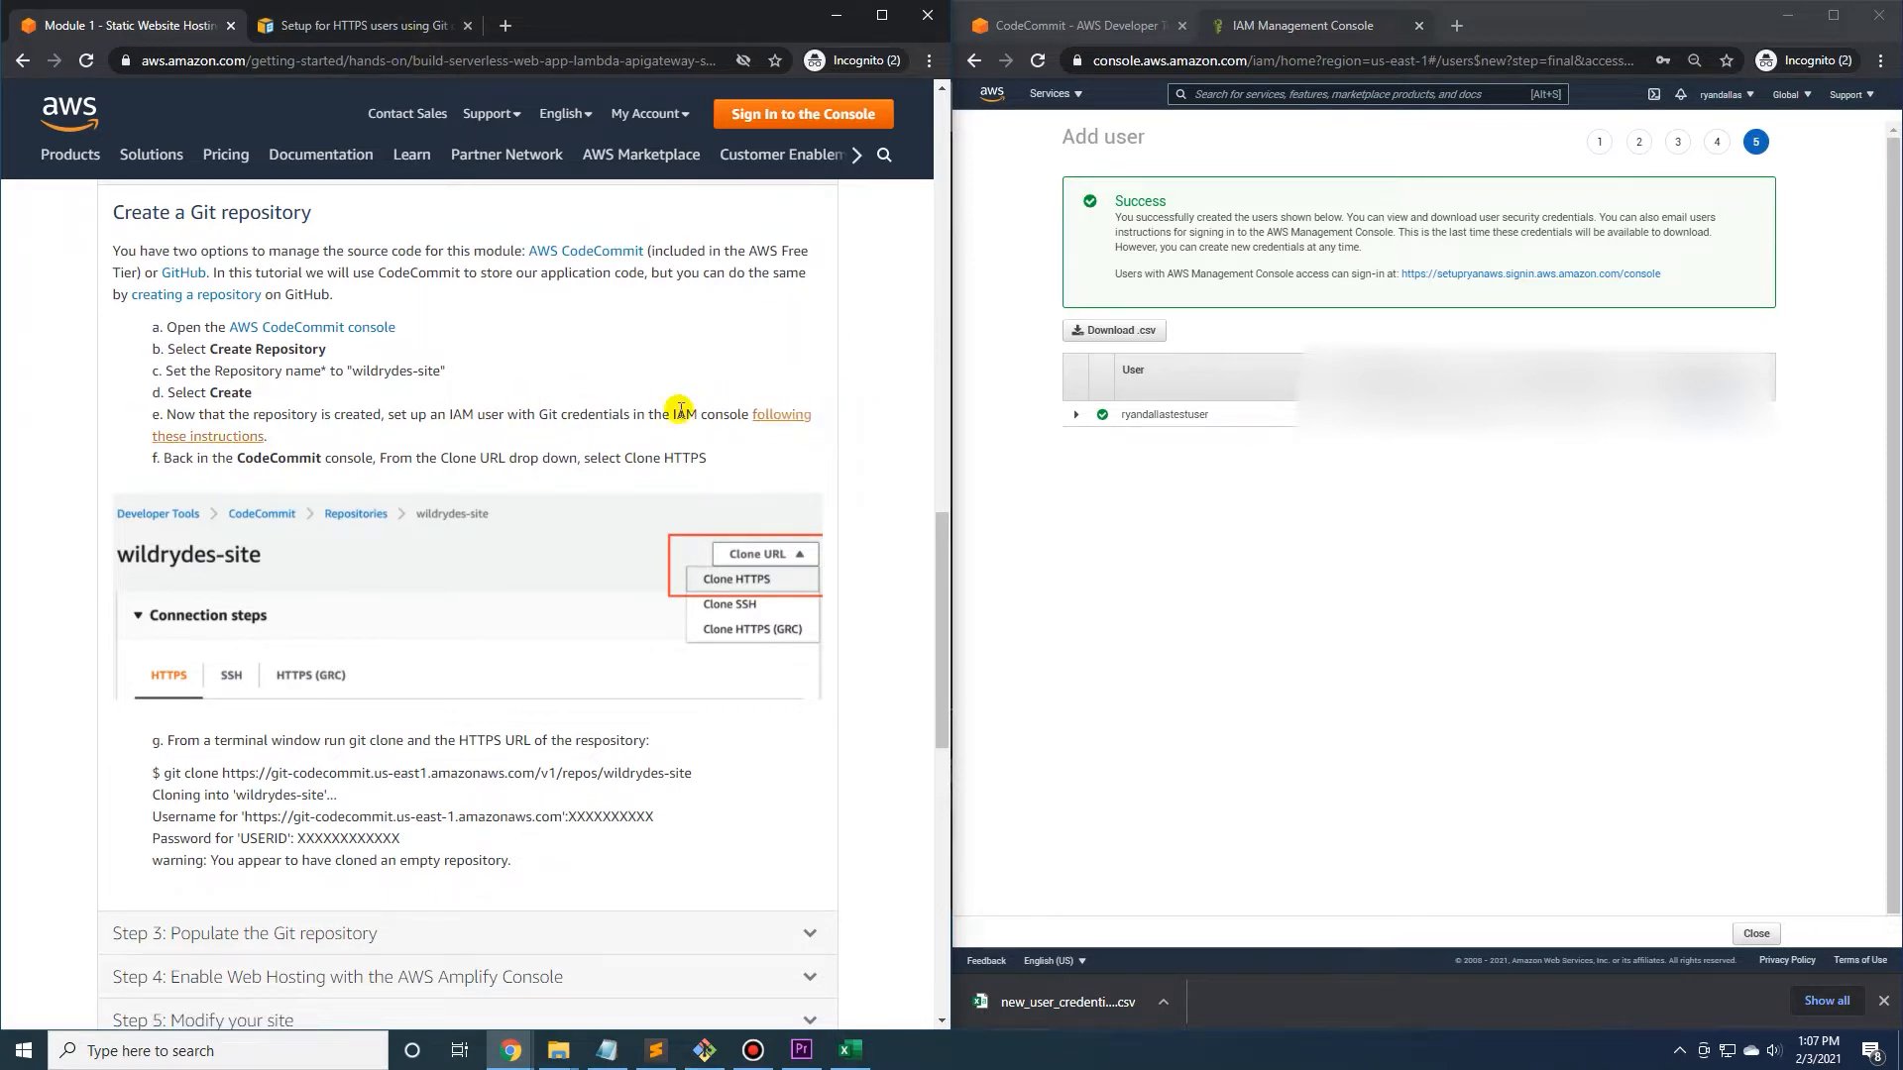
# Consult the CodeCommit guide on HTTPS Git credentials, with its page outline closed, around the Install Git section.
pyautogui.click(387, 27)
pyautogui.scroll(-1, 234, 399)
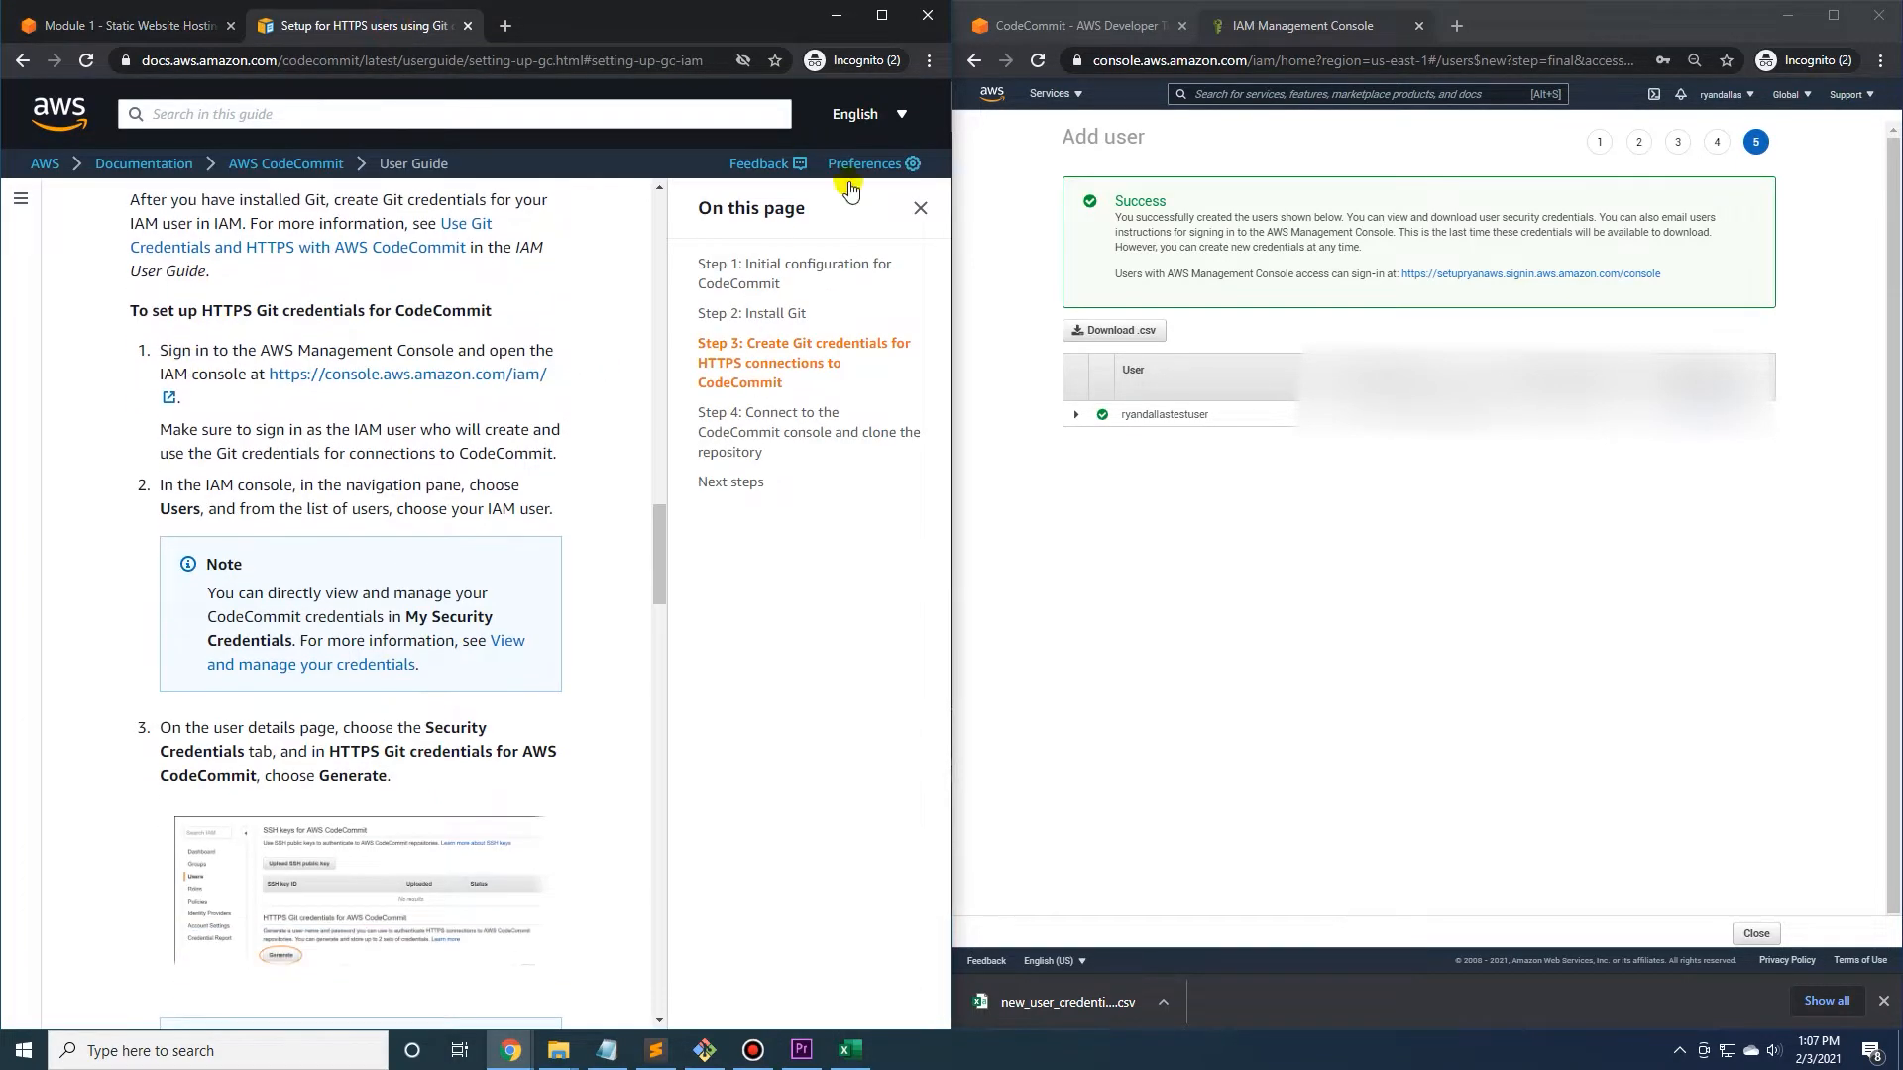
pyautogui.click(919, 213)
pyautogui.scroll(8, 307, 555)
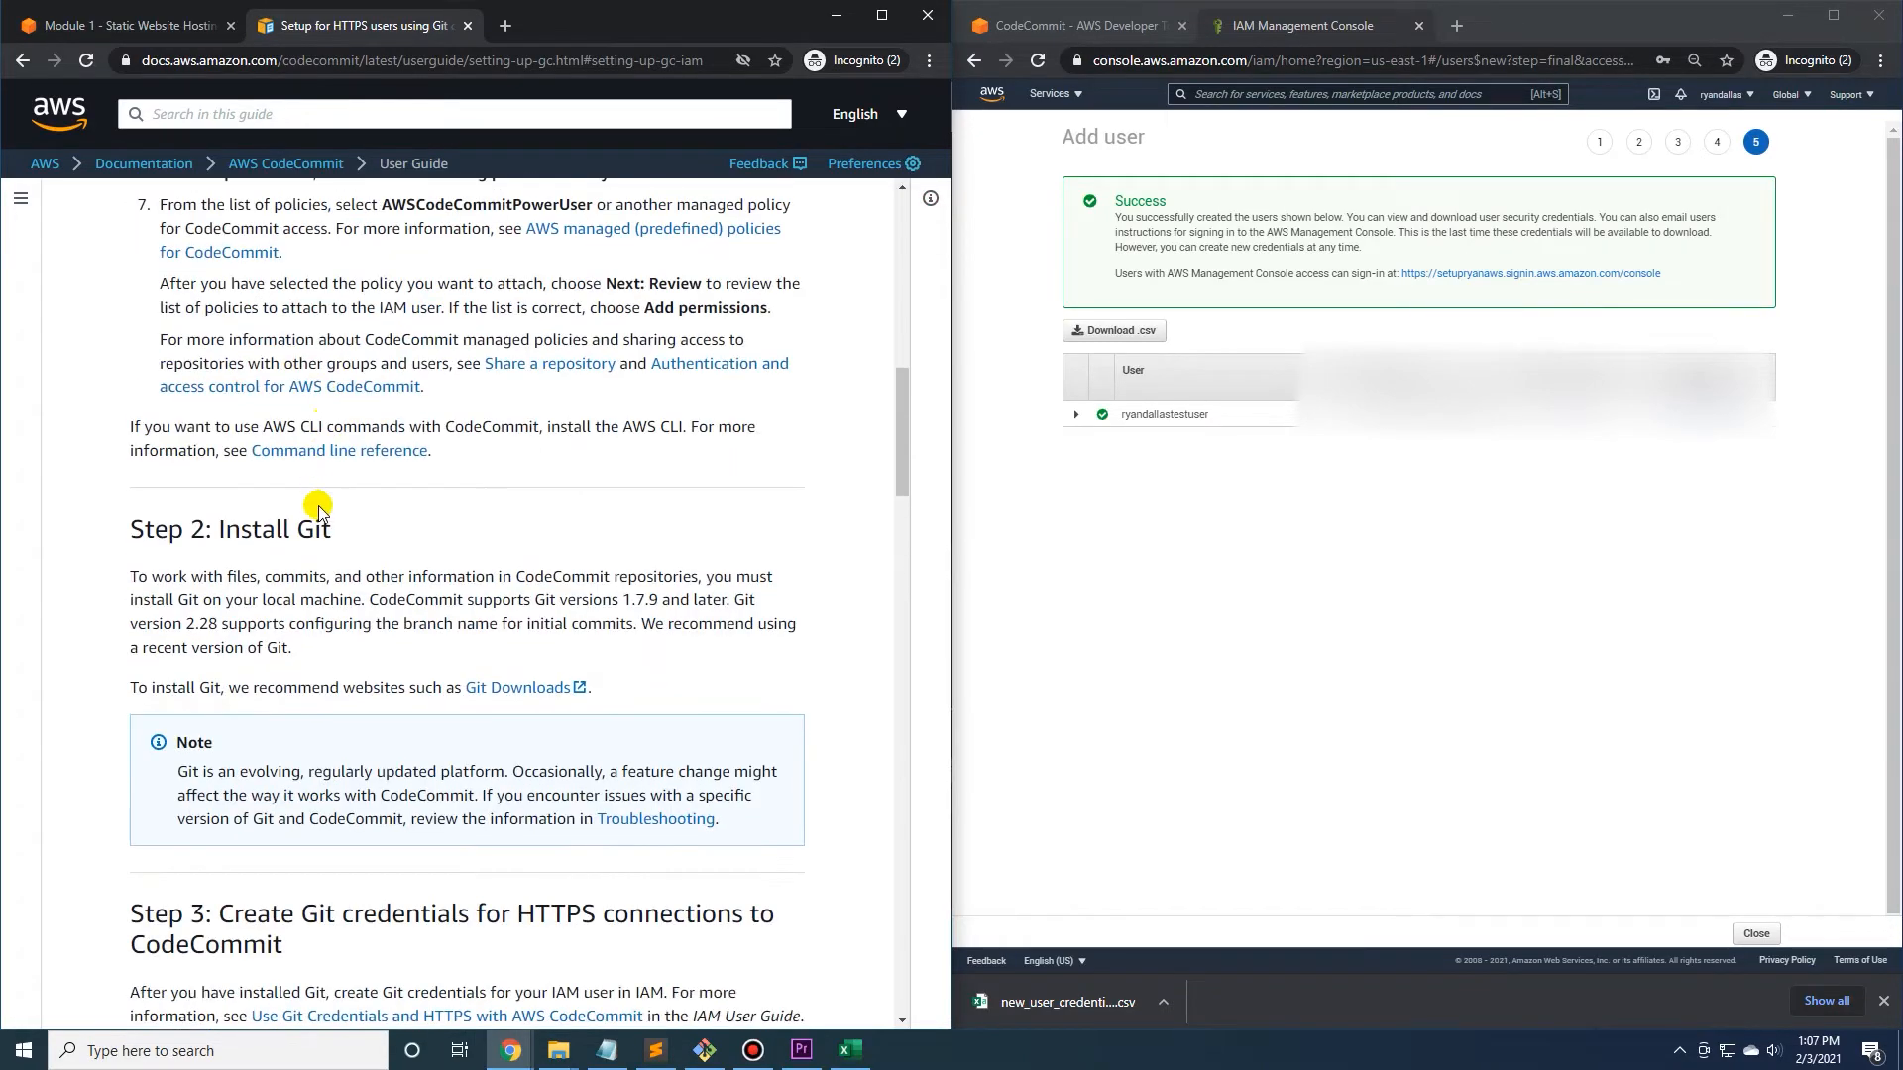
# Find the guide's IAM permission instructions, search the console for iam, and open the newly created user's details from the users list.
pyautogui.scroll(6, 317, 485)
pyautogui.scroll(-4, 319, 471)
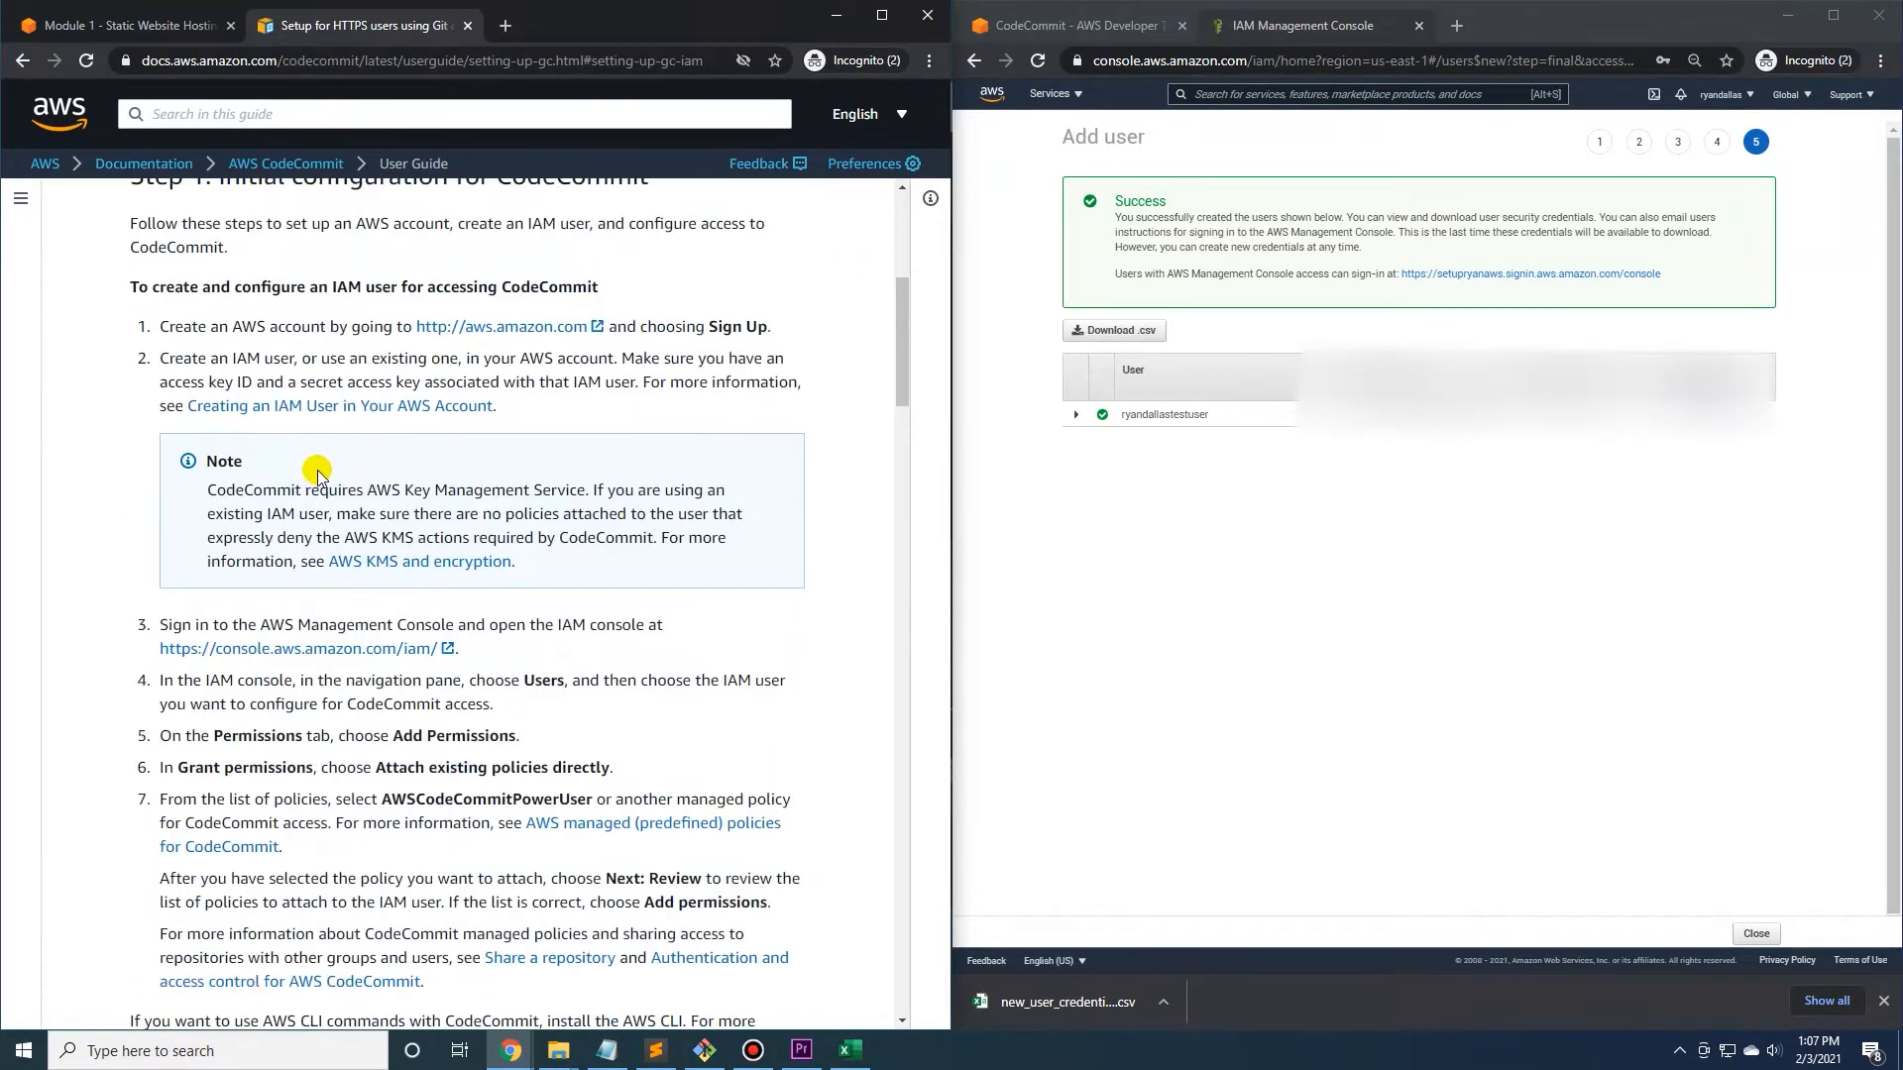
pyautogui.scroll(-2, 317, 474)
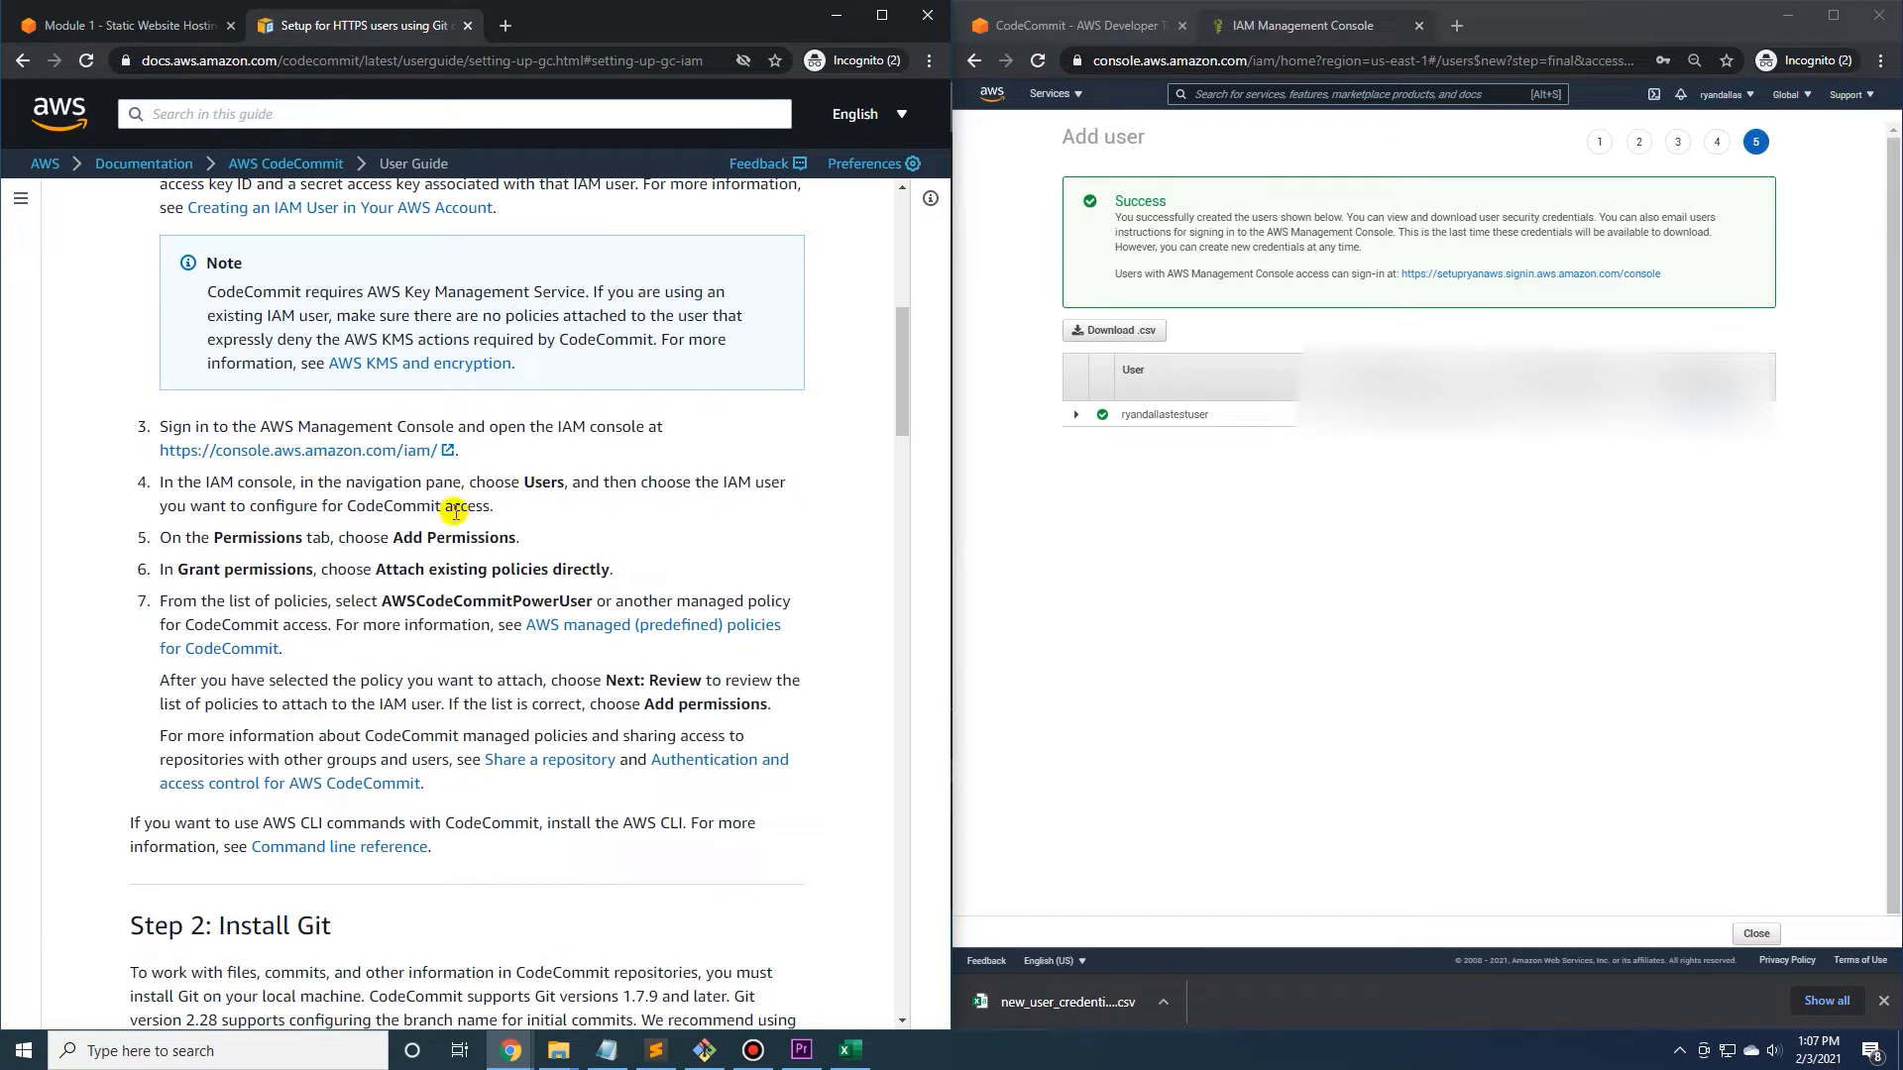
pyautogui.scroll(-1, 307, 525)
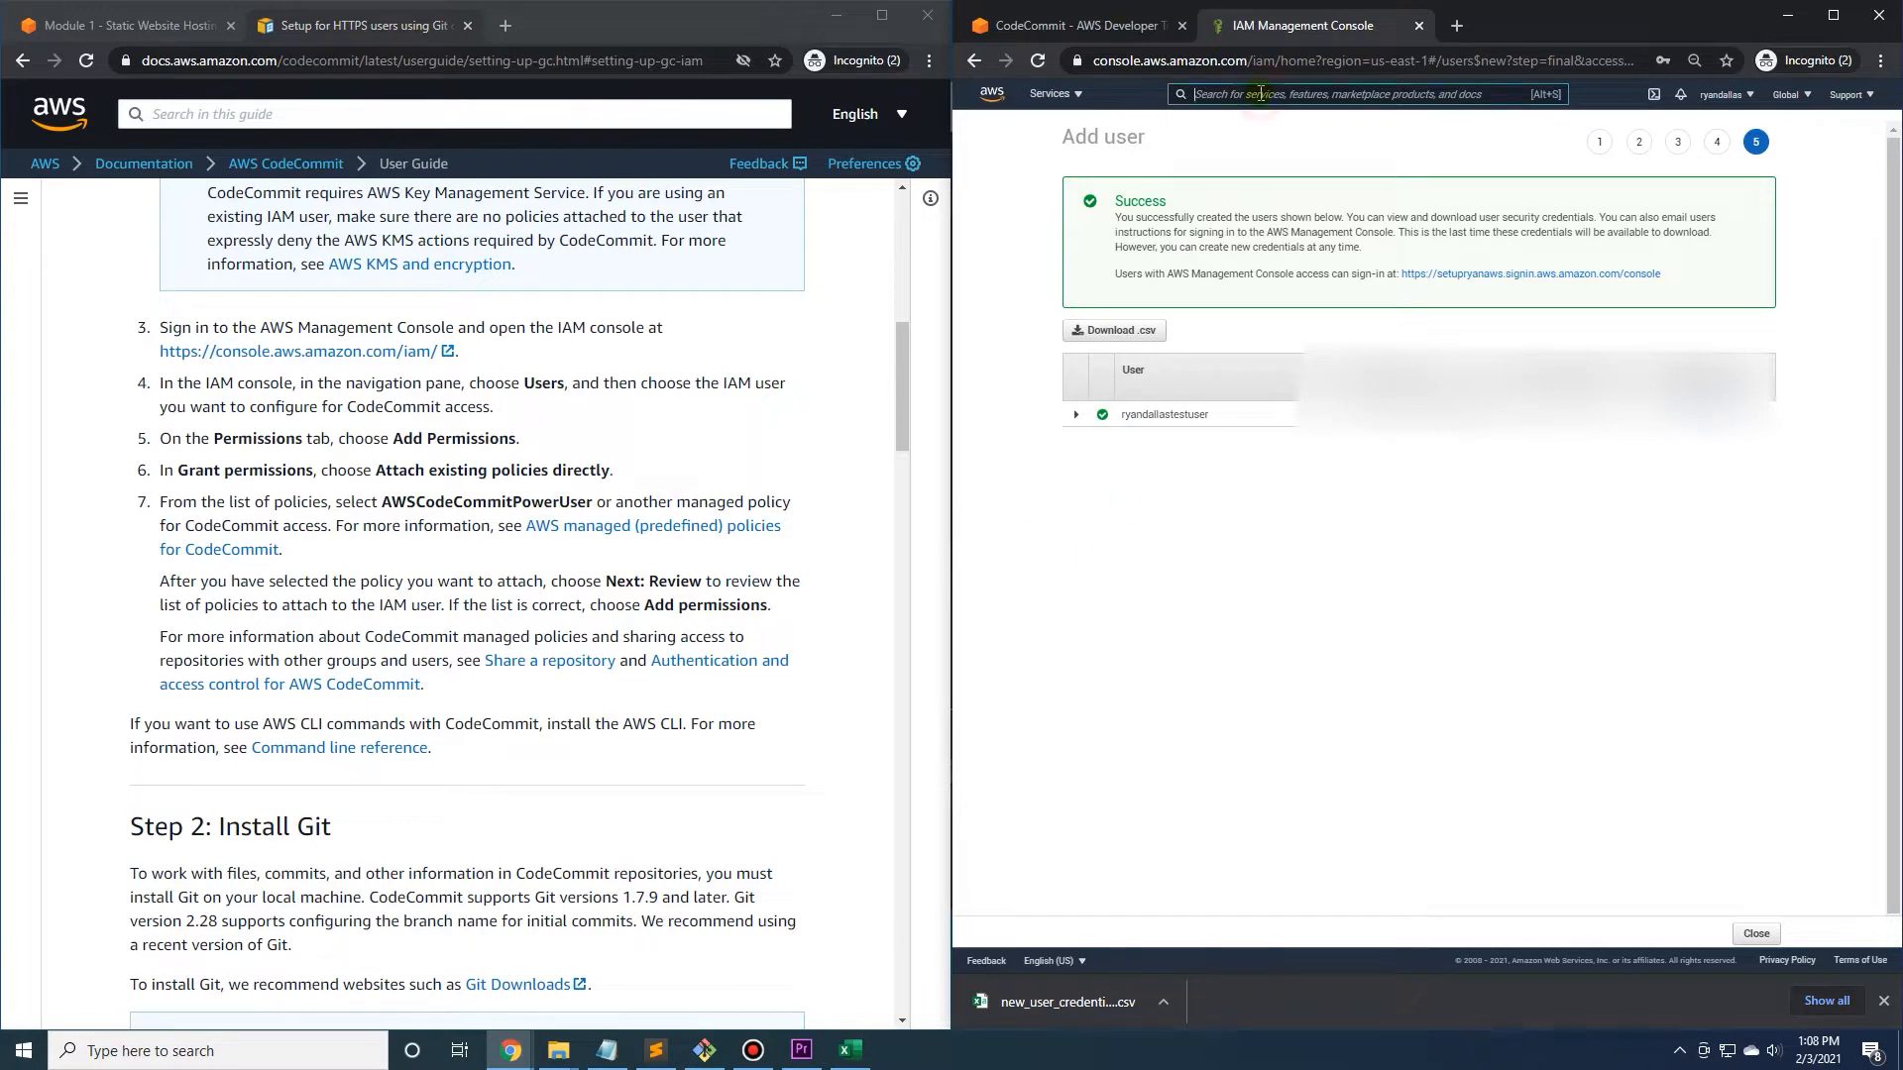
pyautogui.write('iam')
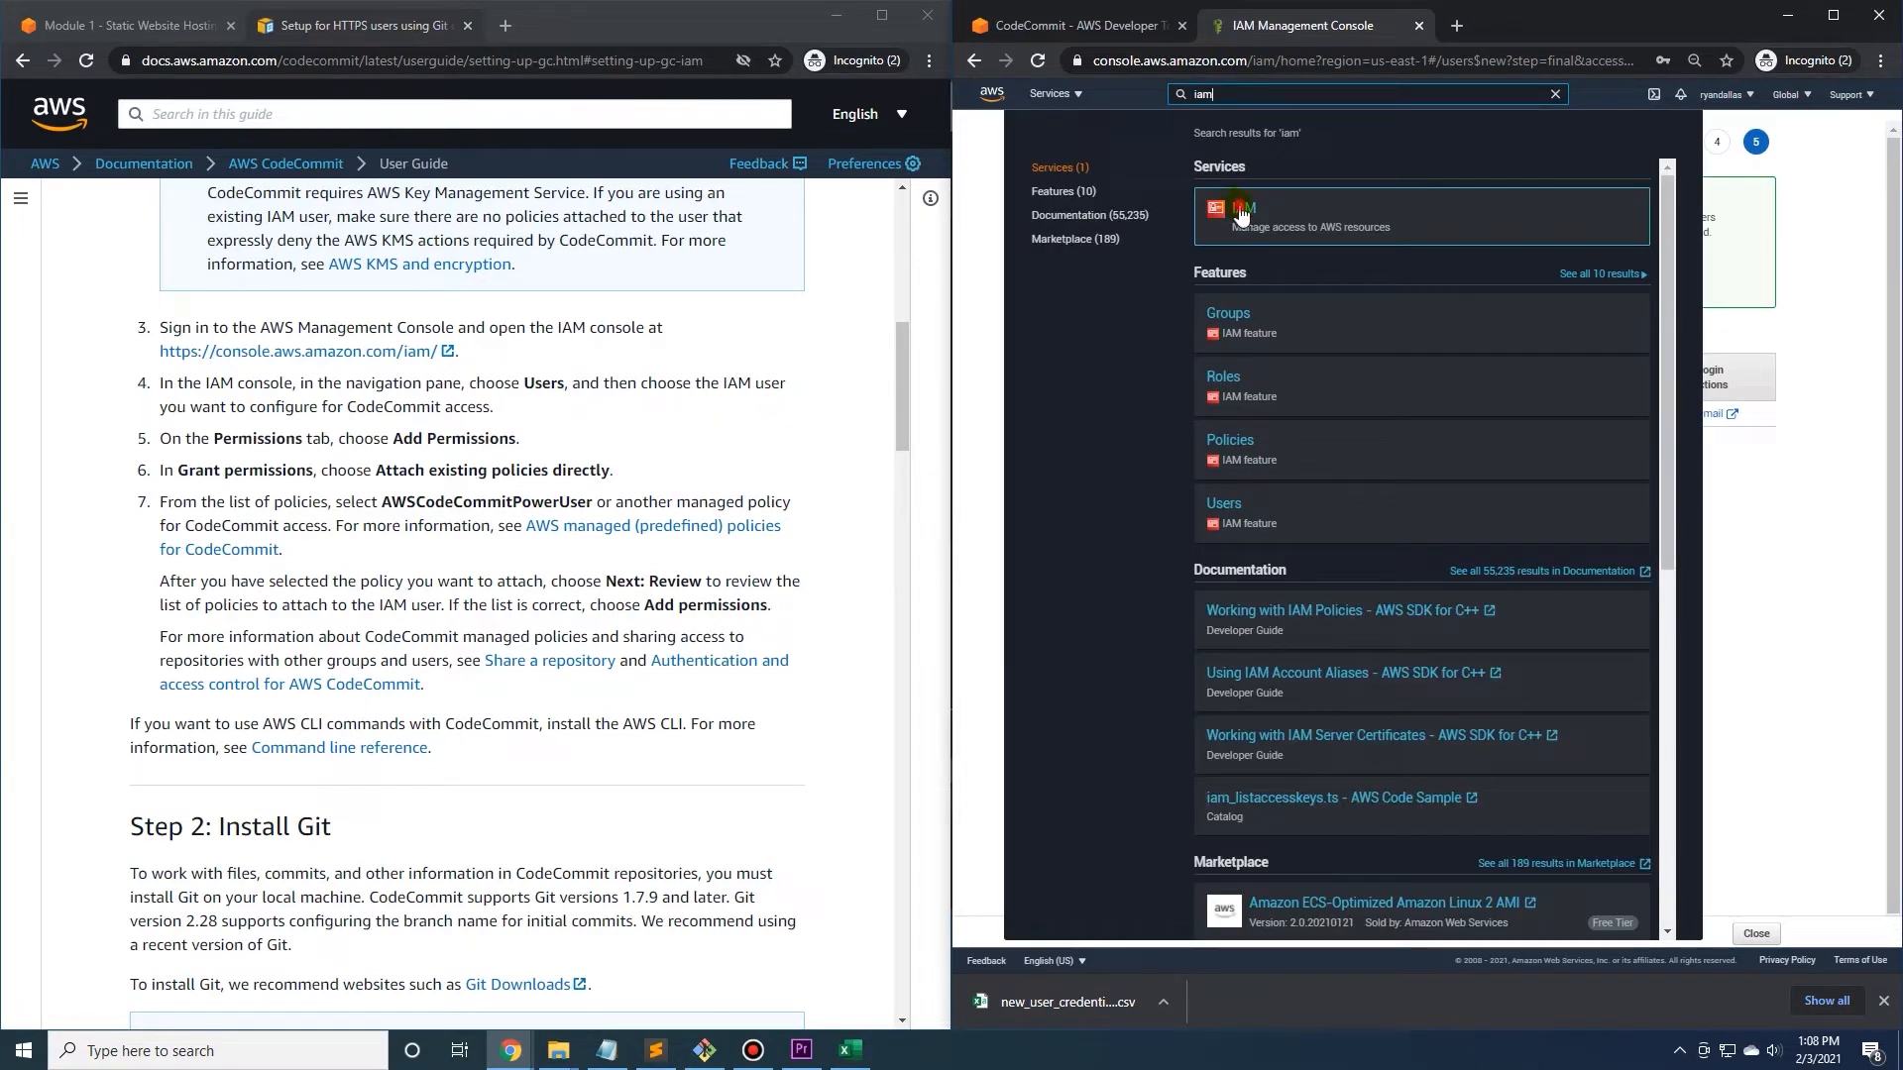
pyautogui.click(1241, 210)
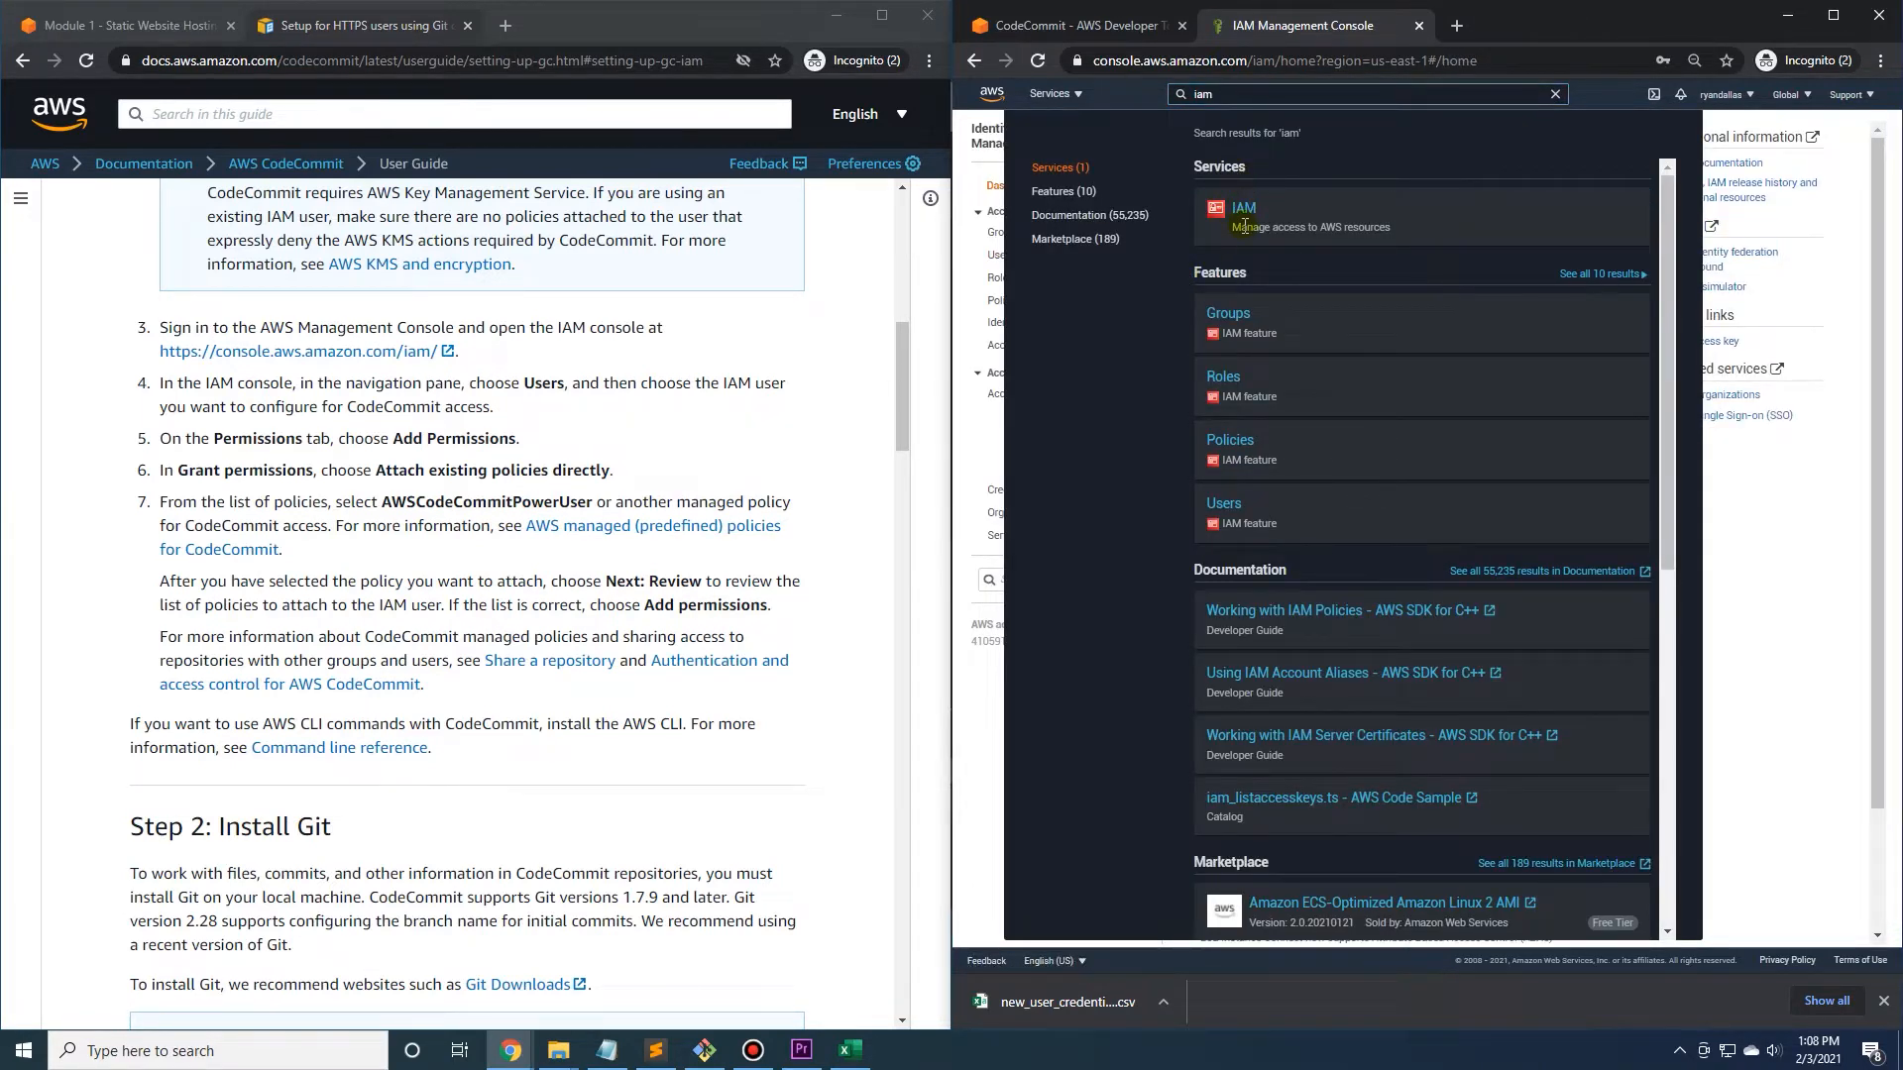
pyautogui.click(1835, 594)
pyautogui.click(1003, 260)
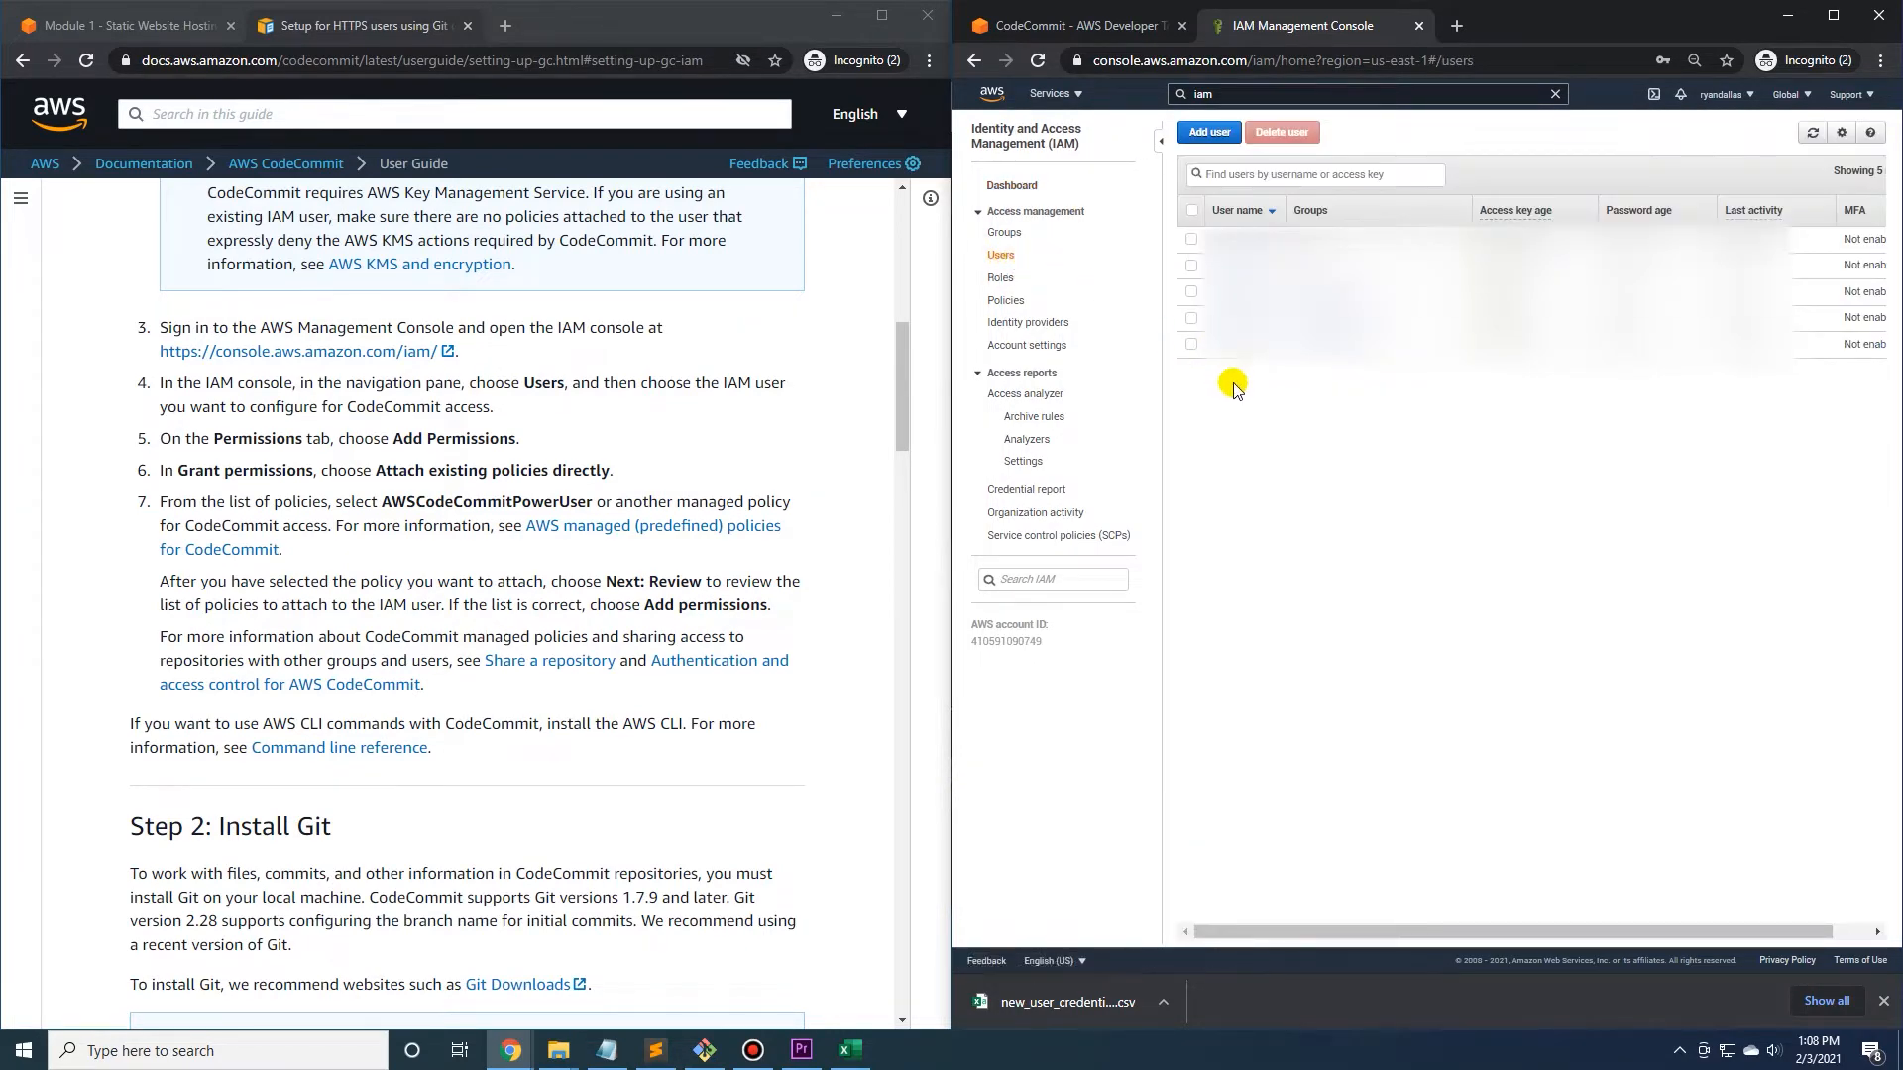
pyautogui.click(1192, 293)
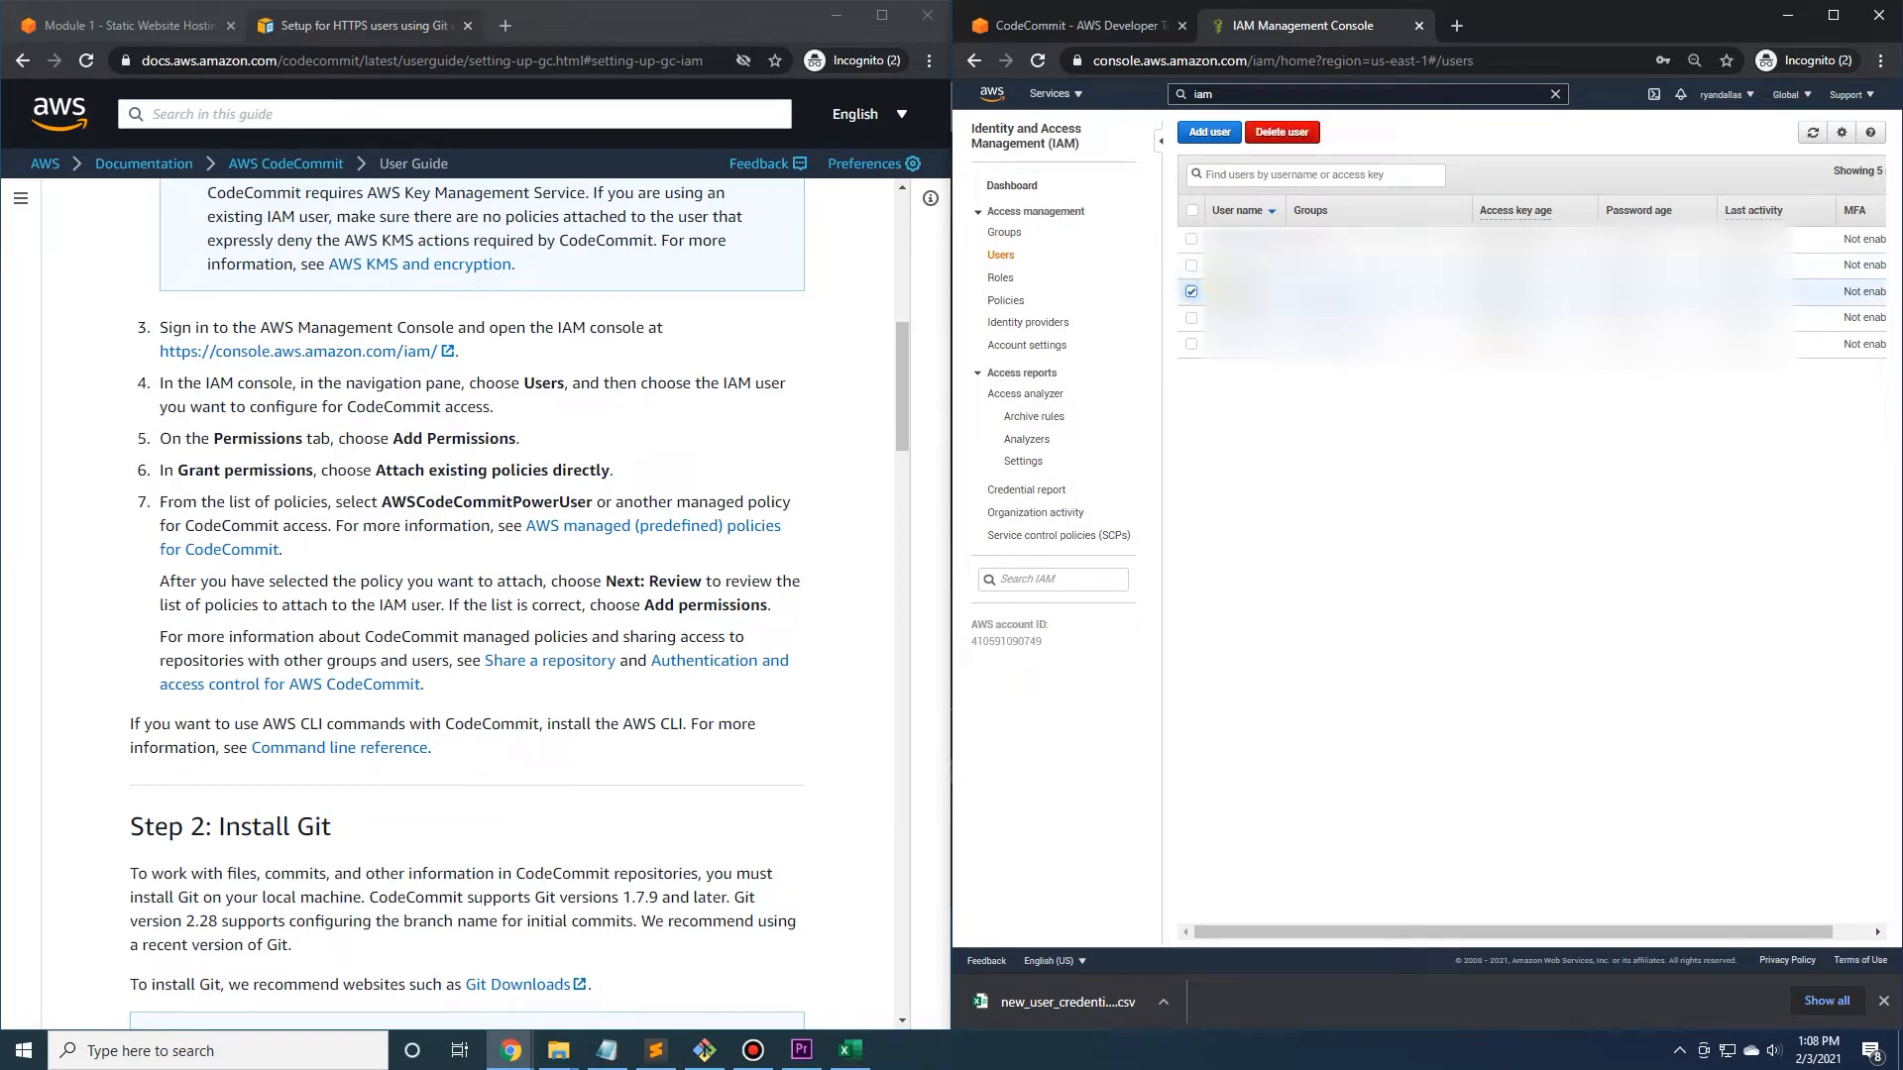
pyautogui.click(1278, 291)
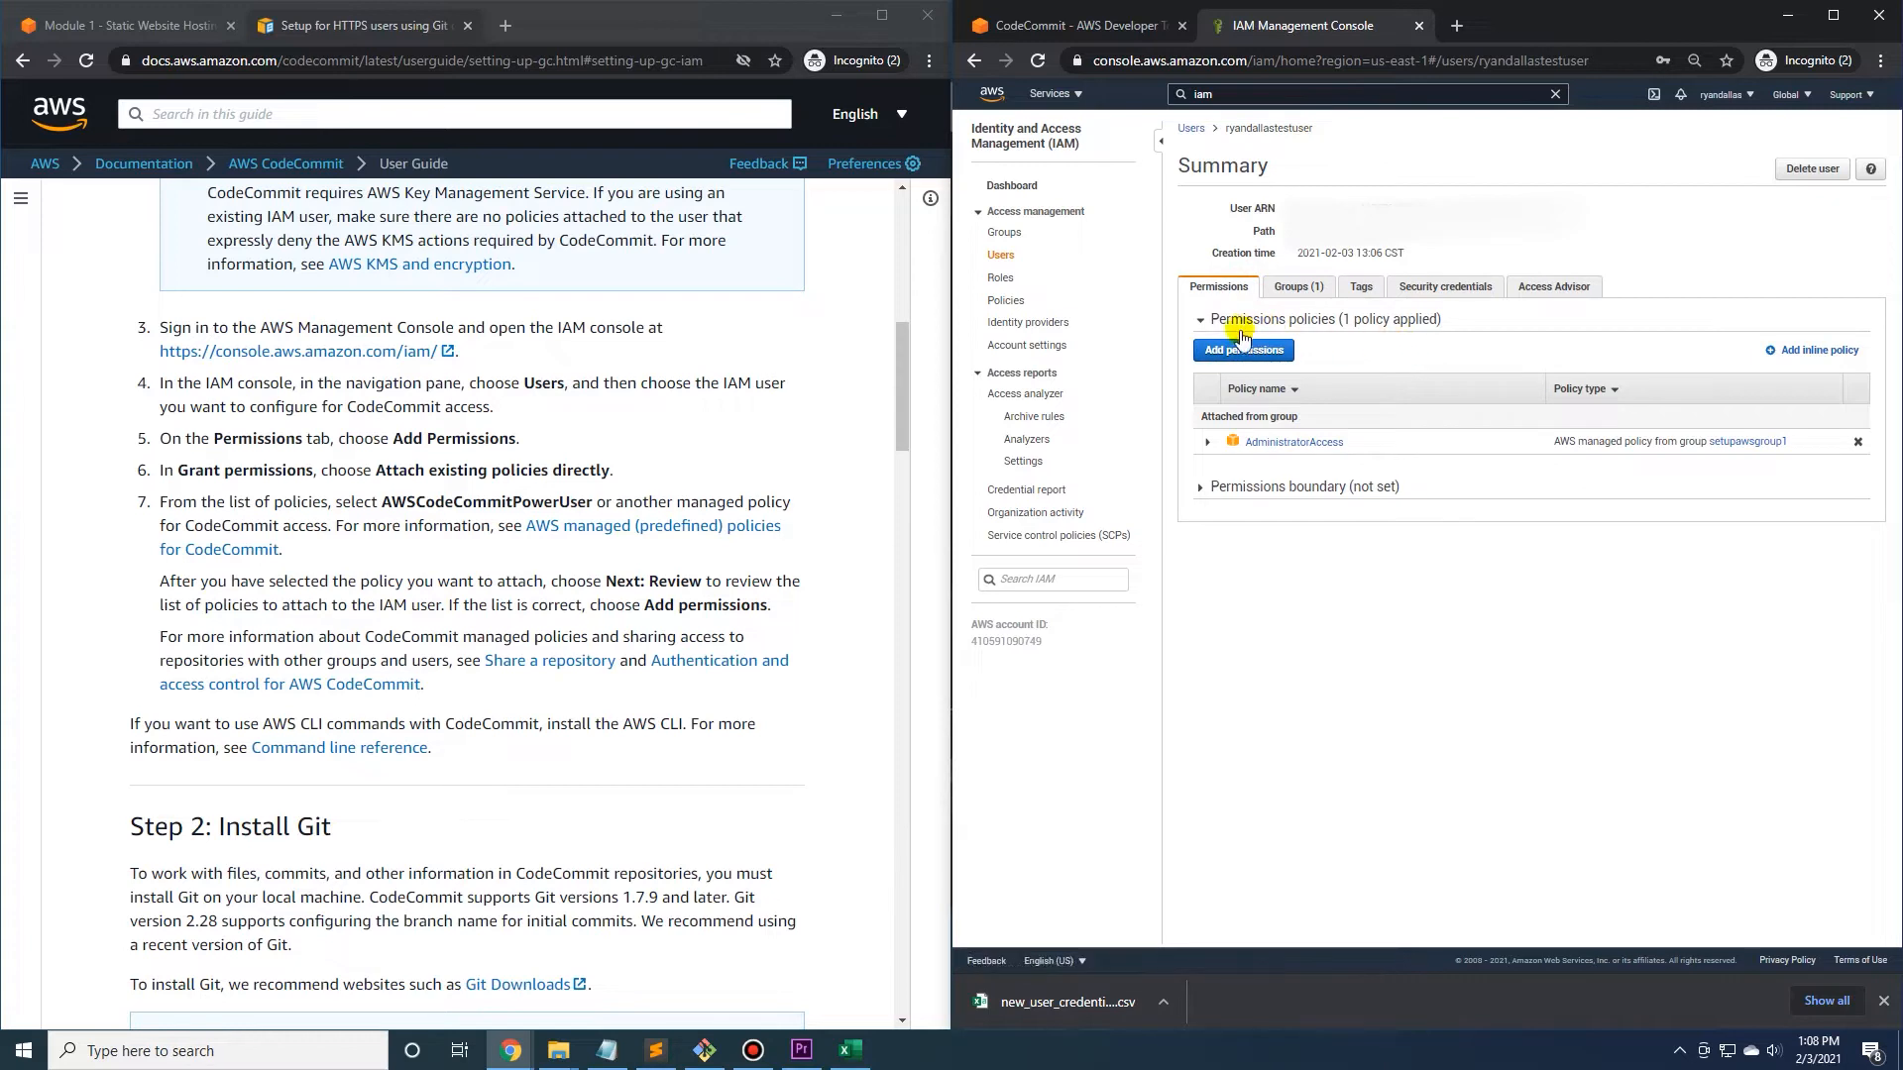
# Attach the existing AWSCodeCommitPowerUser policy directly to the new user, copying the policy name from the guide to search for it.
pyautogui.click(1236, 363)
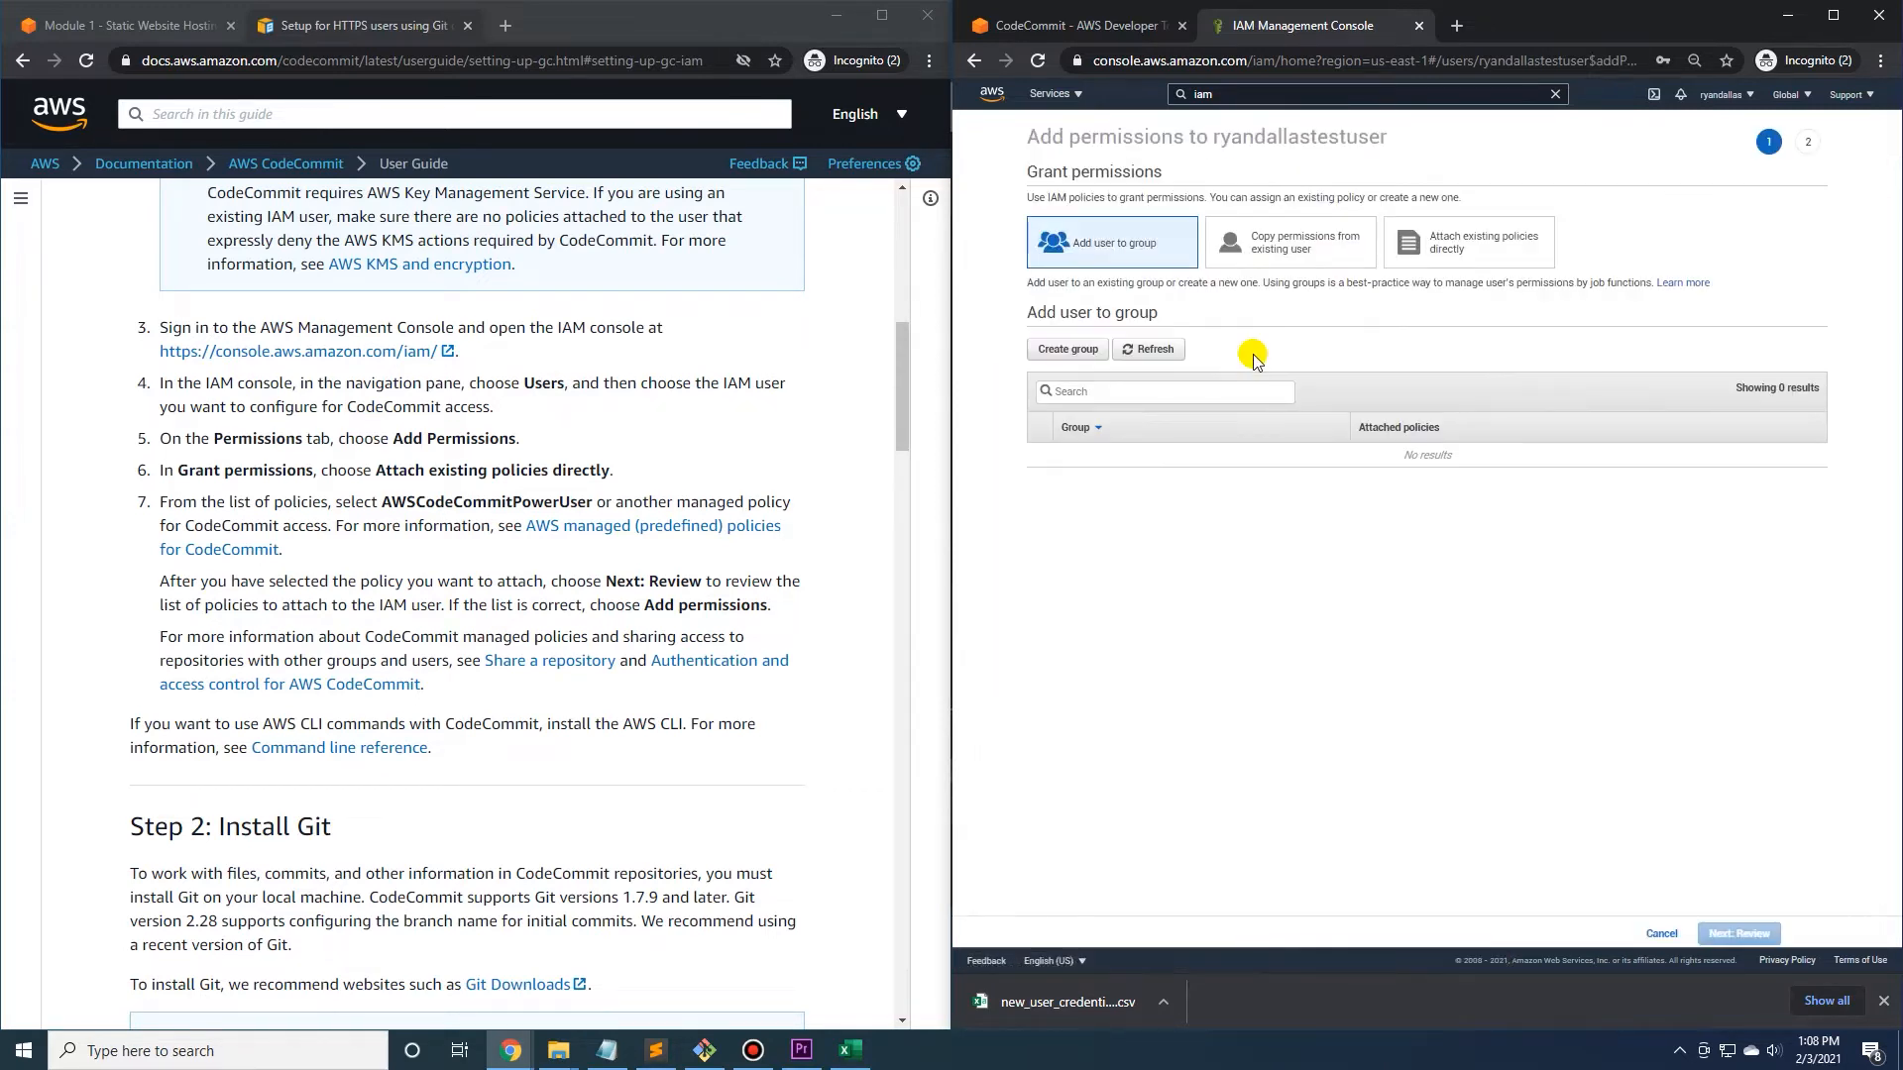
pyautogui.click(1448, 241)
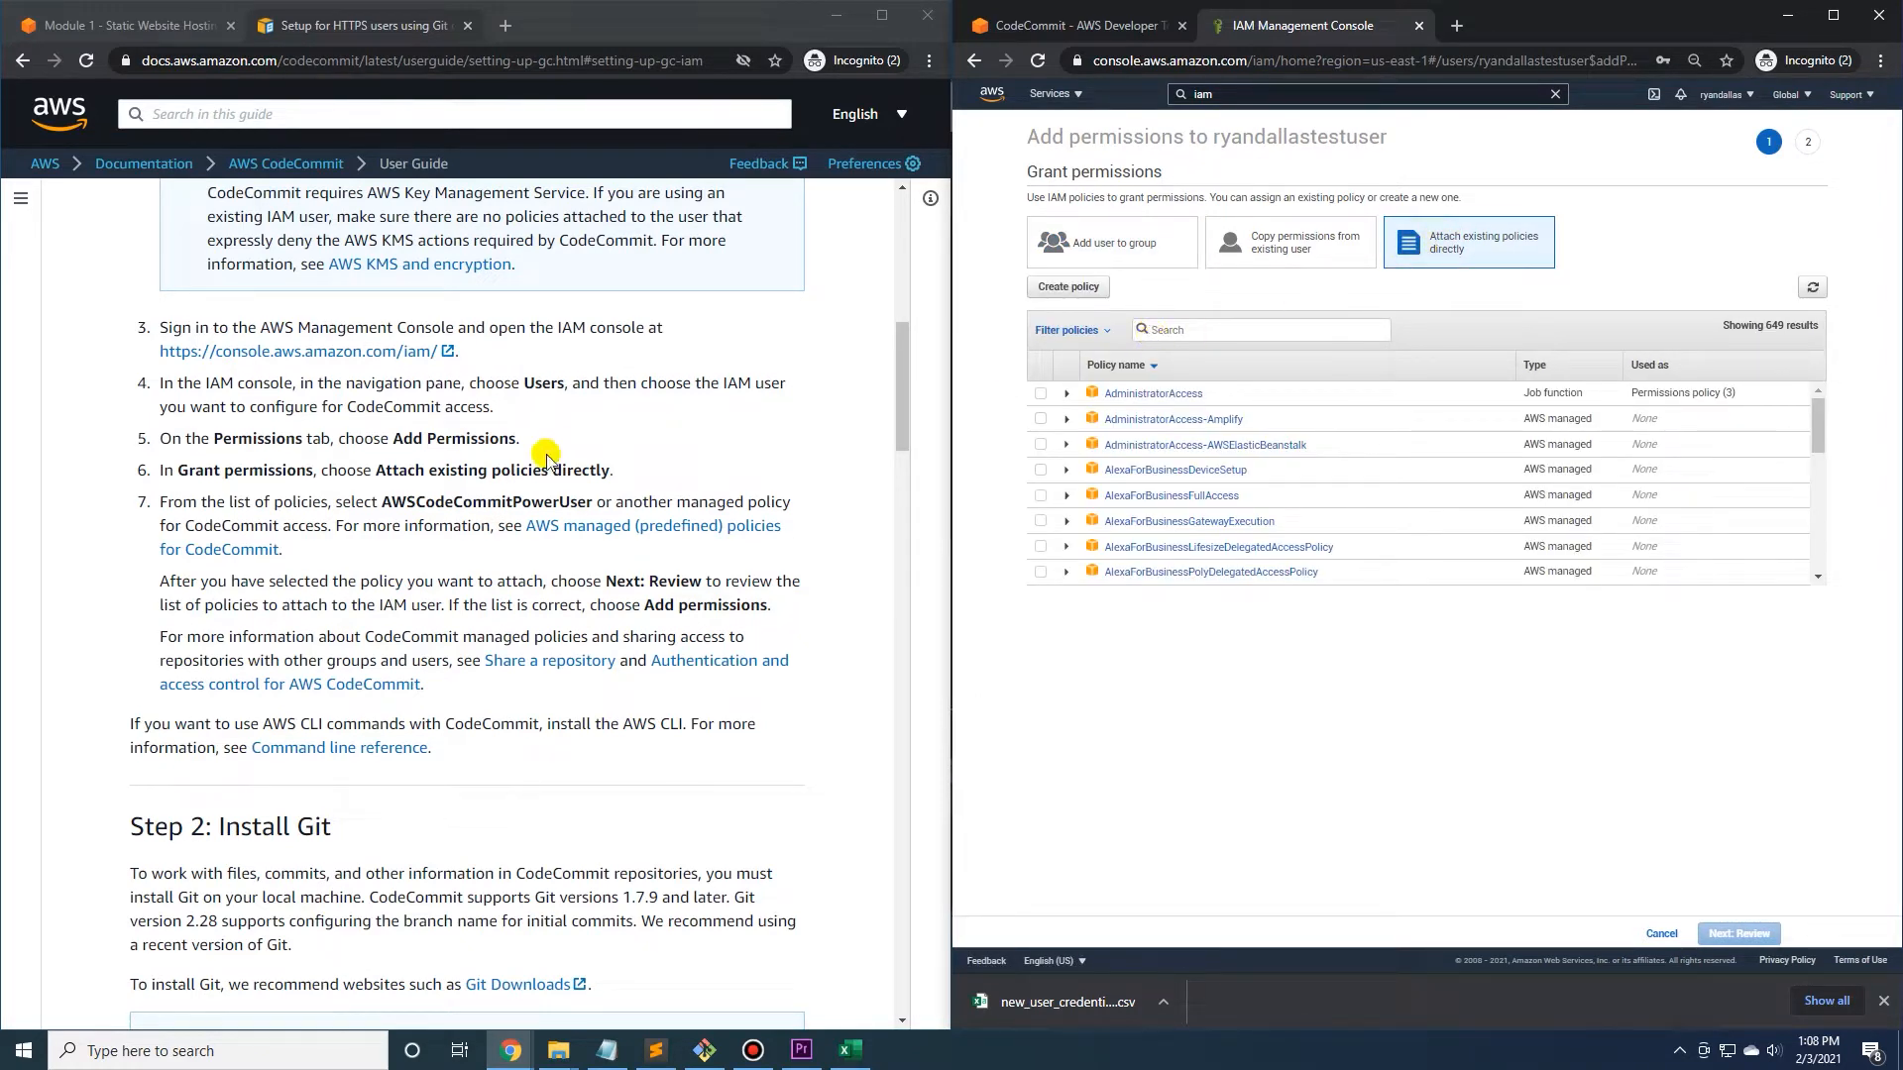
pyautogui.doubleClick(421, 501)
pyautogui.rightClick(424, 502)
pyautogui.click(466, 517)
pyautogui.rightClick(1204, 329)
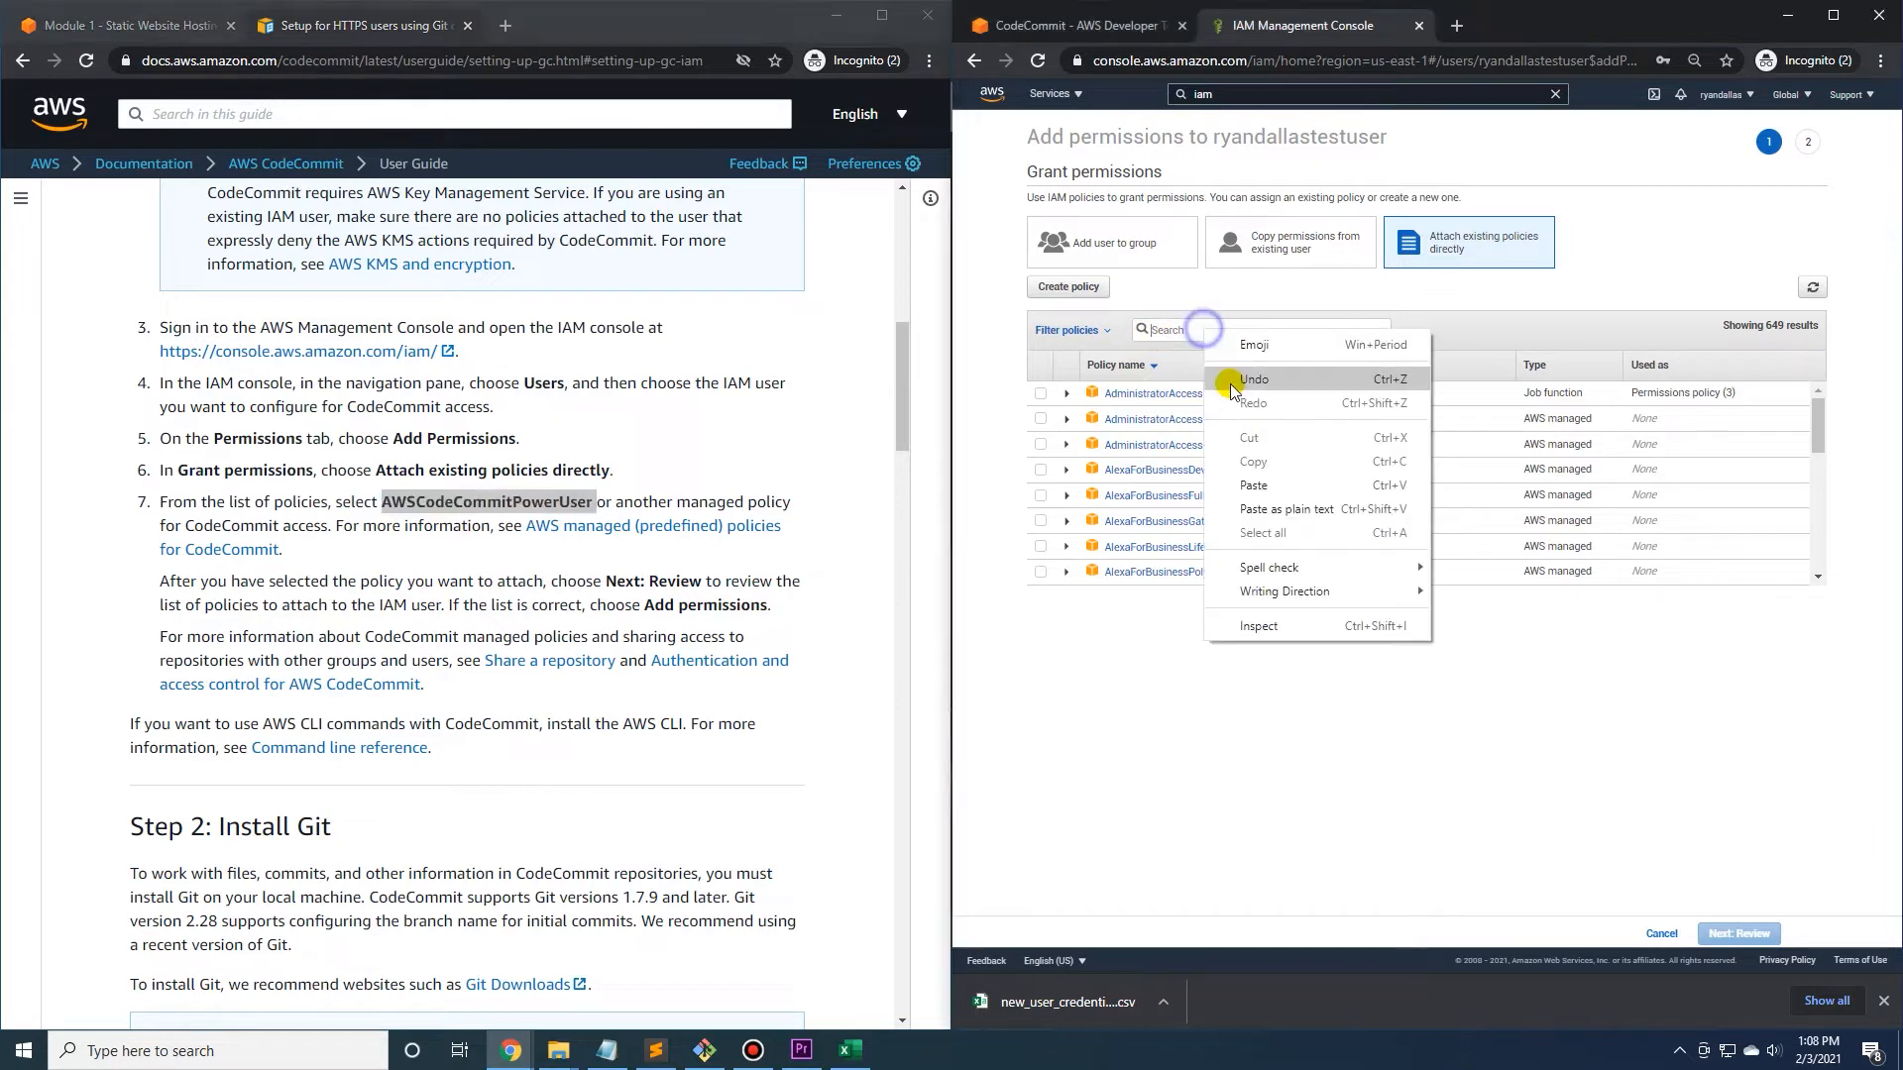
pyautogui.click(1259, 476)
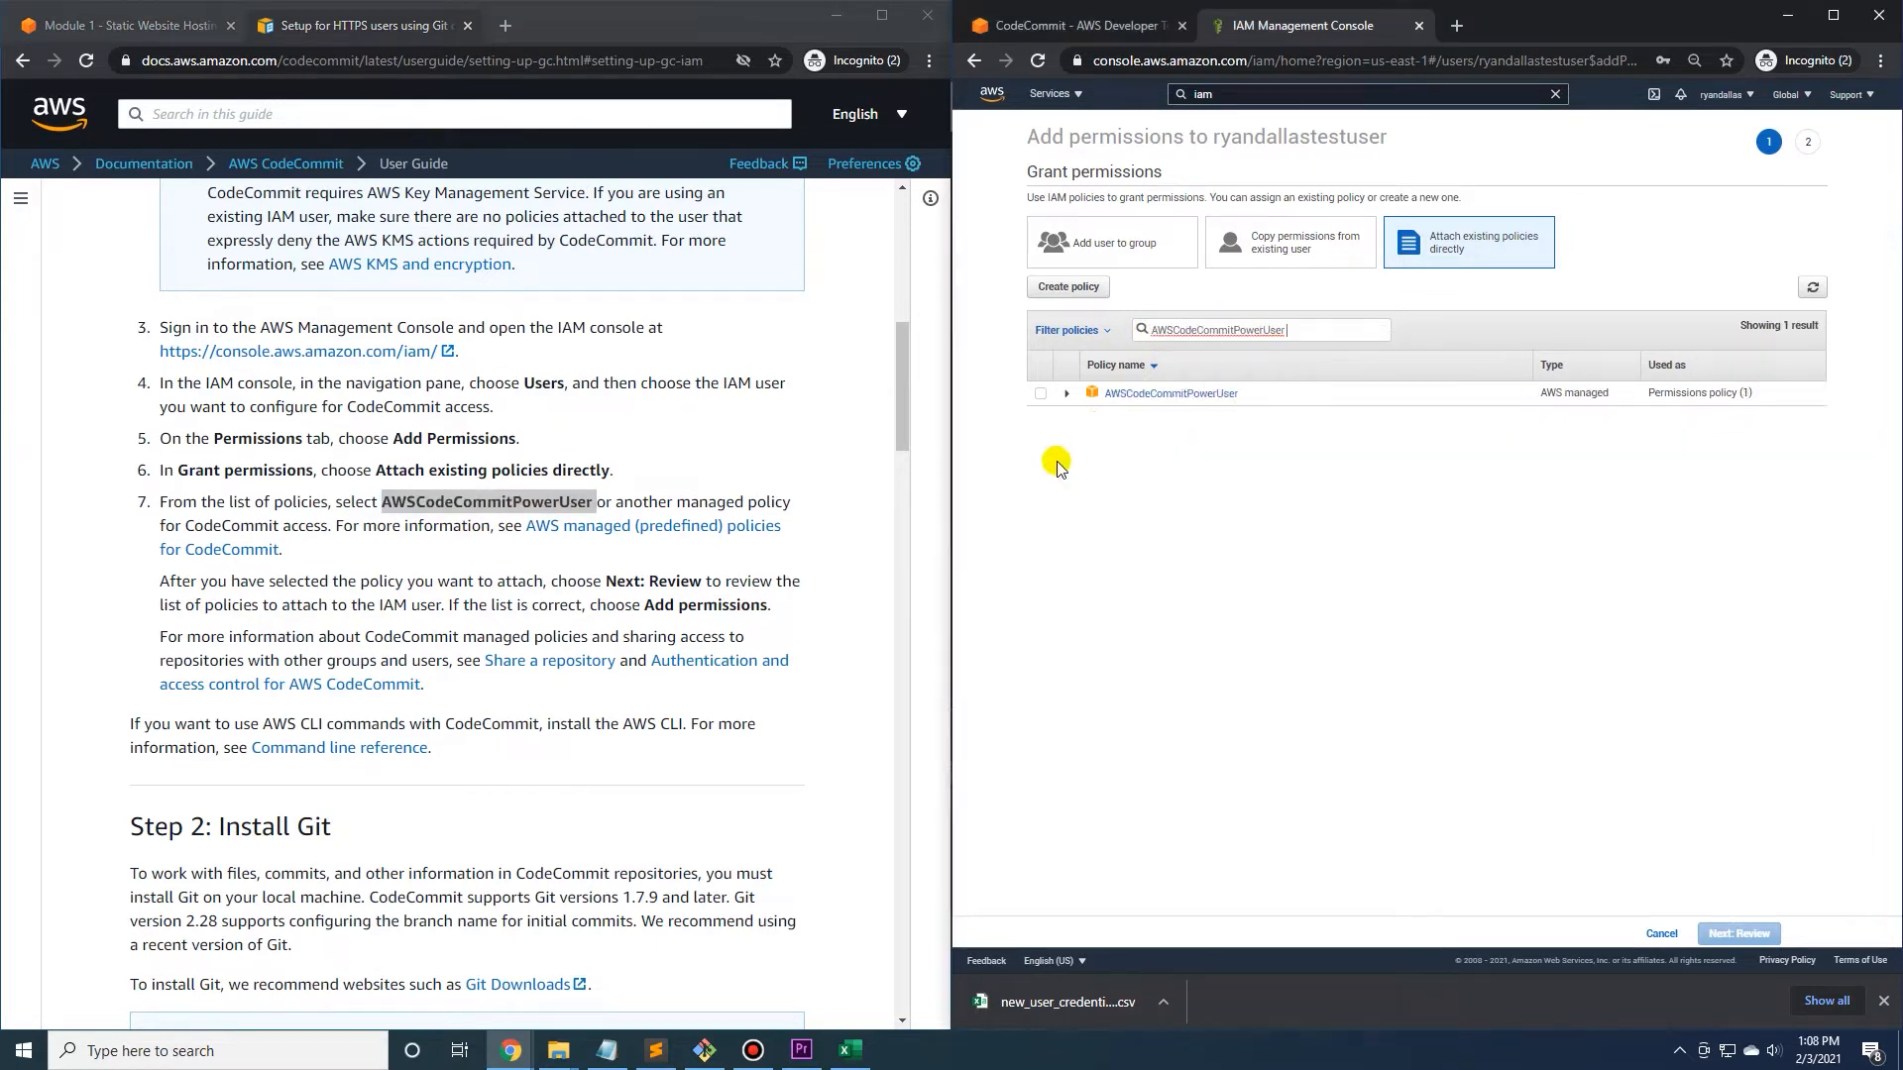
pyautogui.click(1040, 394)
pyautogui.click(1720, 931)
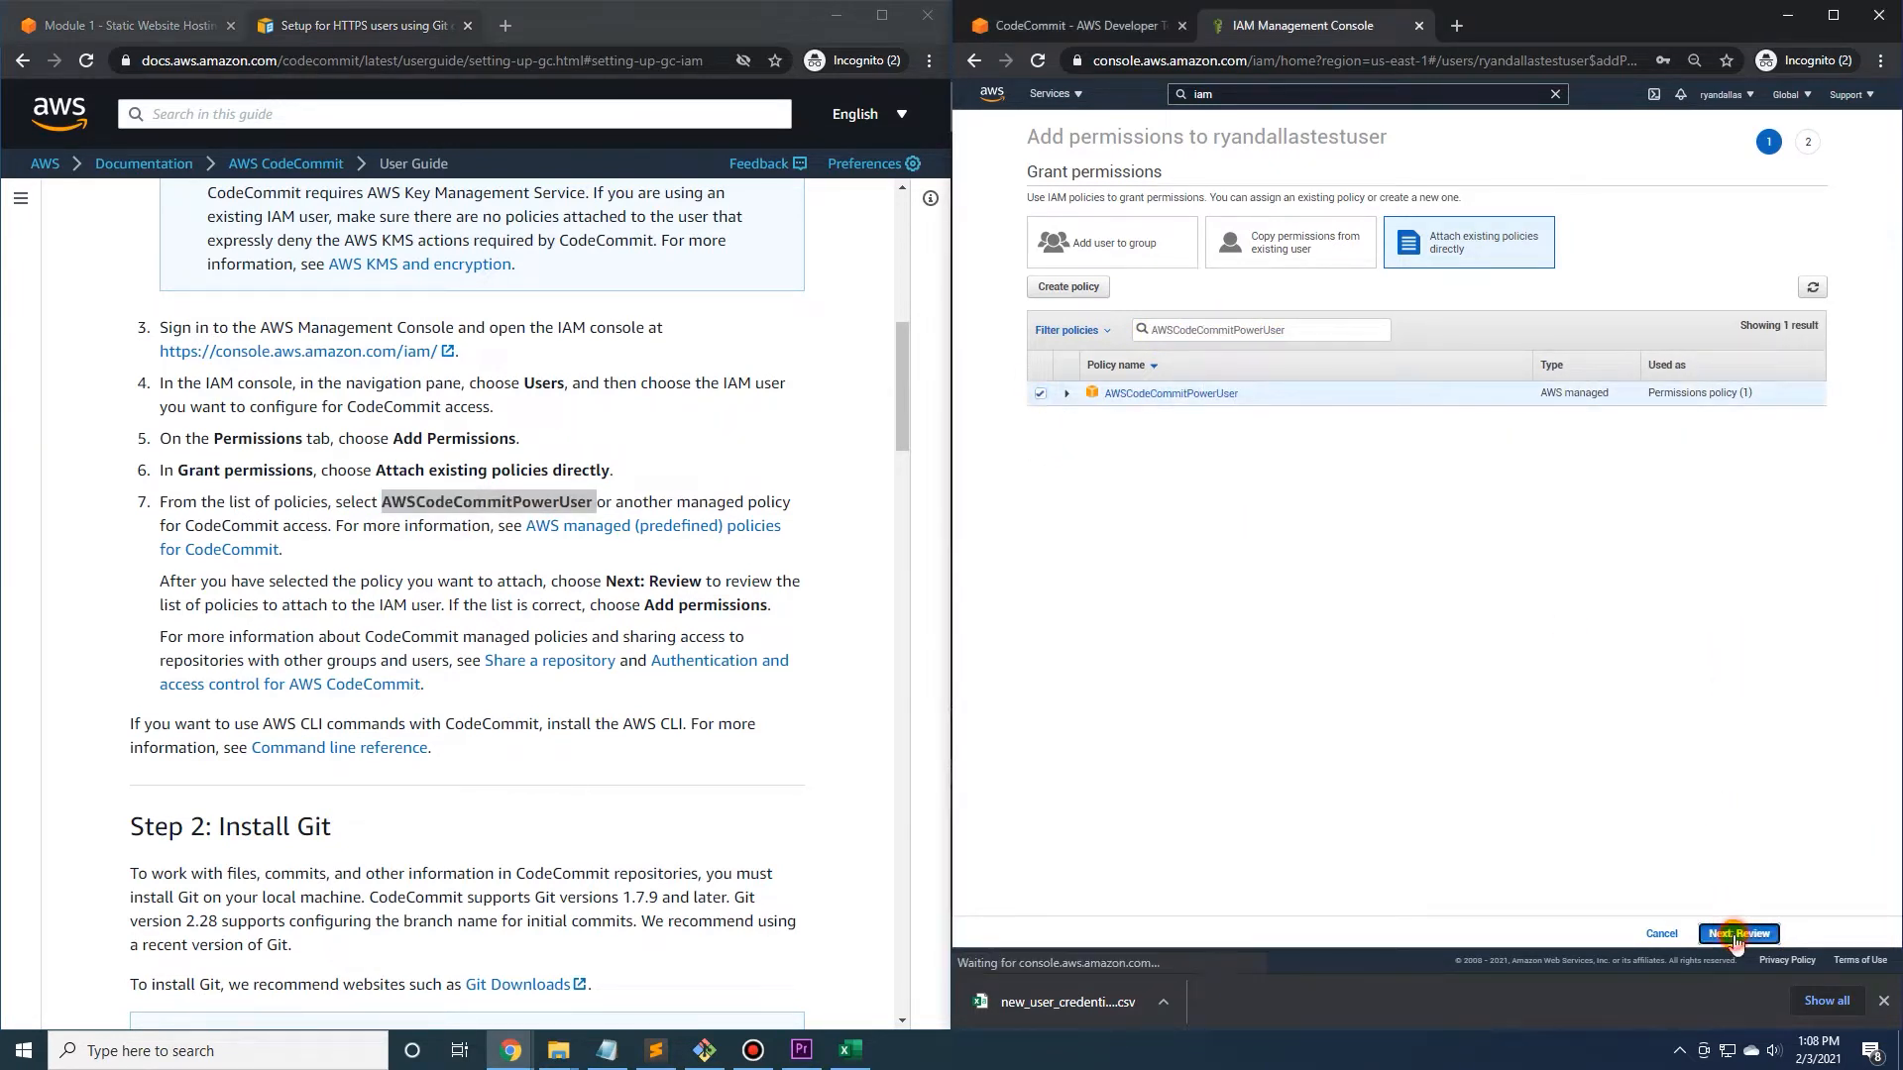
pyautogui.click(1706, 935)
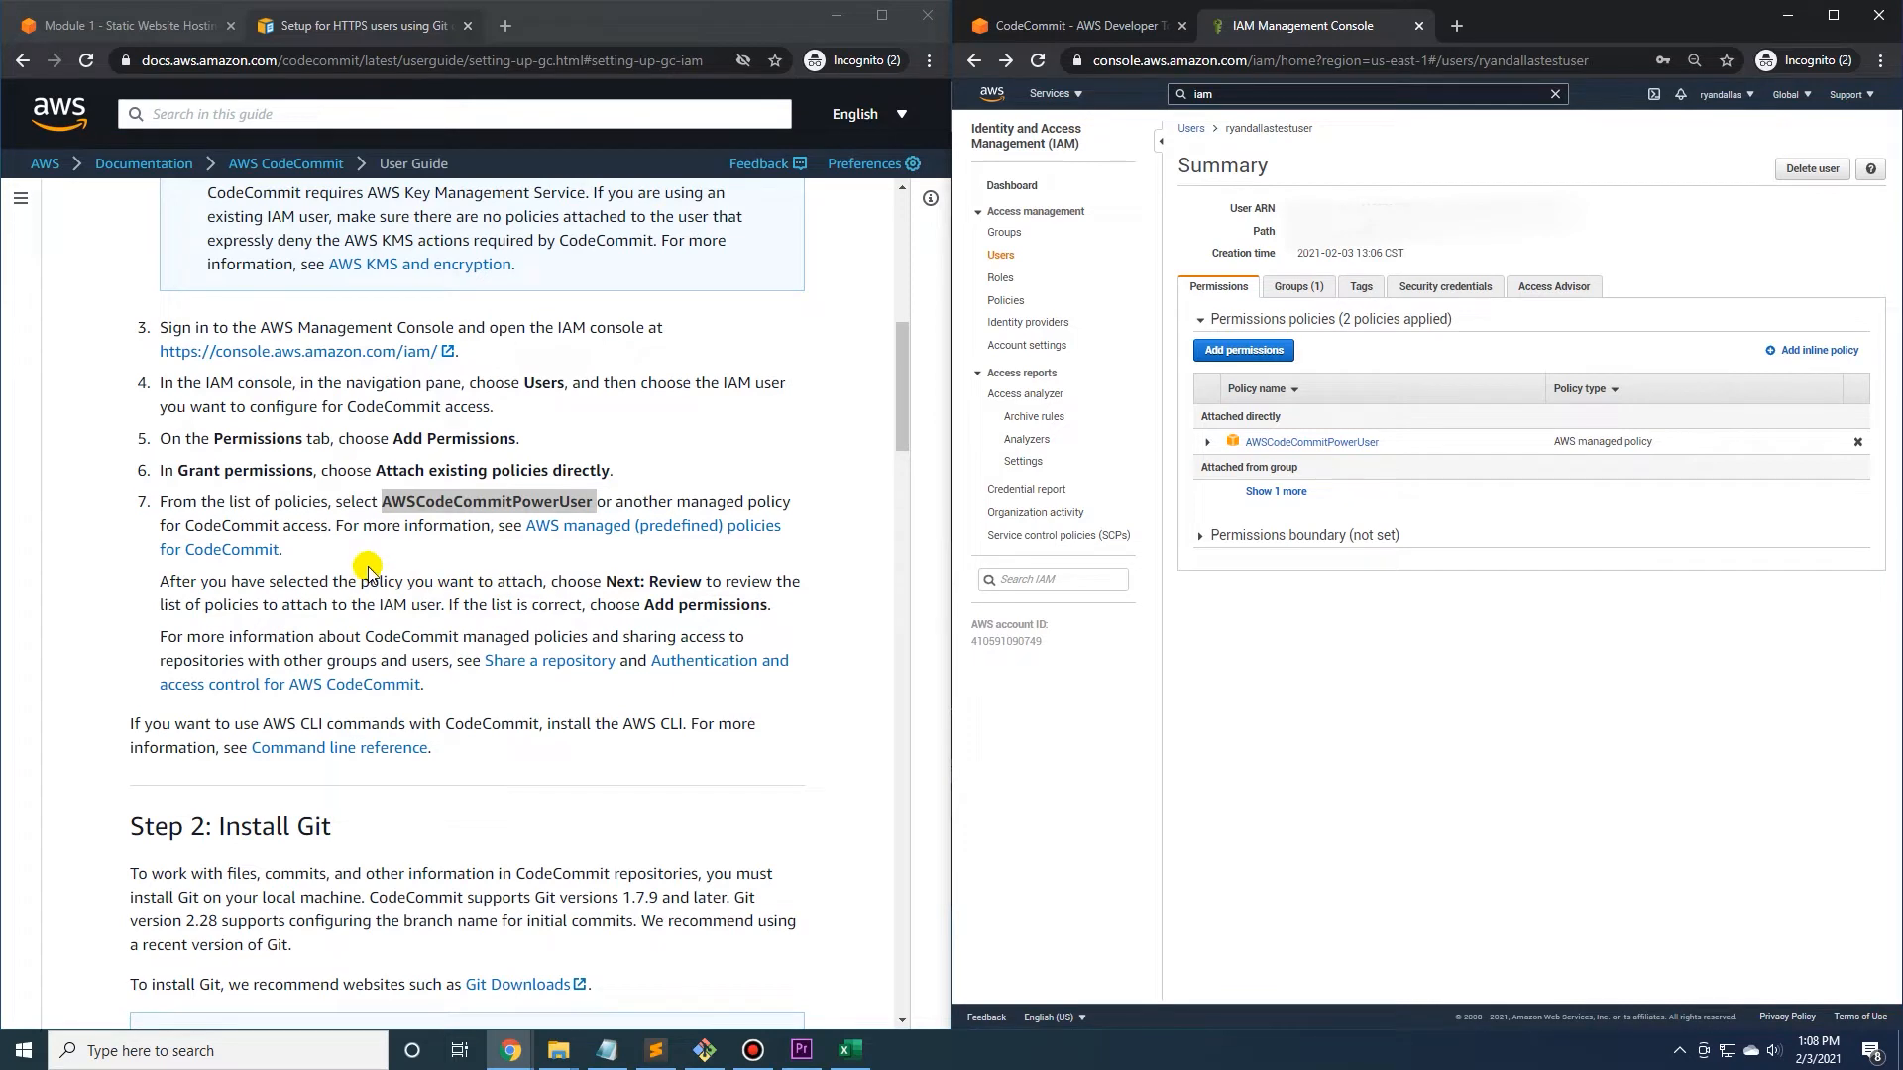
# Generate HTTPS Git credentials for AWS CodeCommit in the user's security credentials and download the credentials file.
pyautogui.scroll(-1, 387, 561)
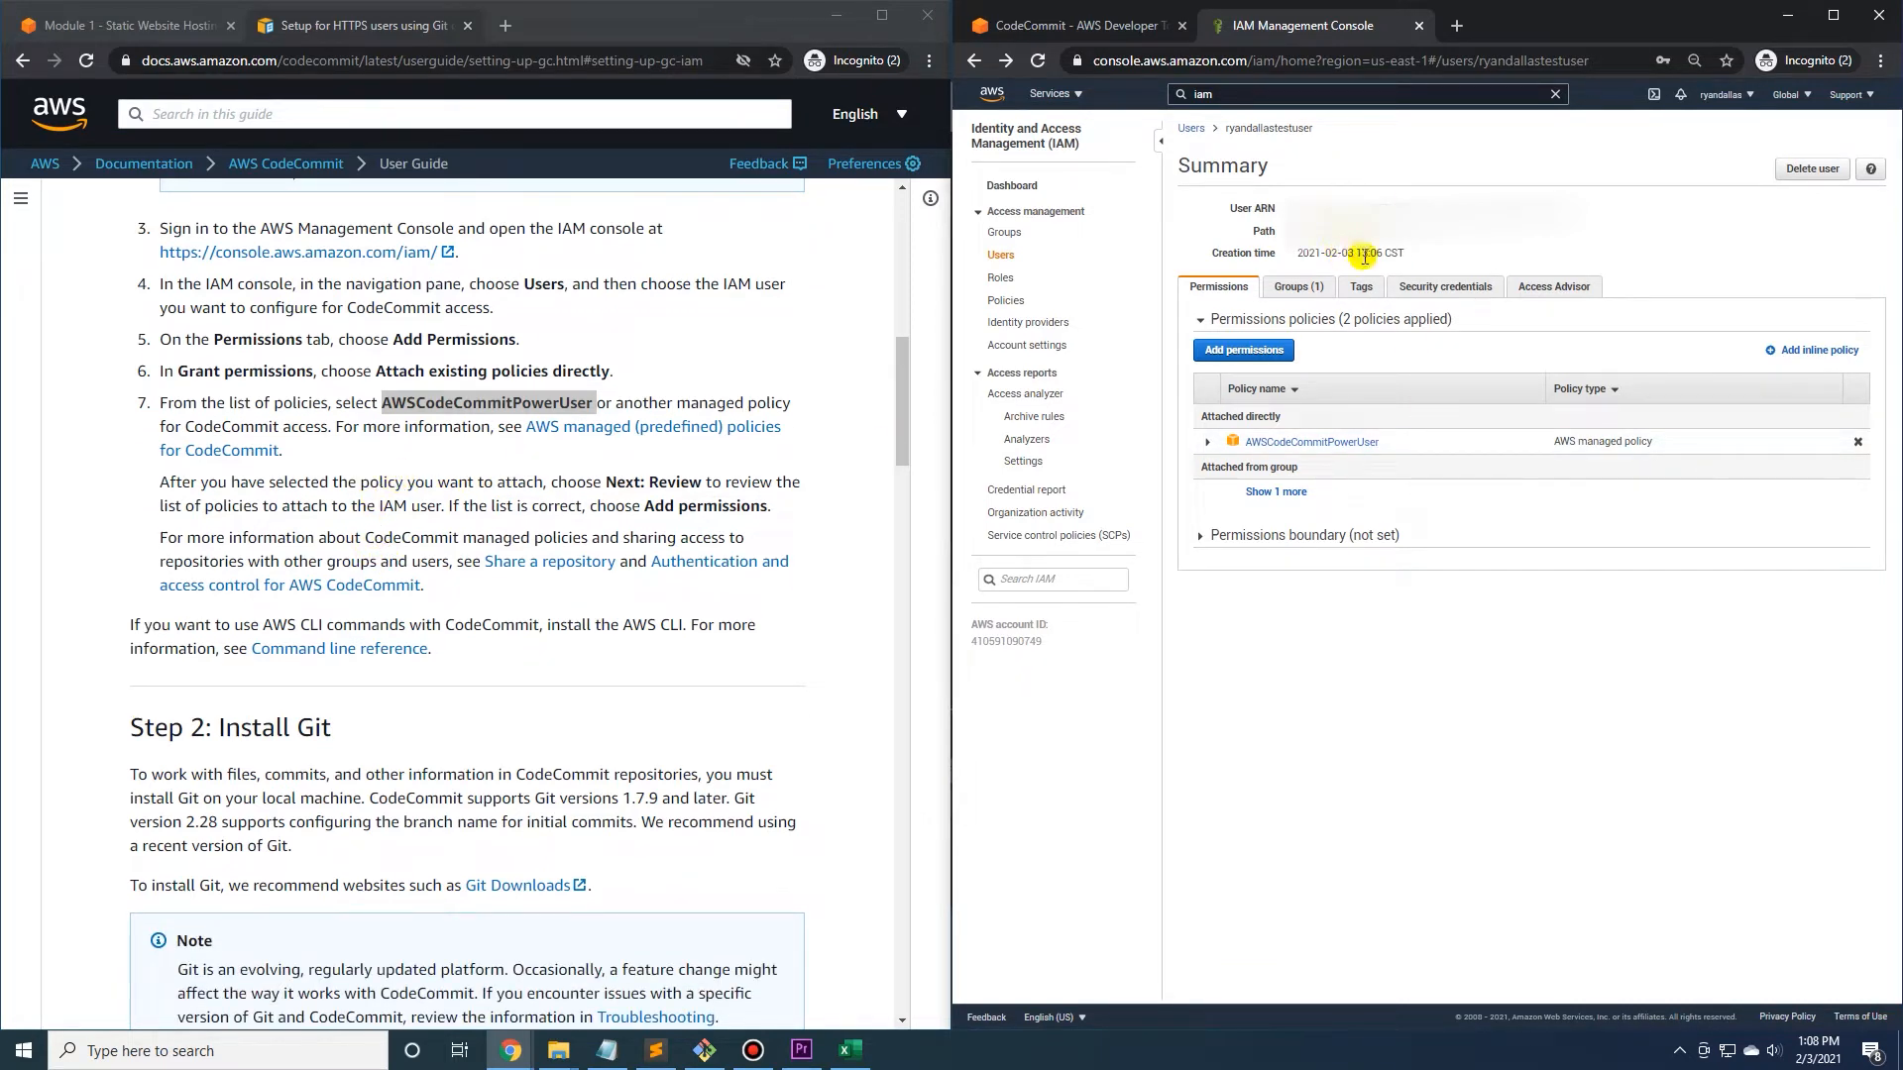
pyautogui.click(1437, 289)
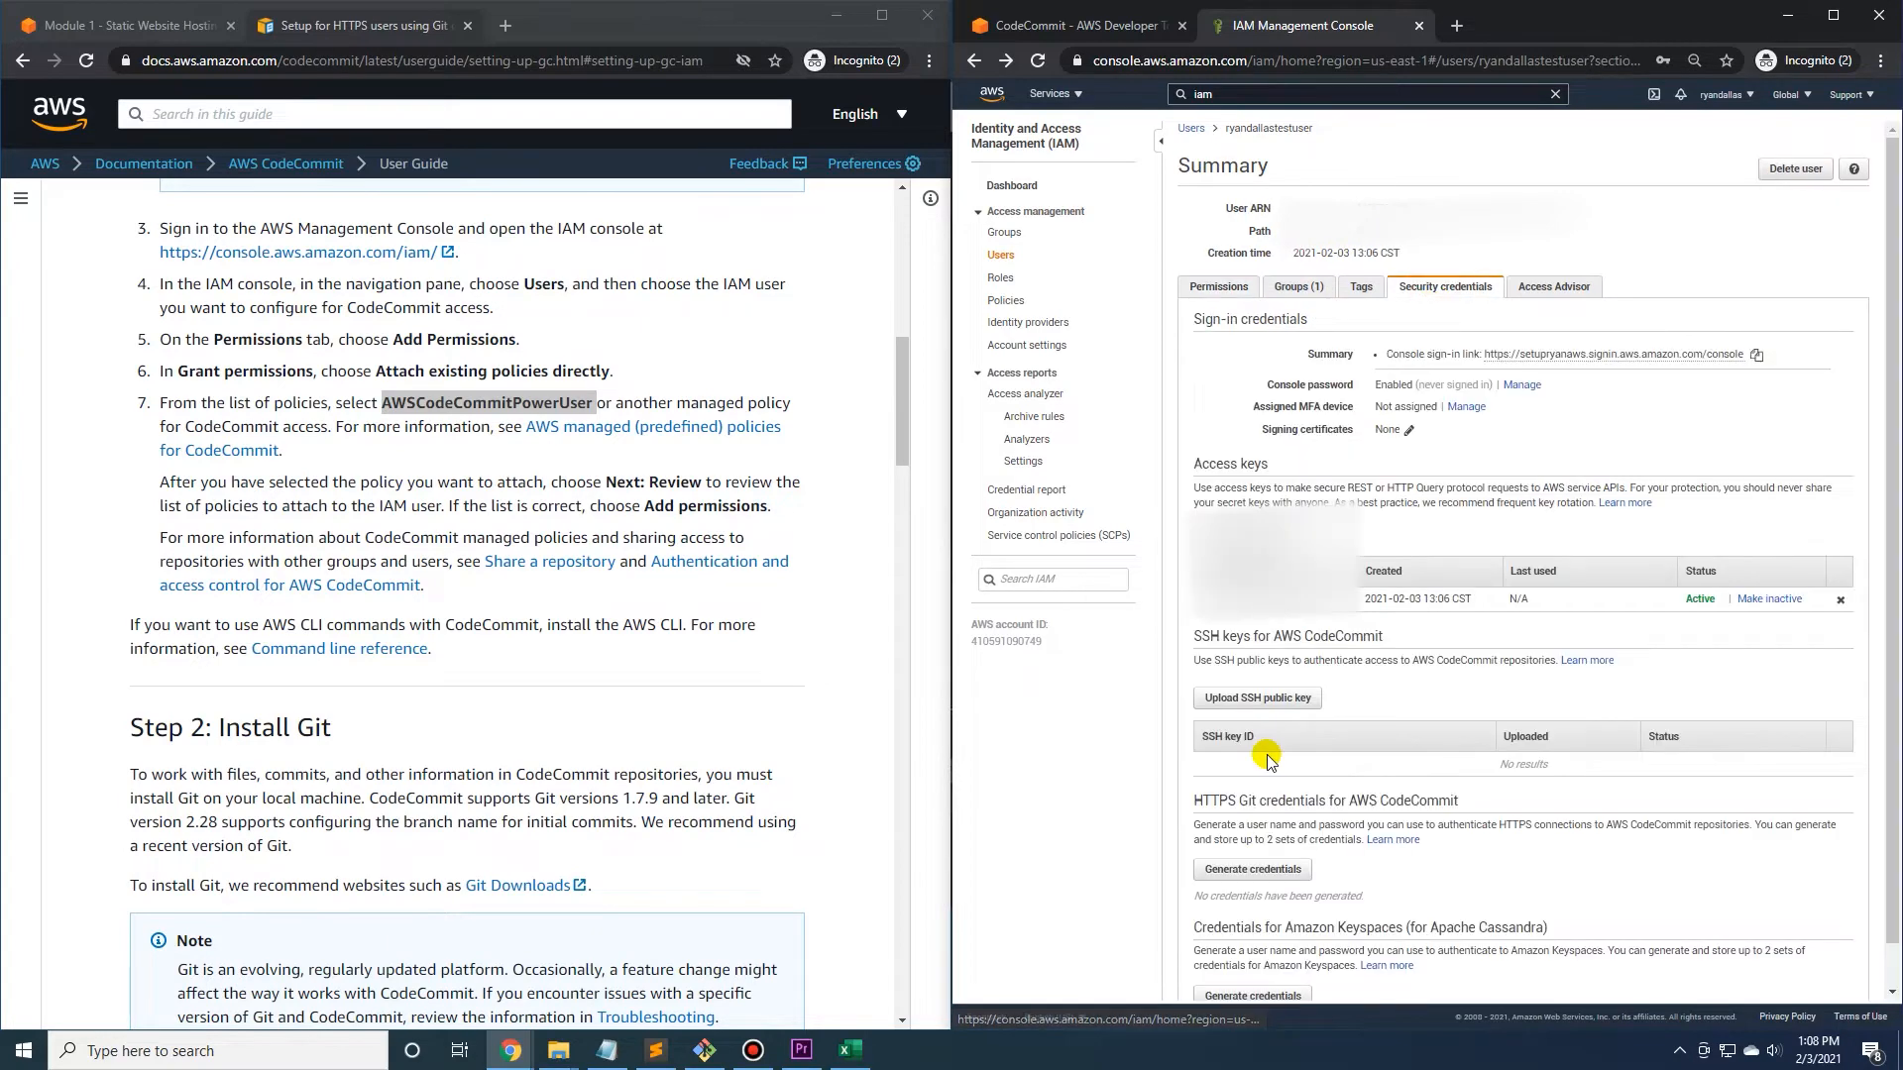
pyautogui.scroll(-1, 1292, 664)
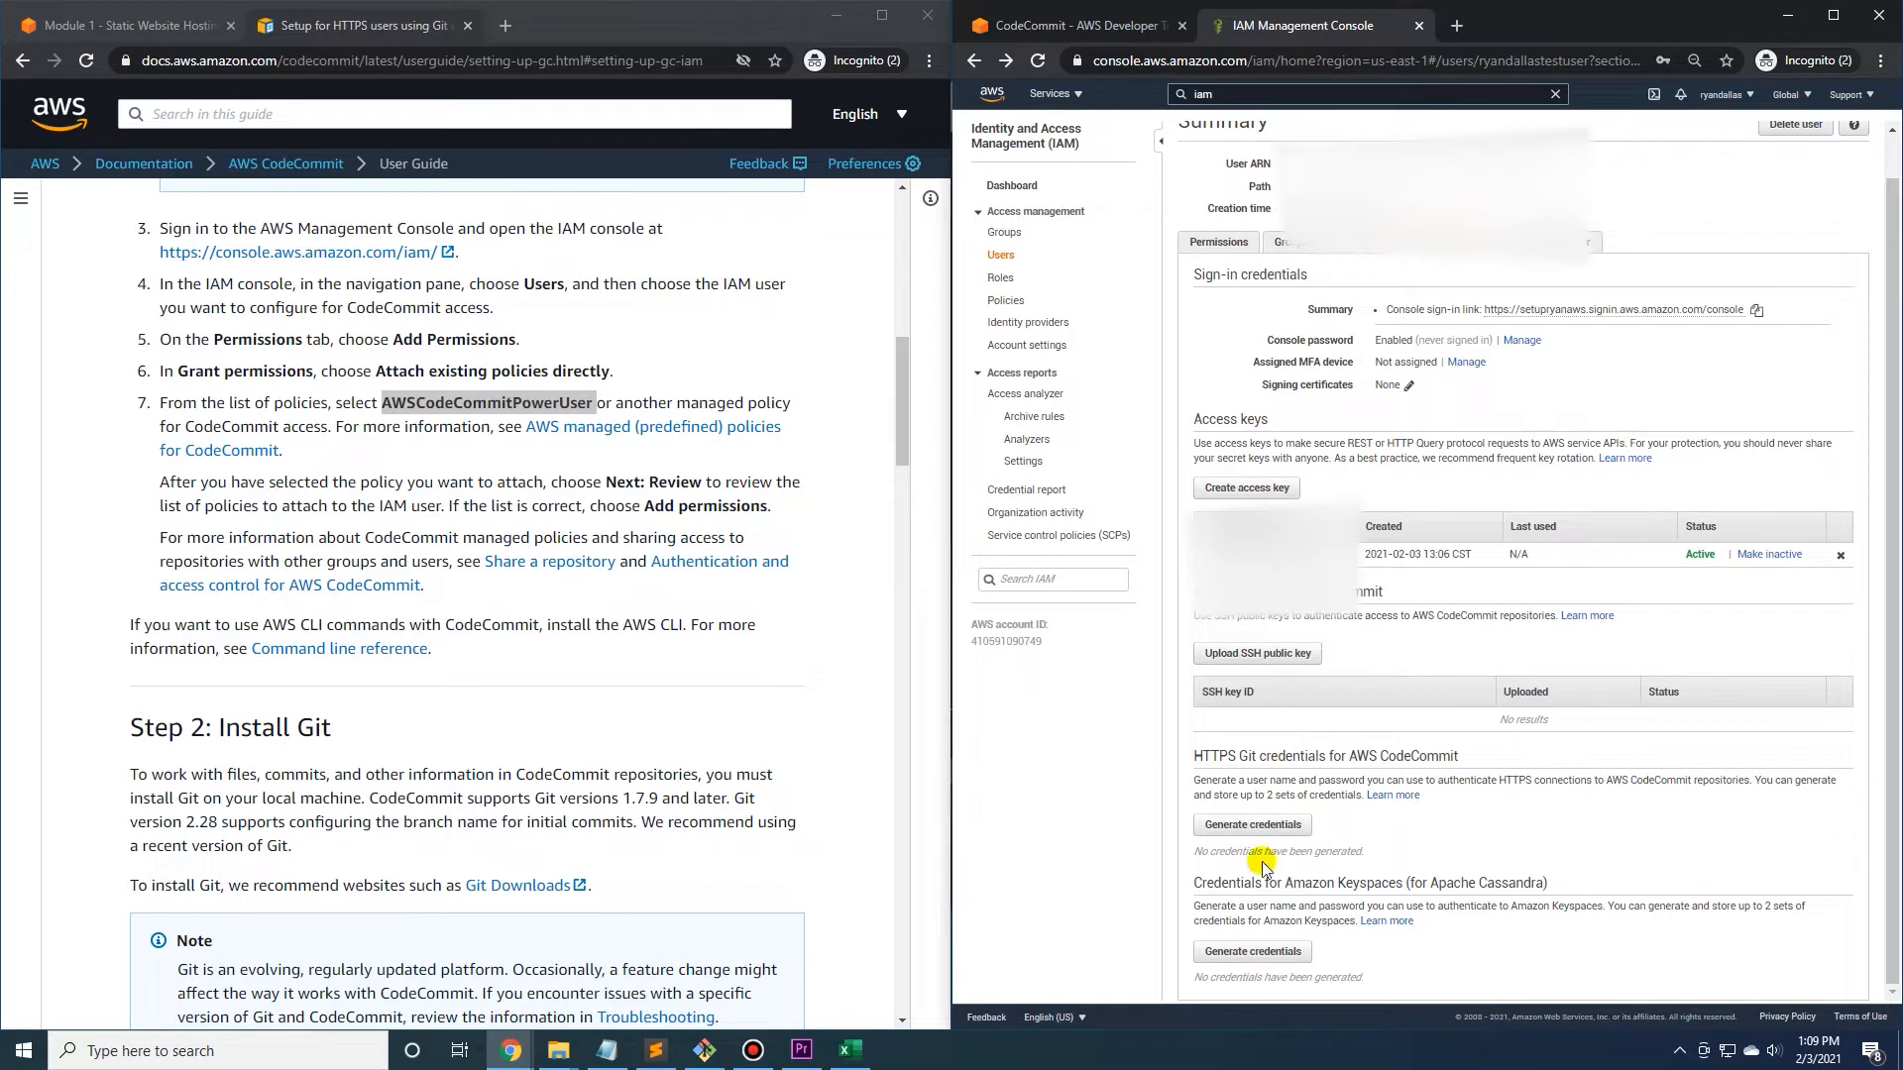
pyautogui.click(1267, 828)
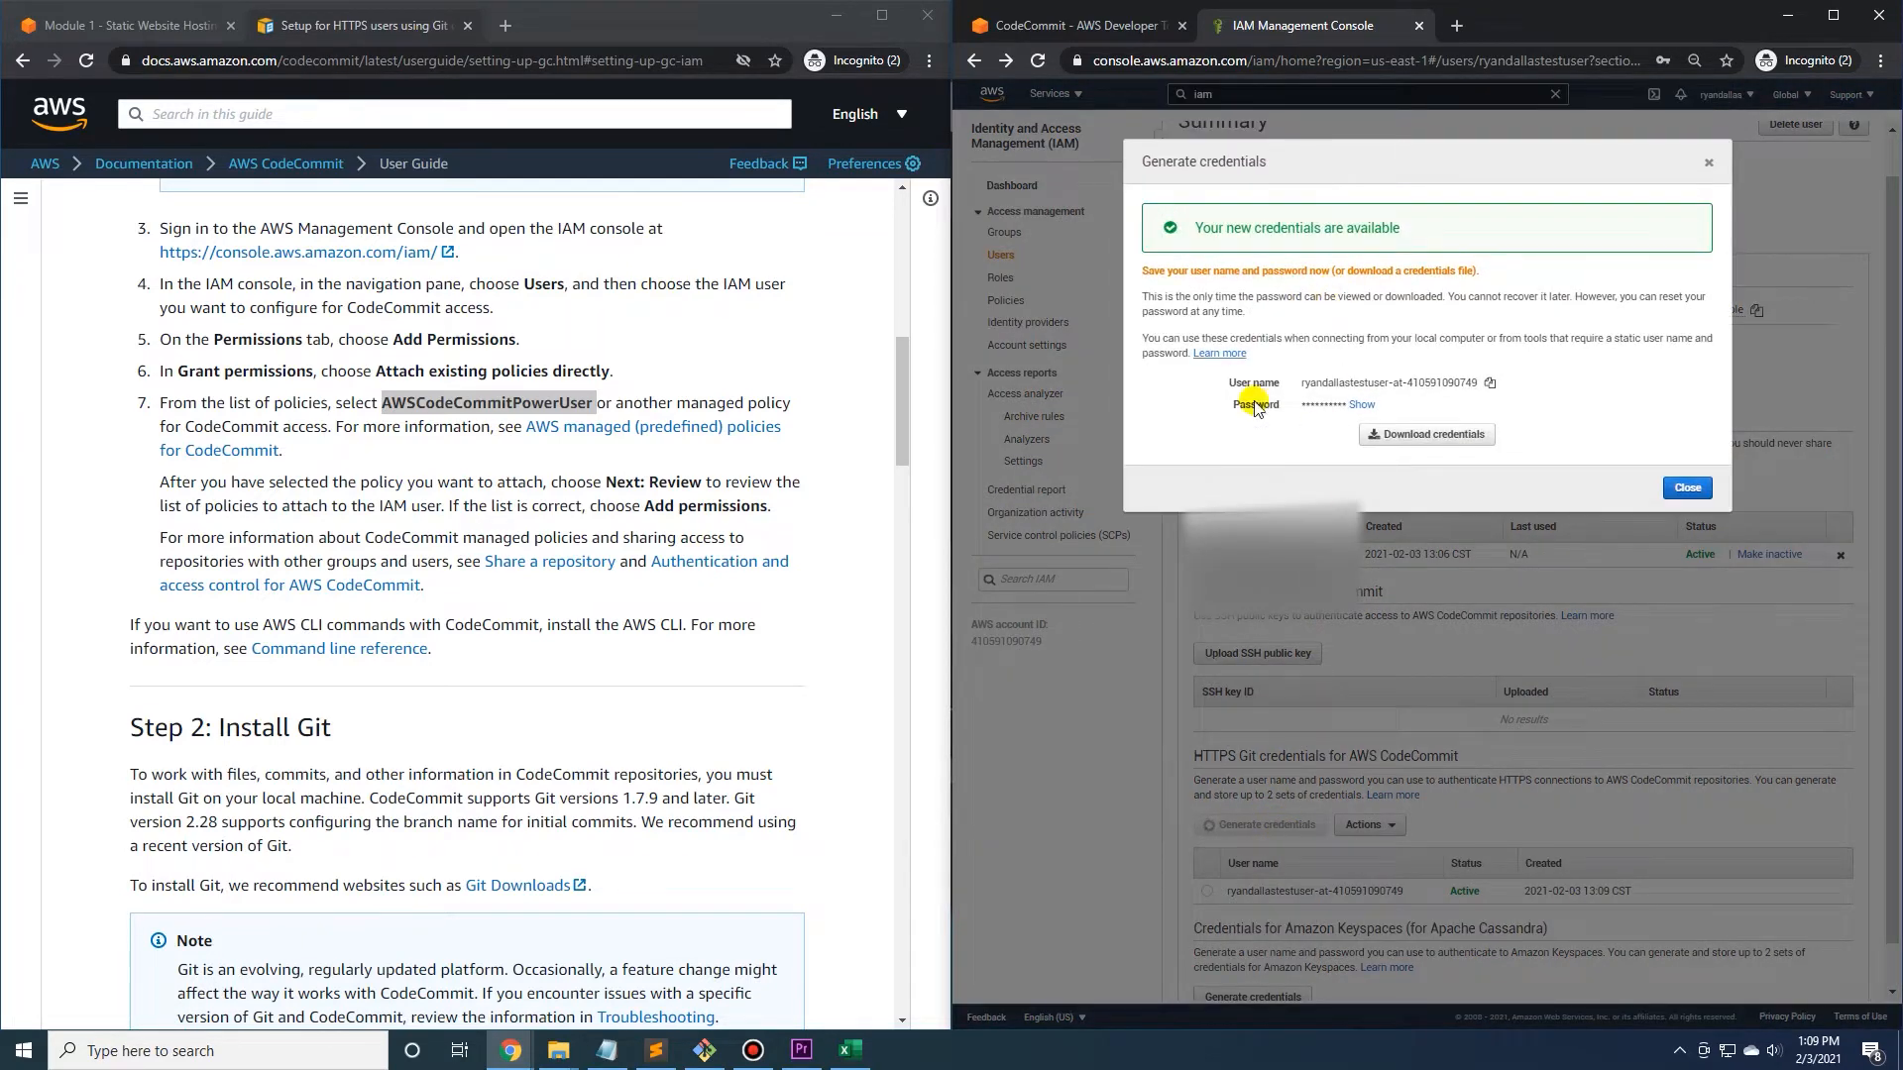
pyautogui.click(1429, 434)
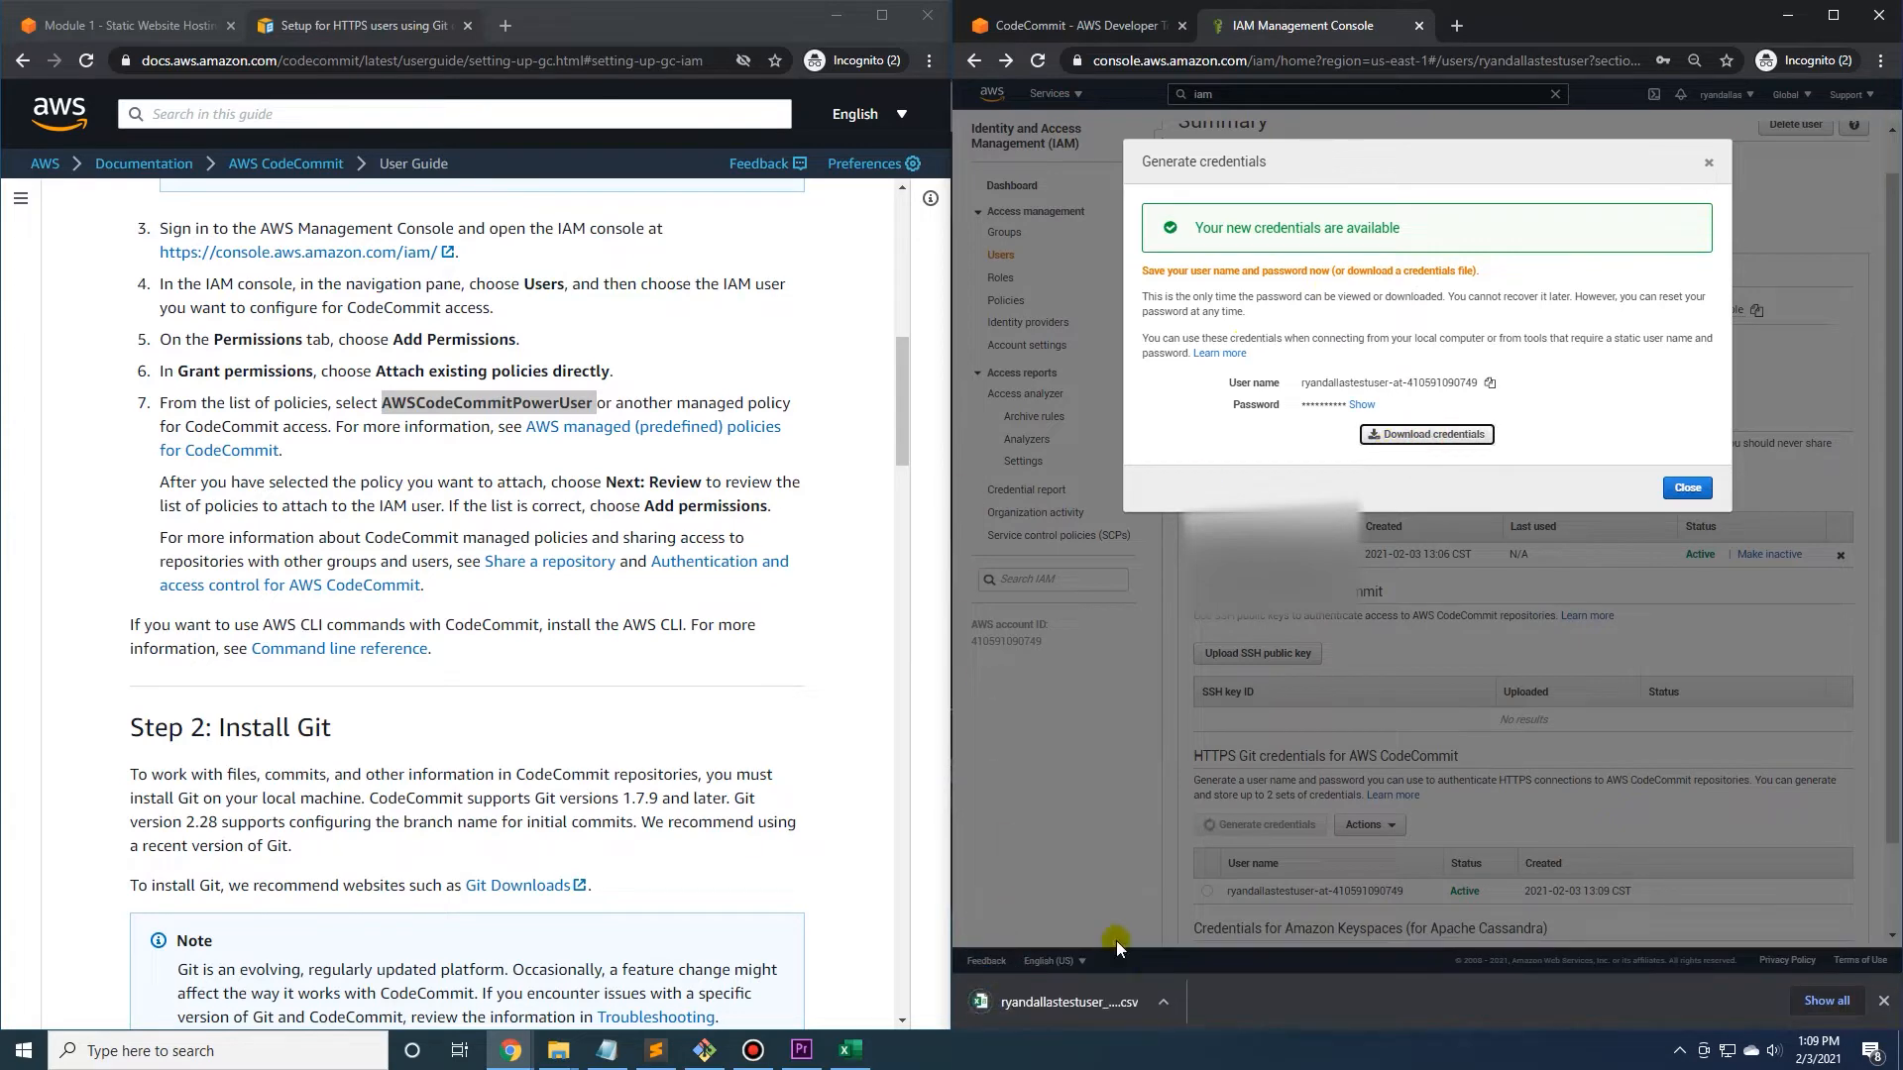
# Return to the CodeCommit repositories page and read the guide's Step 3 on Git credentials and Step 4 on cloning the repository.
pyautogui.hotkey('ctrl', 'shift', 'Tab')
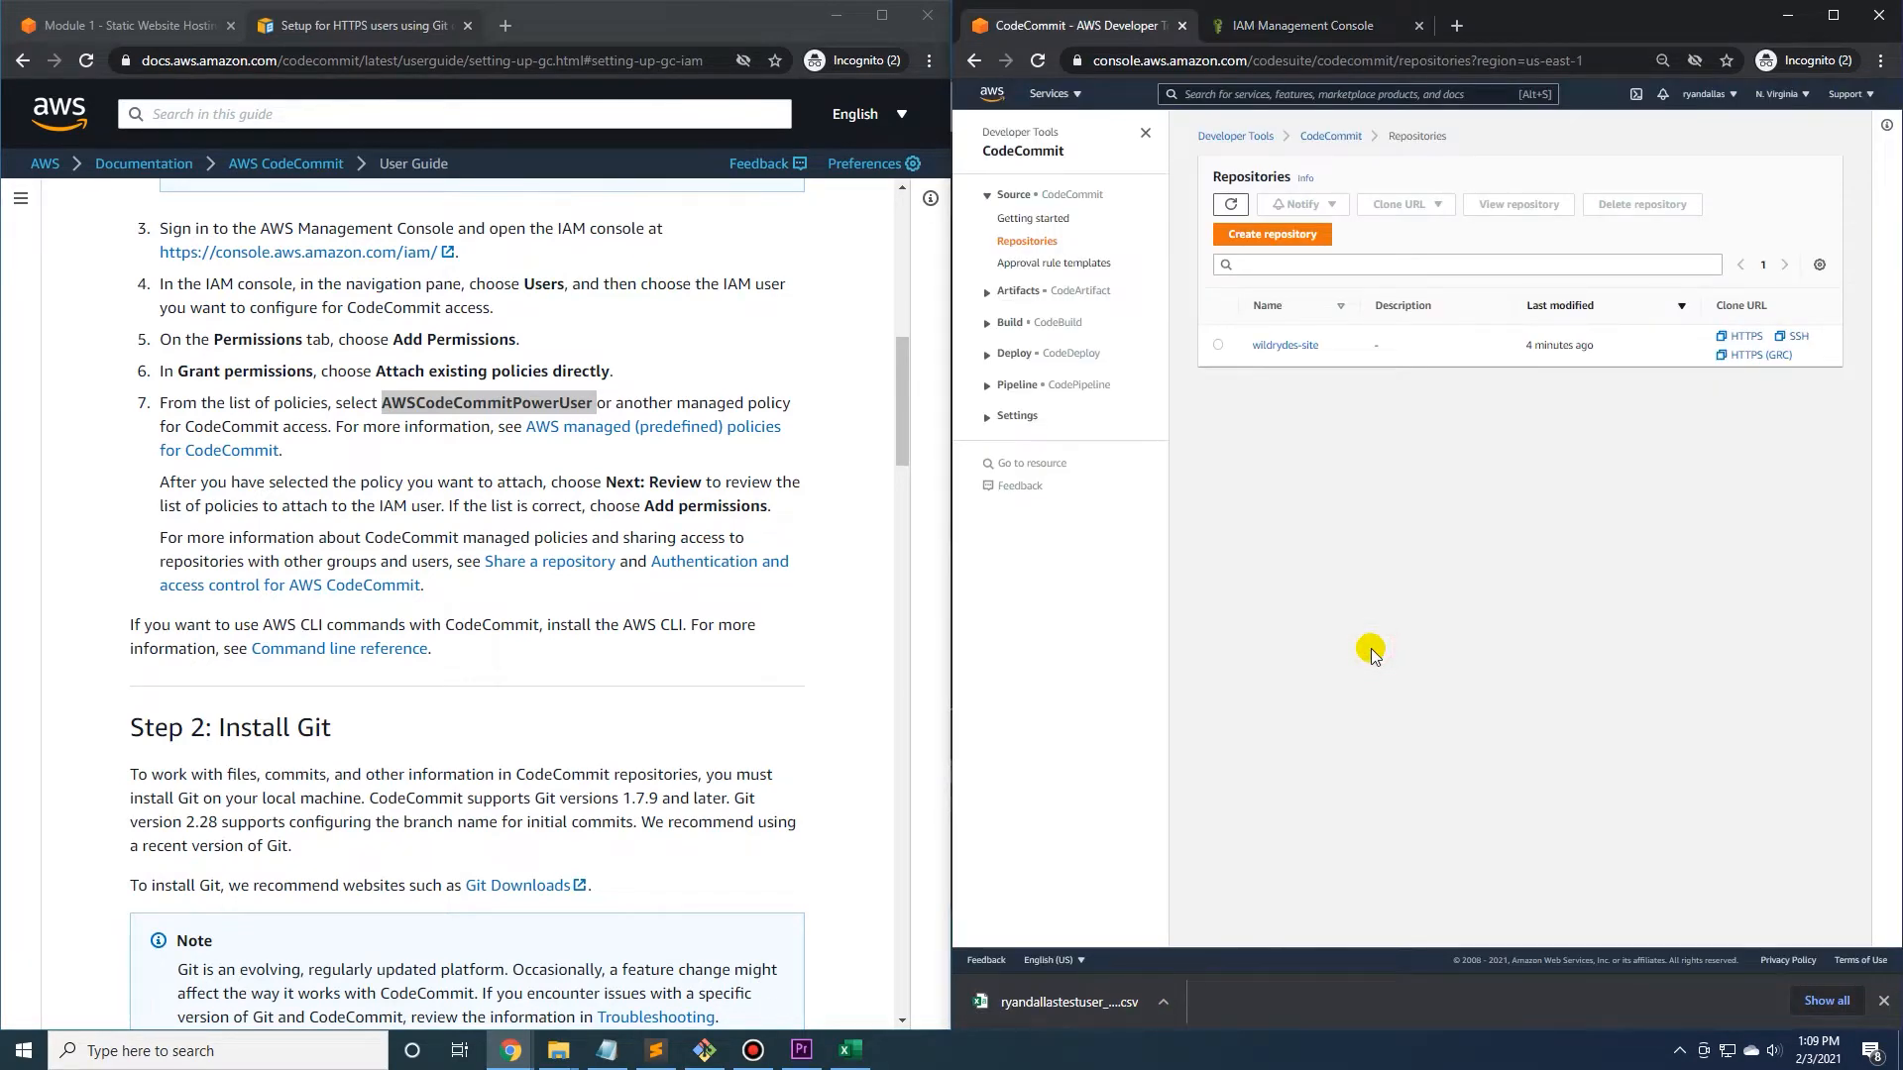
pyautogui.scroll(-5, 580, 674)
pyautogui.scroll(-3, 557, 461)
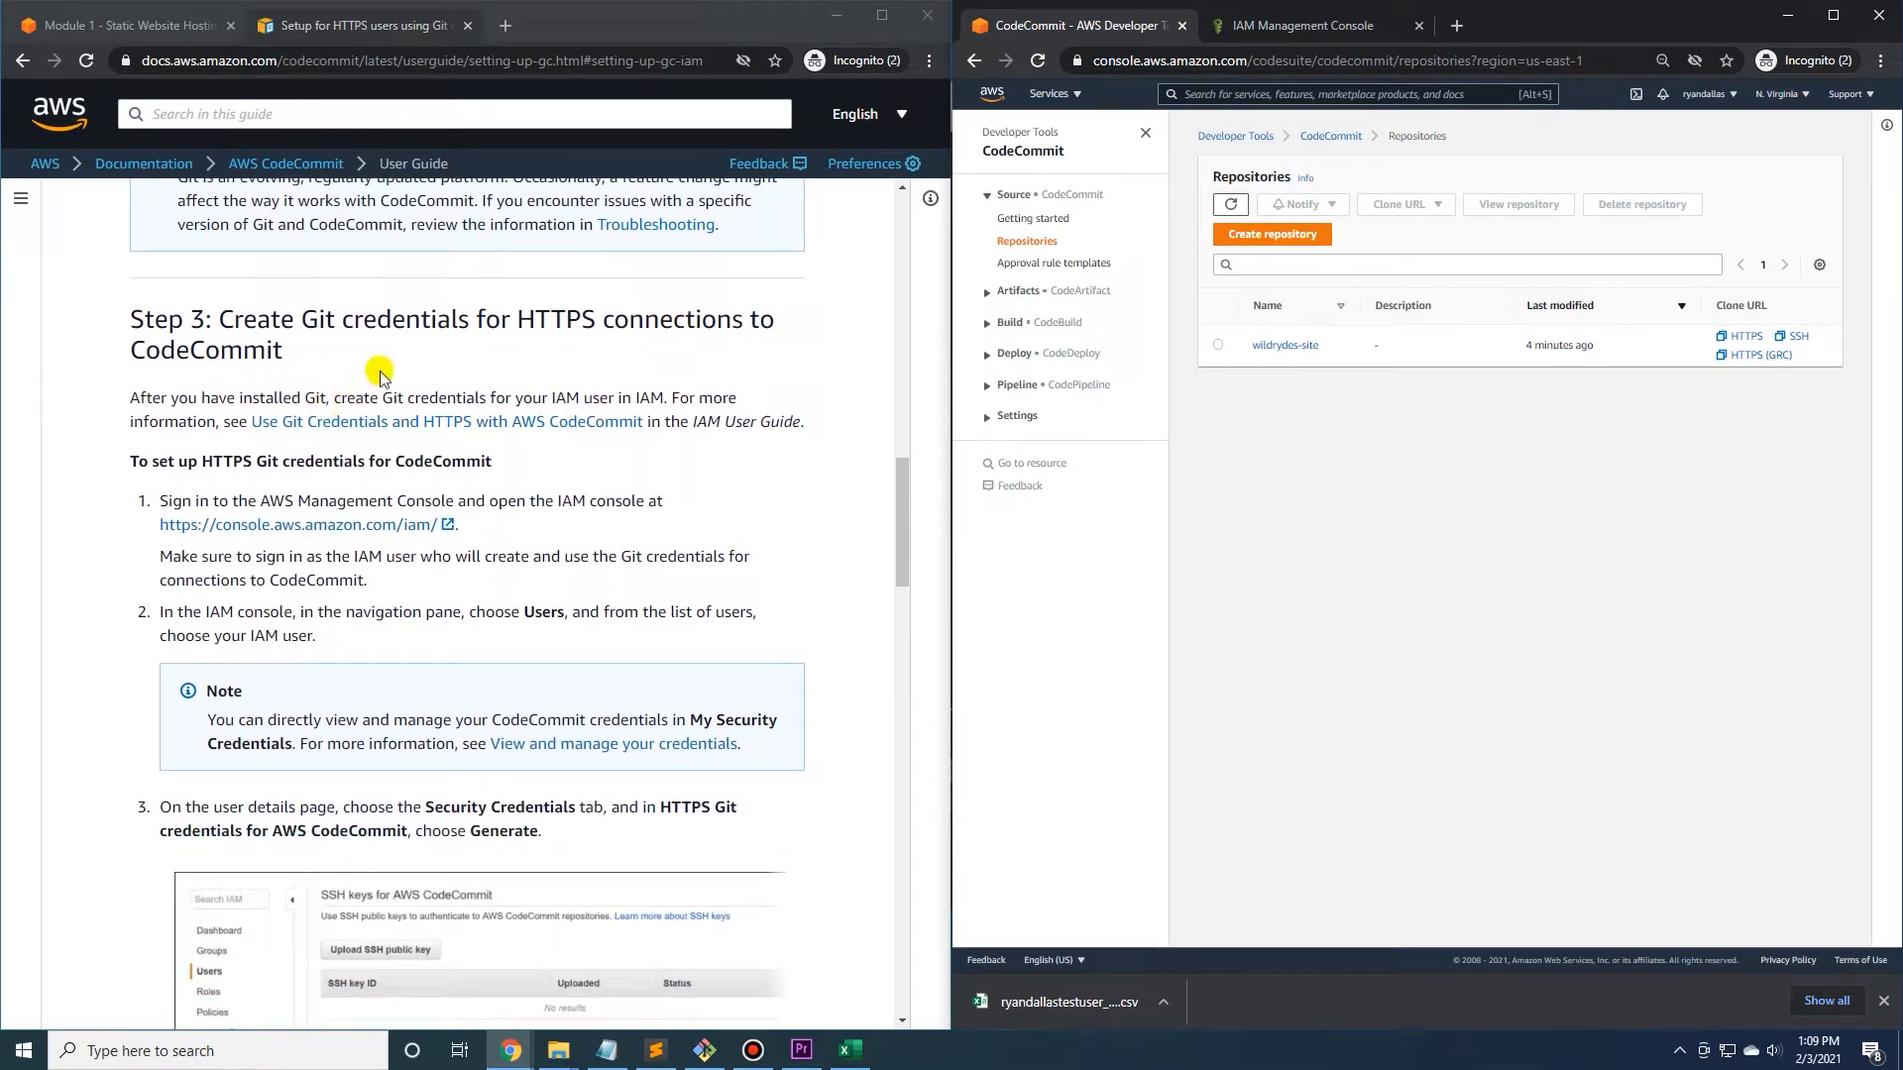
pyautogui.moveTo(362, 320); pyautogui.dragTo(666, 319)
pyautogui.click(658, 318)
pyautogui.scroll(-1, 229, 488)
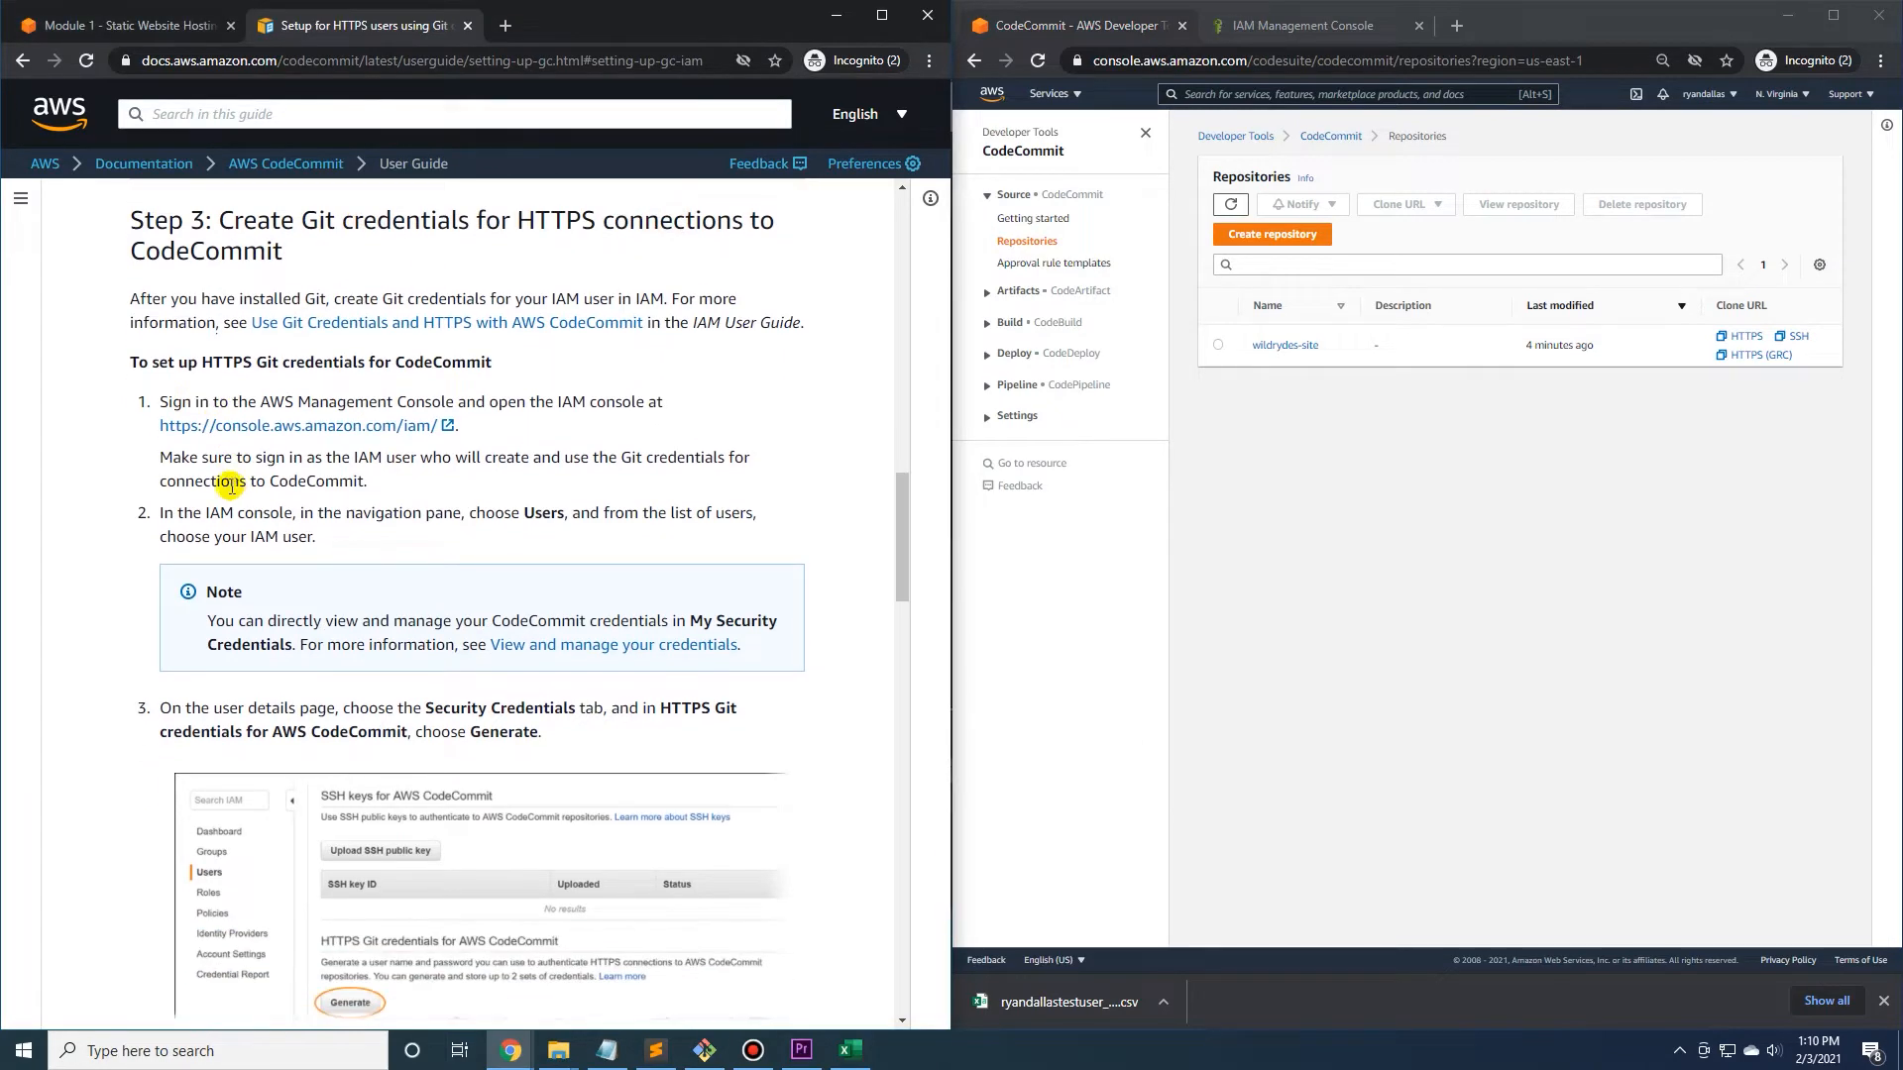
pyautogui.scroll(-6, 213, 472)
pyautogui.scroll(-12, 212, 472)
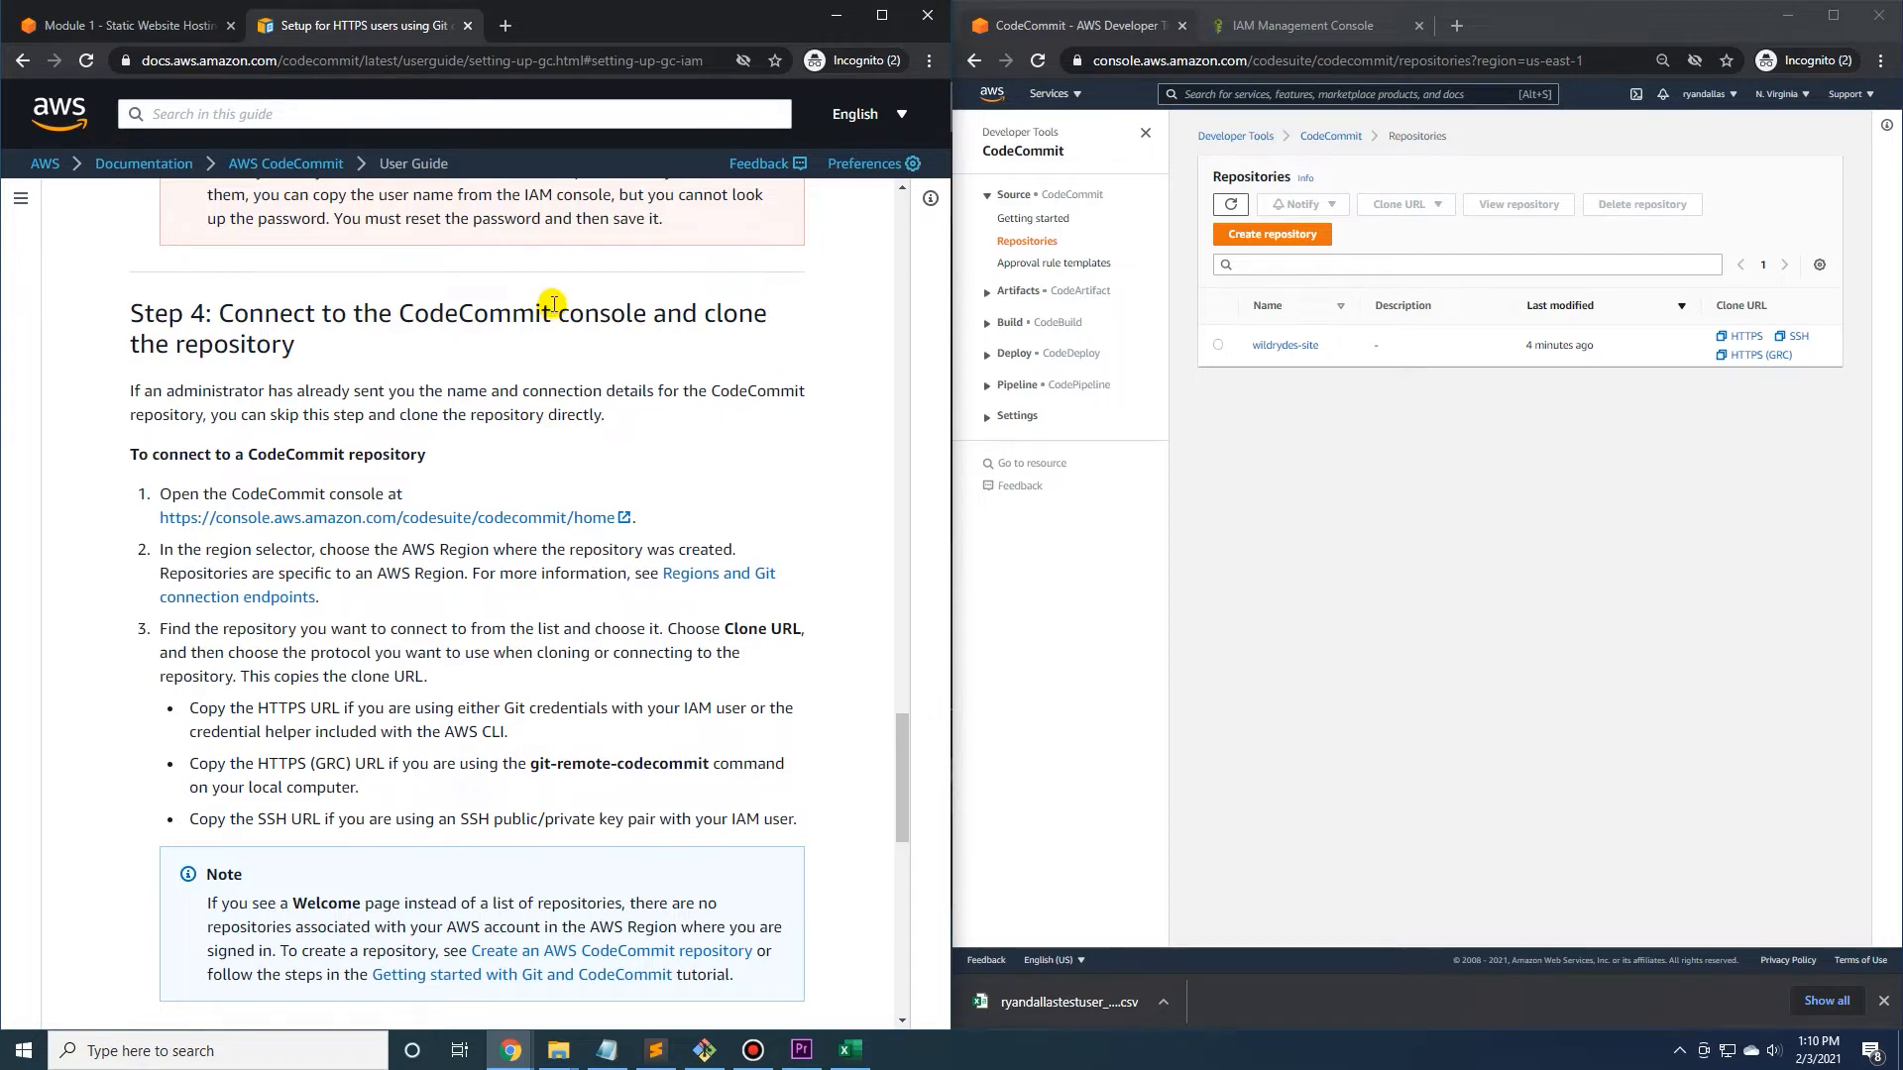
pyautogui.scroll(-1, 552, 308)
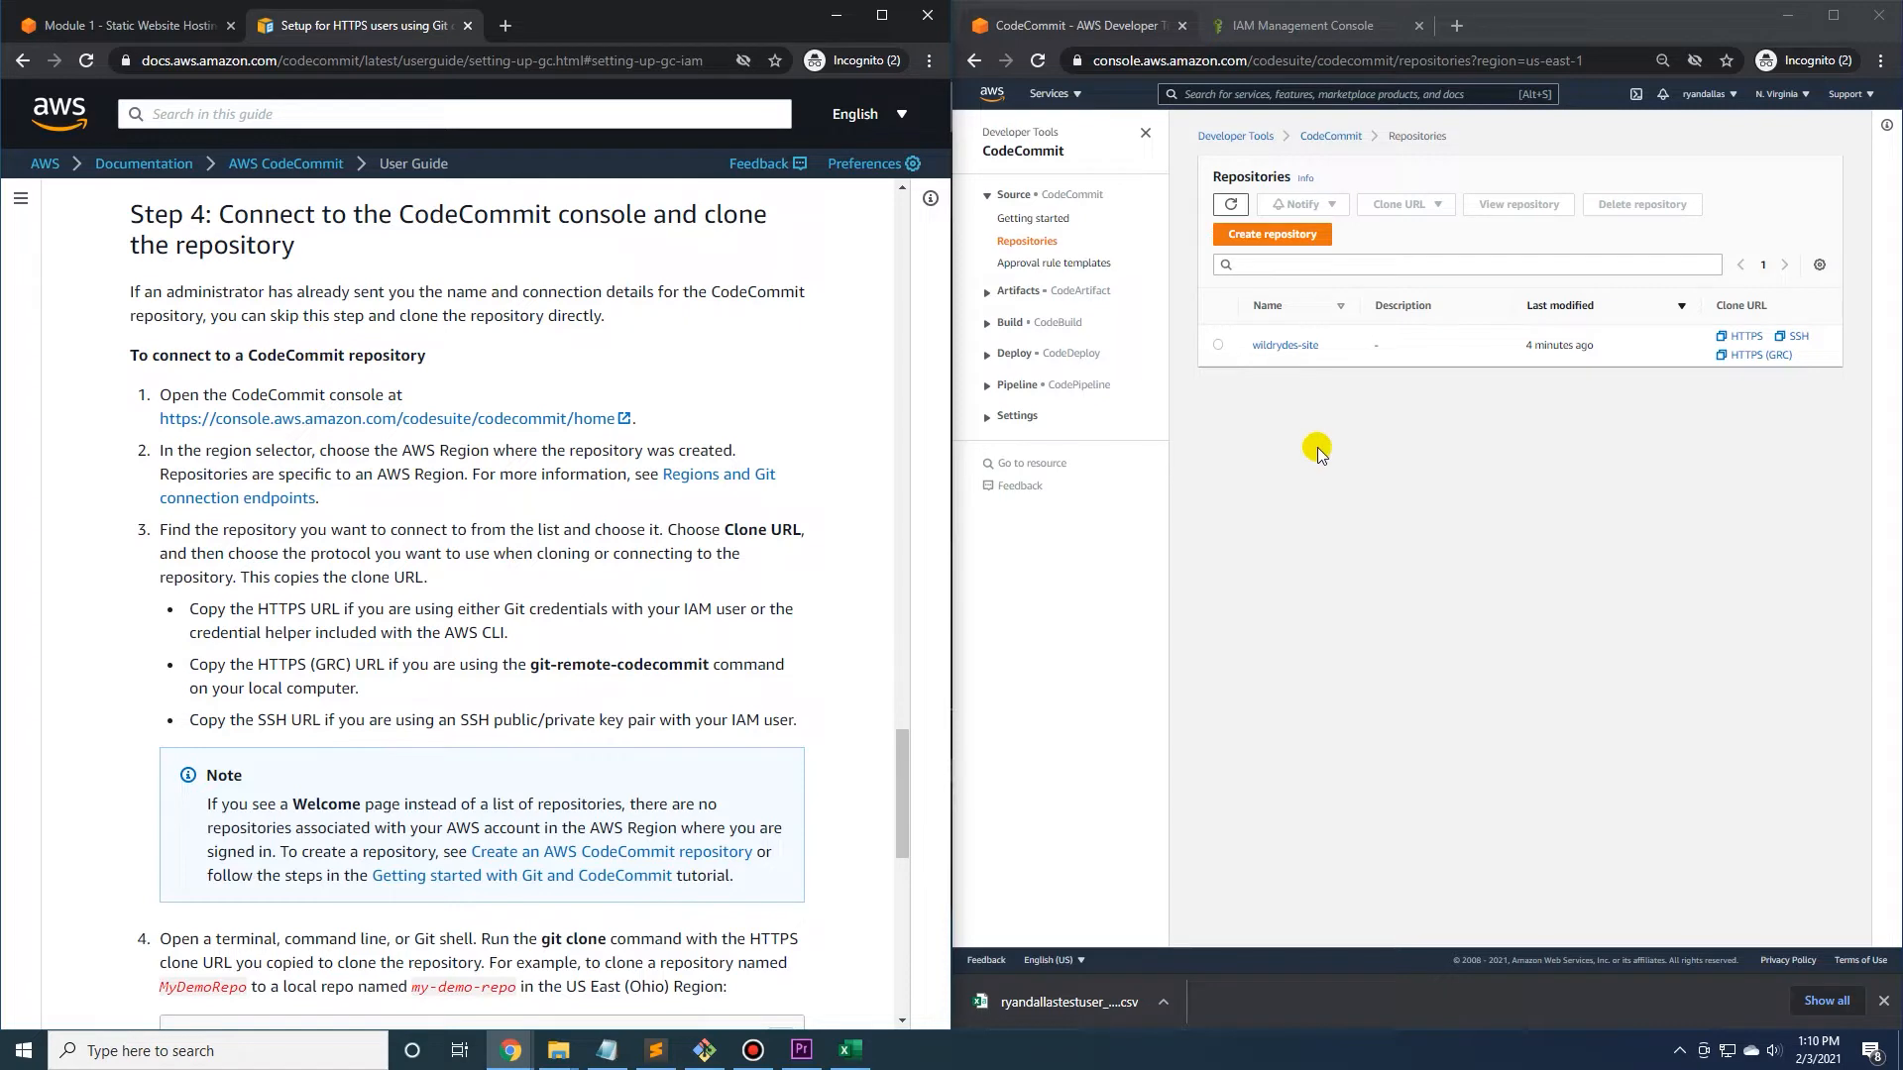
# Select the wildrydes-site repository and copy its HTTPS clone URL.
pyautogui.click(1218, 345)
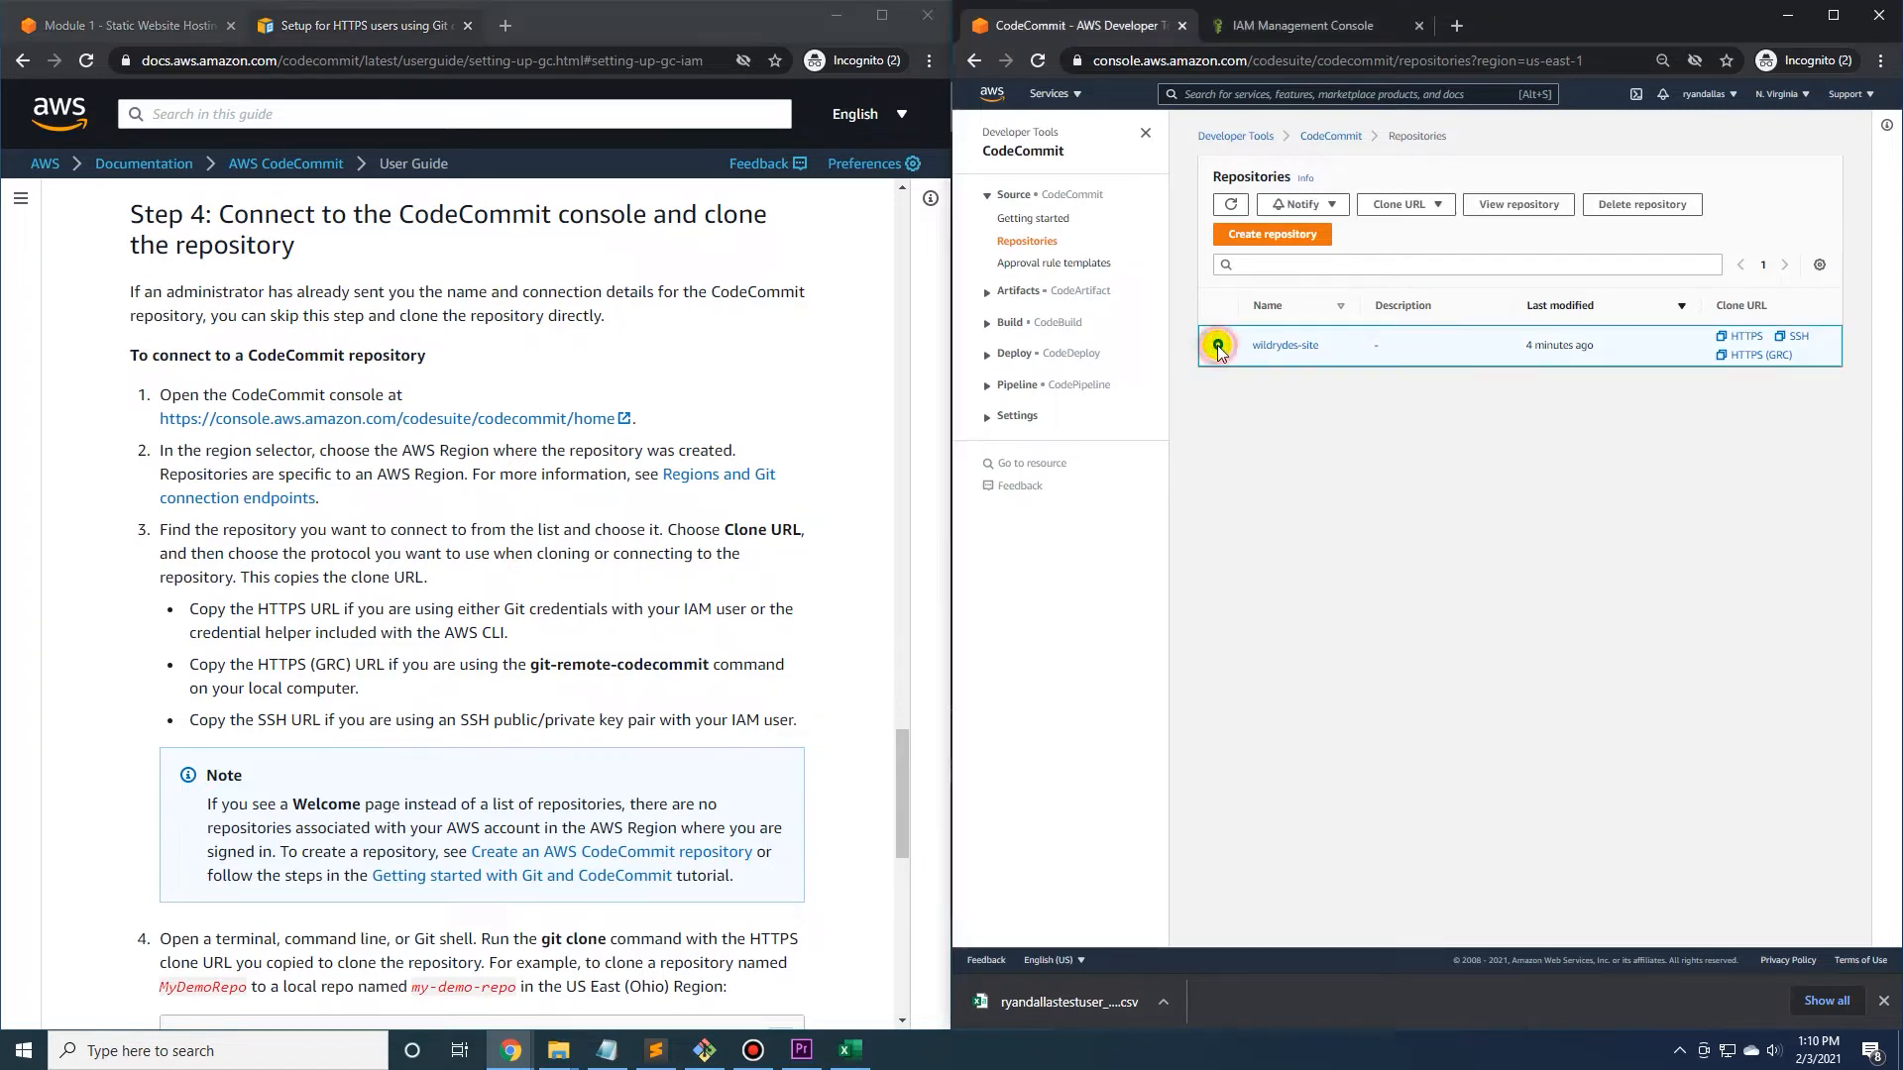
pyautogui.click(1436, 206)
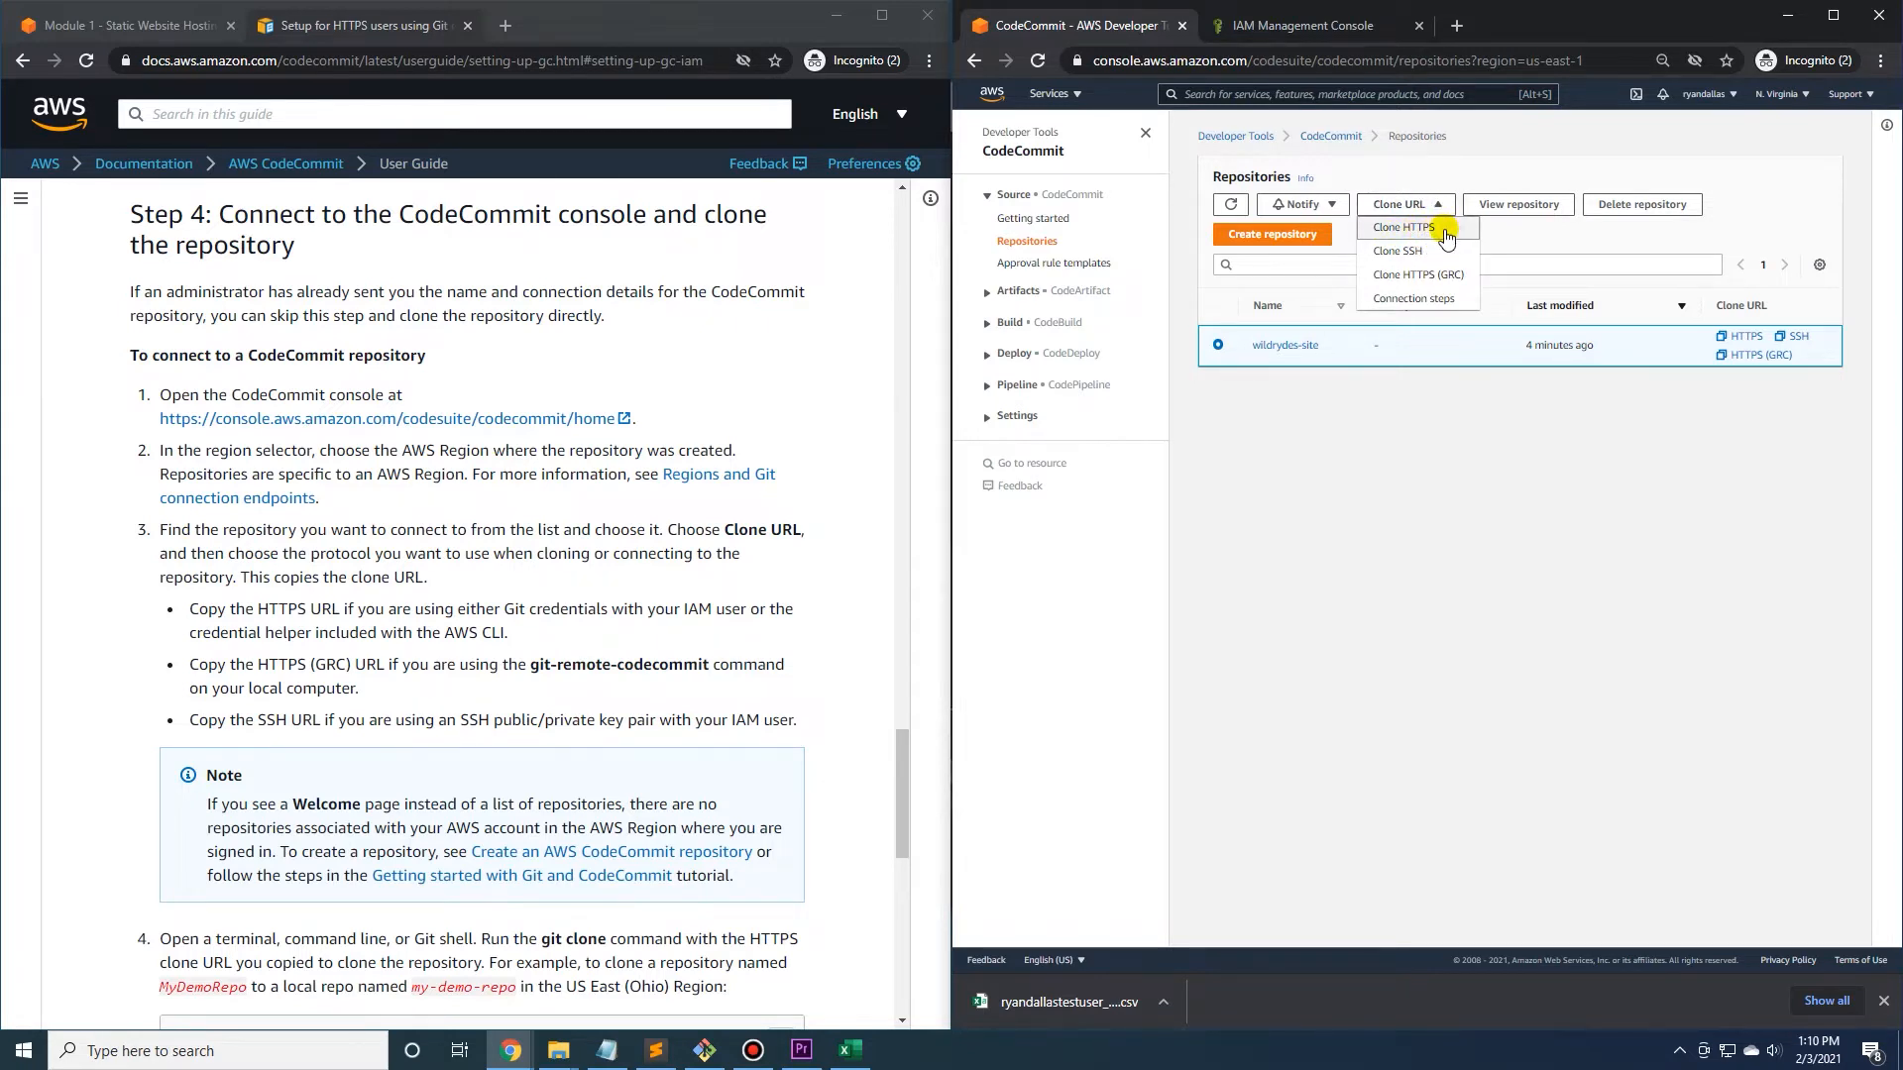
pyautogui.click(1449, 229)
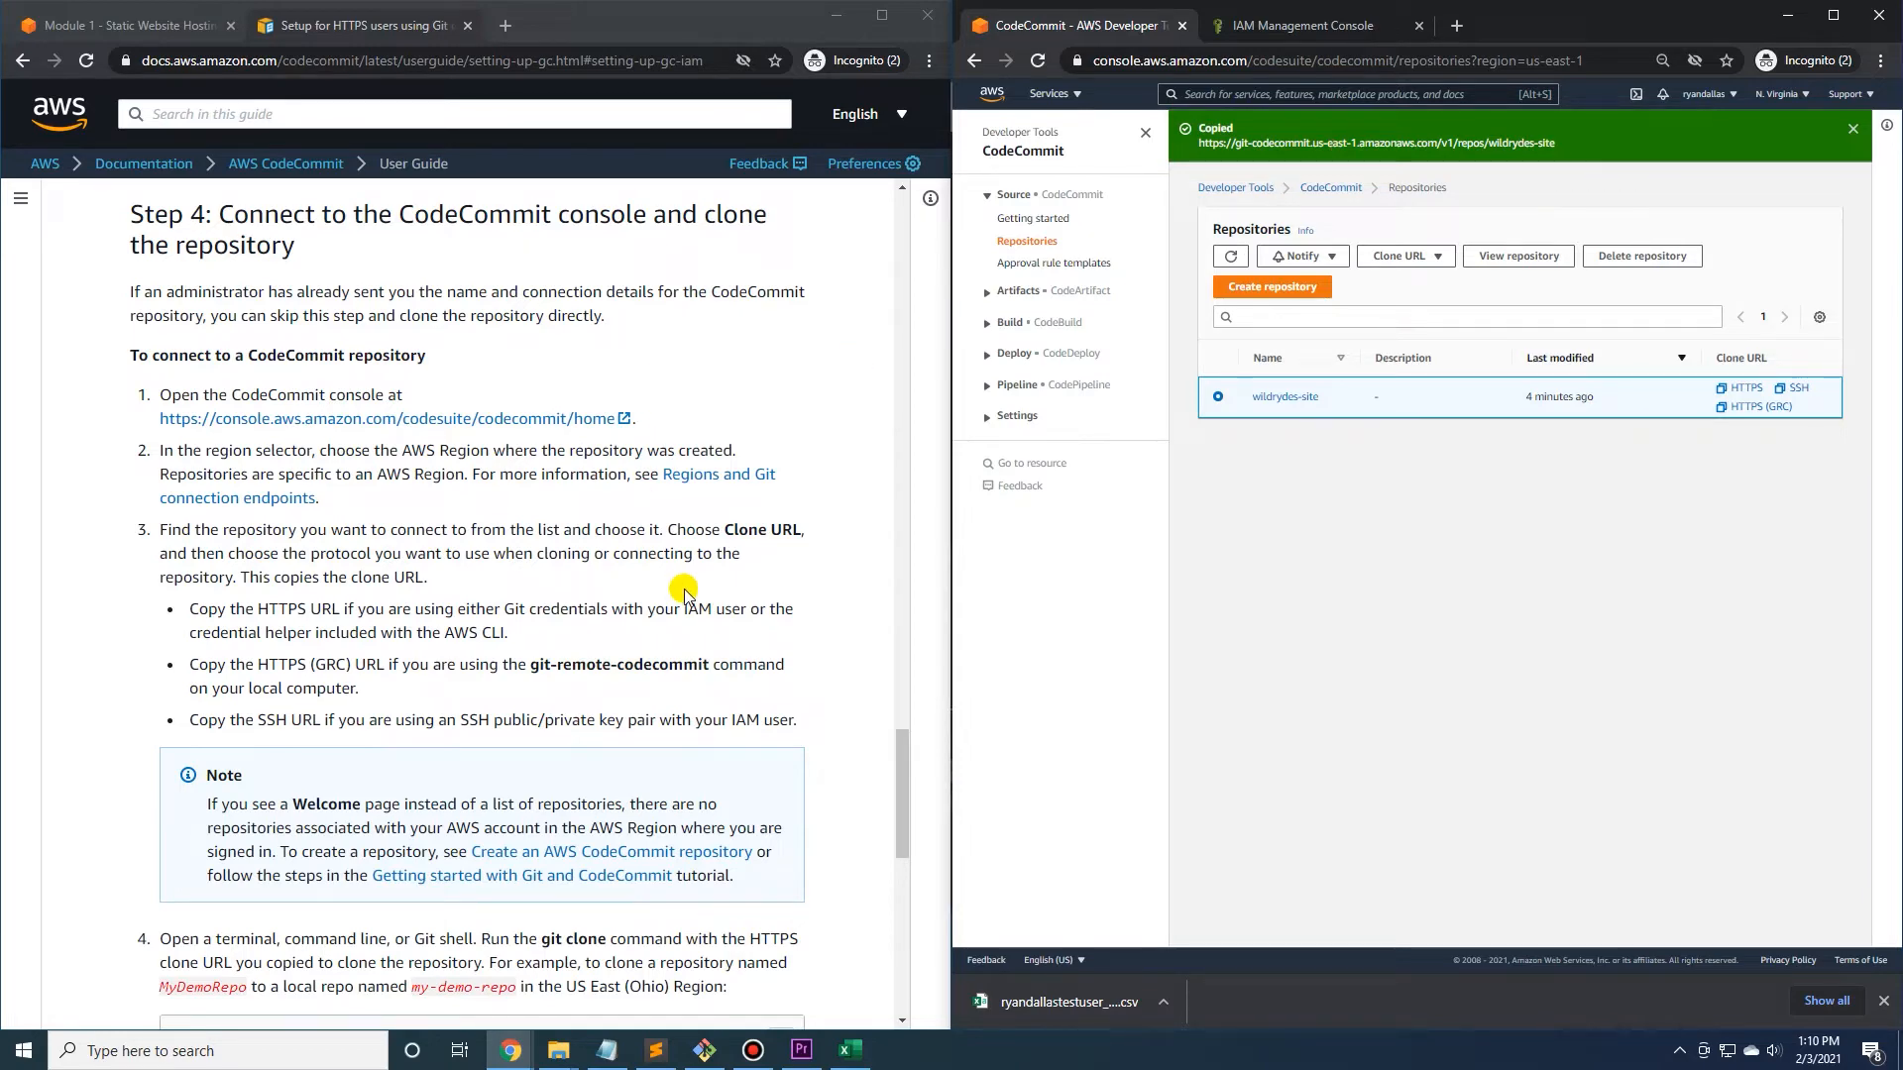
# Switch to Git Bash and run git clone with the copied wildrydes-site HTTPS URL in the serverless-app folder.
pyautogui.click(705, 1050)
pyautogui.moveTo(479, 515); pyautogui.dragTo(779, 492)
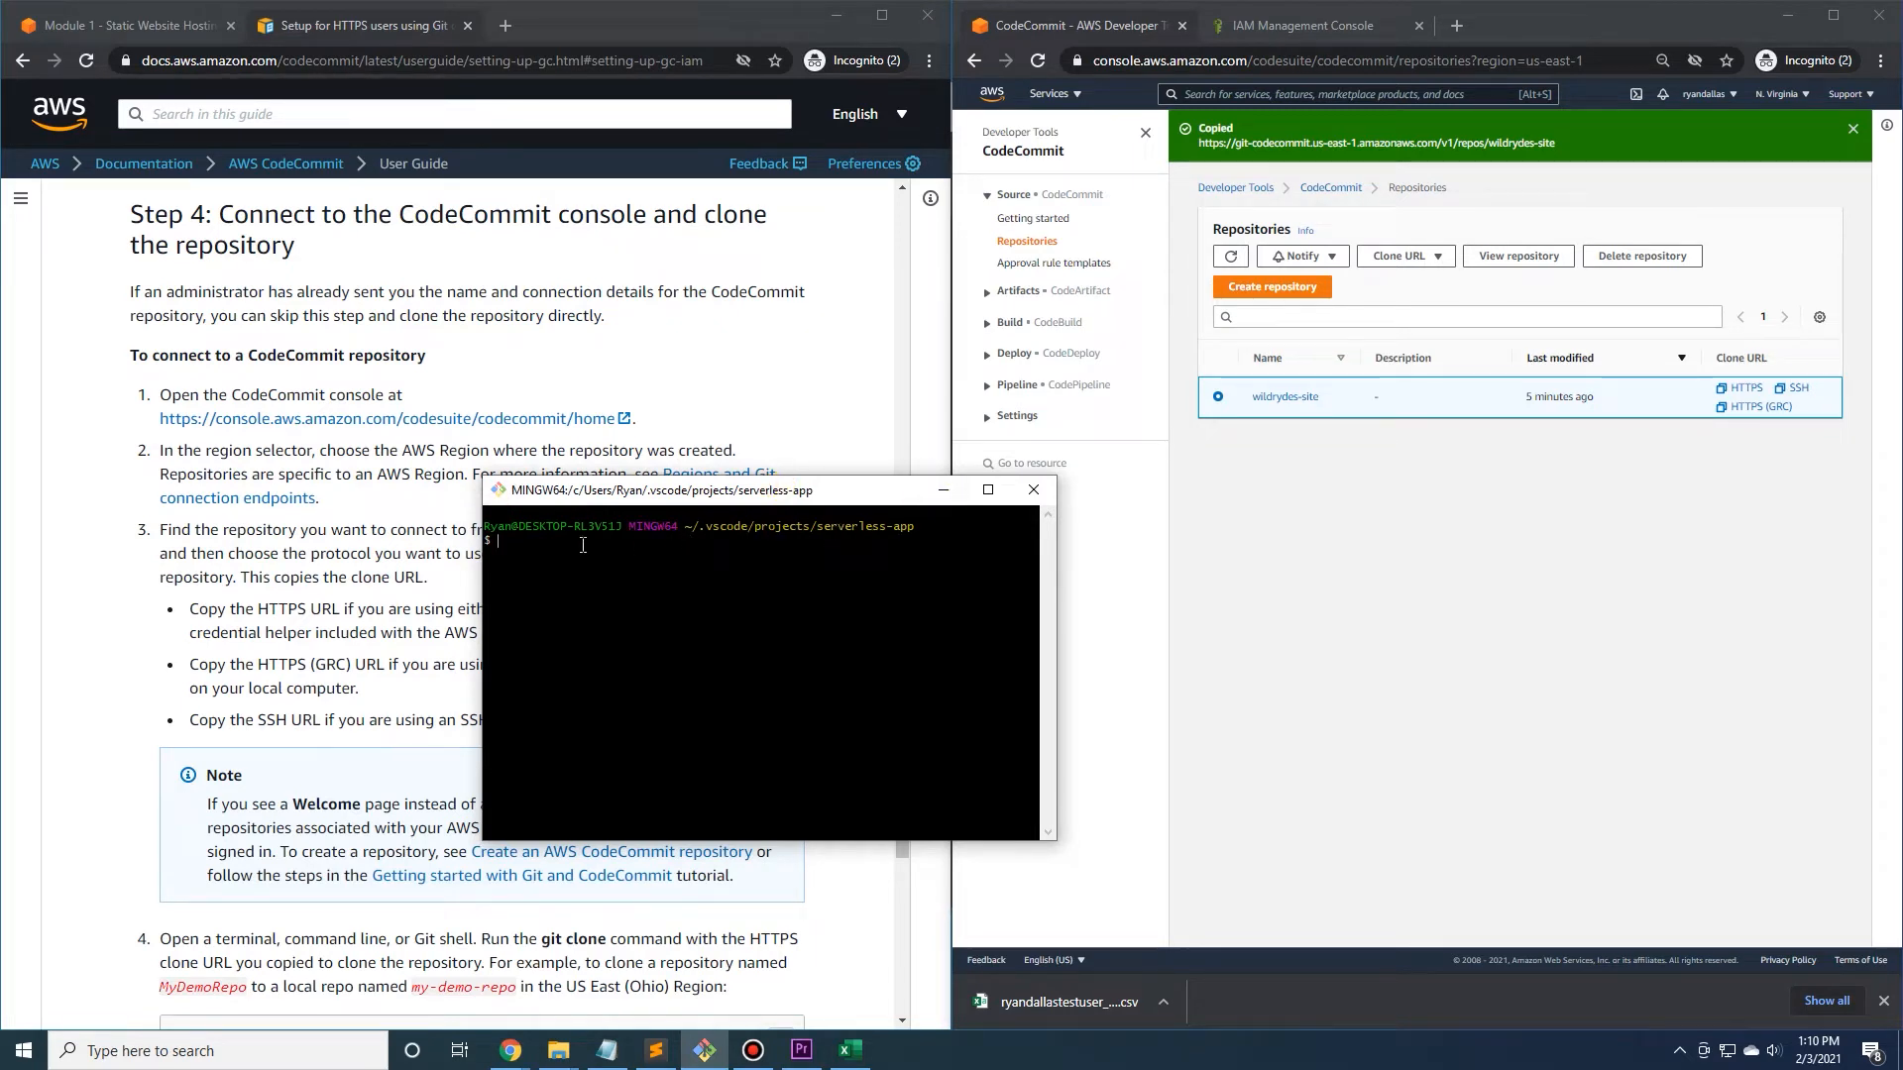
pyautogui.moveTo(702, 502); pyautogui.dragTo(726, 525)
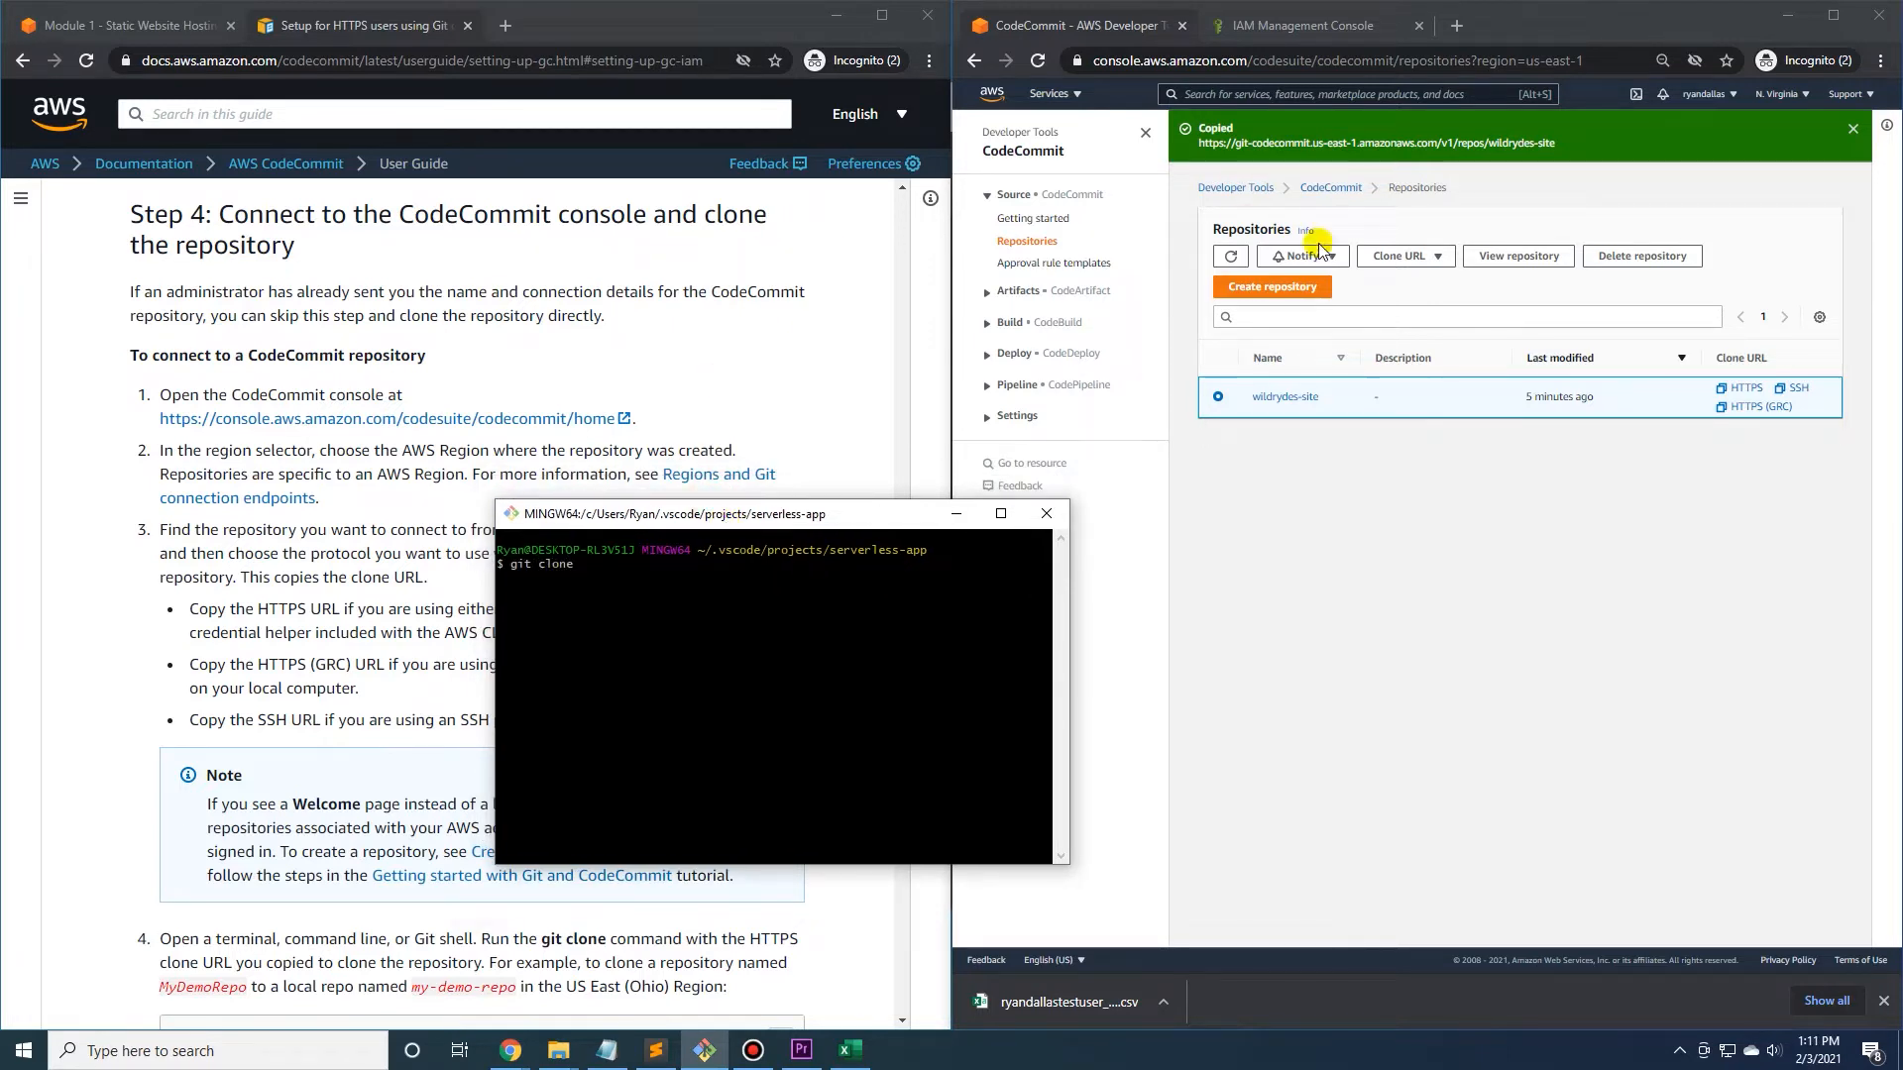
pyautogui.click(1428, 255)
pyautogui.click(1404, 281)
pyautogui.rightClick(599, 568)
pyautogui.click(641, 642)
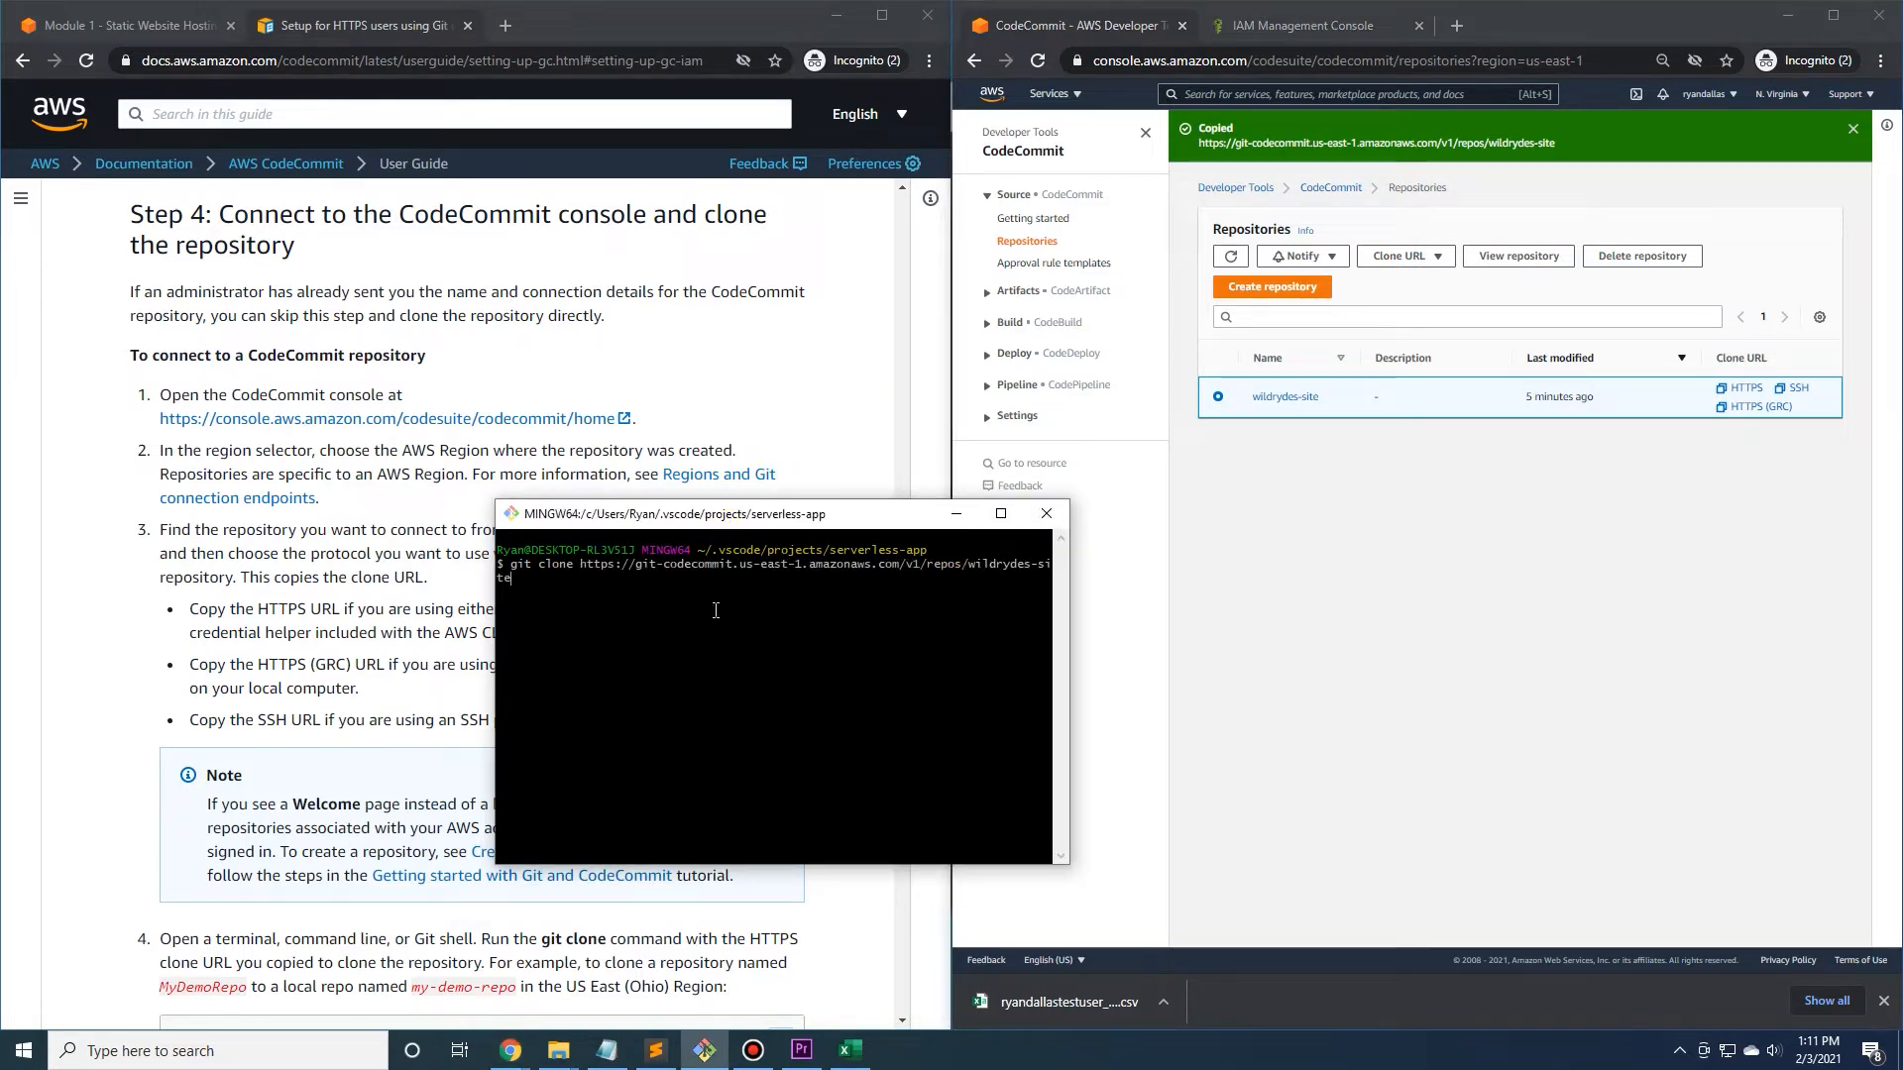
pyautogui.press('Return')
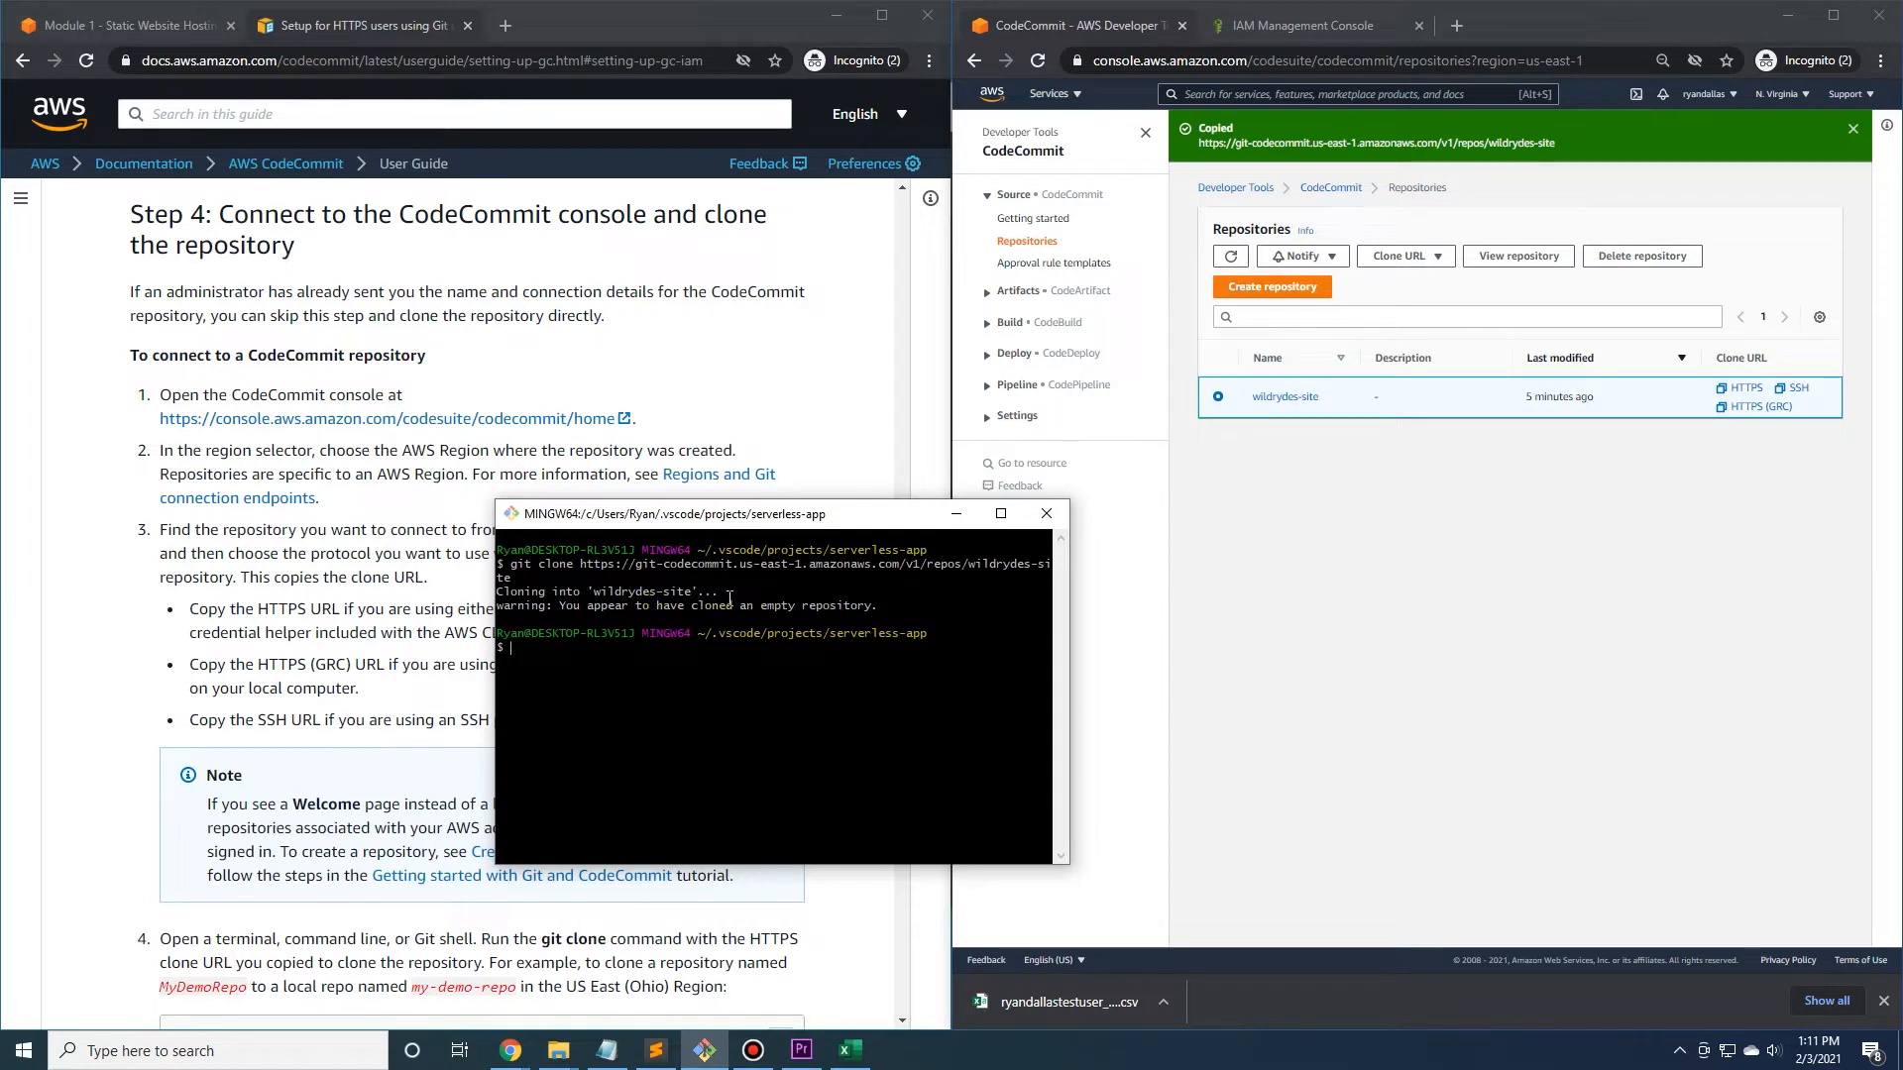
# Move the terminal aside, close the Chrome Downloads window, and open the cloned wildrydes-site folder inside serverless-app in File Explorer.
pyautogui.click(783, 516)
pyautogui.moveTo(783, 516); pyautogui.dragTo(1080, 513)
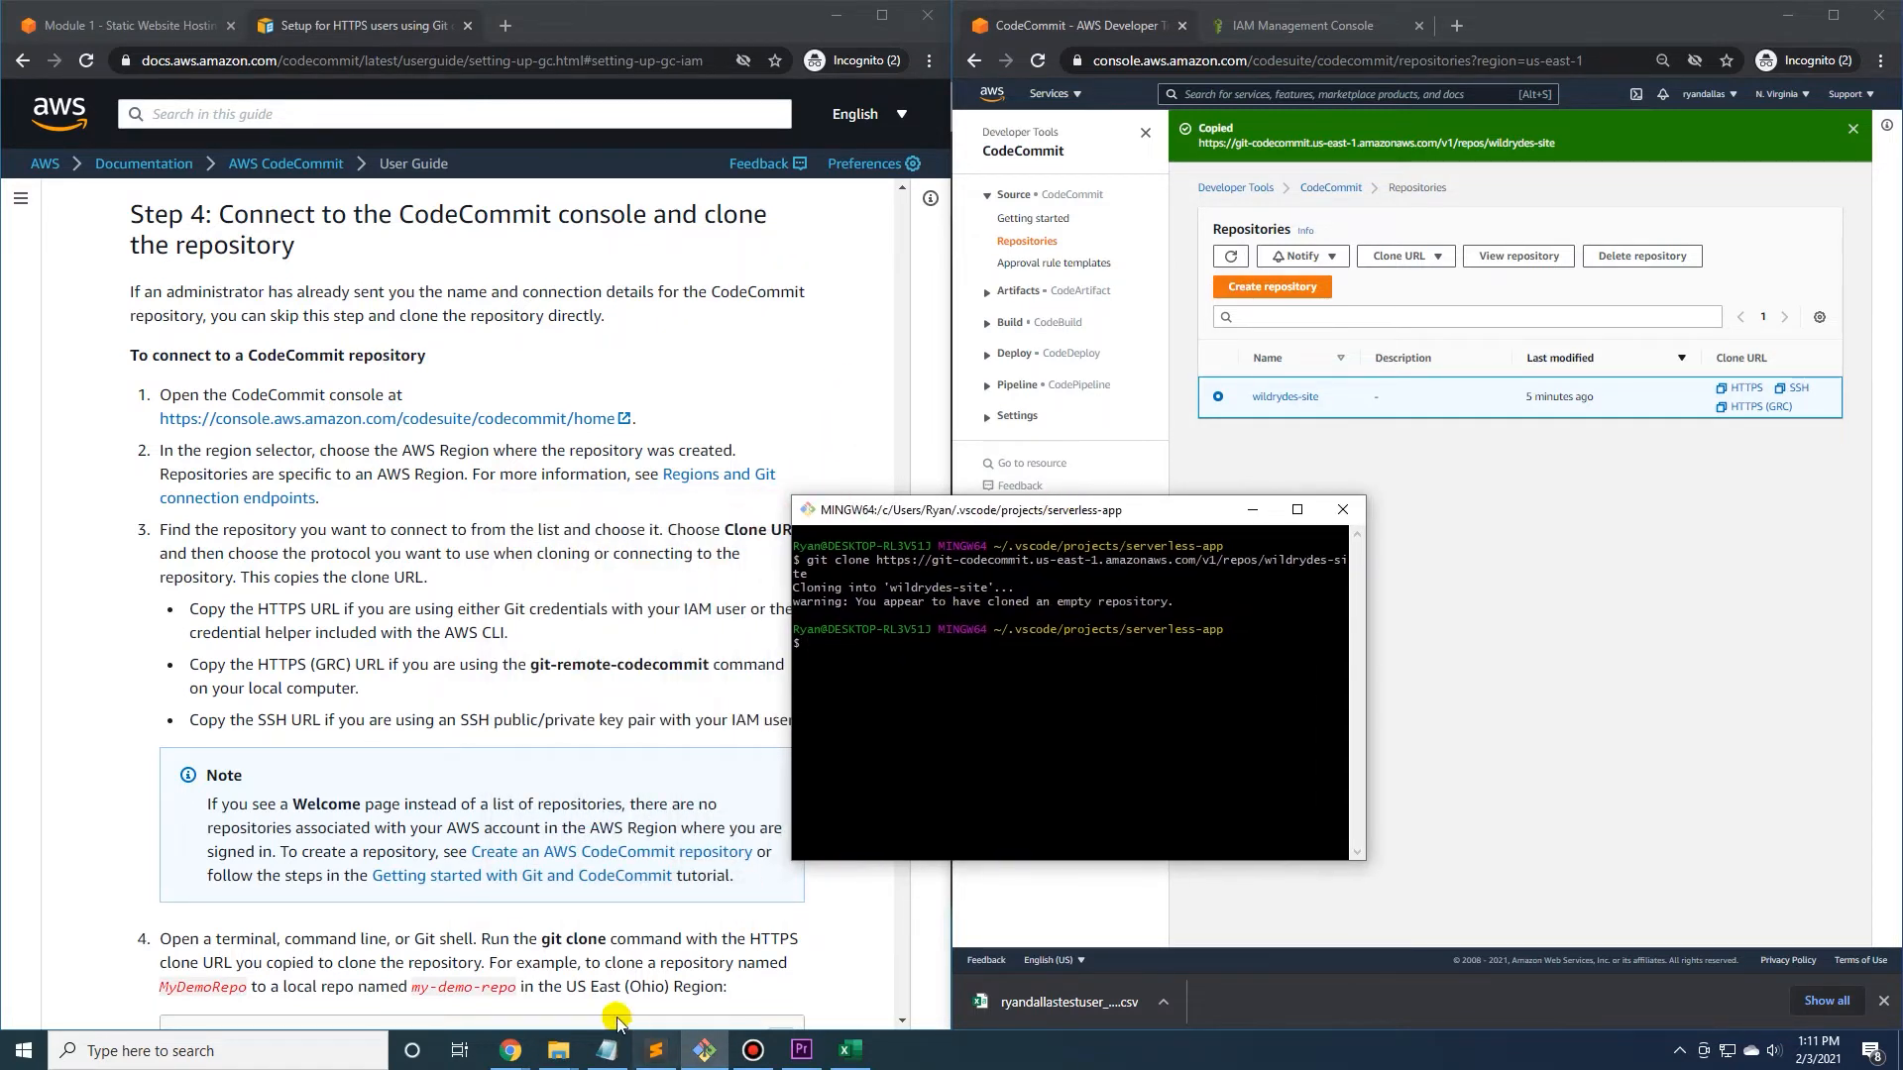
pyautogui.moveTo(575, 1056)
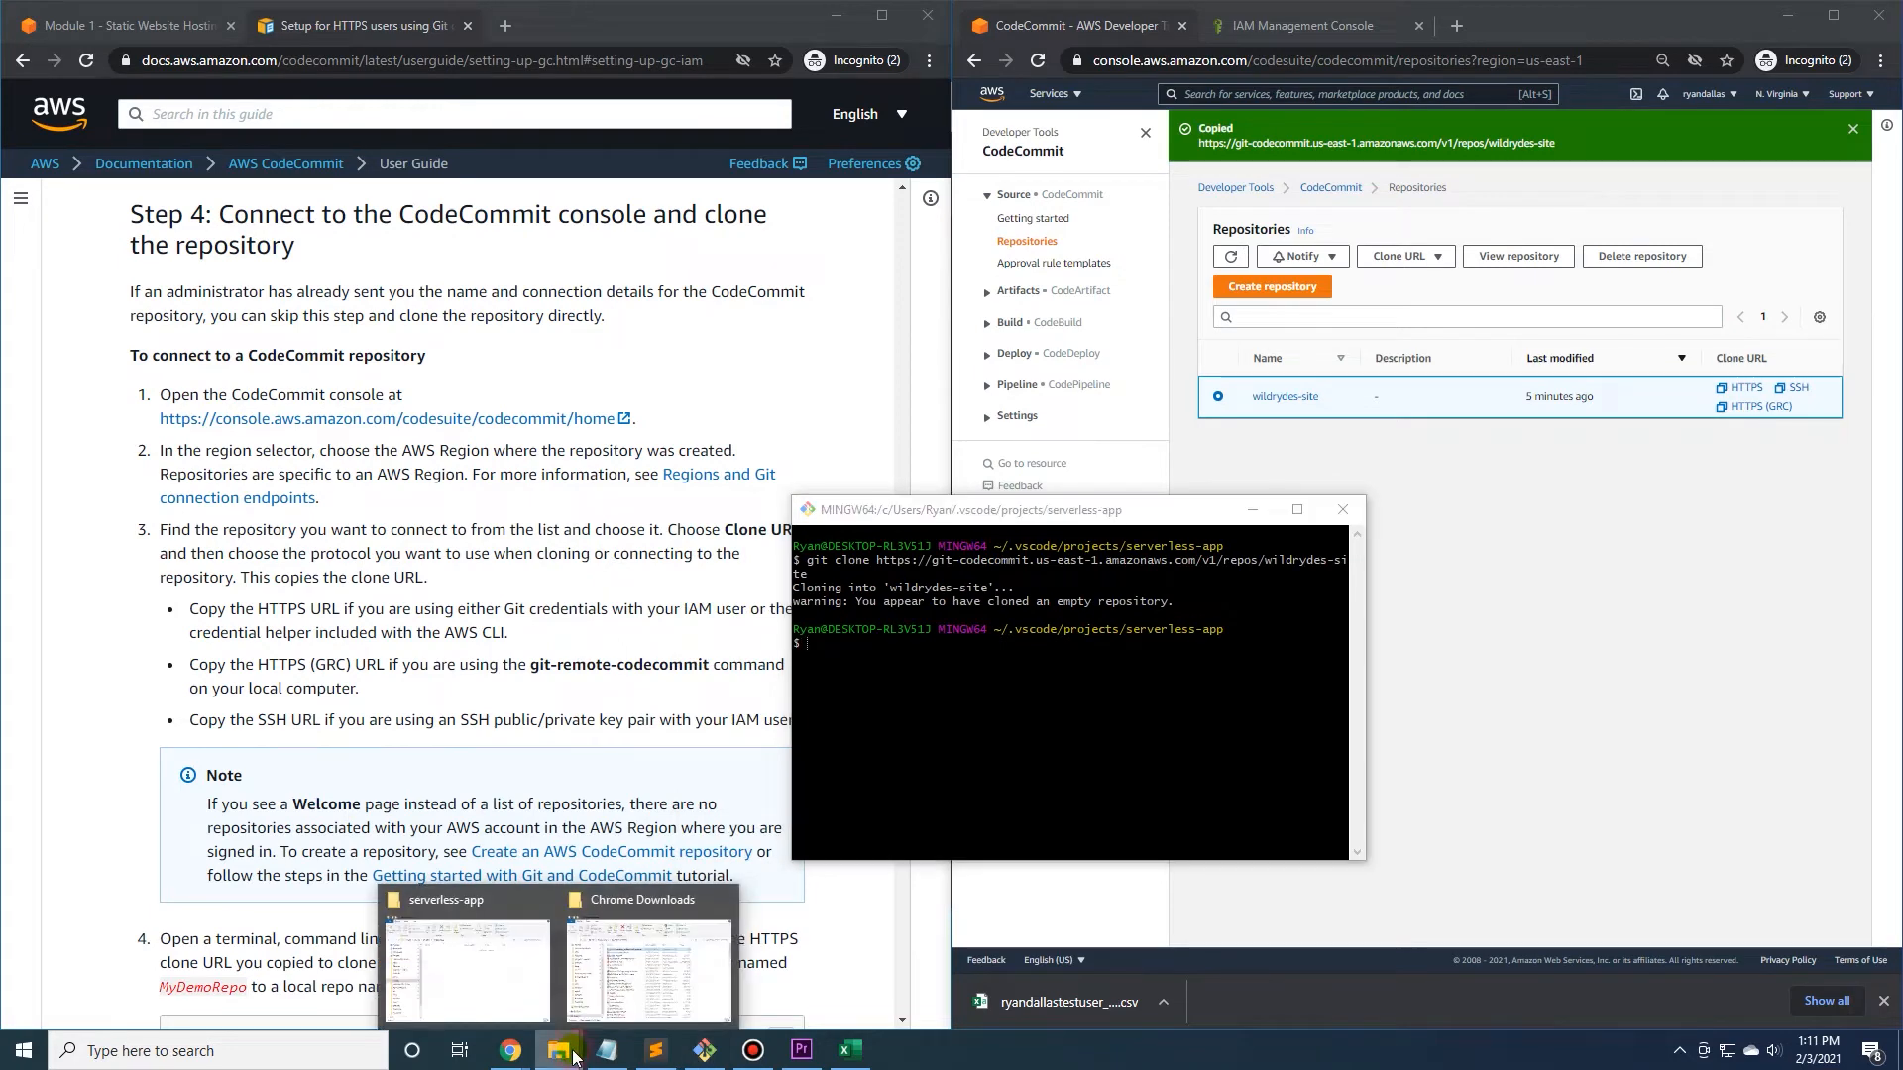
pyautogui.click(723, 905)
pyautogui.click(570, 986)
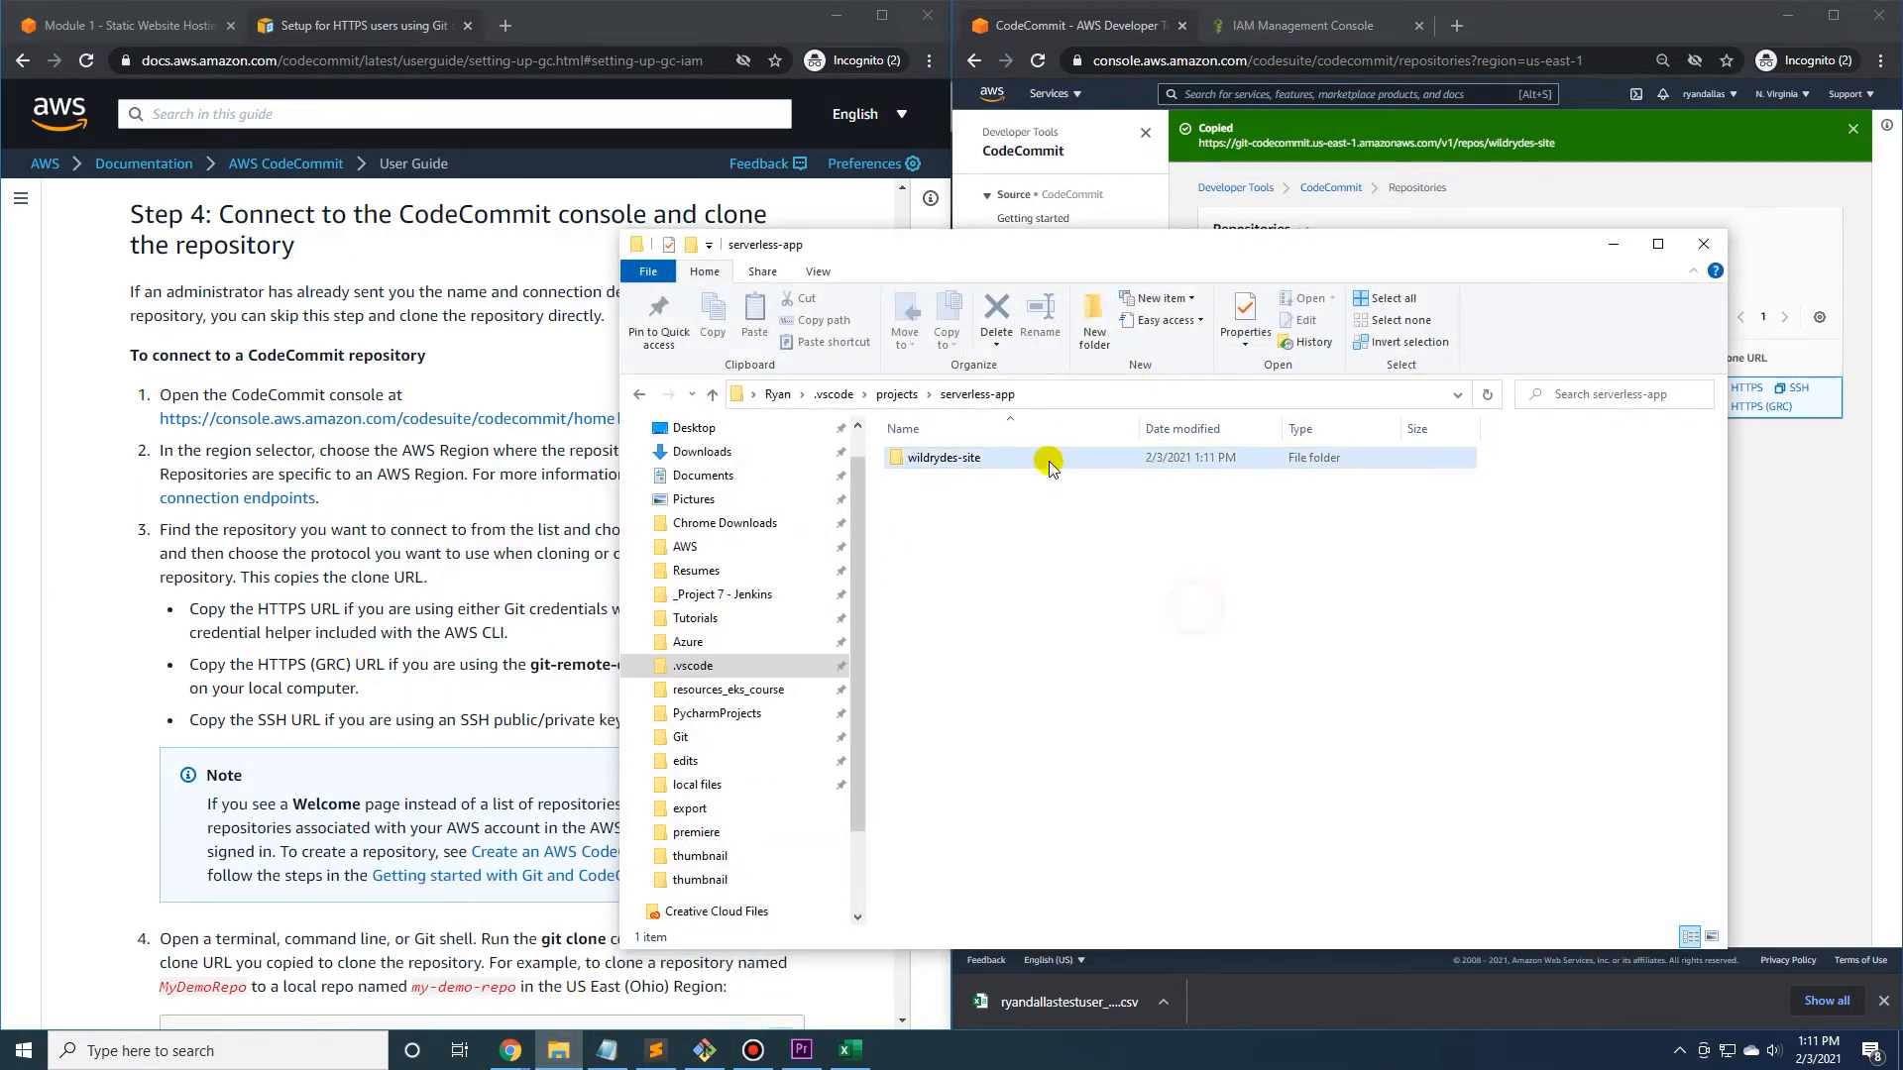
pyautogui.doubleClick(962, 458)
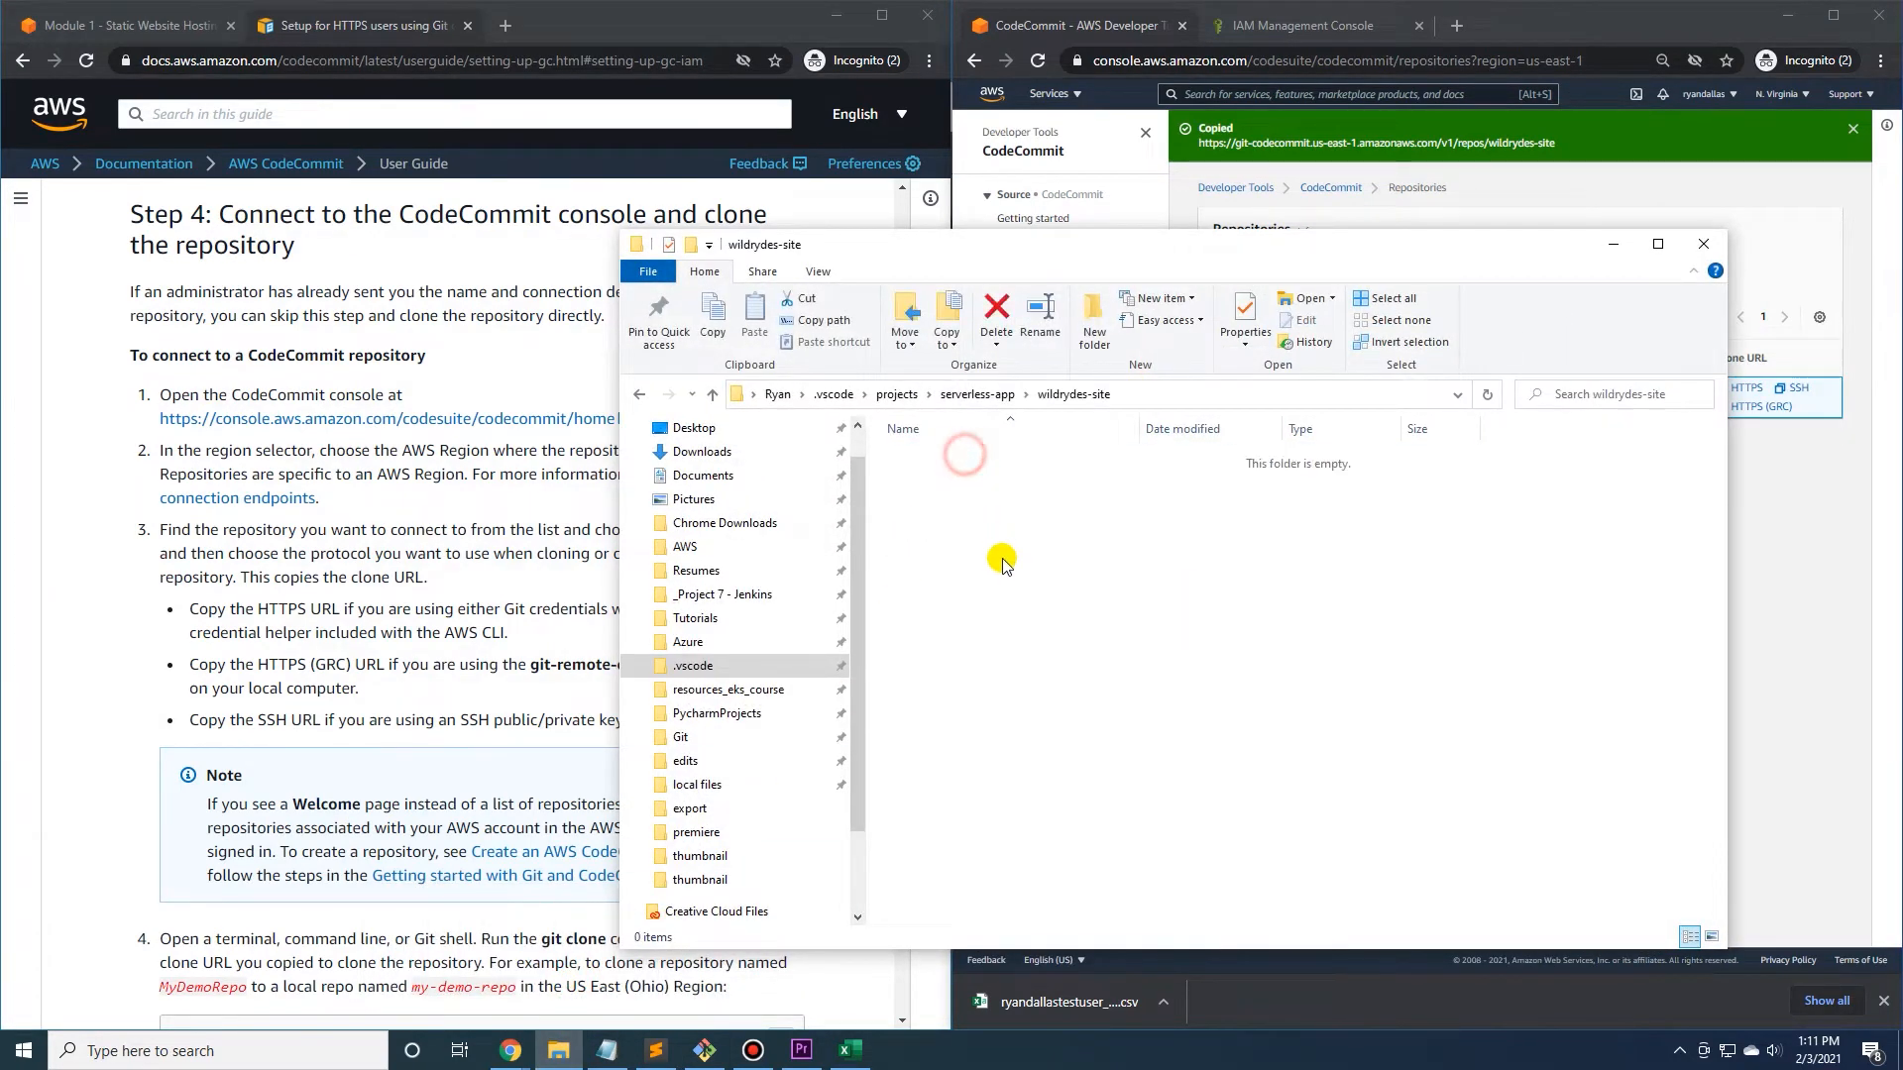
# Go up to the serverless-app folder to check for the cloned wildrydes-site folder, and minimize File Explorer.
pyautogui.click(973, 394)
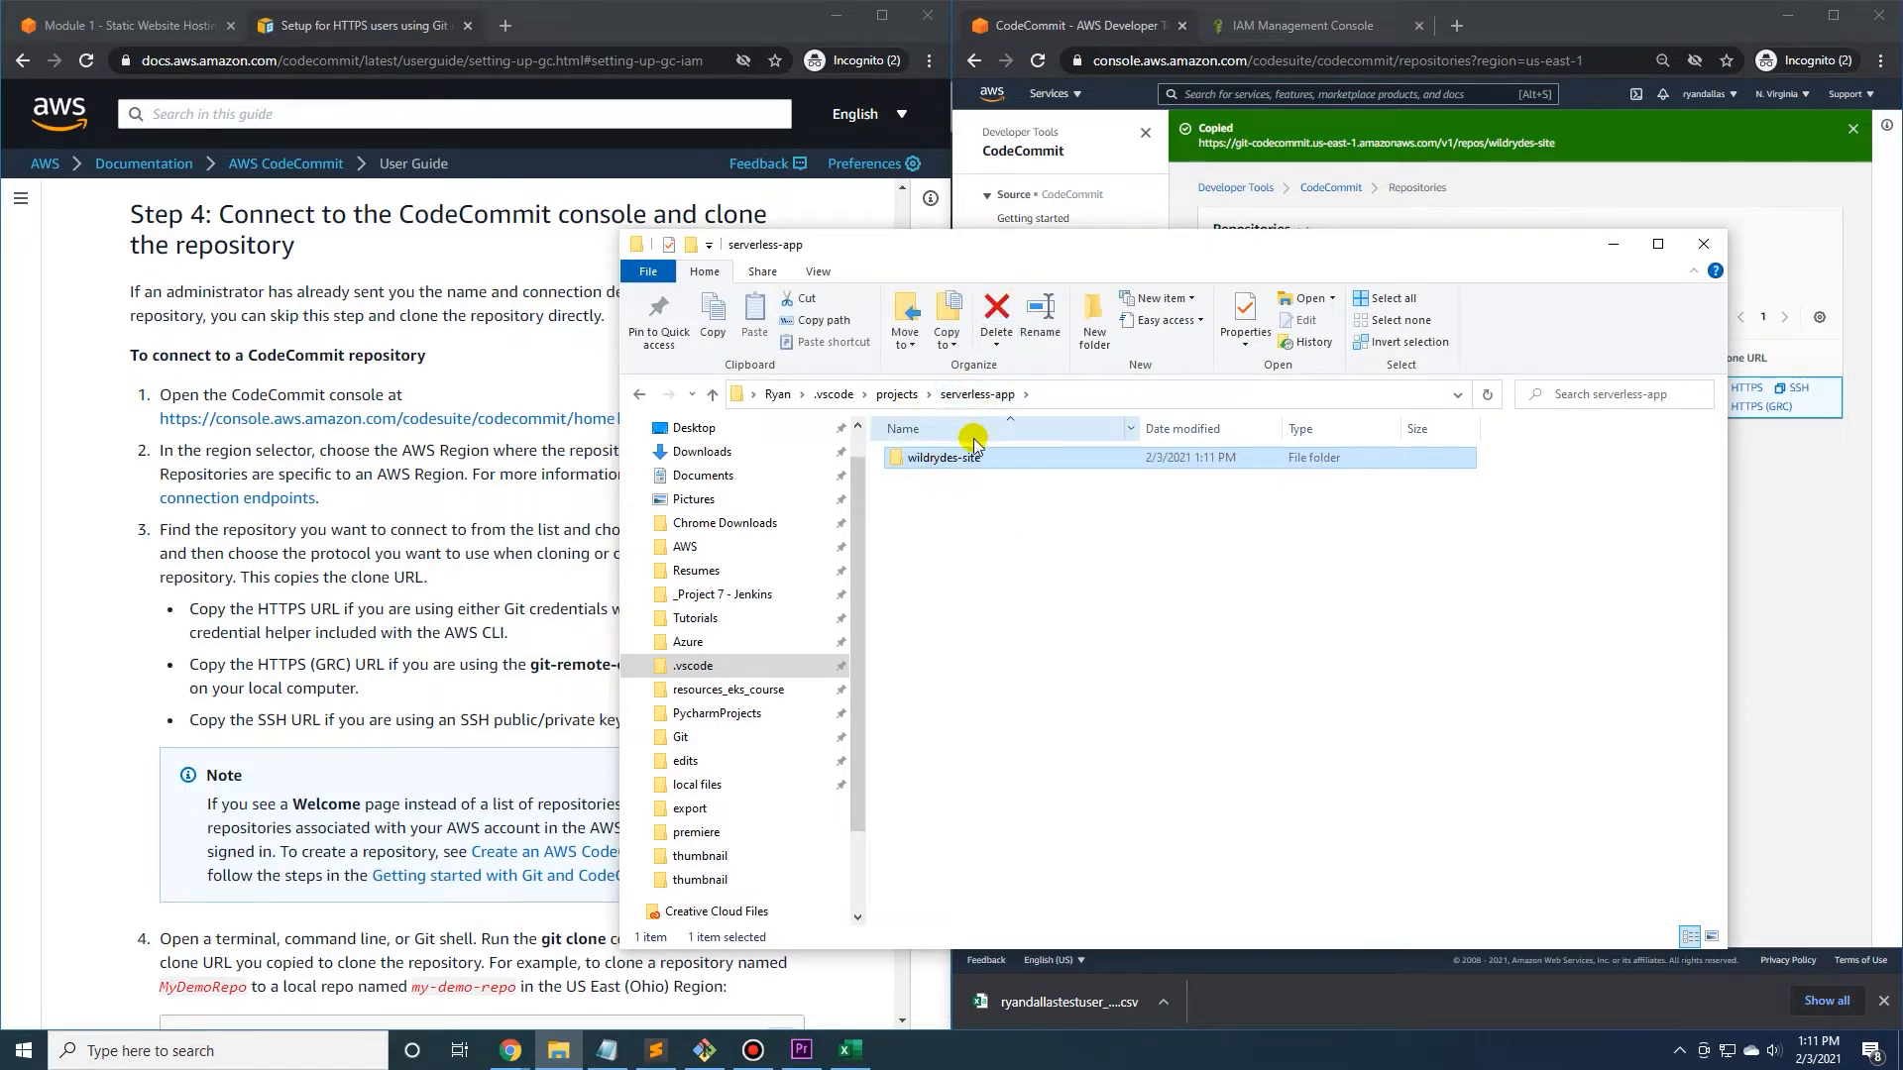
pyautogui.click(936, 495)
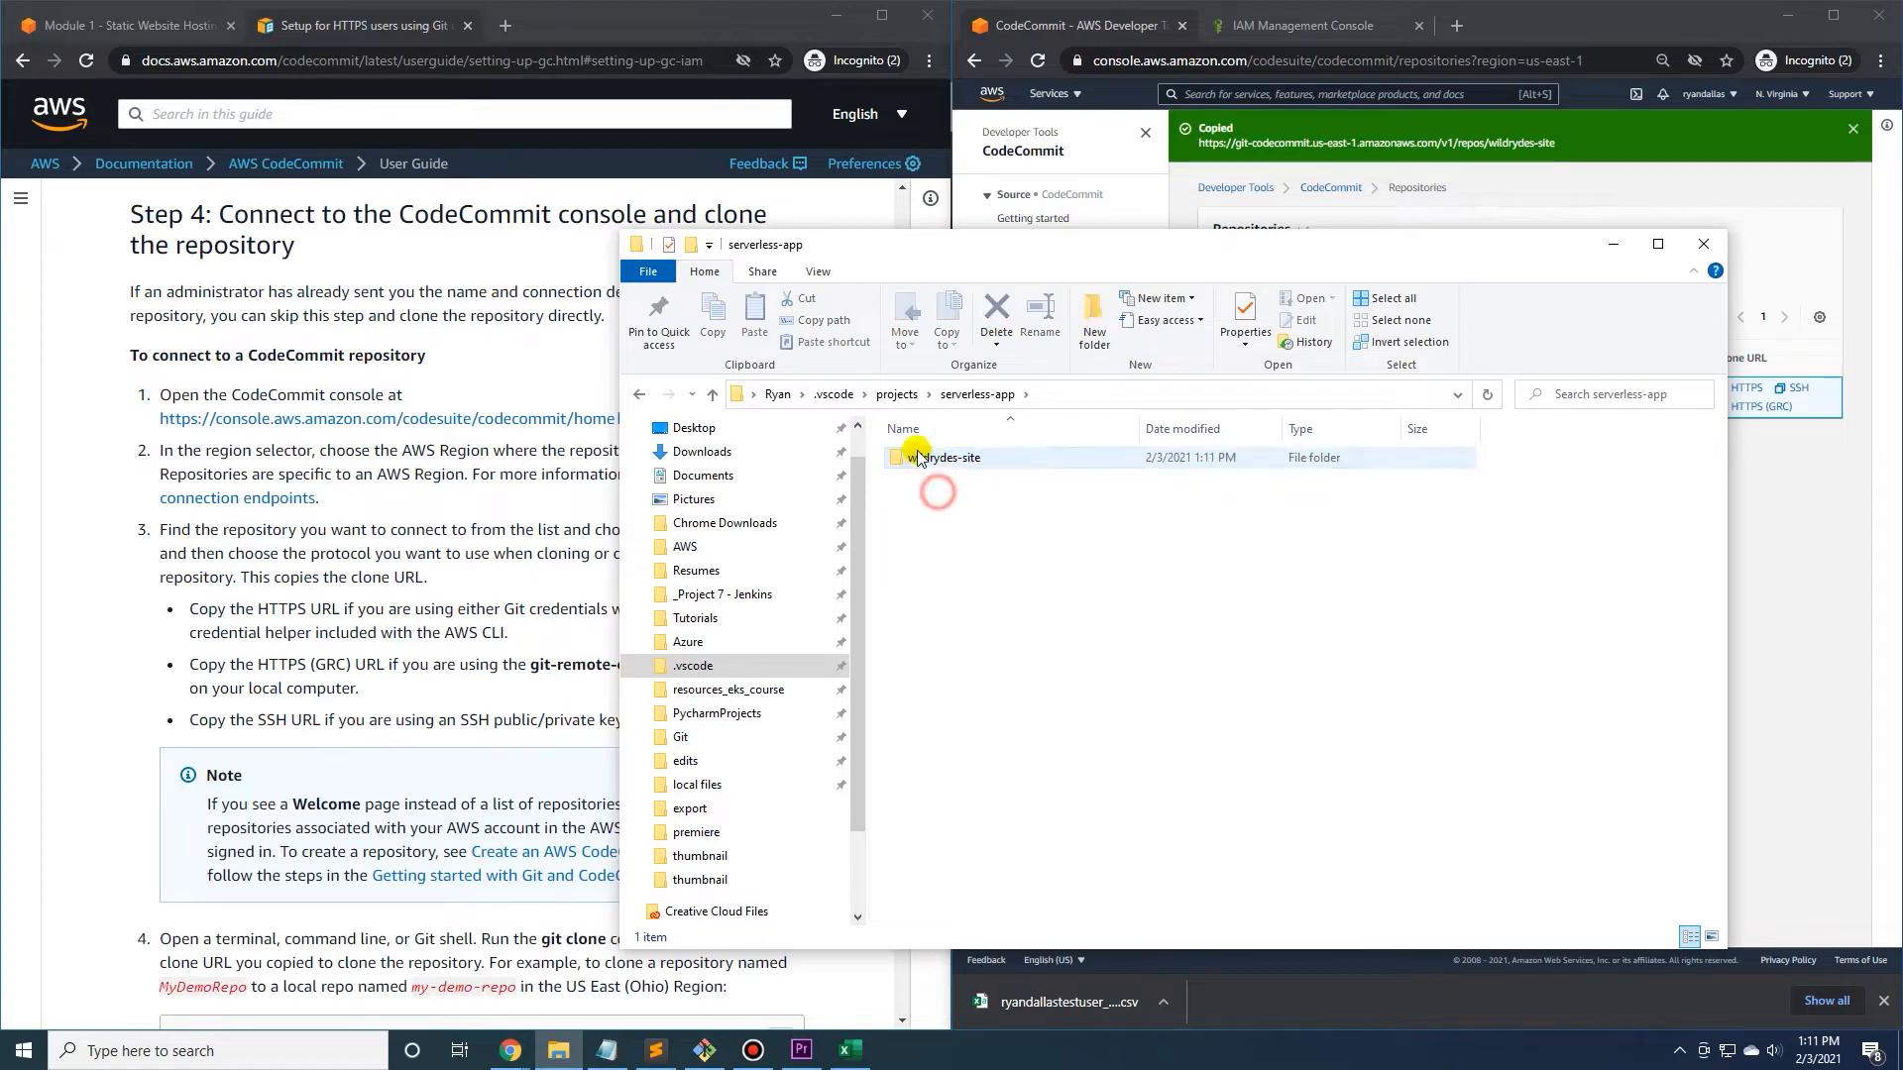
pyautogui.doubleClick(946, 462)
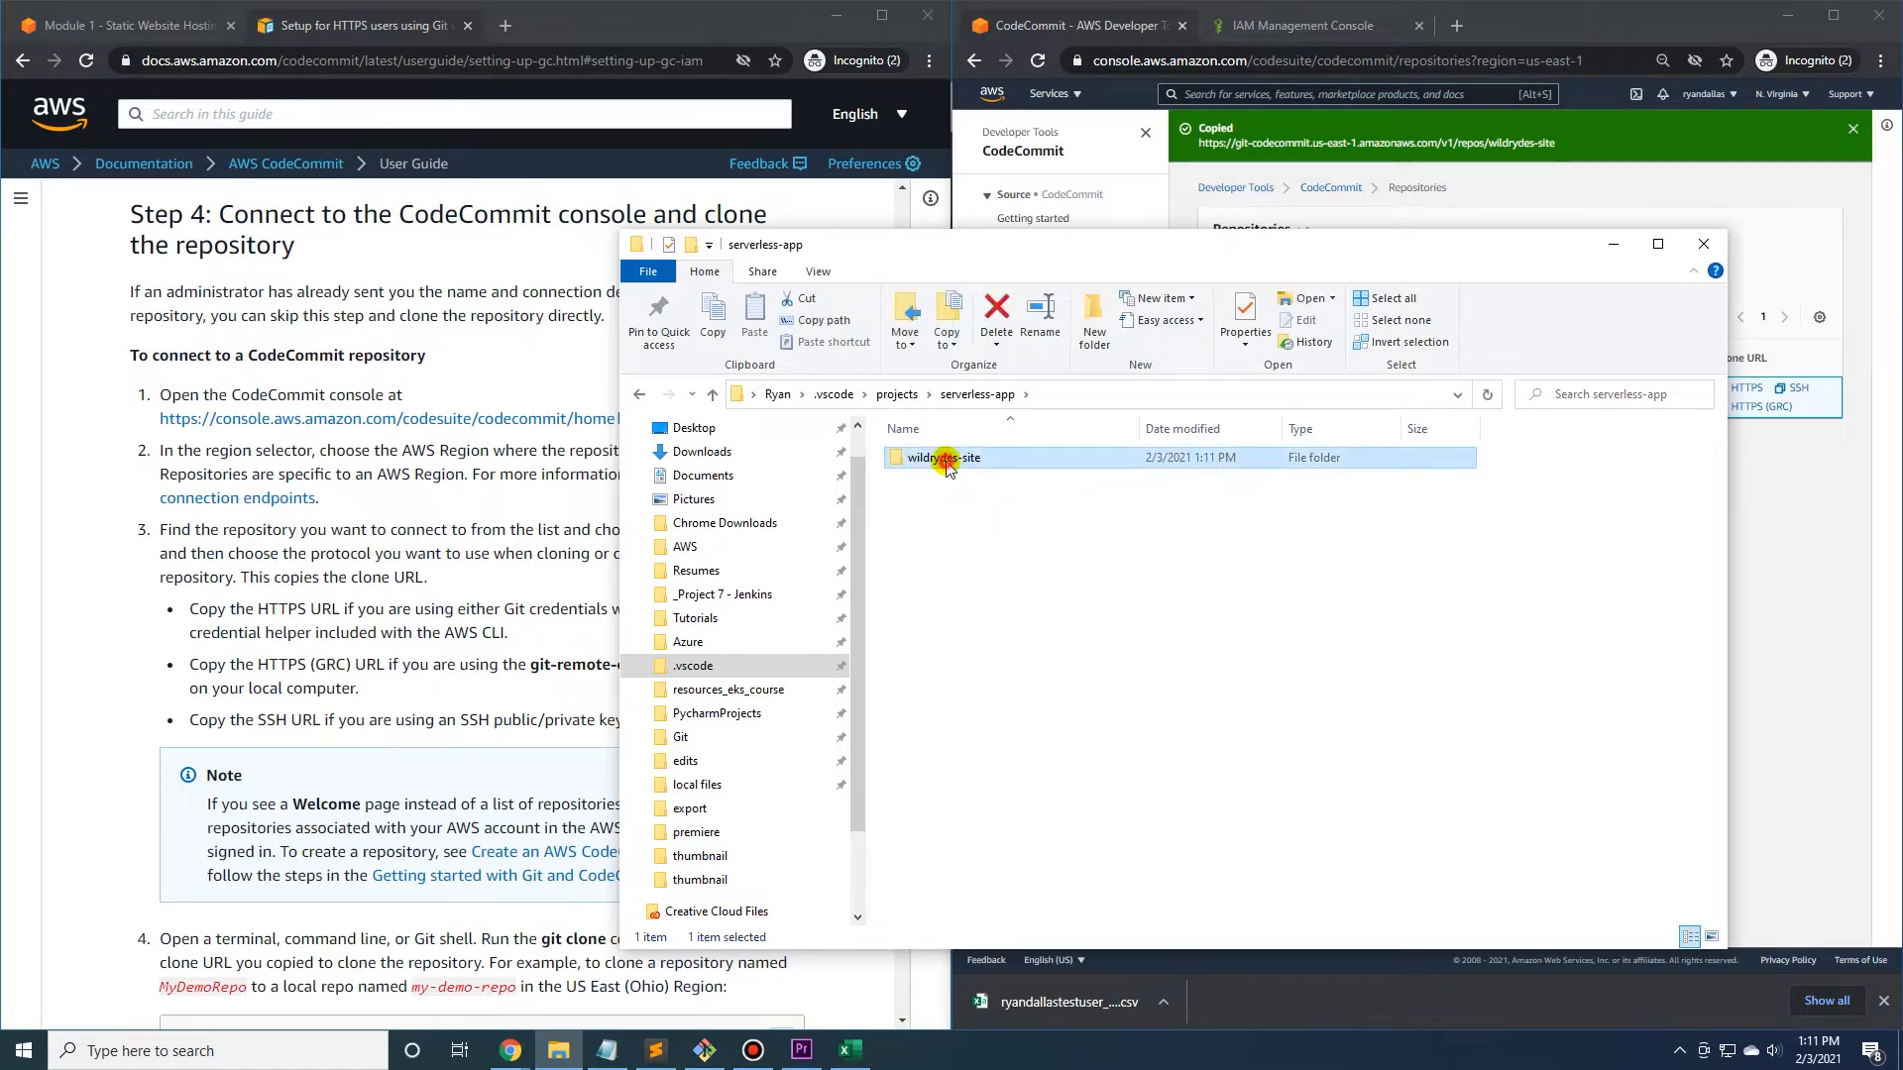
pyautogui.click(1612, 245)
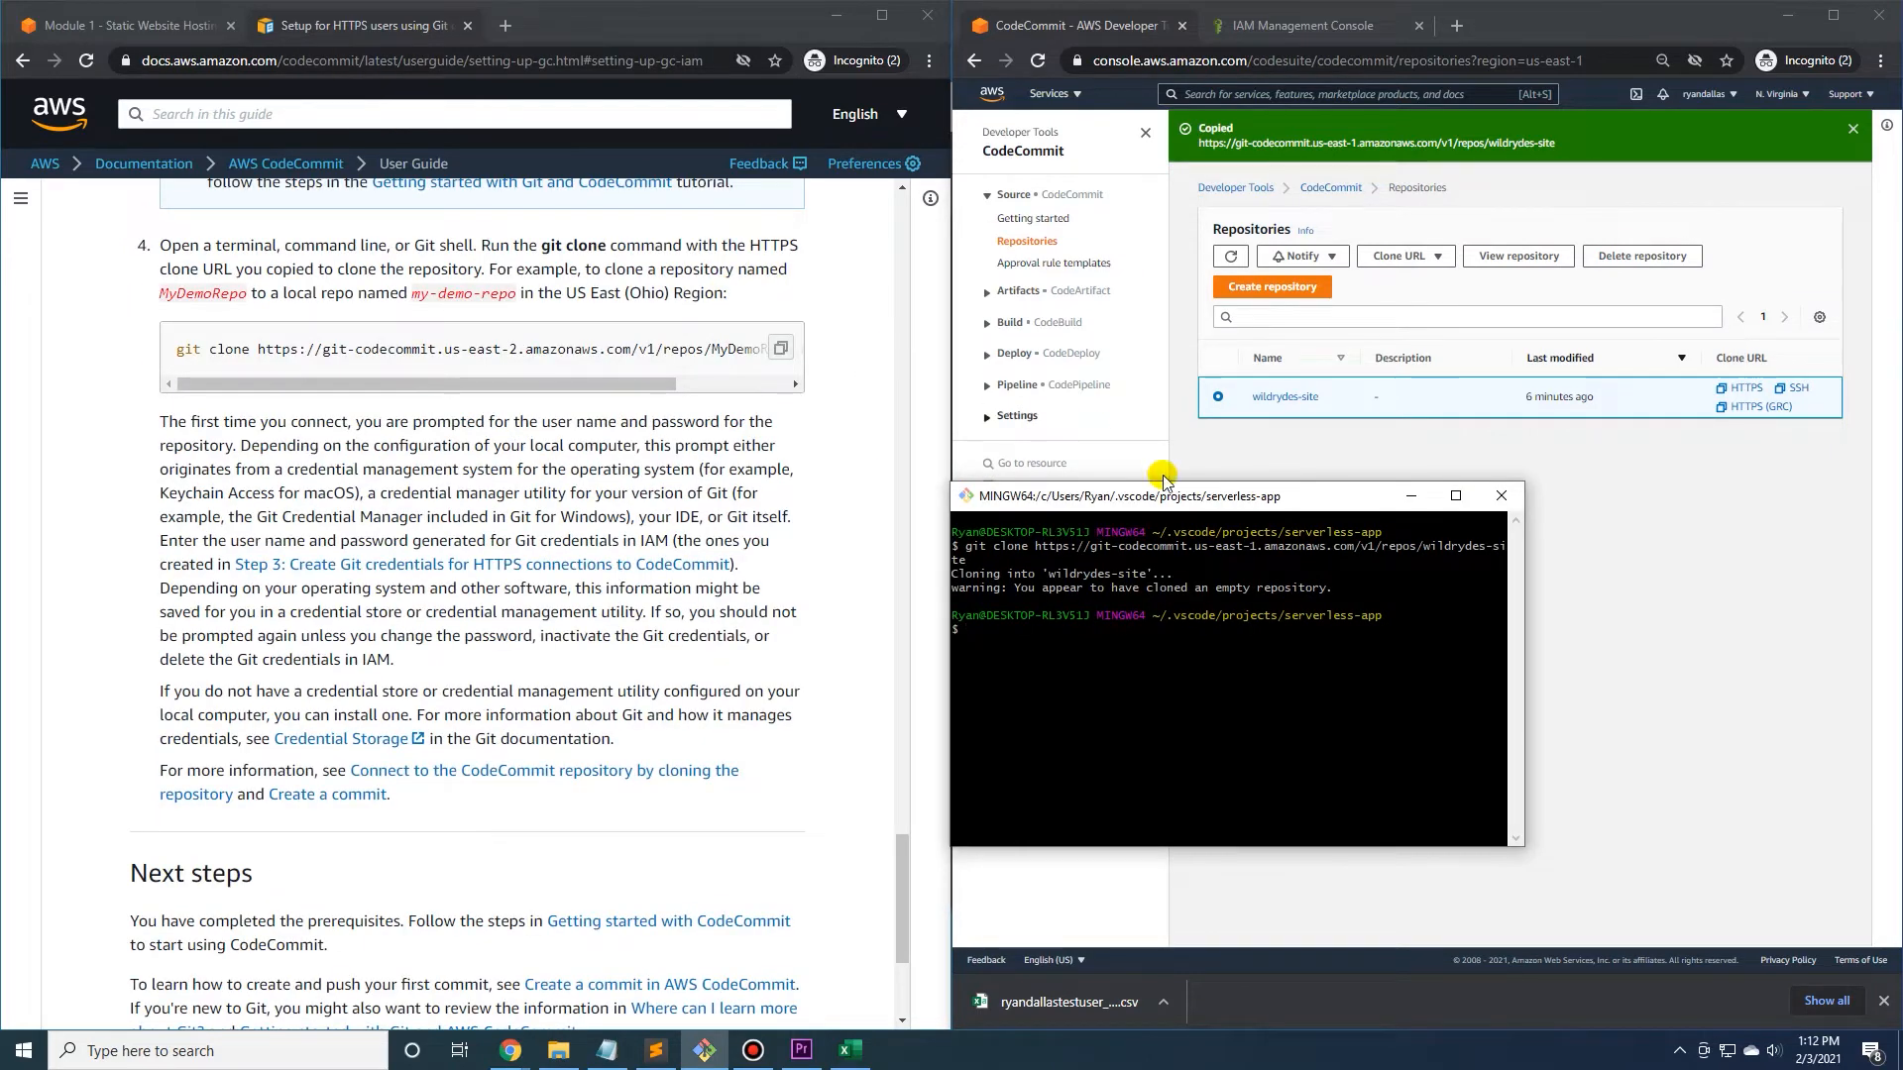
# Read the rest of the guide's git clone instructions through Next steps, moving the terminal window out of the way.
pyautogui.moveTo(1205, 510); pyautogui.dragTo(1145, 511)
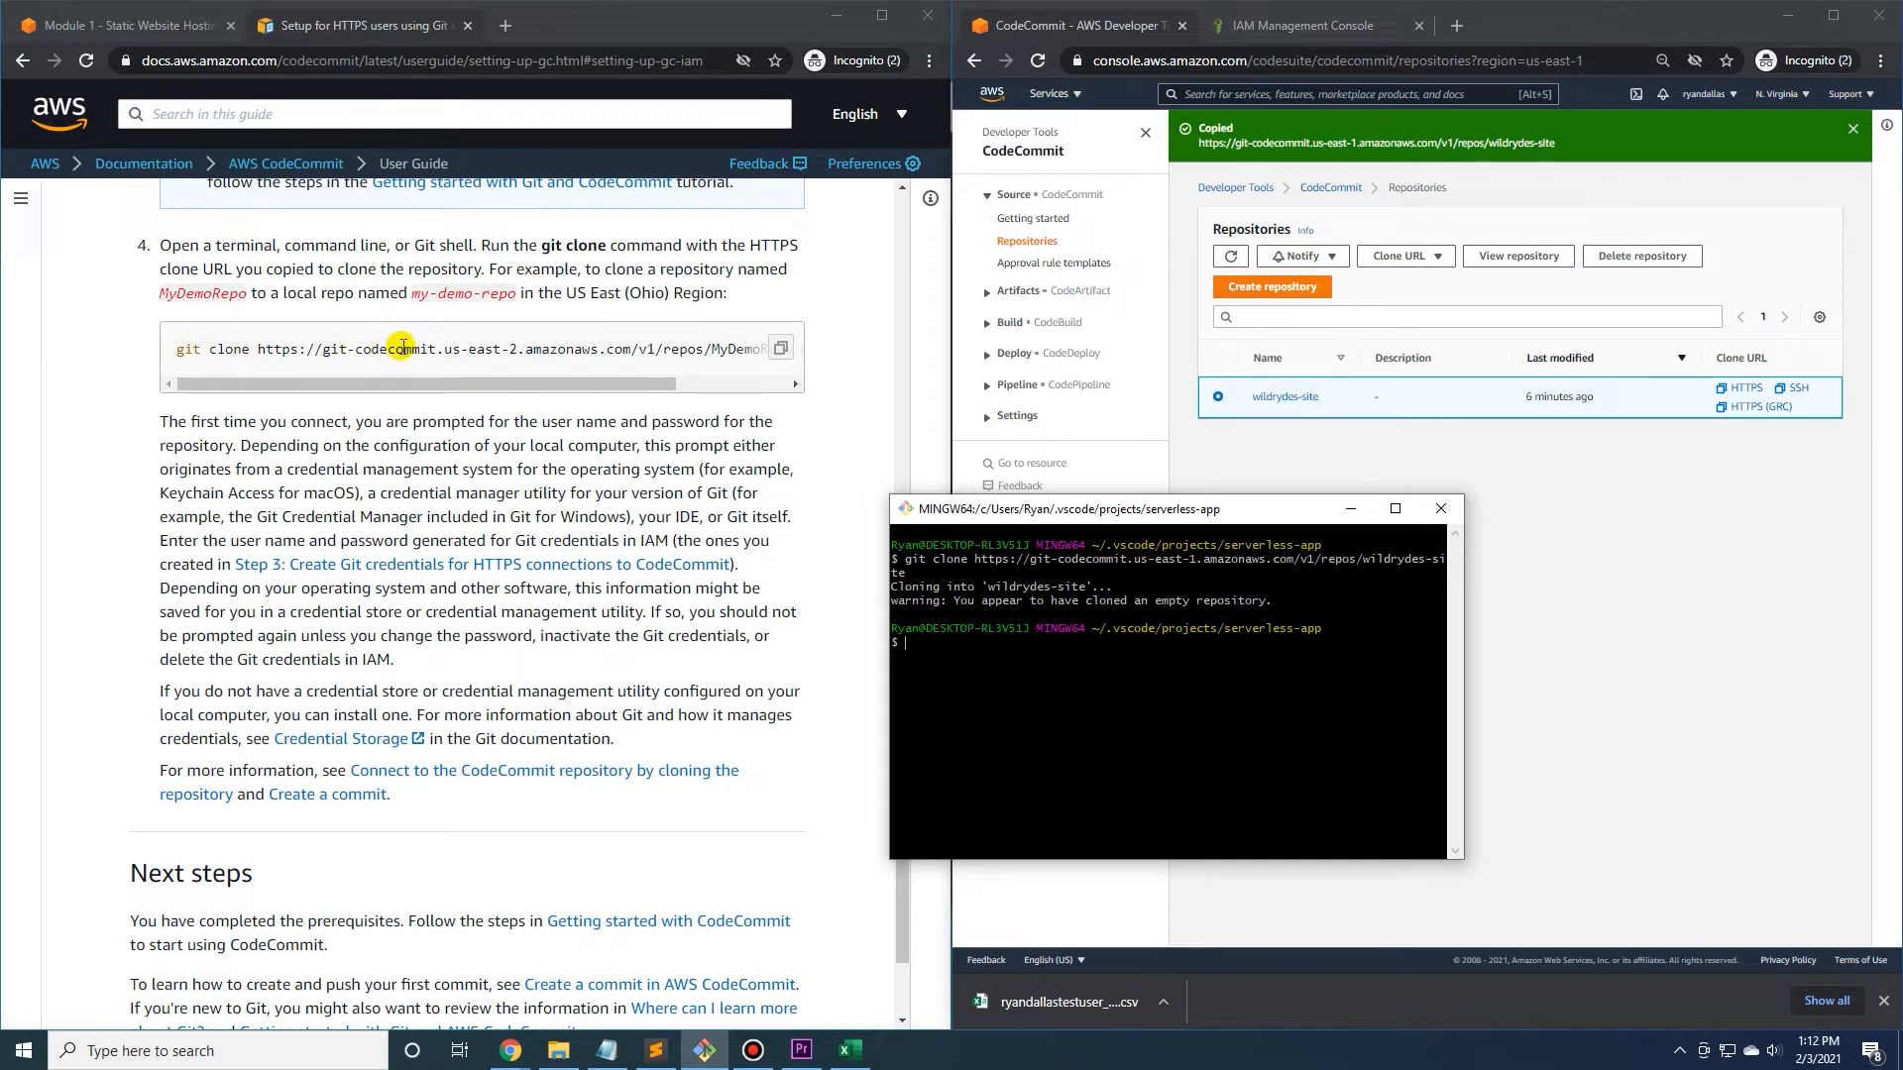
pyautogui.moveTo(1129, 517); pyautogui.dragTo(1058, 532)
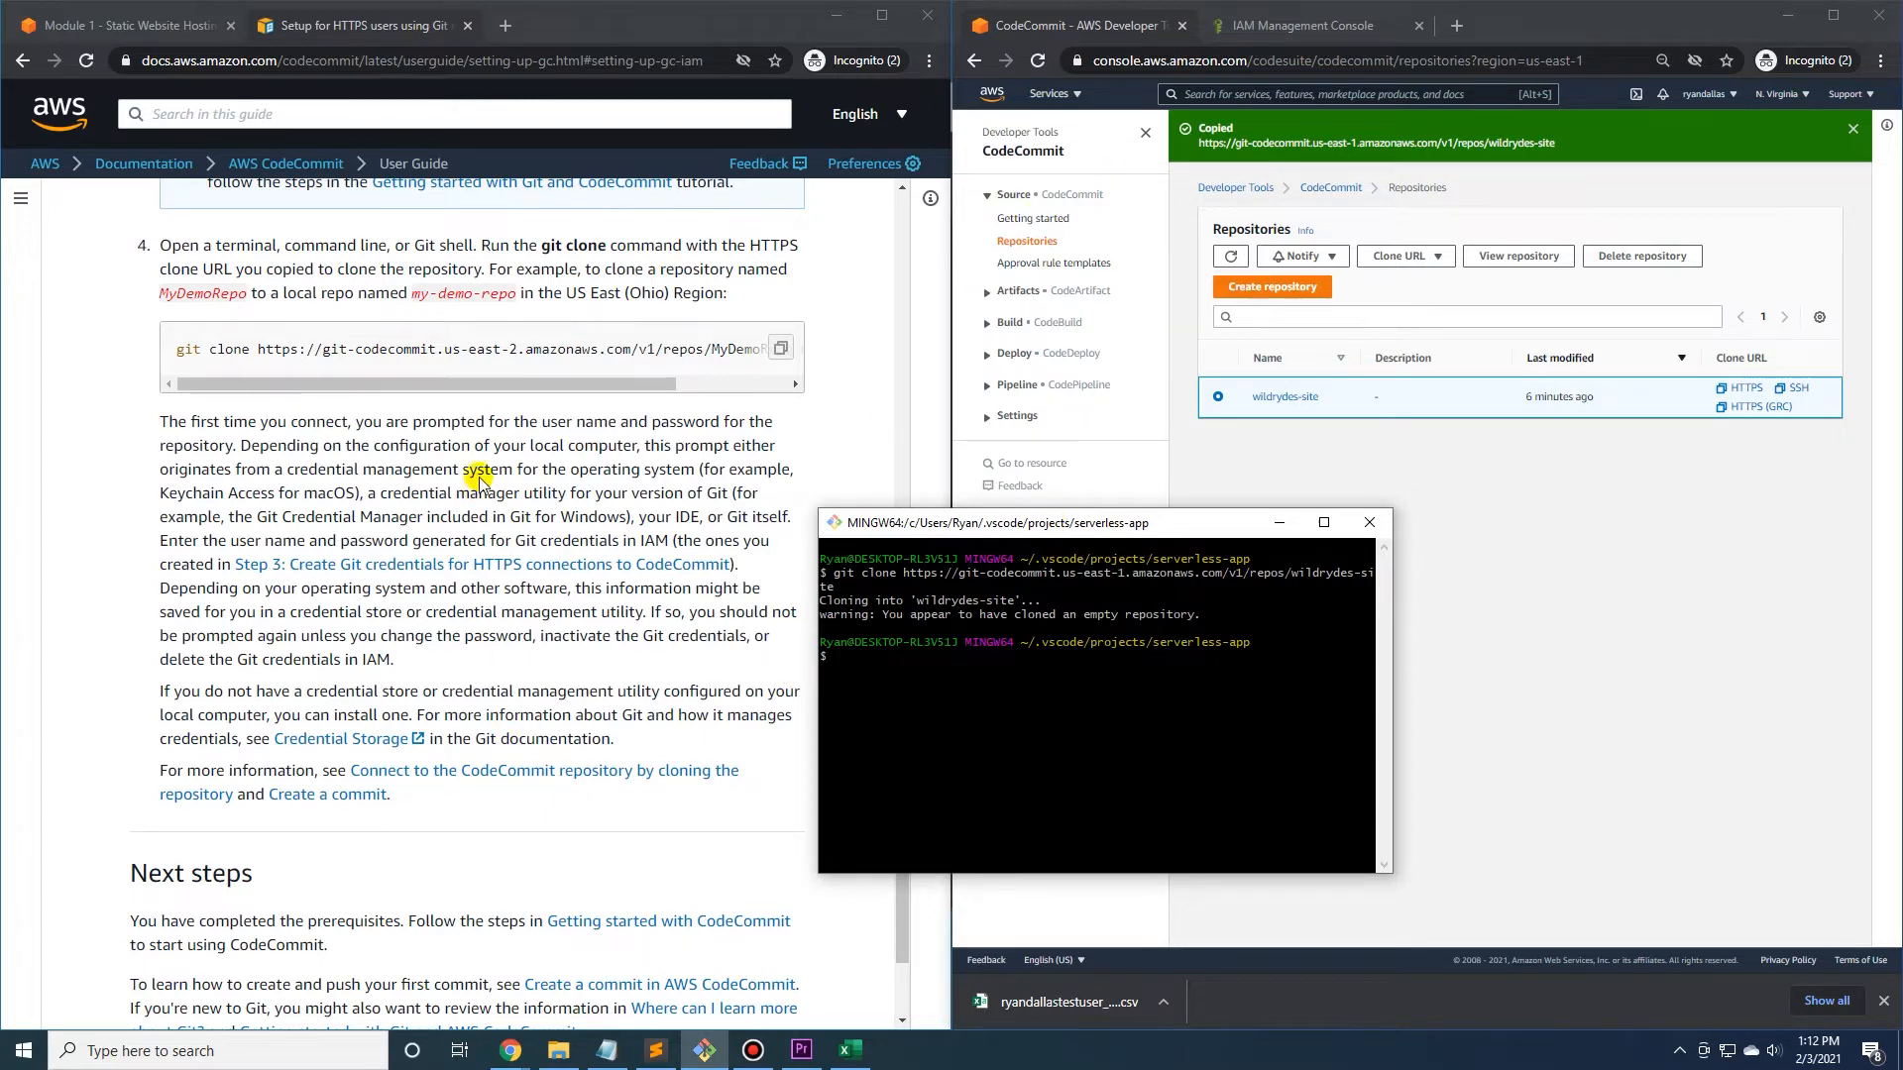
pyautogui.moveTo(959, 527); pyautogui.dragTo(1079, 530)
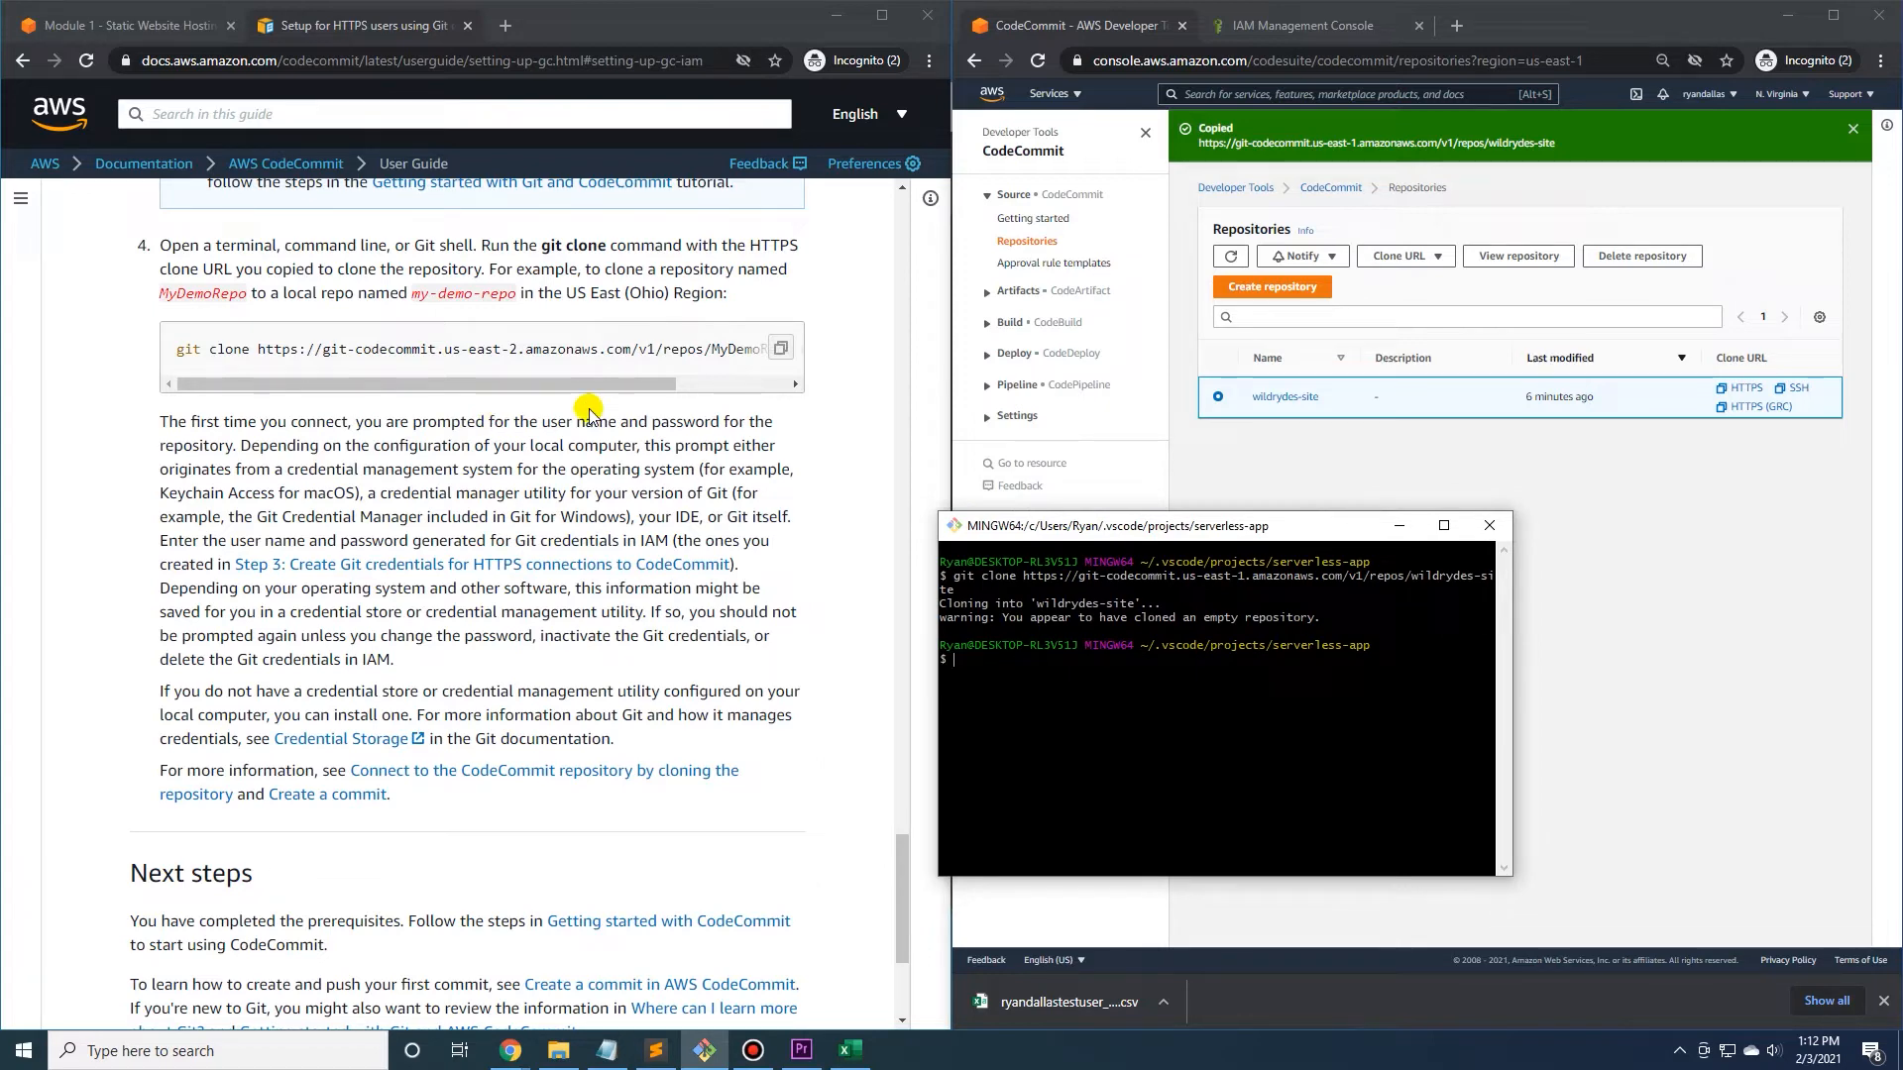
pyautogui.moveTo(1186, 529); pyautogui.dragTo(1069, 531)
pyautogui.scroll(-3, 511, 595)
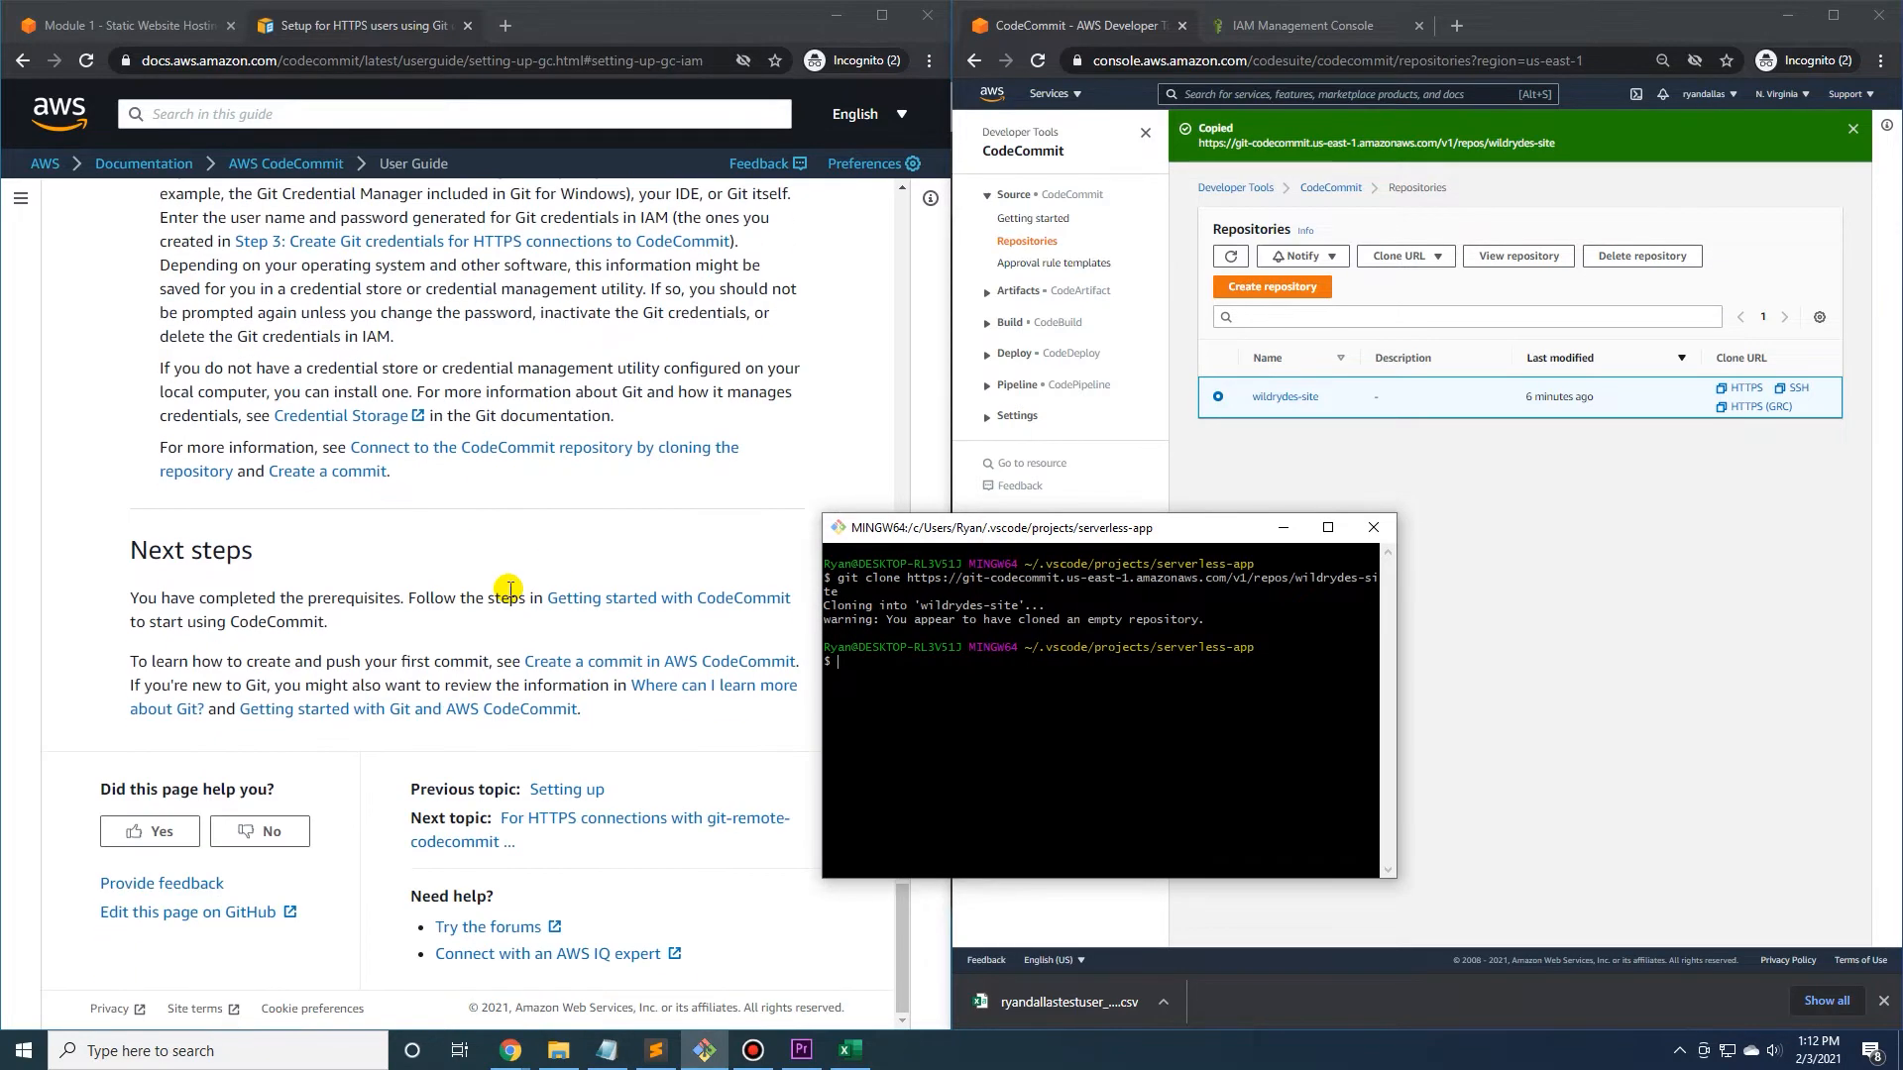
pyautogui.moveTo(1059, 538); pyautogui.dragTo(790, 538)
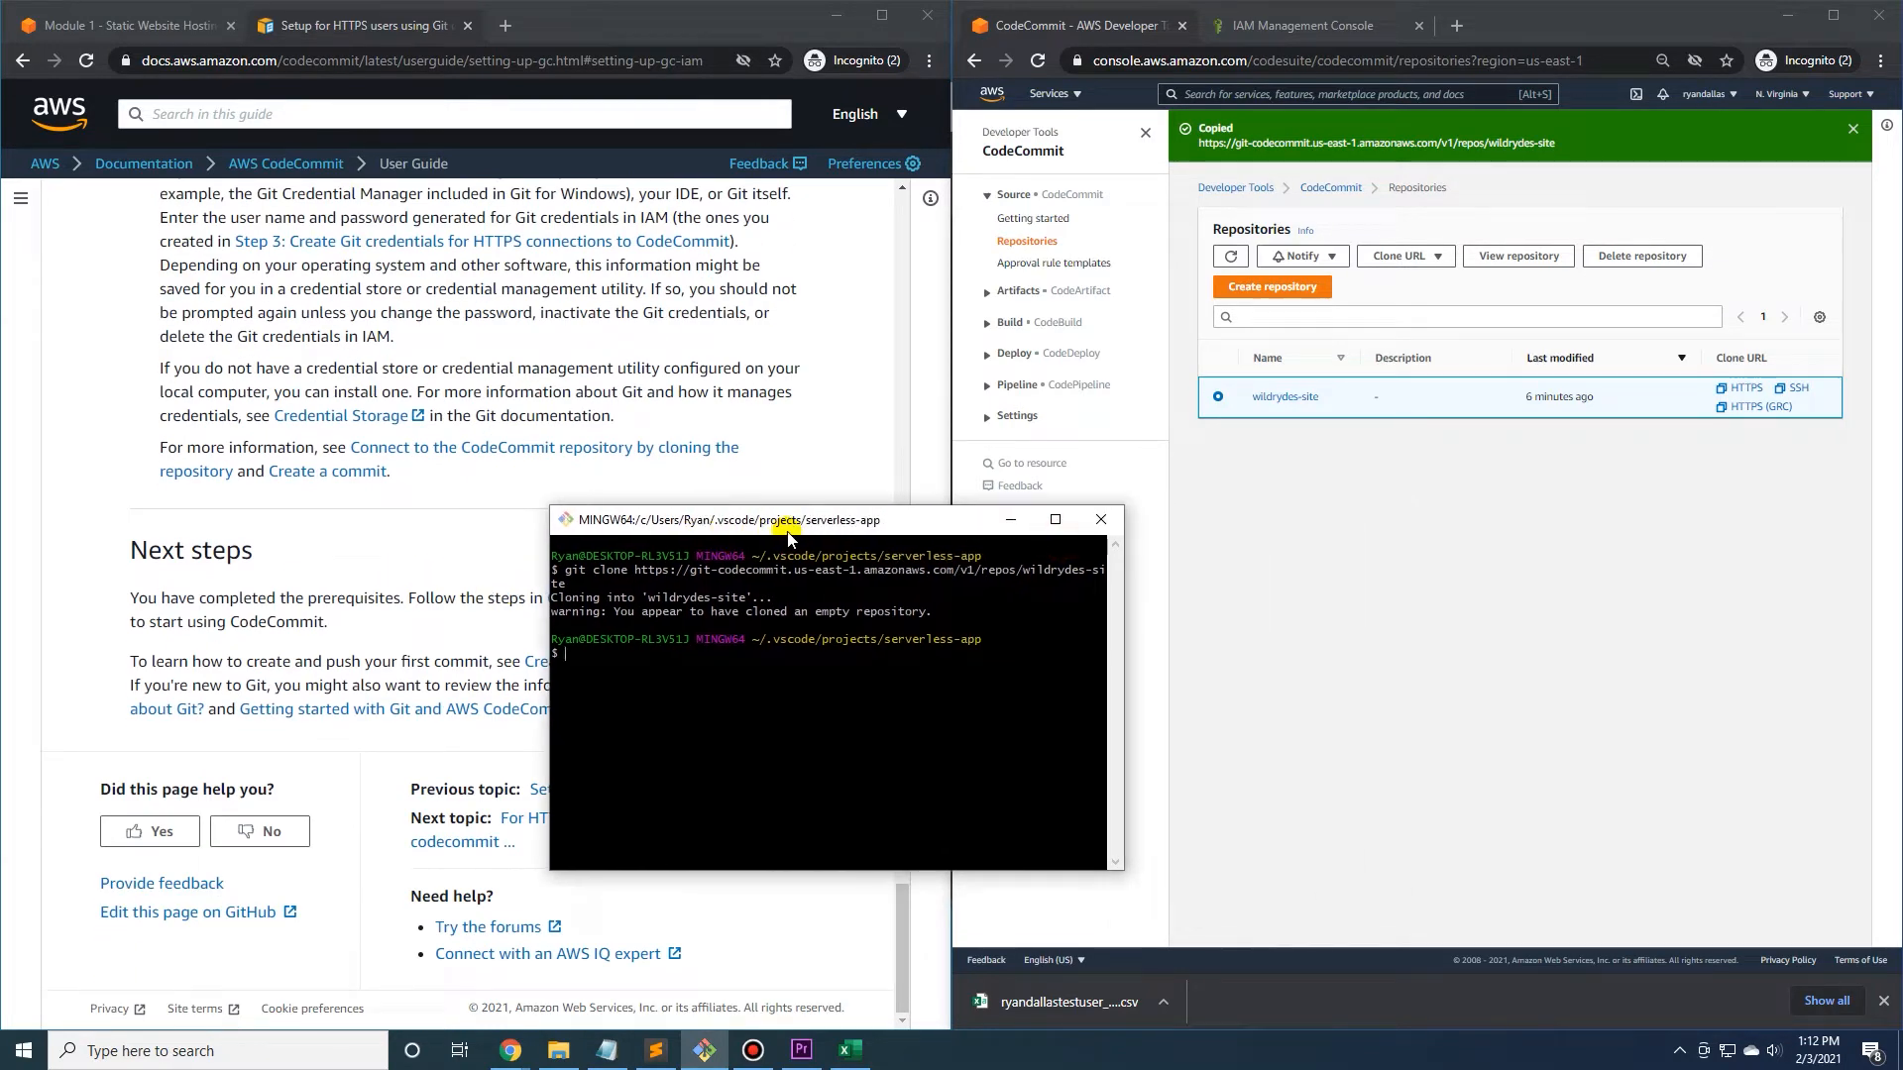
# Return to the Module 1 static website hosting tutorial and review its clone instructions under Create a Git repository.
pyautogui.click(164, 38)
pyautogui.moveTo(960, 523); pyautogui.dragTo(1284, 552)
pyautogui.click(352, 327)
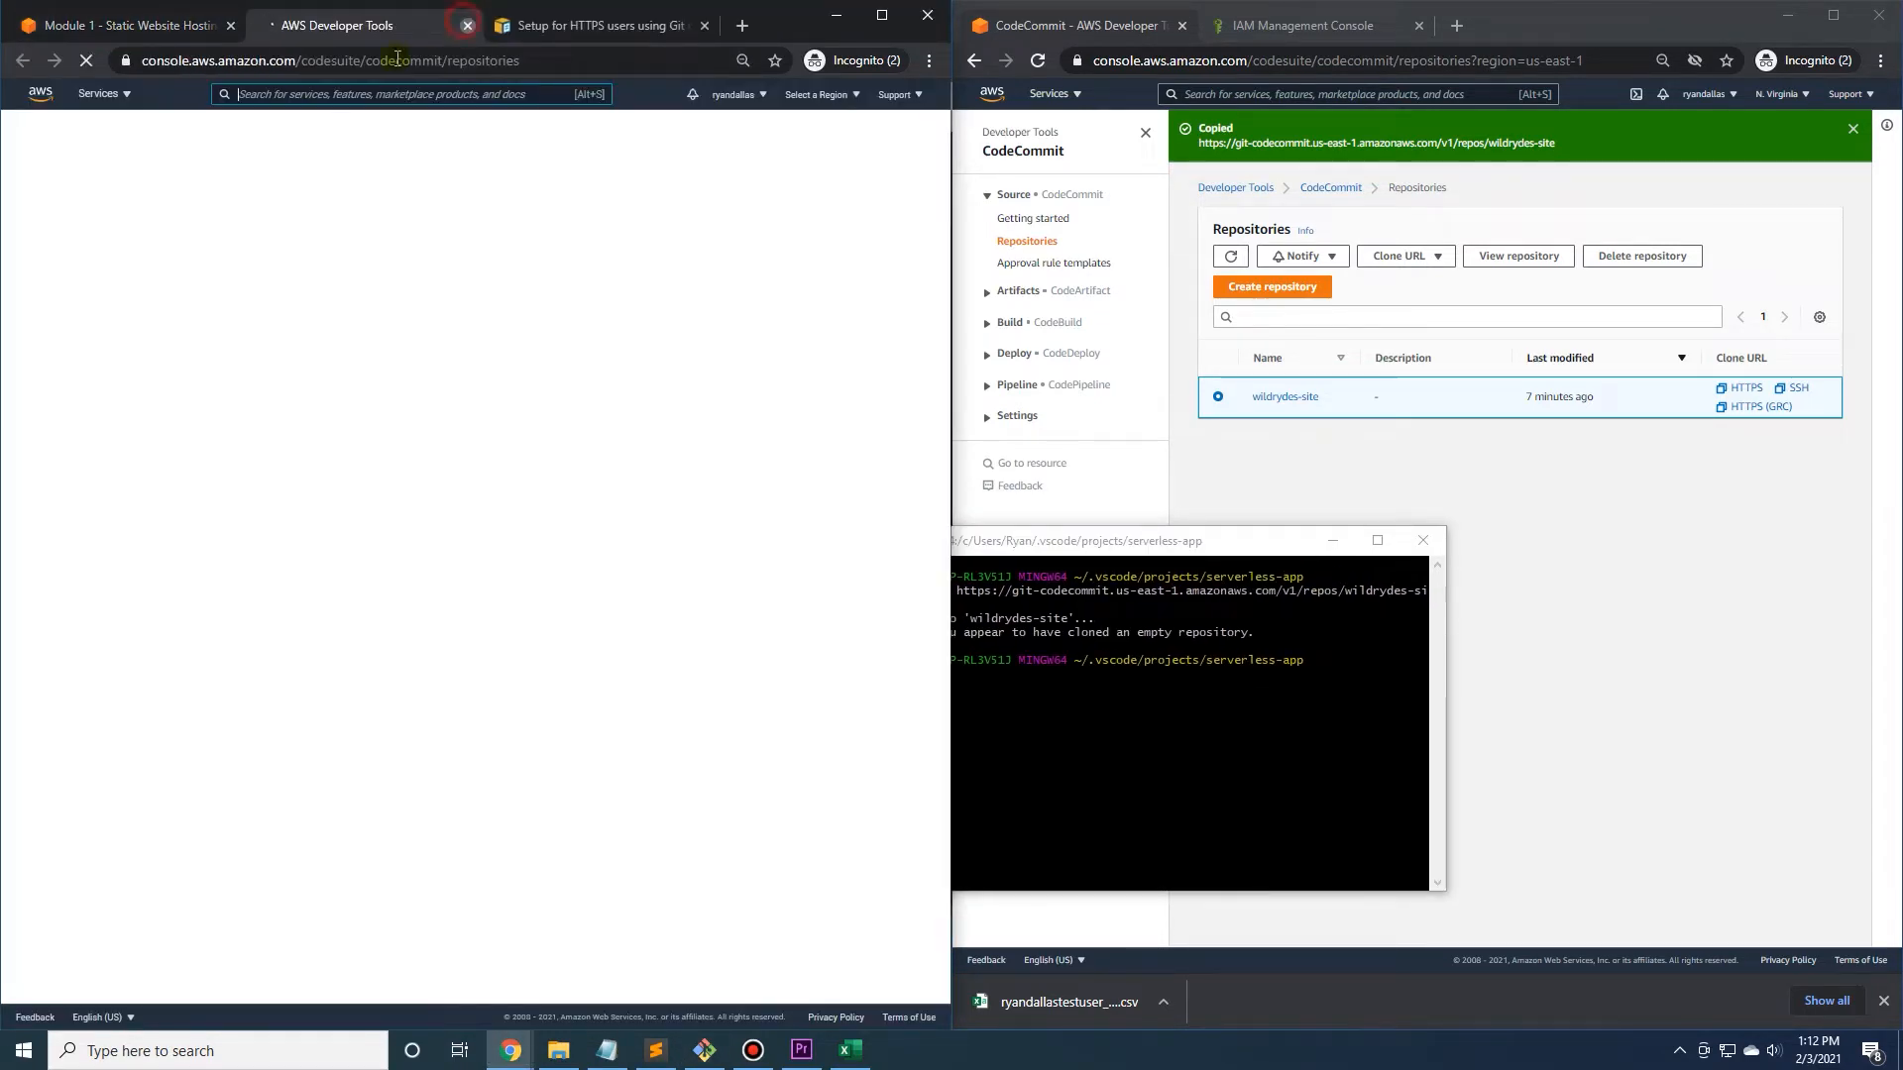
pyautogui.click(467, 24)
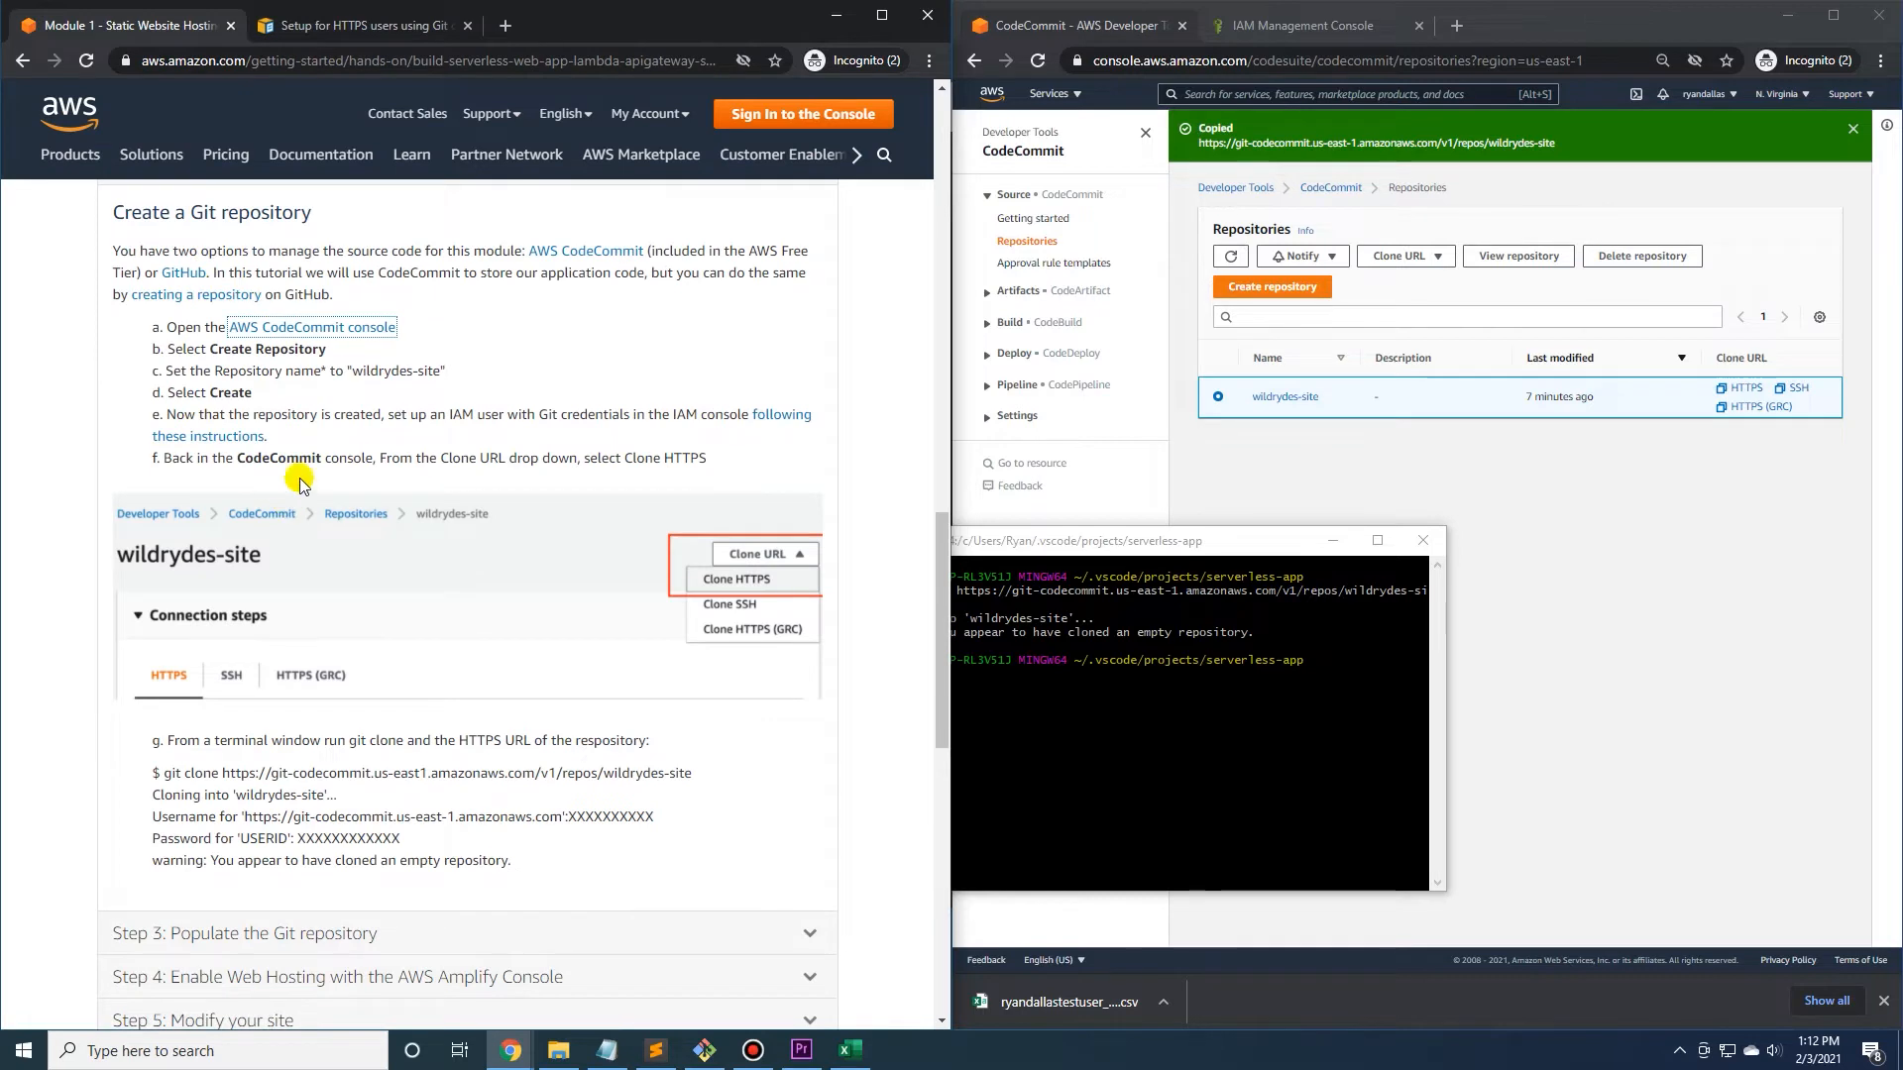
pyautogui.scroll(-2, 443, 447)
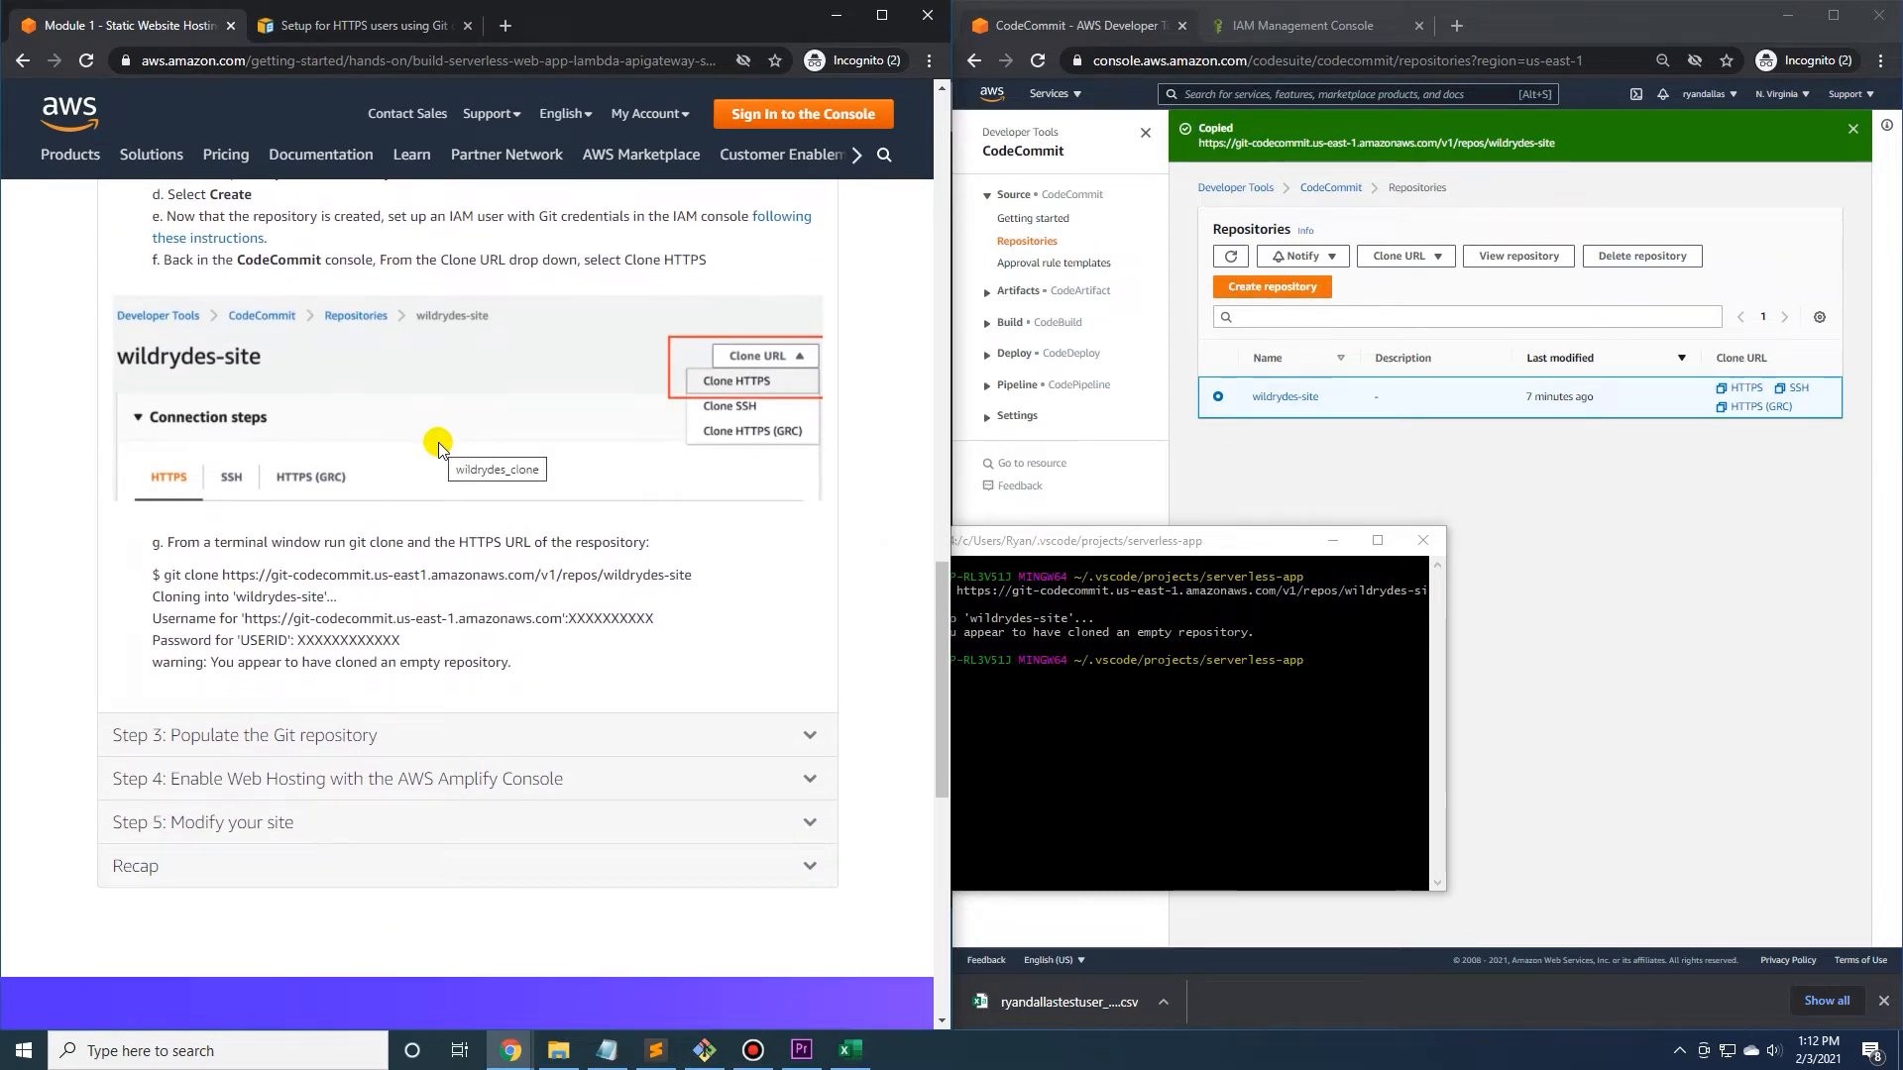
# Uncover the terminal window and expand Step 3: Populate the Git repository in the tutorial.
pyautogui.moveTo(1093, 542); pyautogui.dragTo(1171, 535)
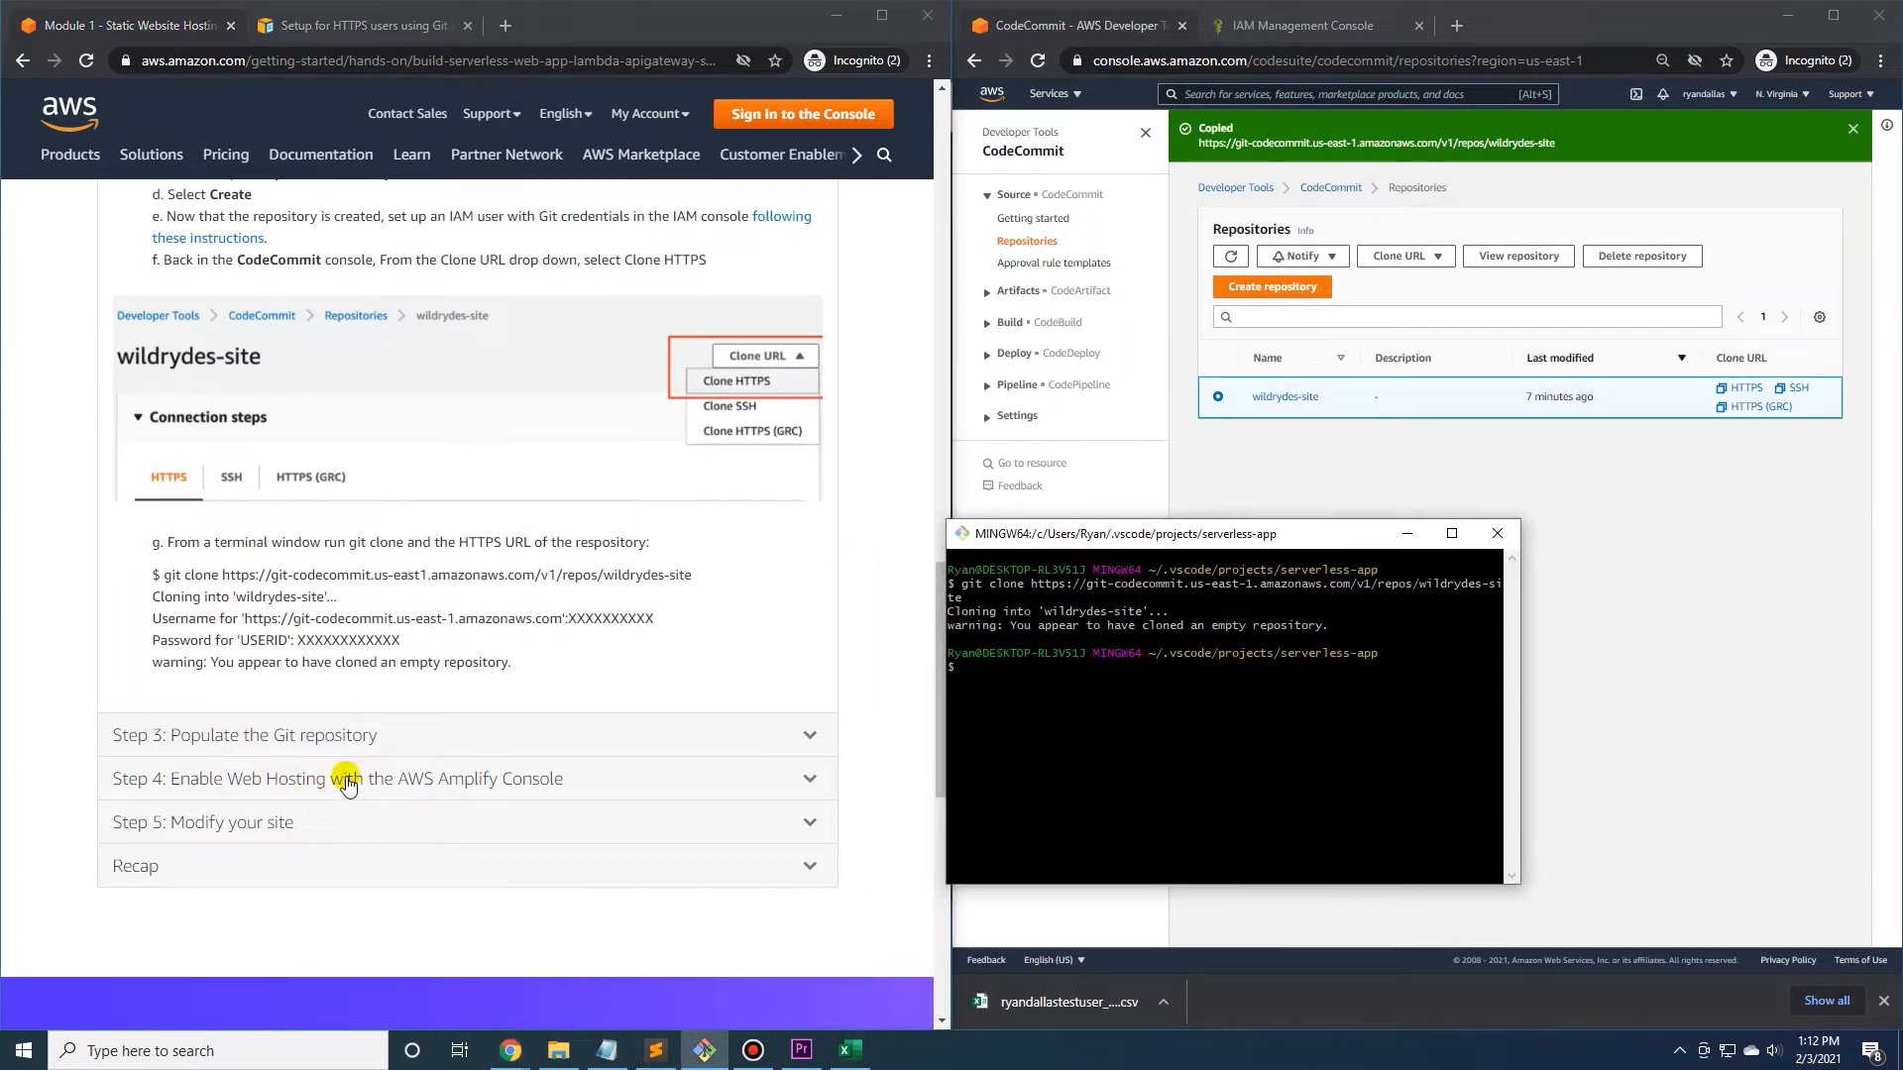
pyautogui.click(307, 733)
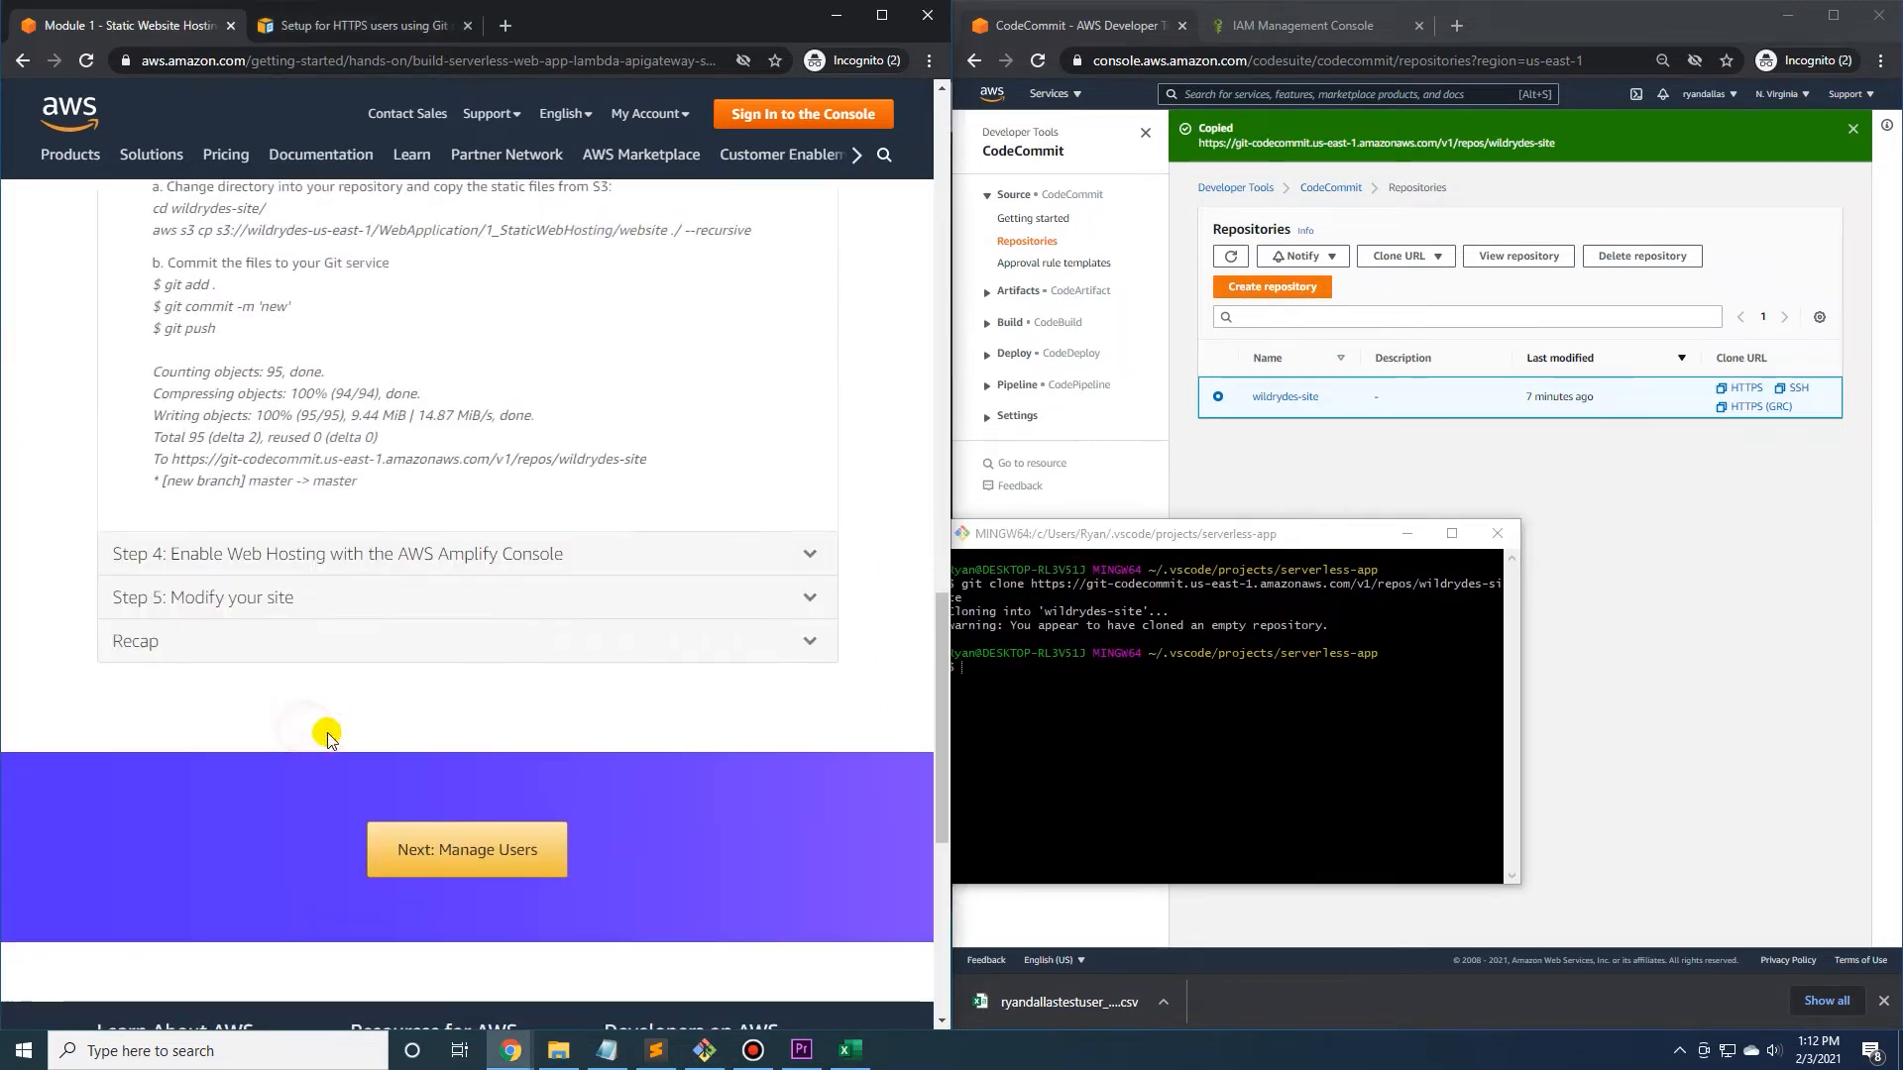
pyautogui.scroll(3, 348, 704)
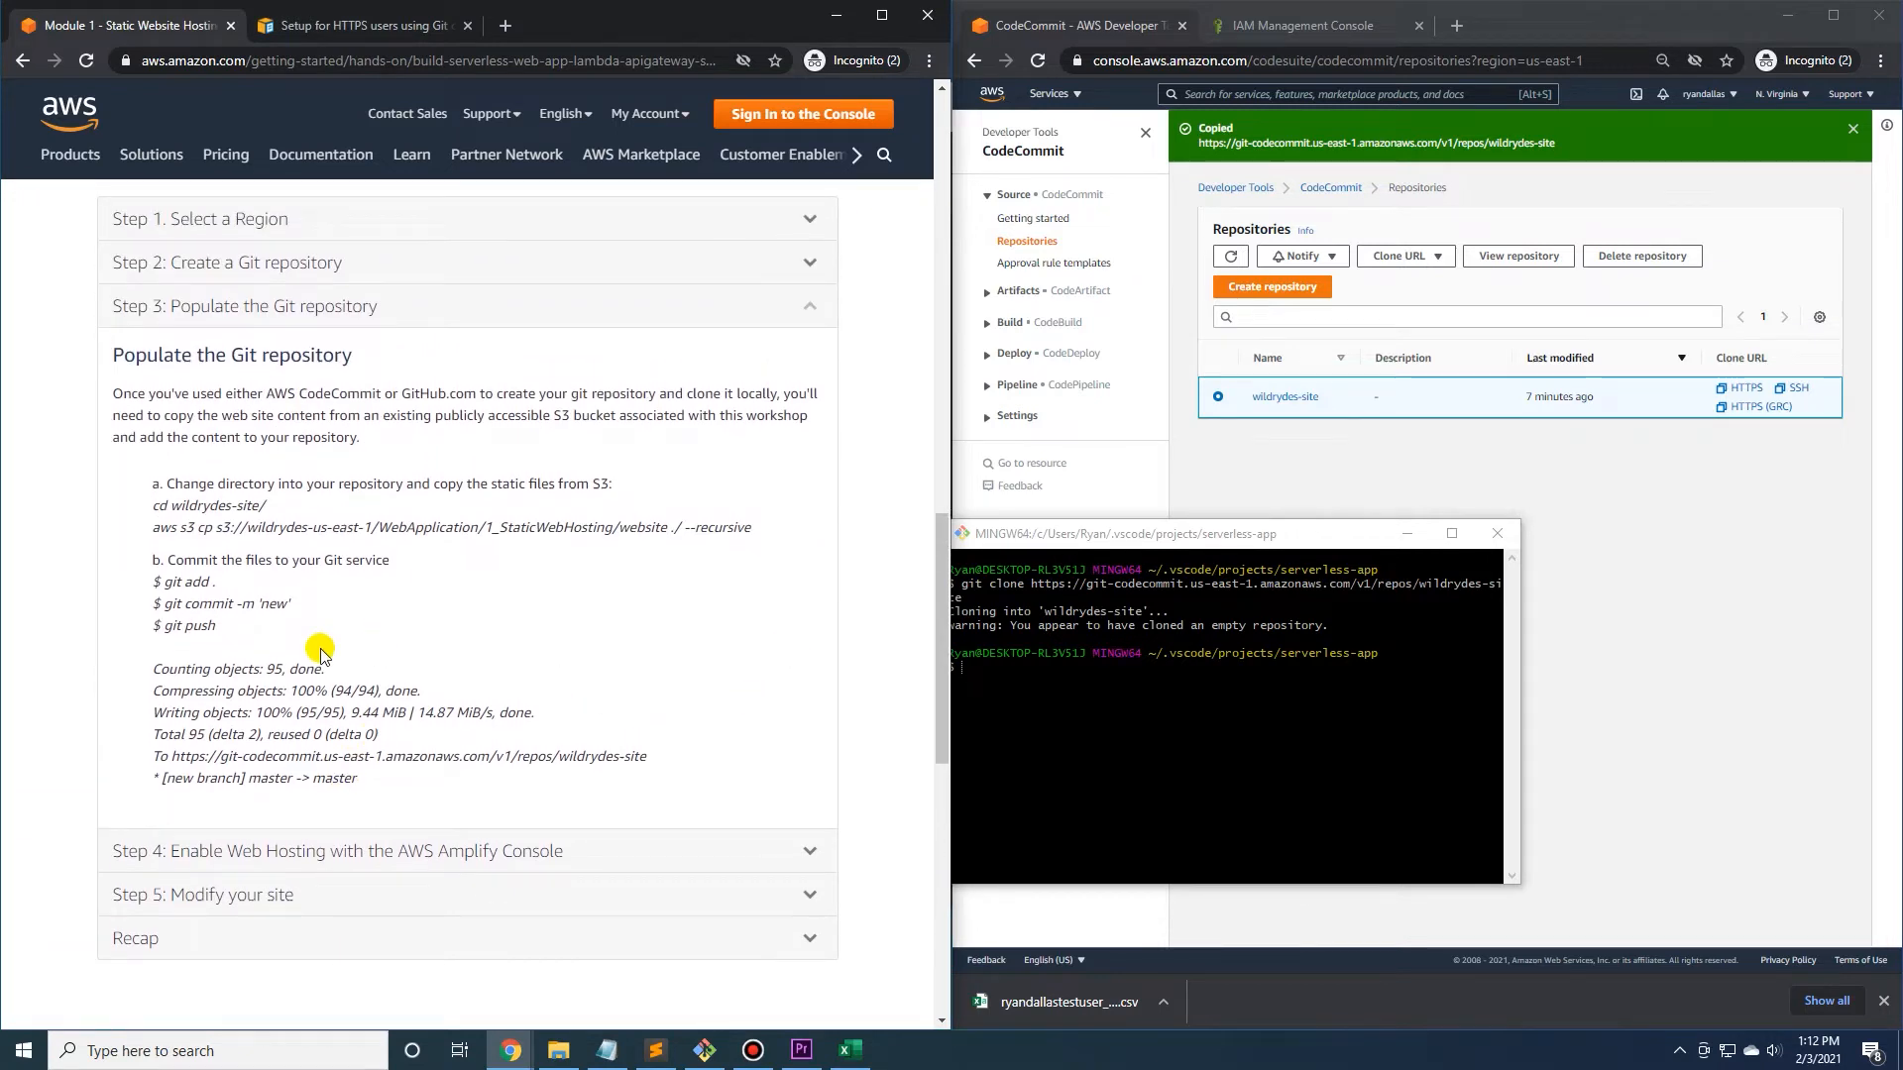
# In Git Bash, list the serverless-app contents, change into the wildrydes-site directory and clear the terminal.
pyautogui.moveTo(1095, 545); pyautogui.dragTo(1100, 543)
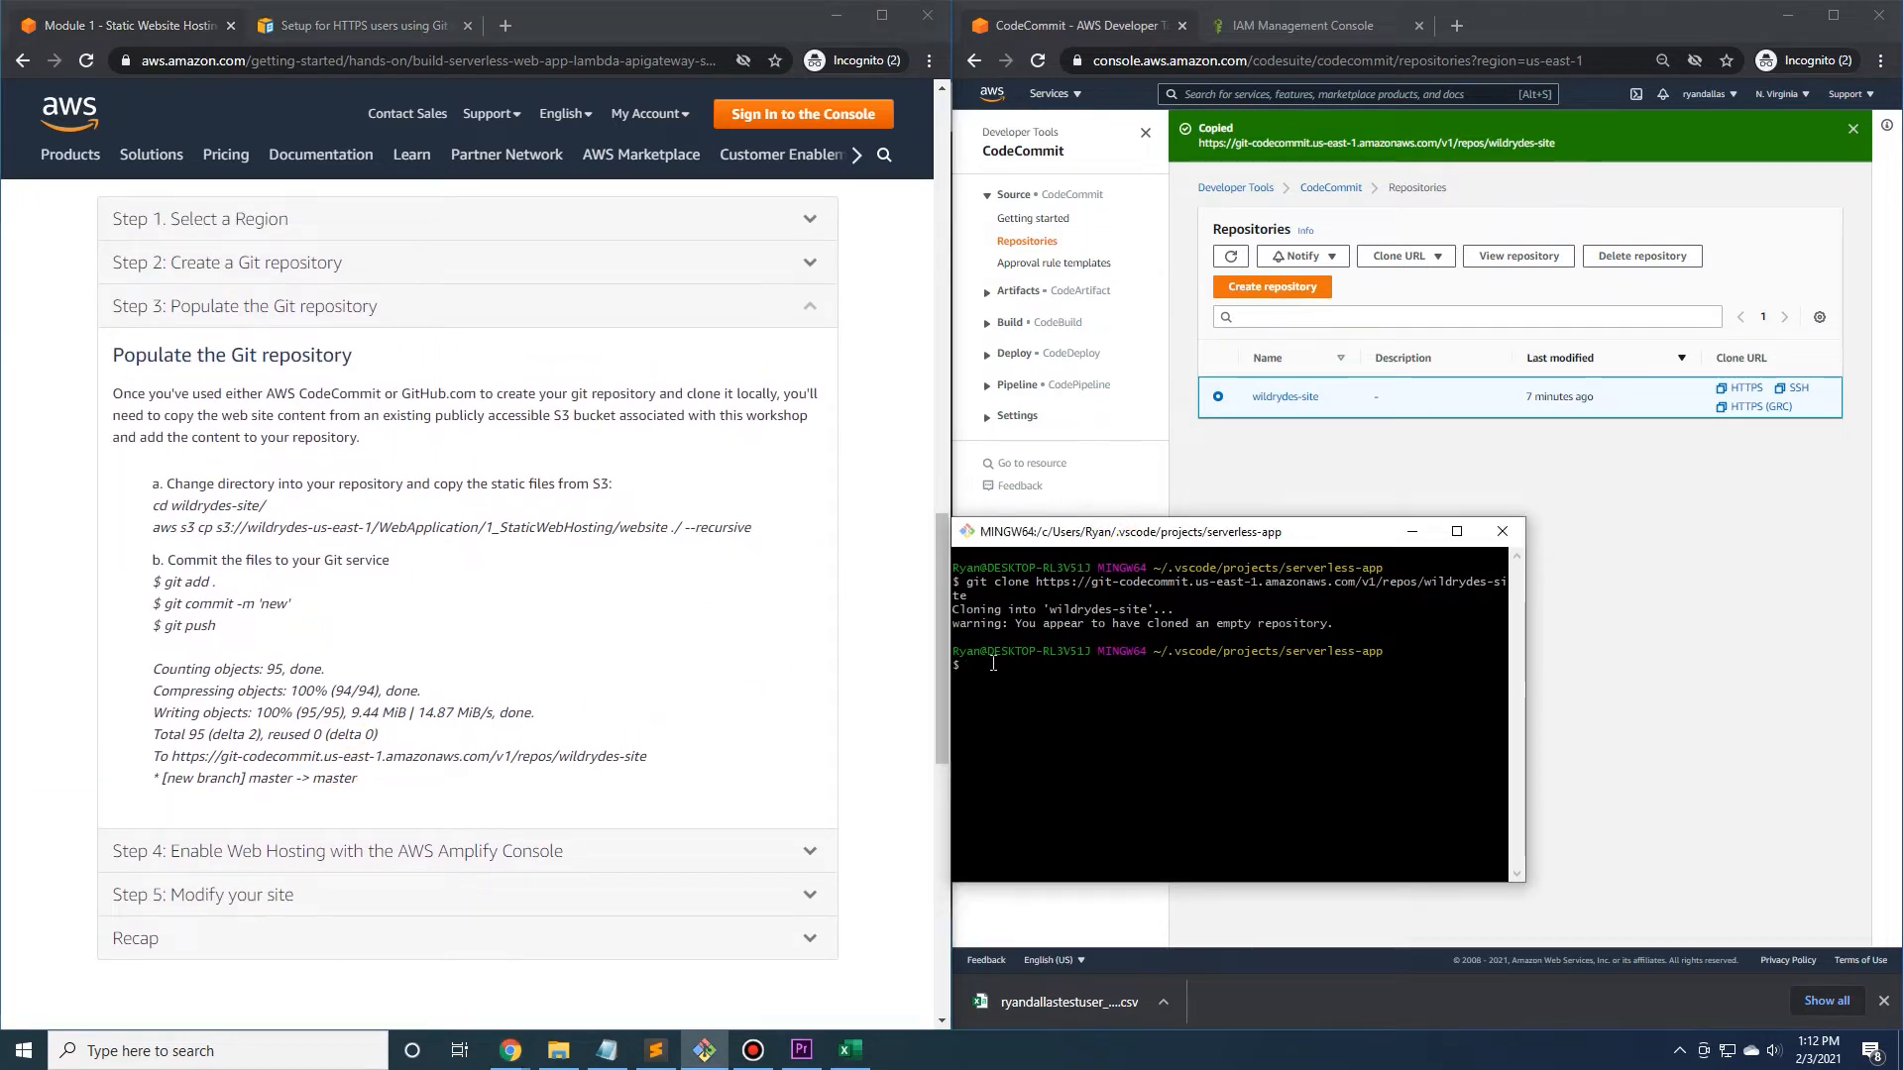
pyautogui.write('ls')
pyautogui.press('Return')
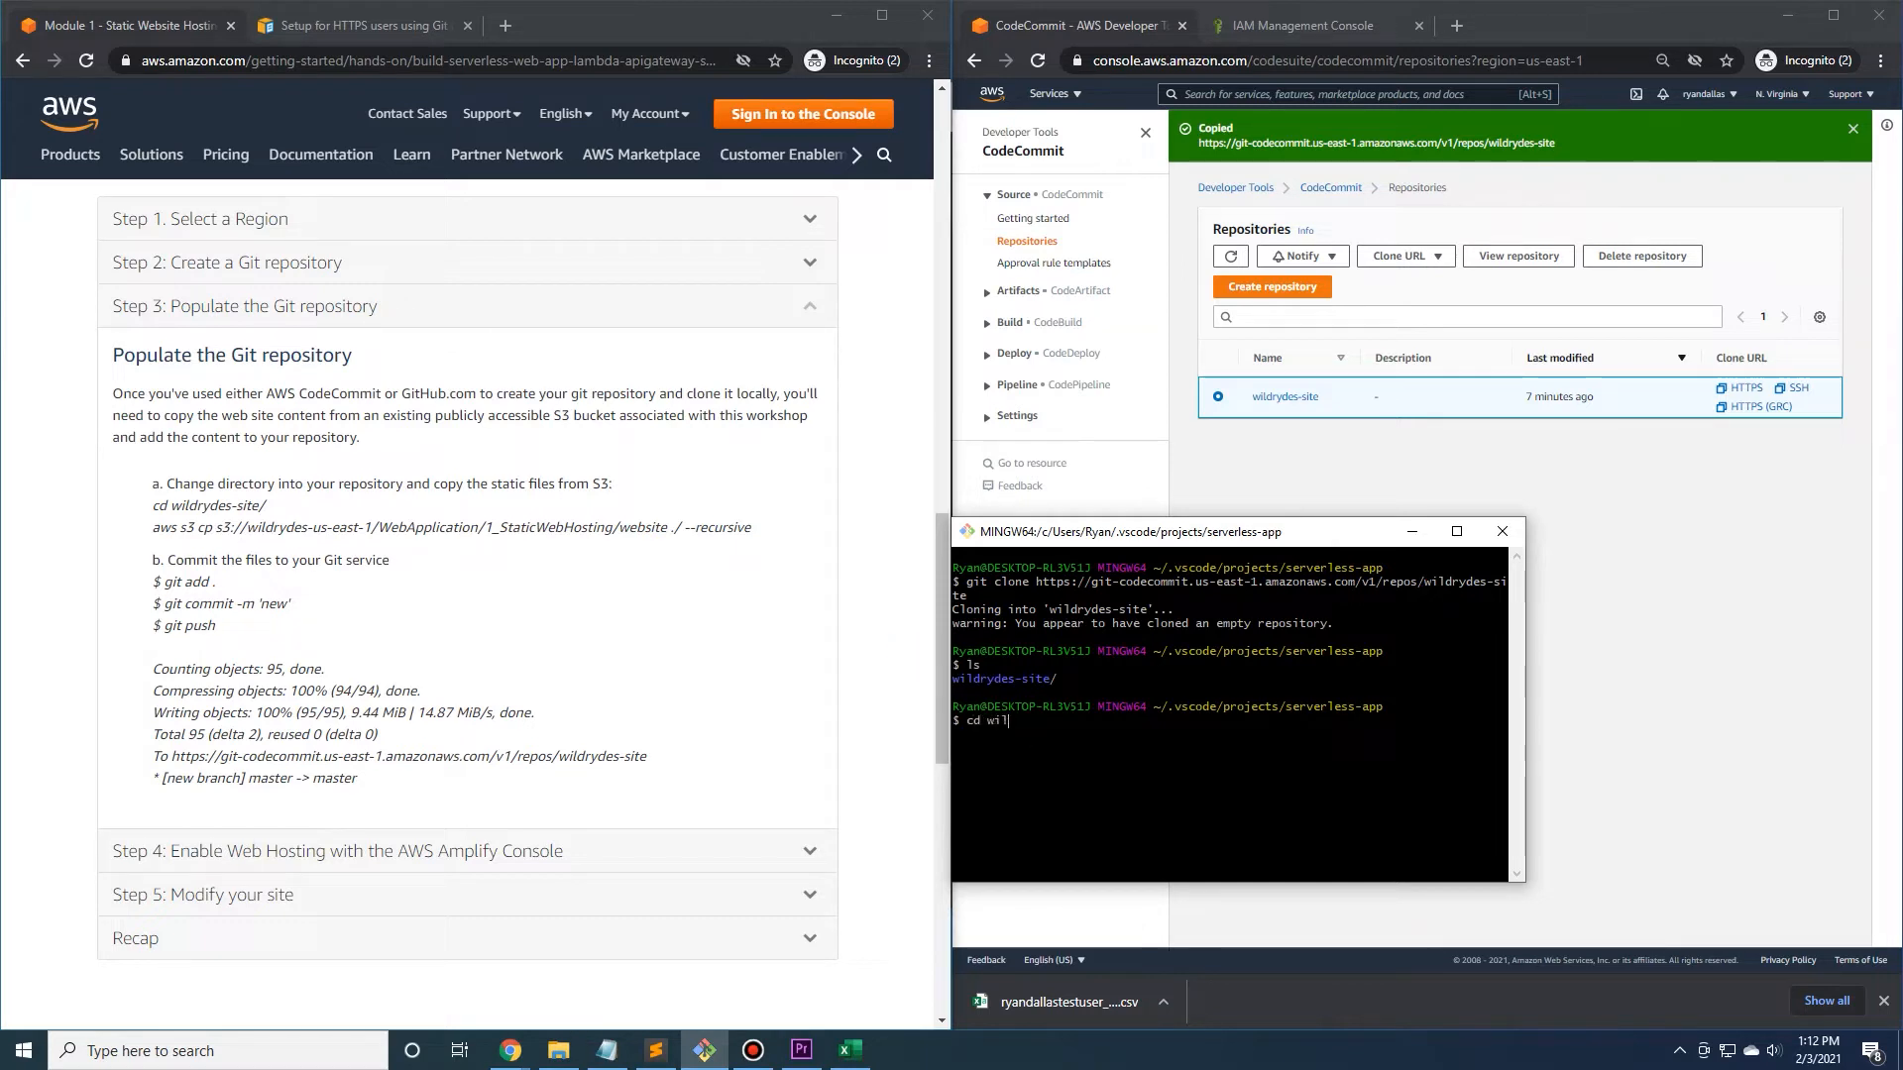
pyautogui.press('Return')
pyautogui.write('cl')
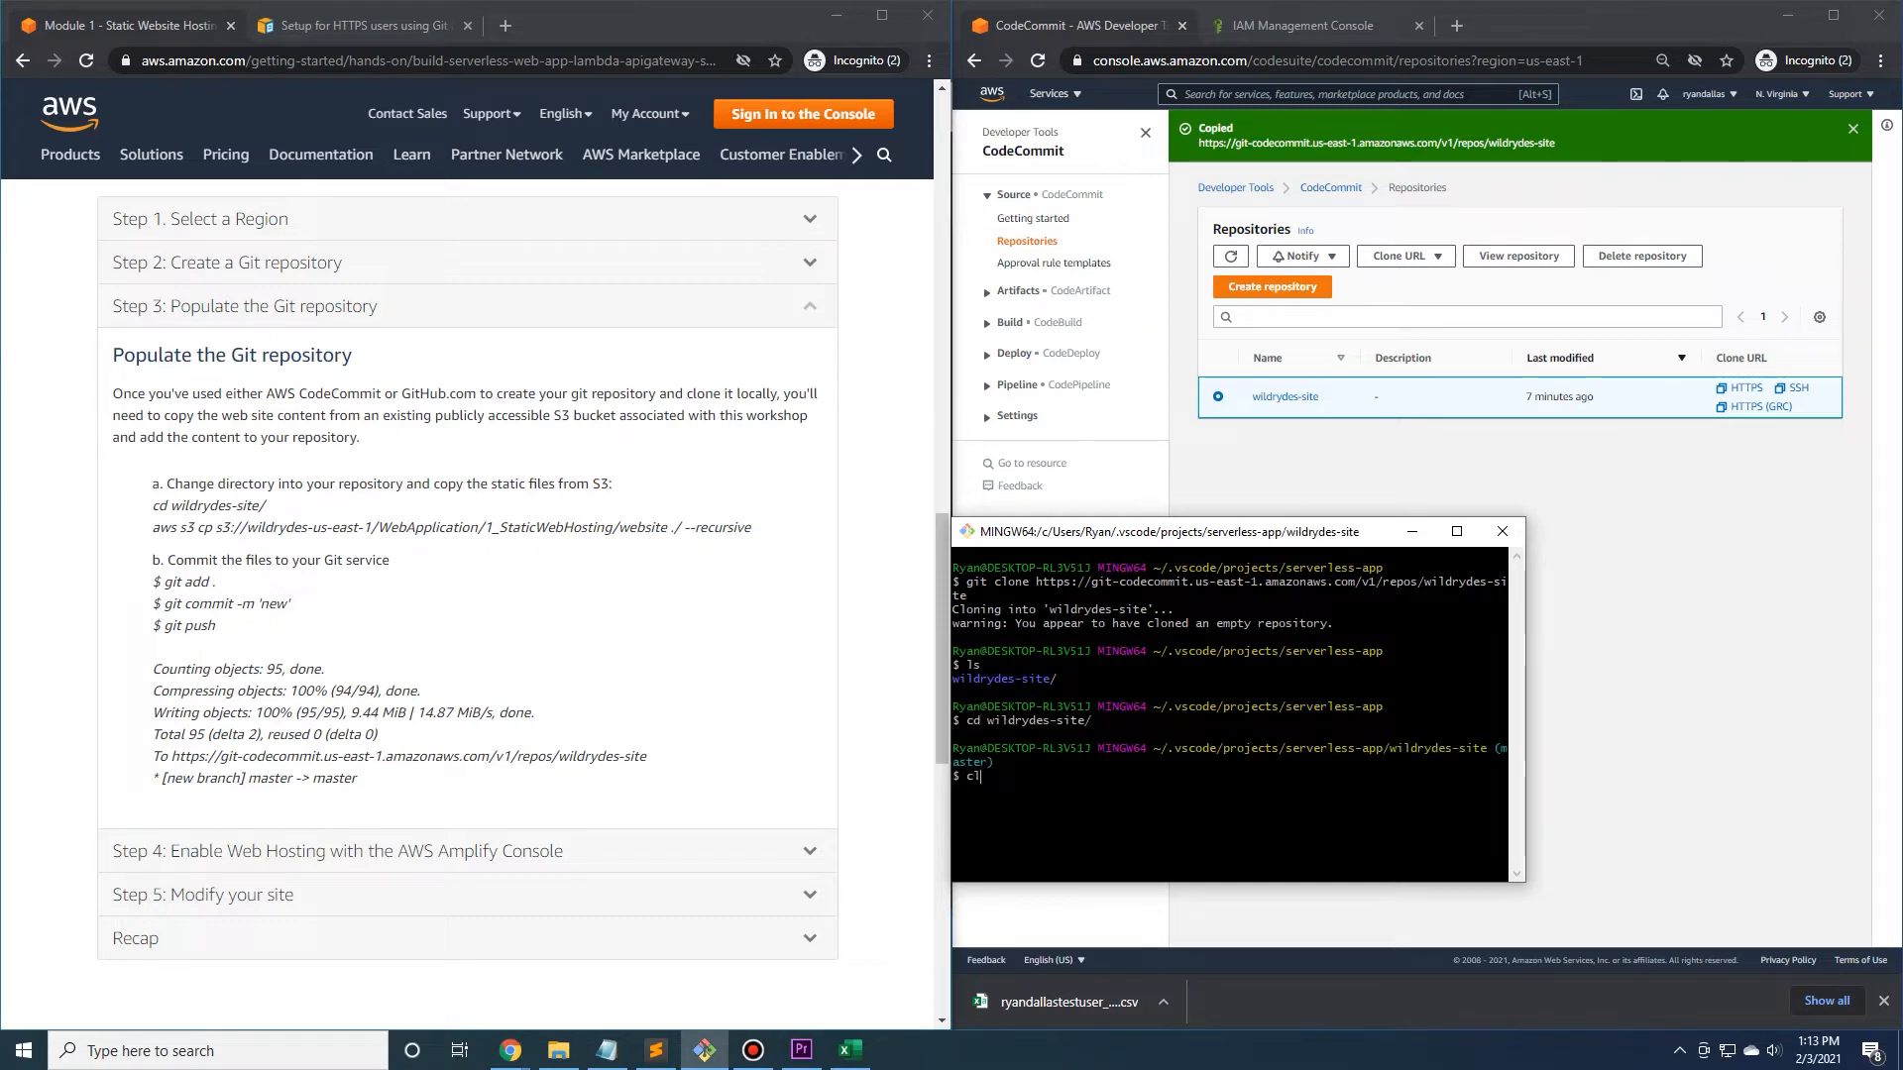
pyautogui.write('ear')
pyautogui.press('Return')
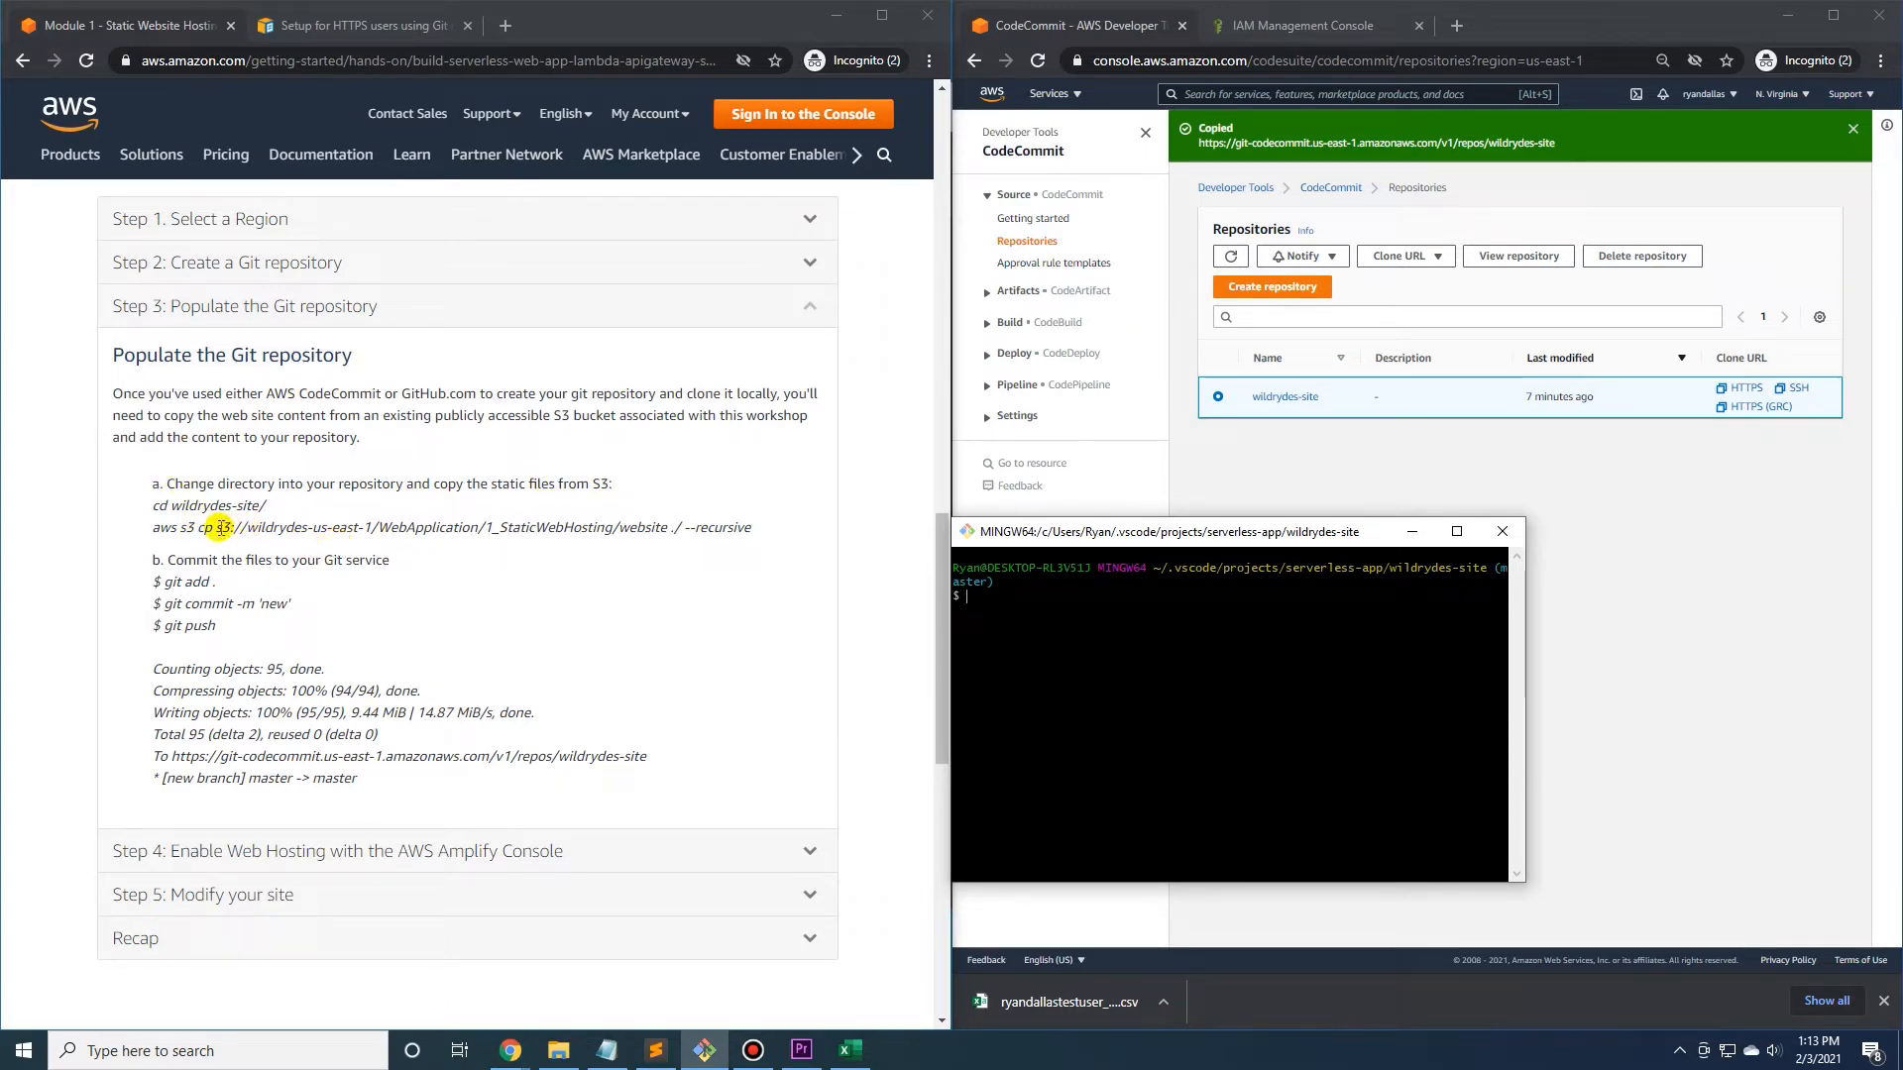
# Copy the tutorial's aws s3 cp command for the static website files and run it recursively in wildrydes-site.
pyautogui.moveTo(151, 526); pyautogui.dragTo(753, 526)
pyautogui.rightClick(746, 528)
pyautogui.click(745, 519)
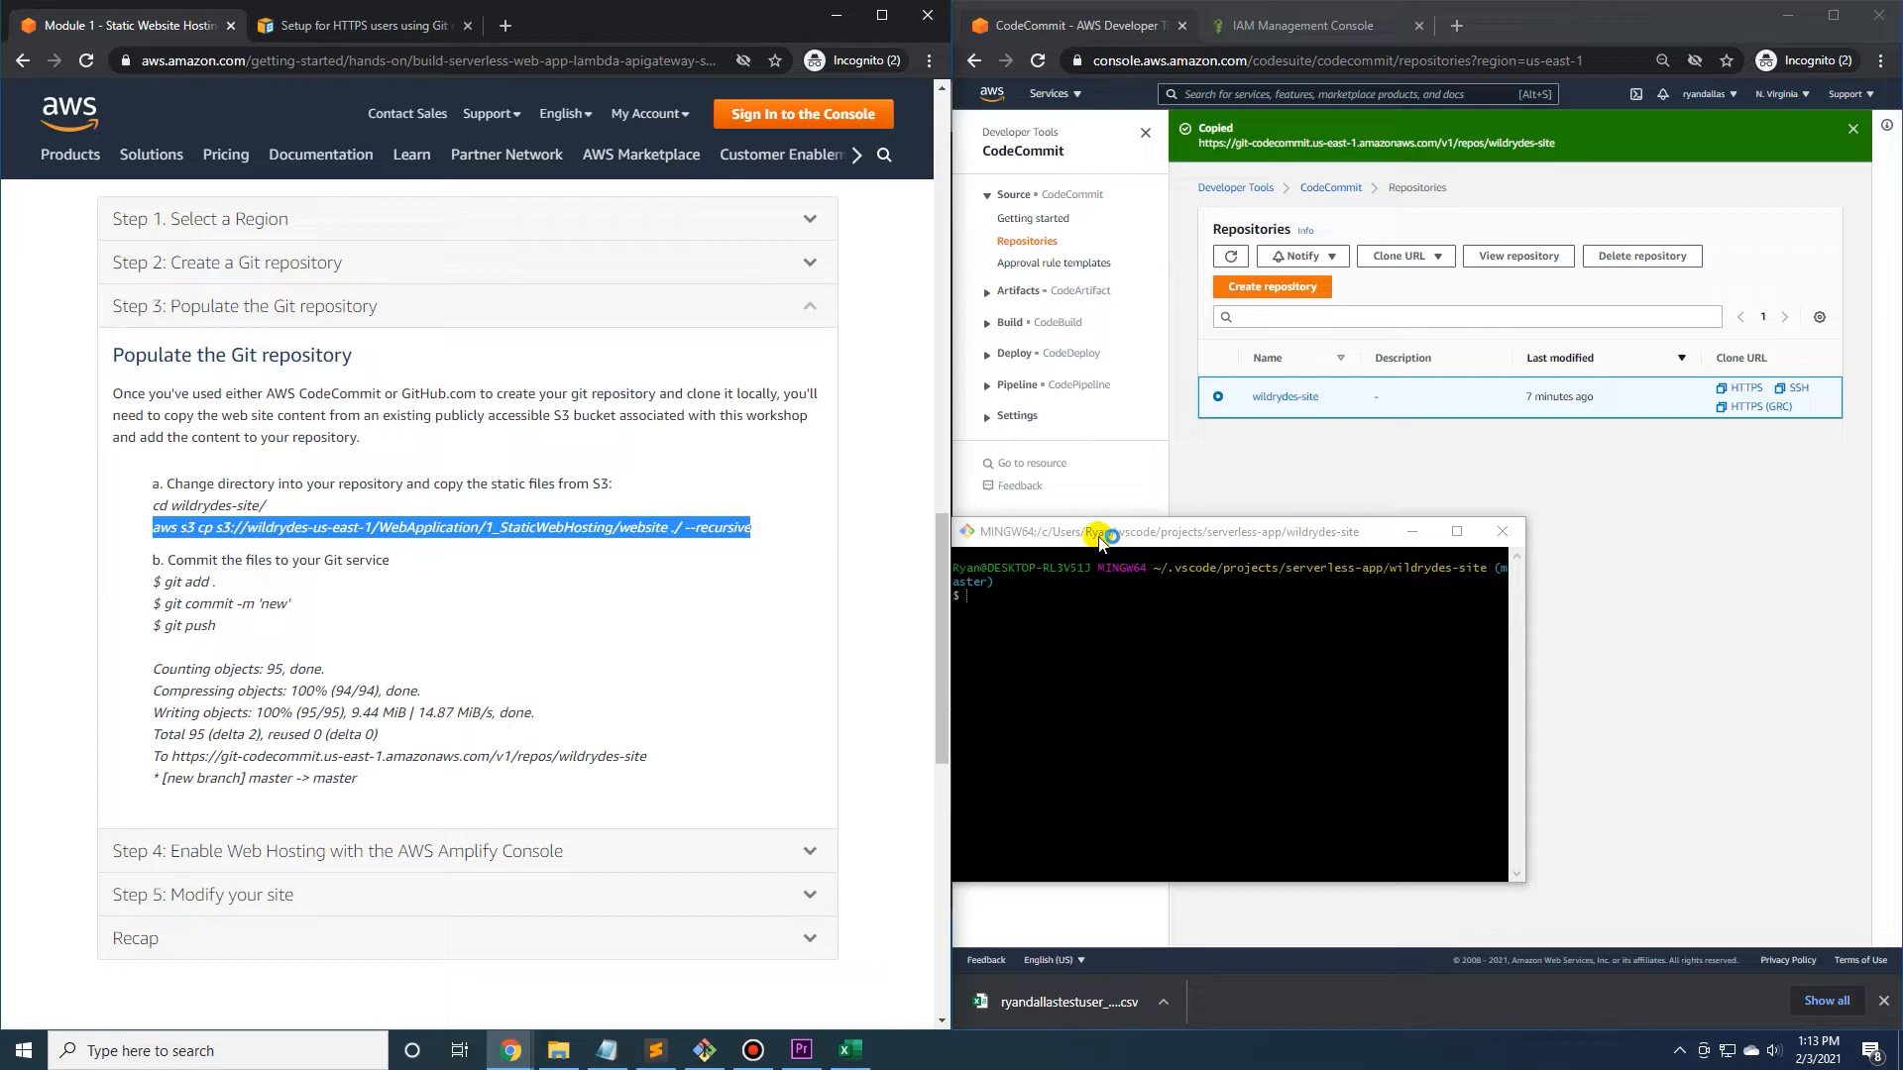
pyautogui.rightClick(973, 599)
pyautogui.click(1066, 661)
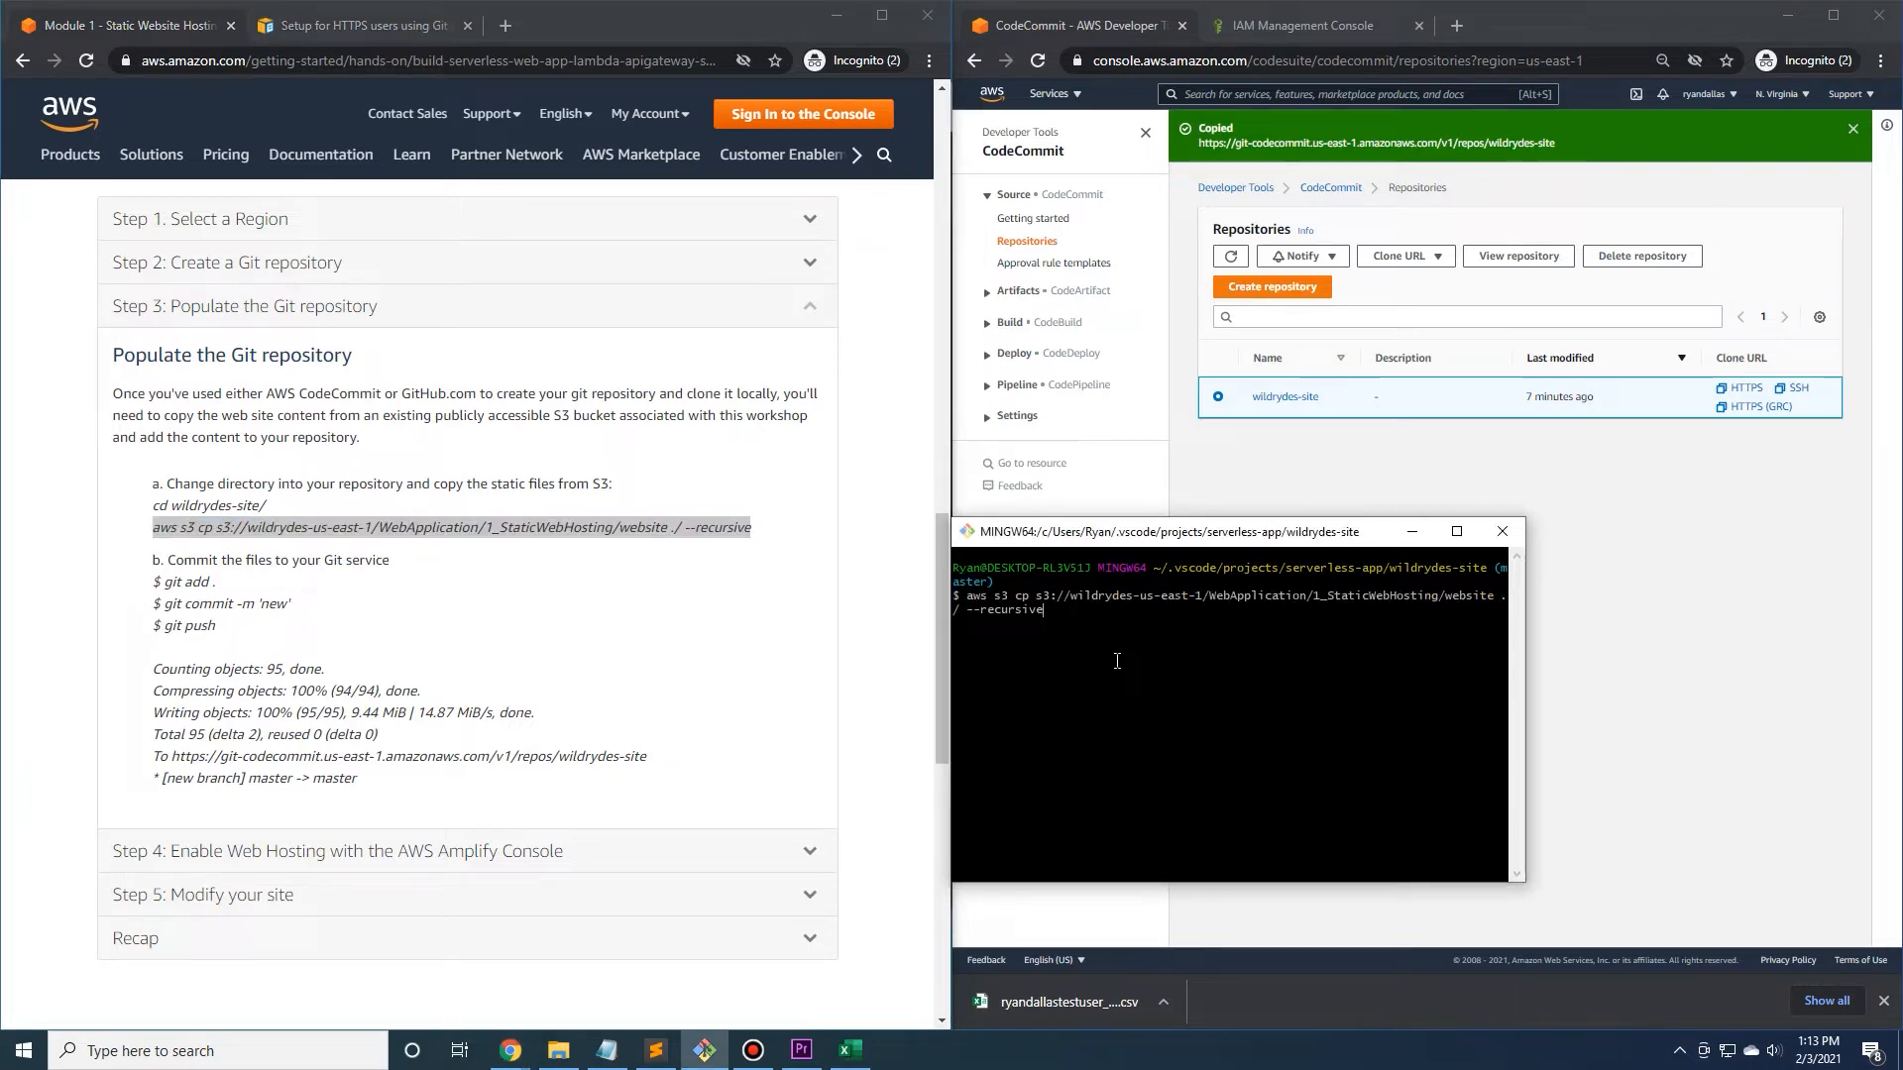
pyautogui.moveTo(1159, 531); pyautogui.dragTo(519, 422)
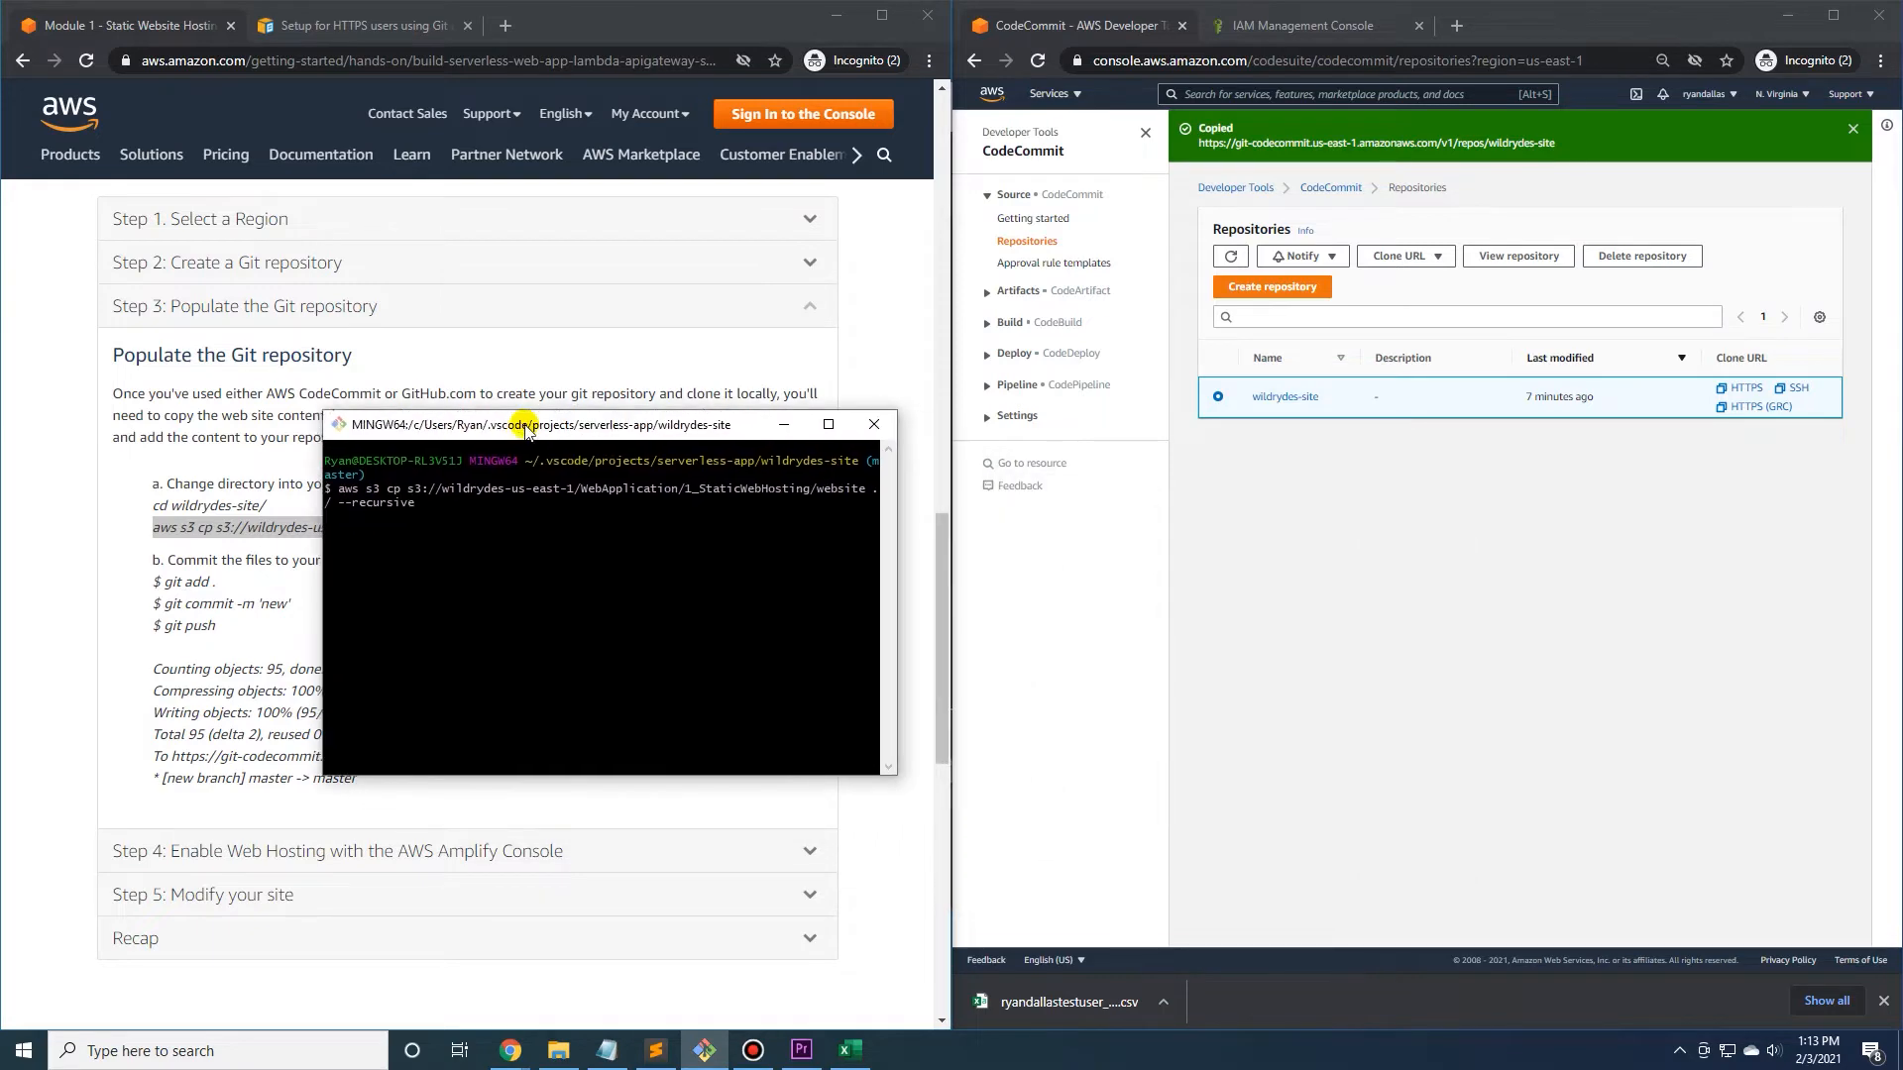
# Check the files downloaded into the wildrydes-site folder in File Explorer, arranging the folder and terminal windows.
pyautogui.click(558, 1051)
pyautogui.moveTo(1079, 250); pyautogui.dragTo(1327, 266)
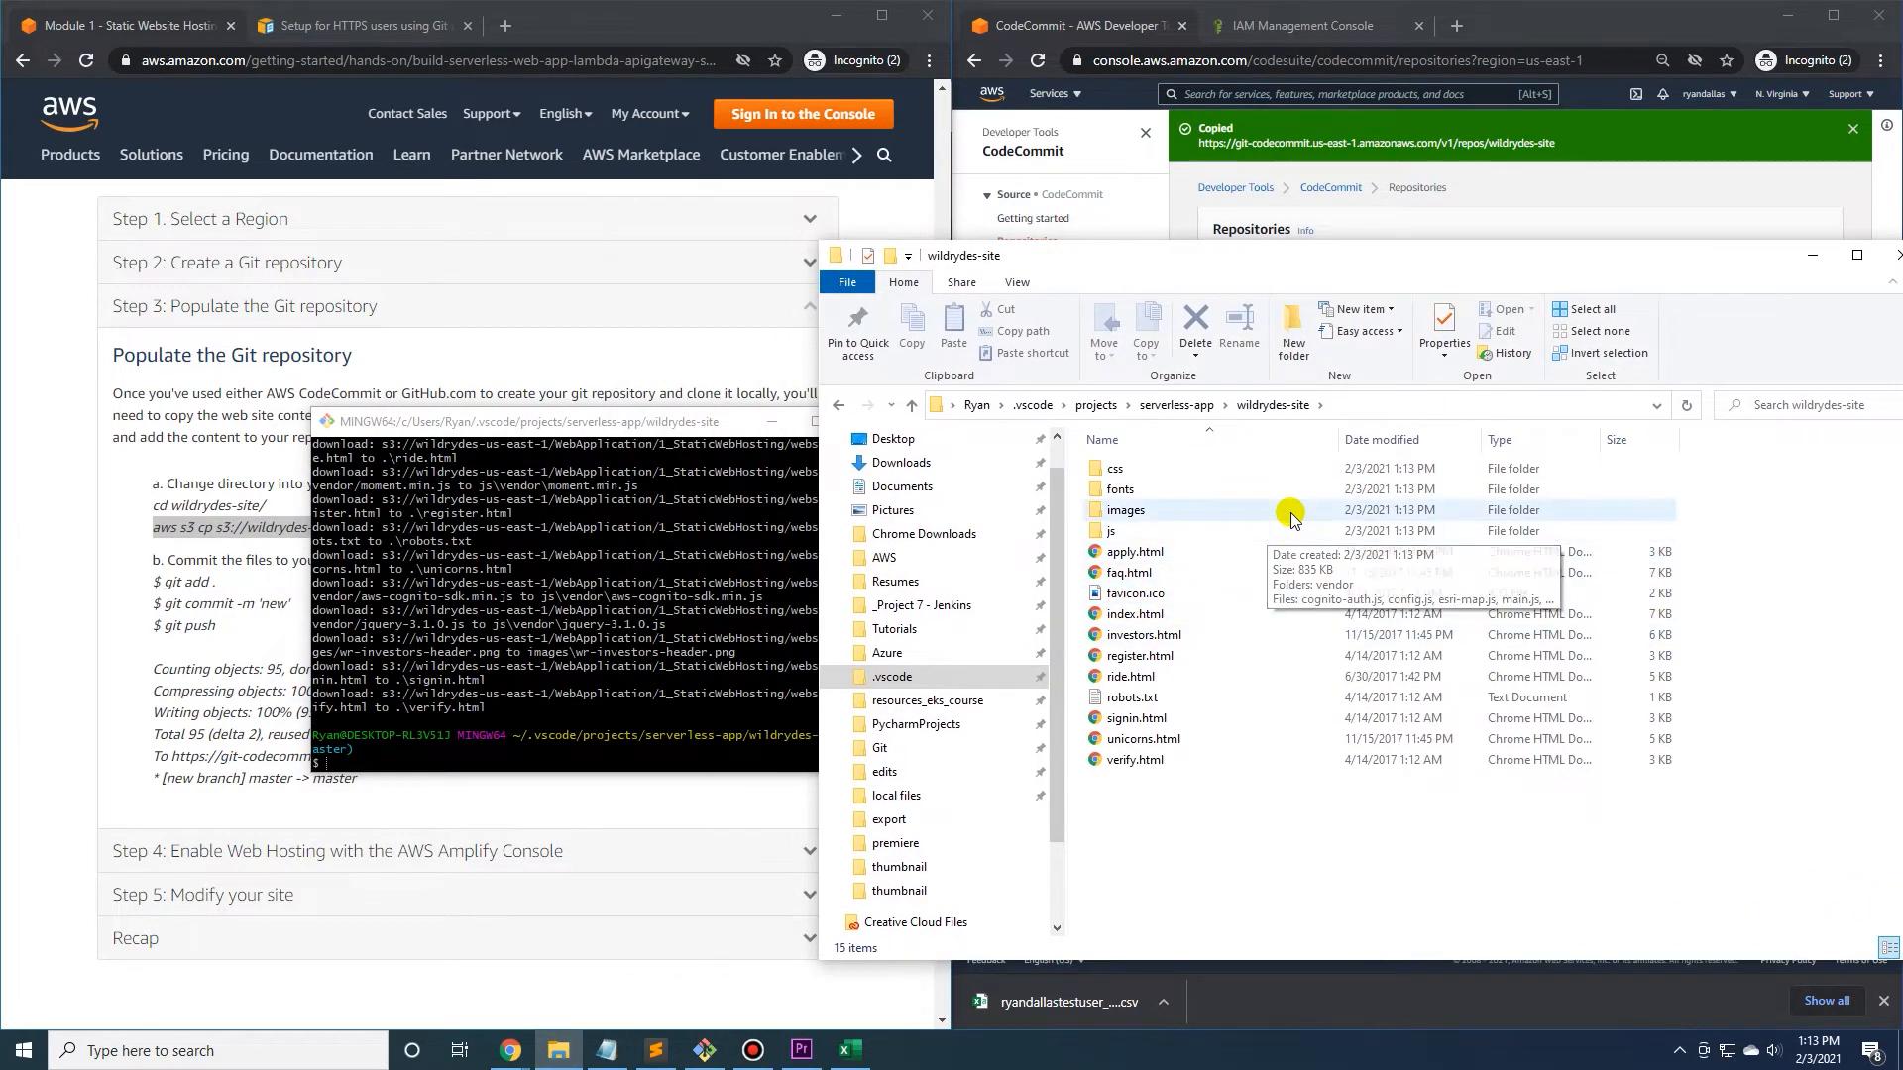
pyautogui.click(680, 424)
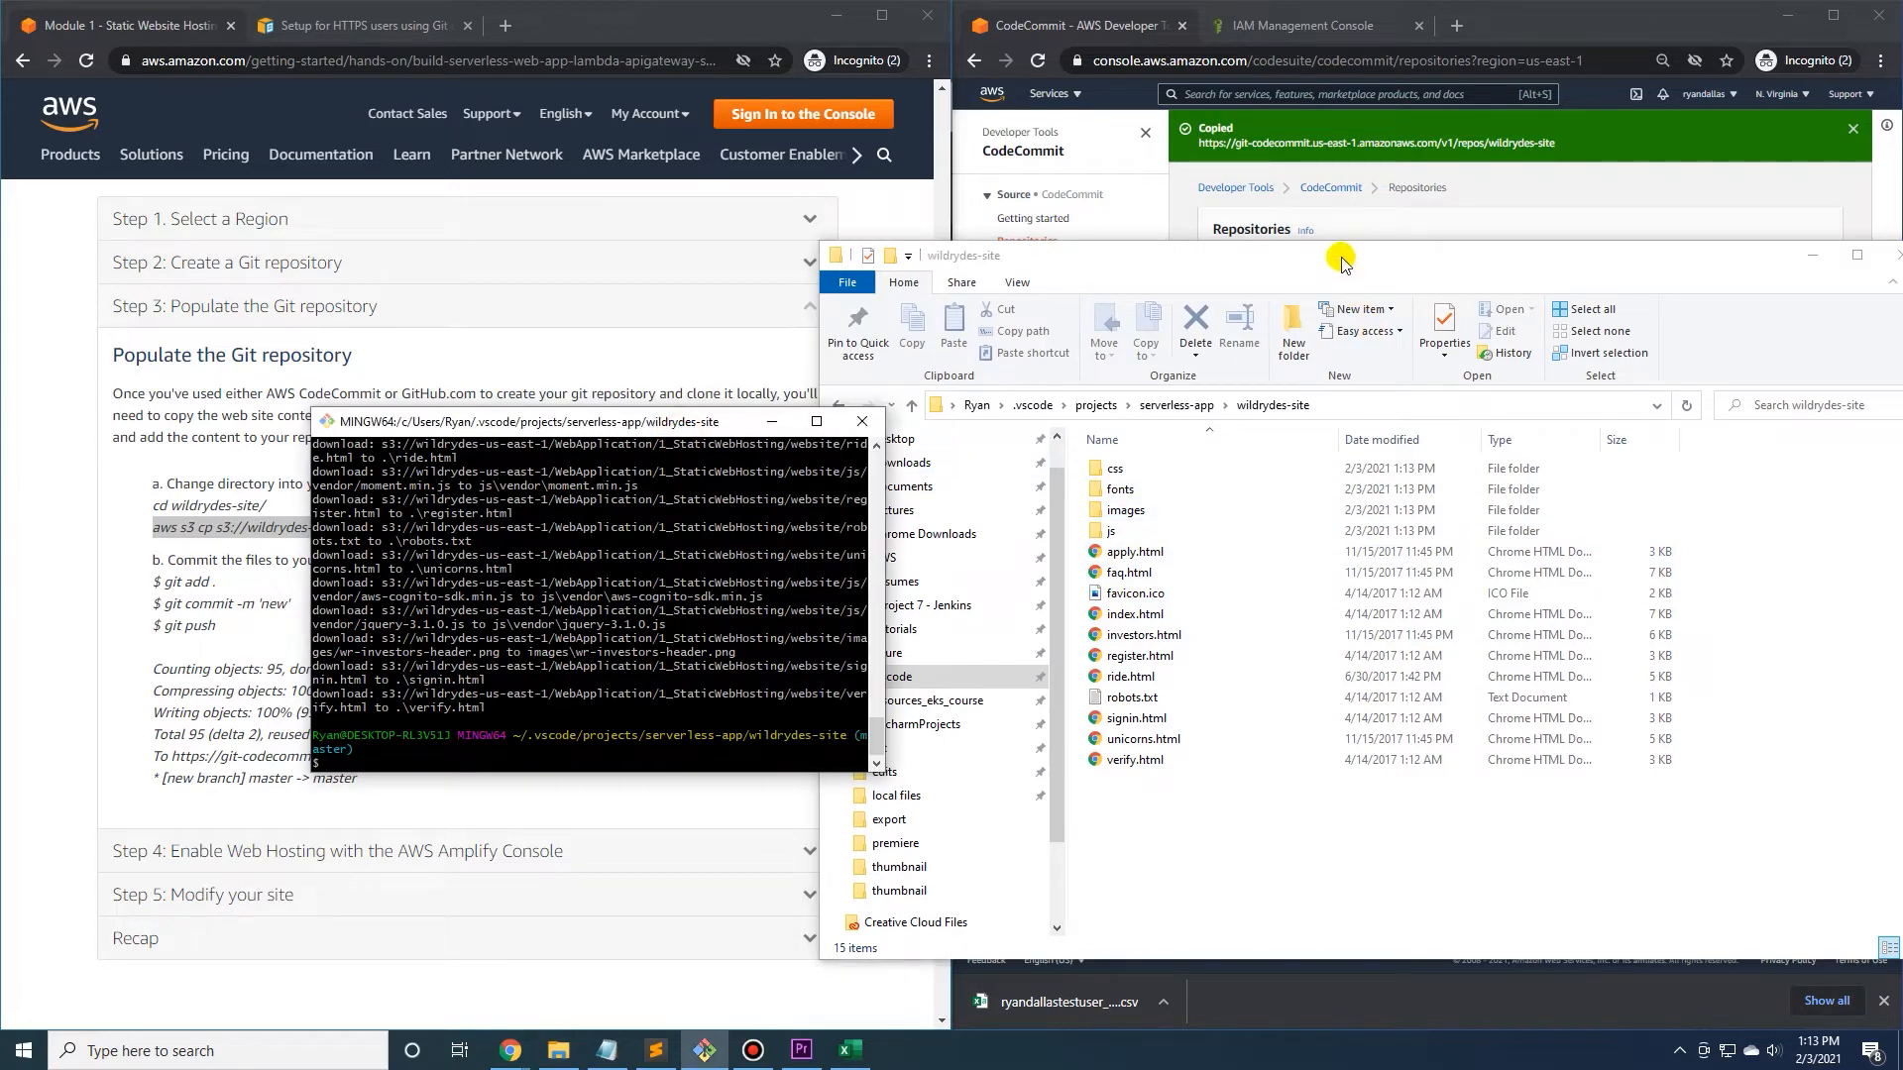
pyautogui.moveTo(1342, 260); pyautogui.dragTo(1365, 265)
pyautogui.moveTo(646, 416); pyautogui.dragTo(1065, 480)
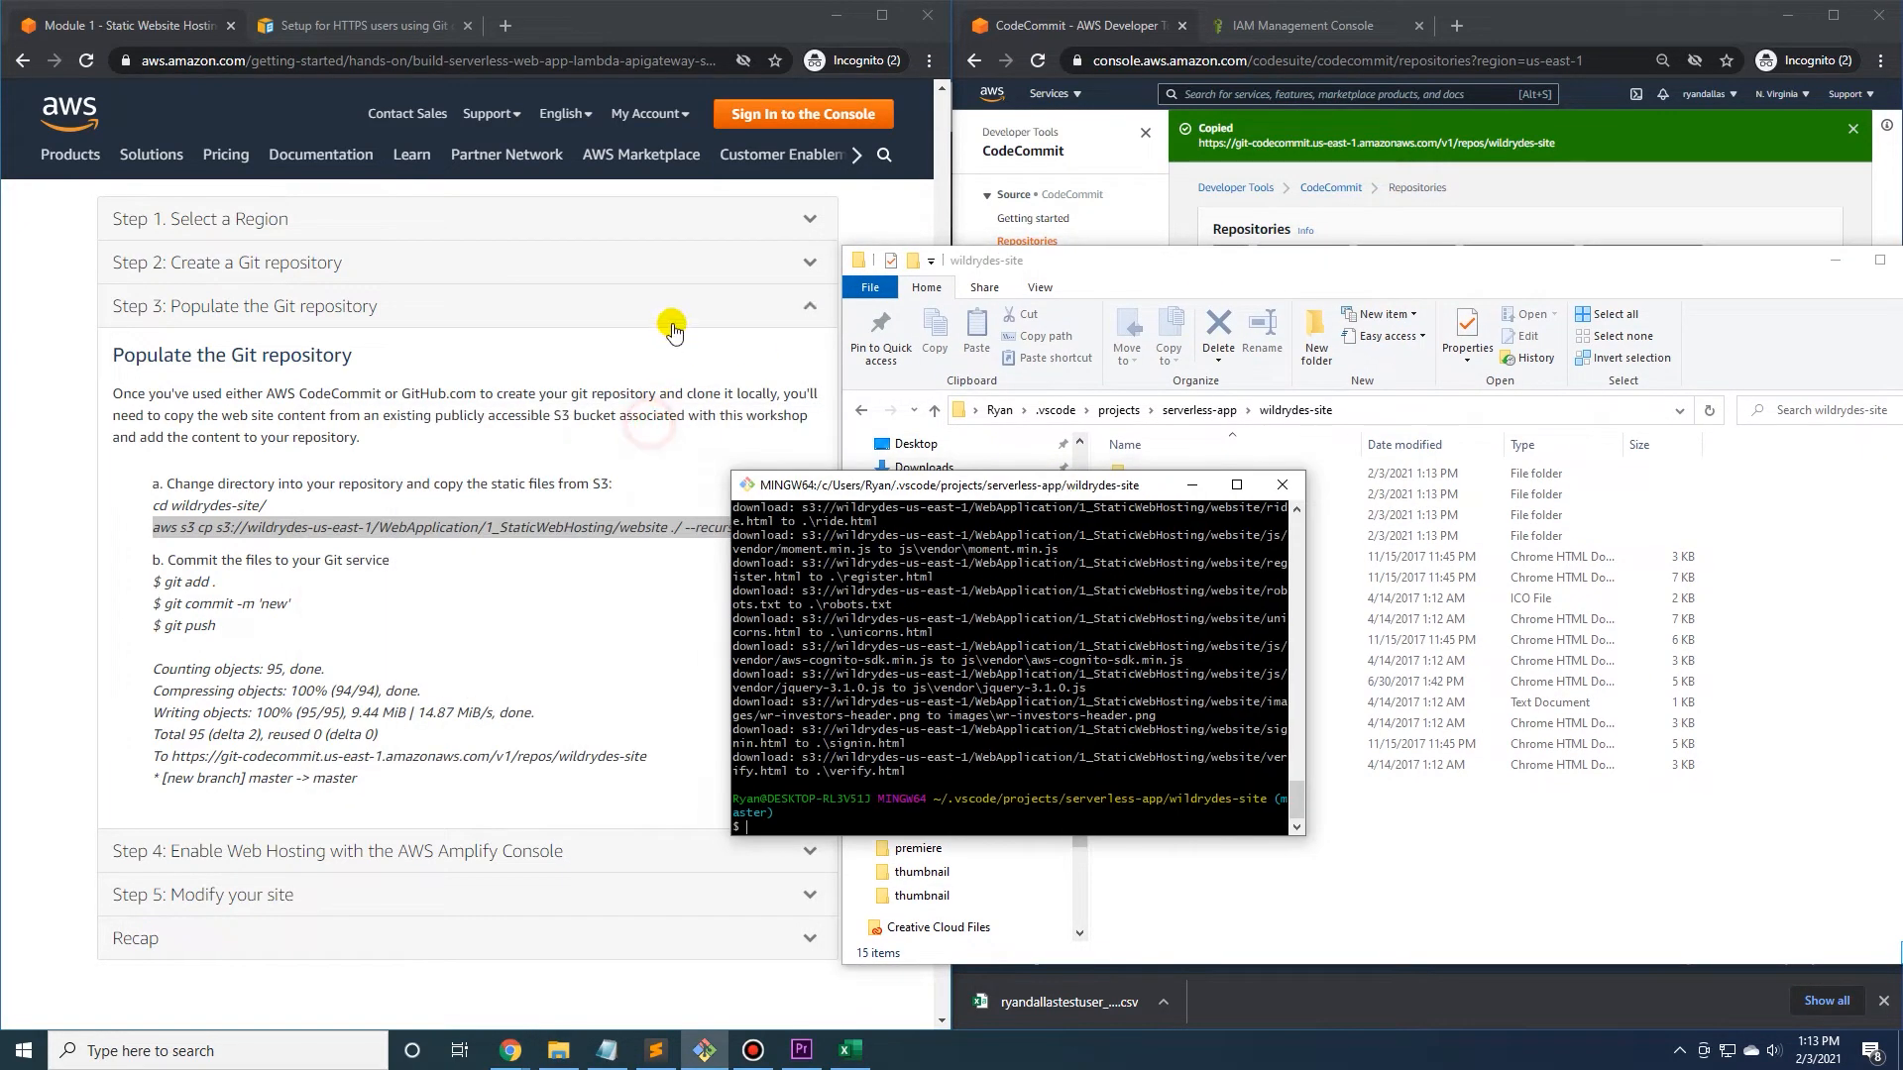
# Clear the terminal and stage all the website files with git add . as the tutorial's commit instructions describe.
pyautogui.click(711, 363)
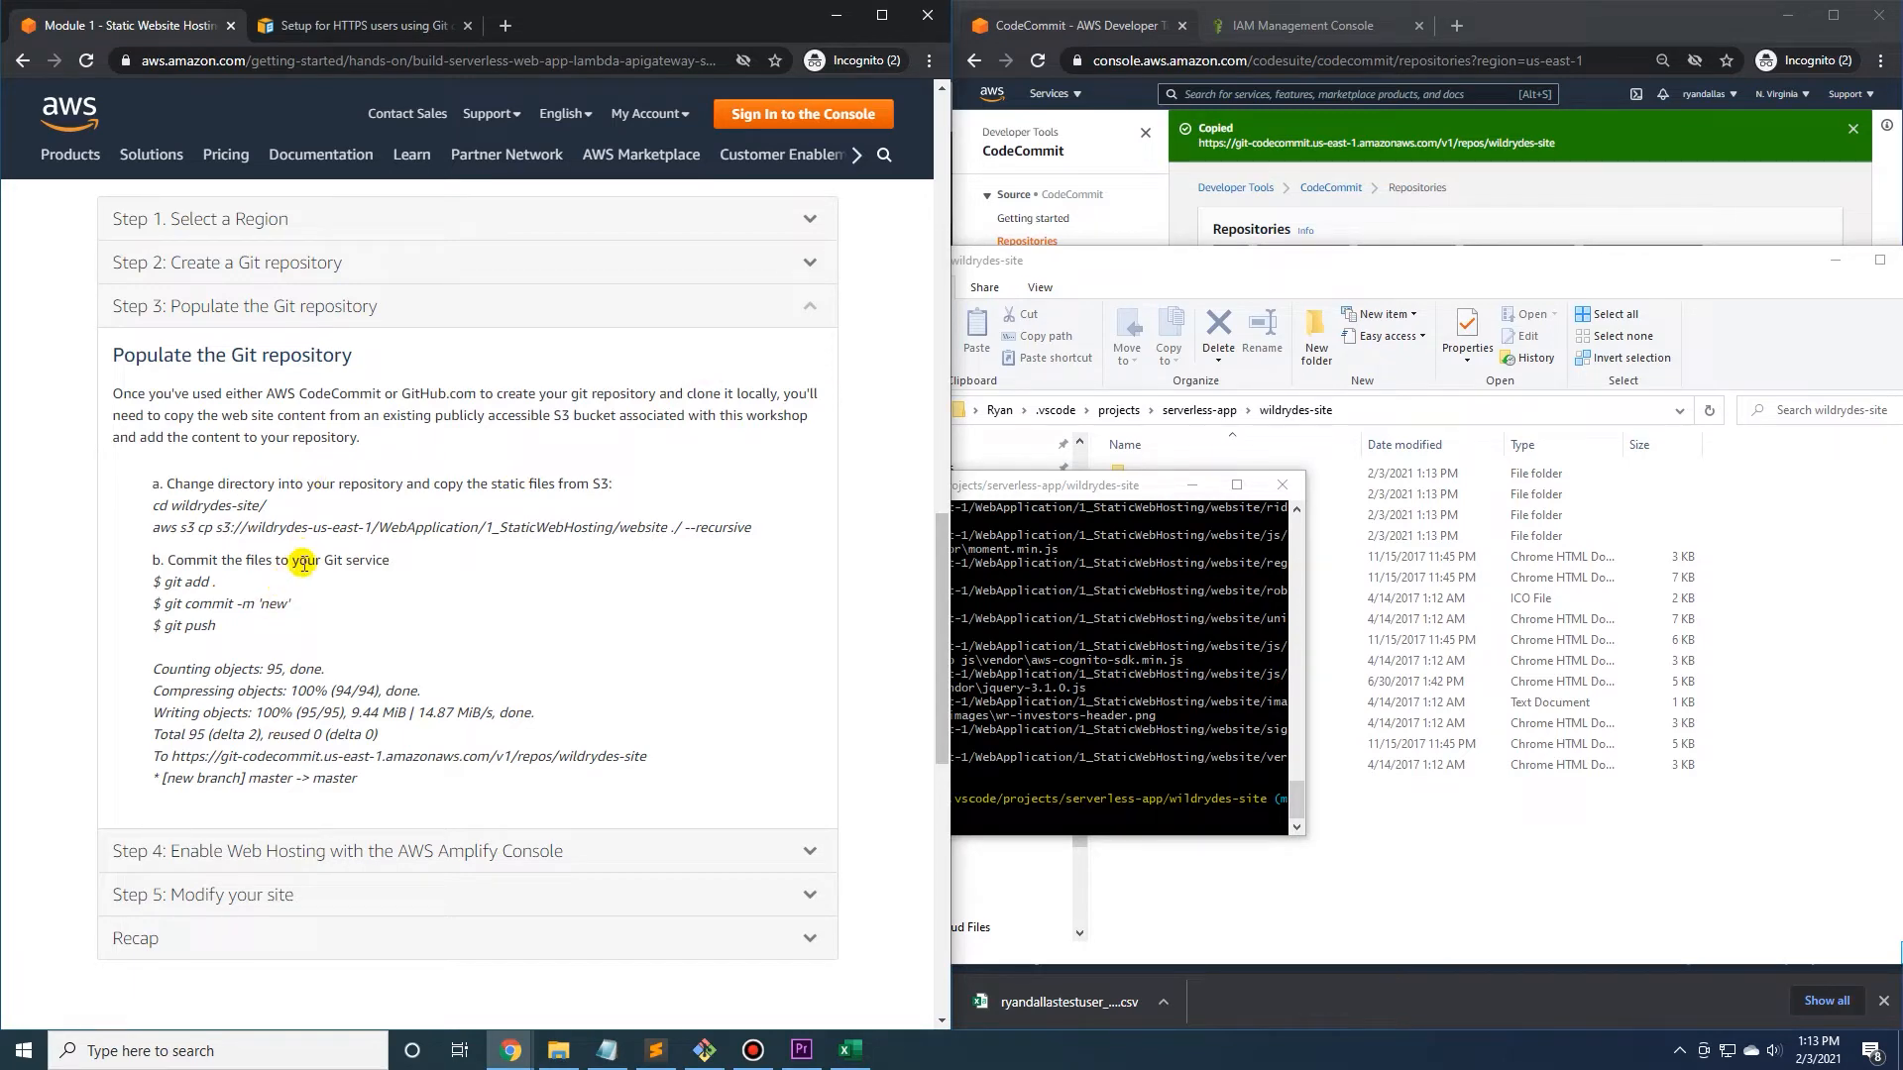
pyautogui.moveTo(1039, 486); pyautogui.dragTo(1066, 452)
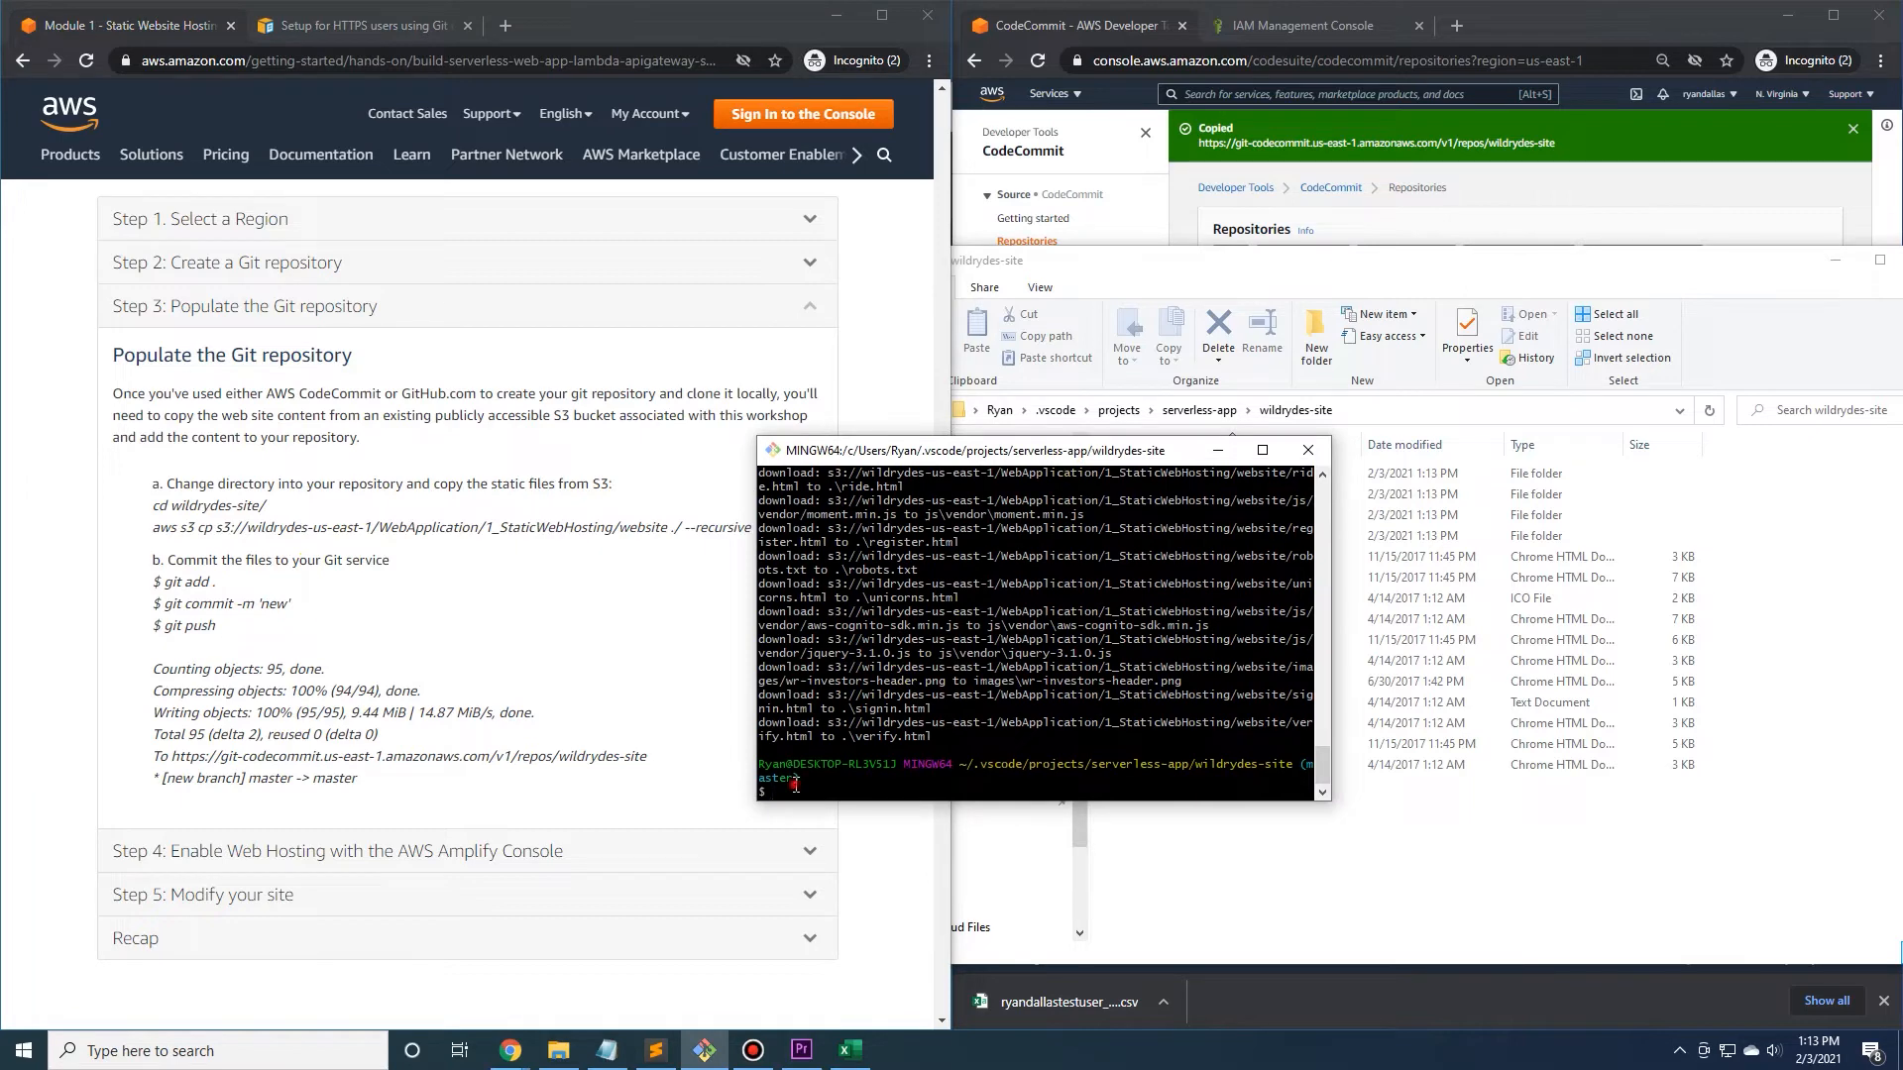
pyautogui.write('clear')
pyautogui.press('Return')
pyautogui.write('gi')
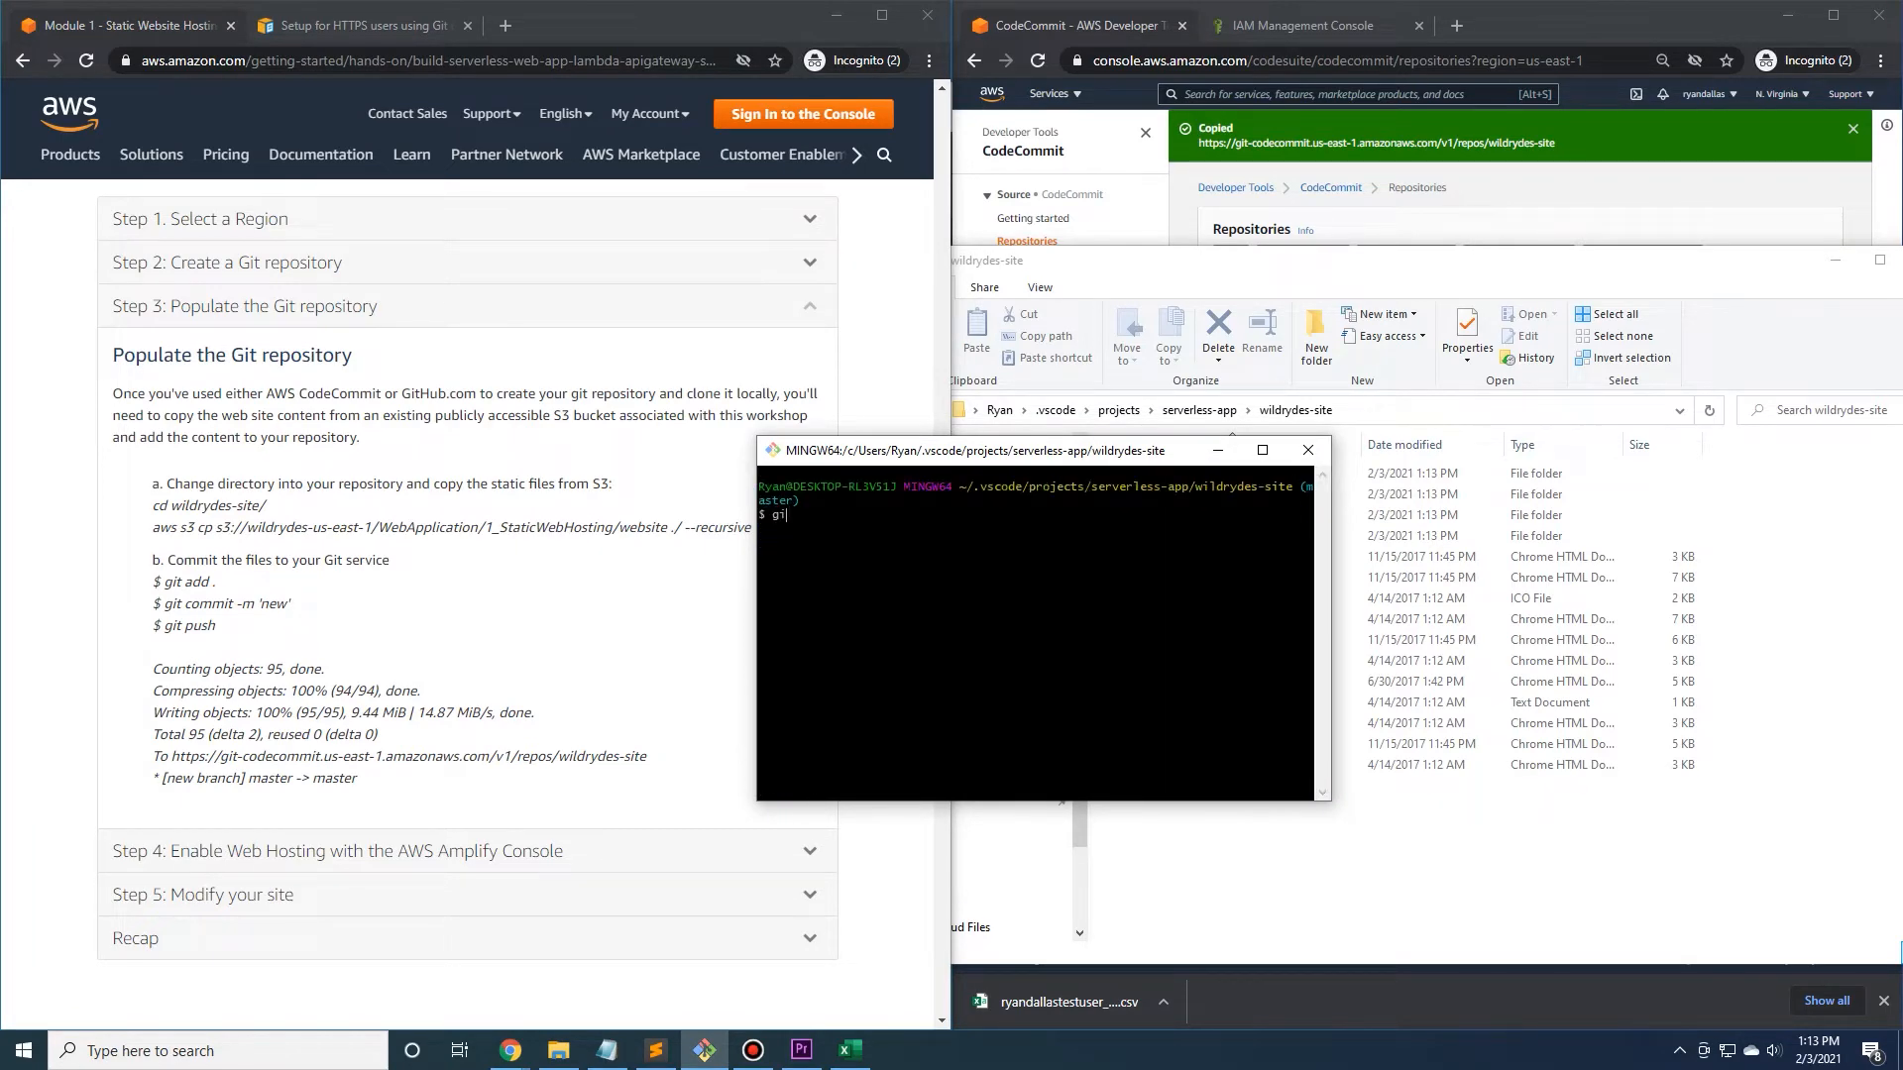
pyautogui.write('t add .')
pyautogui.press('Return')
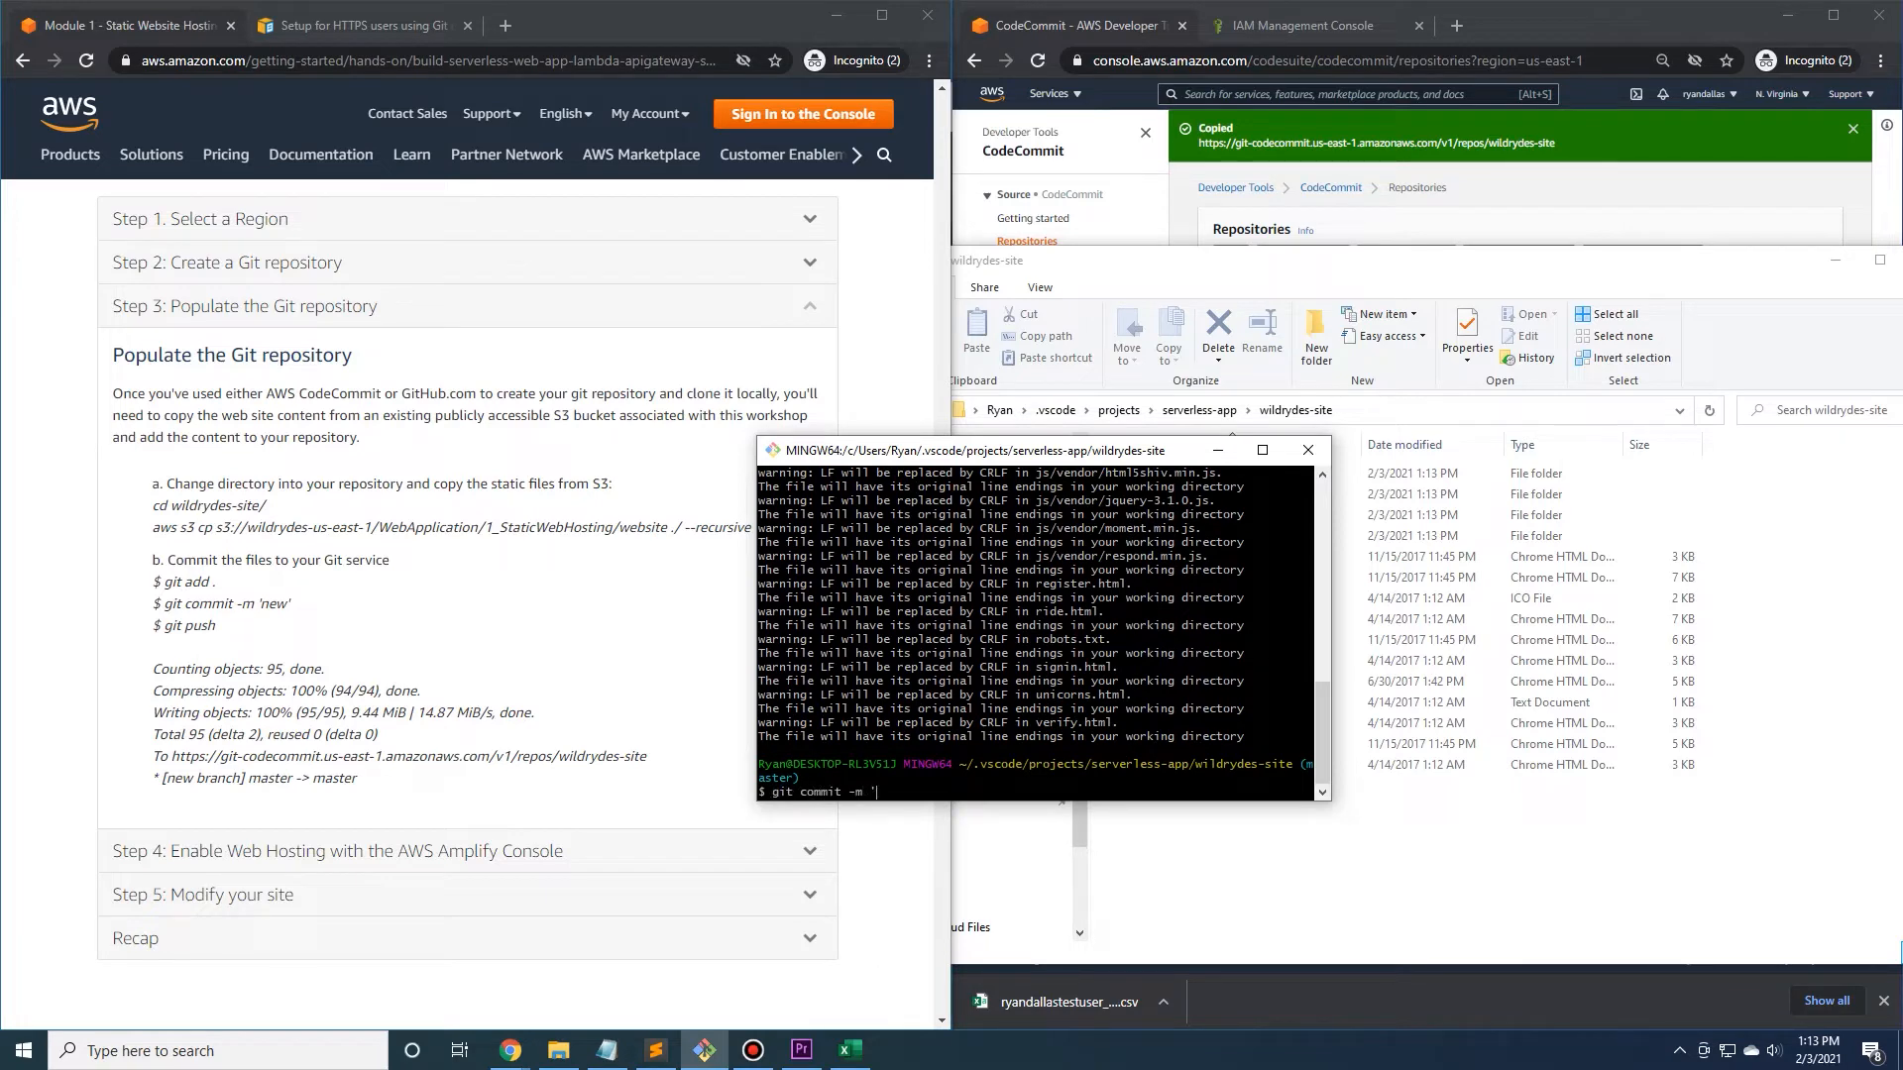
# Commit the staged files with the message 'new' and push them to the CodeCommit repository.
pyautogui.write("git commit -m 'new'")
pyautogui.press('Return')
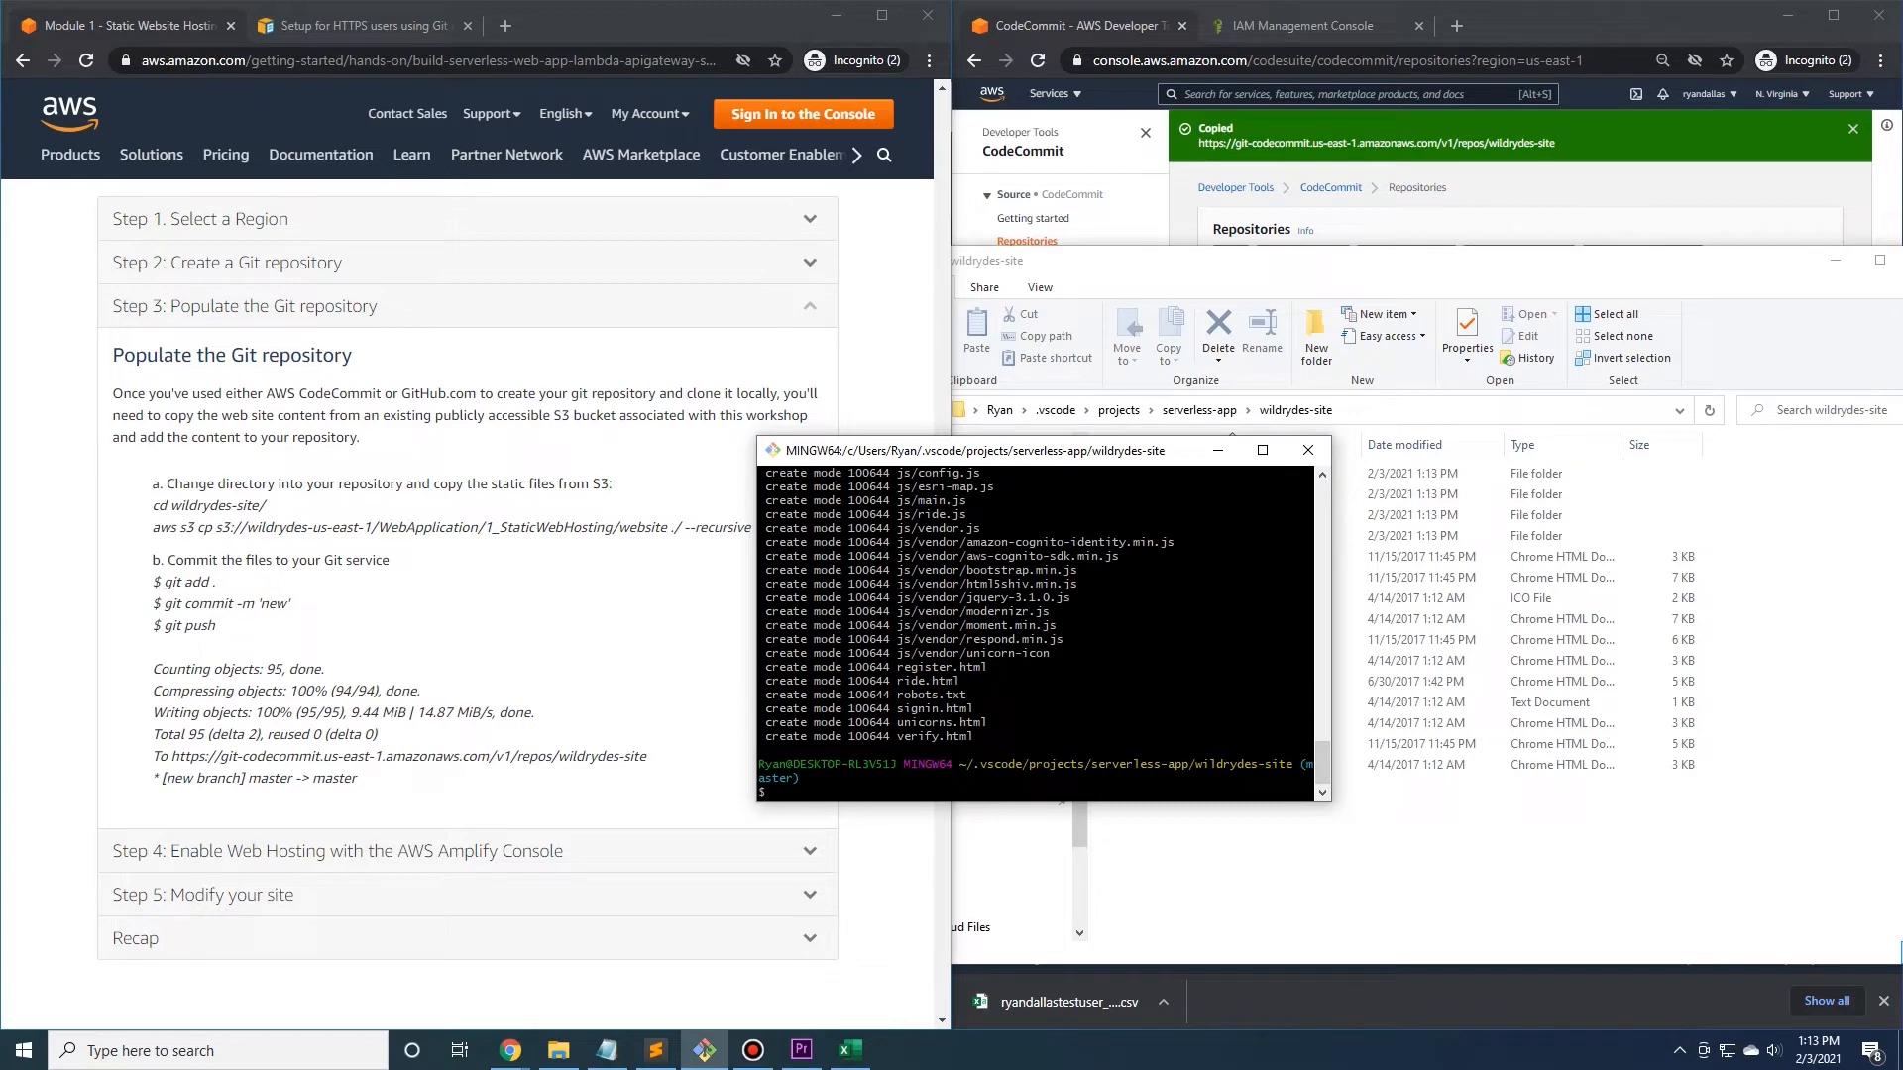
pyautogui.write('git push')
pyautogui.press('Return')
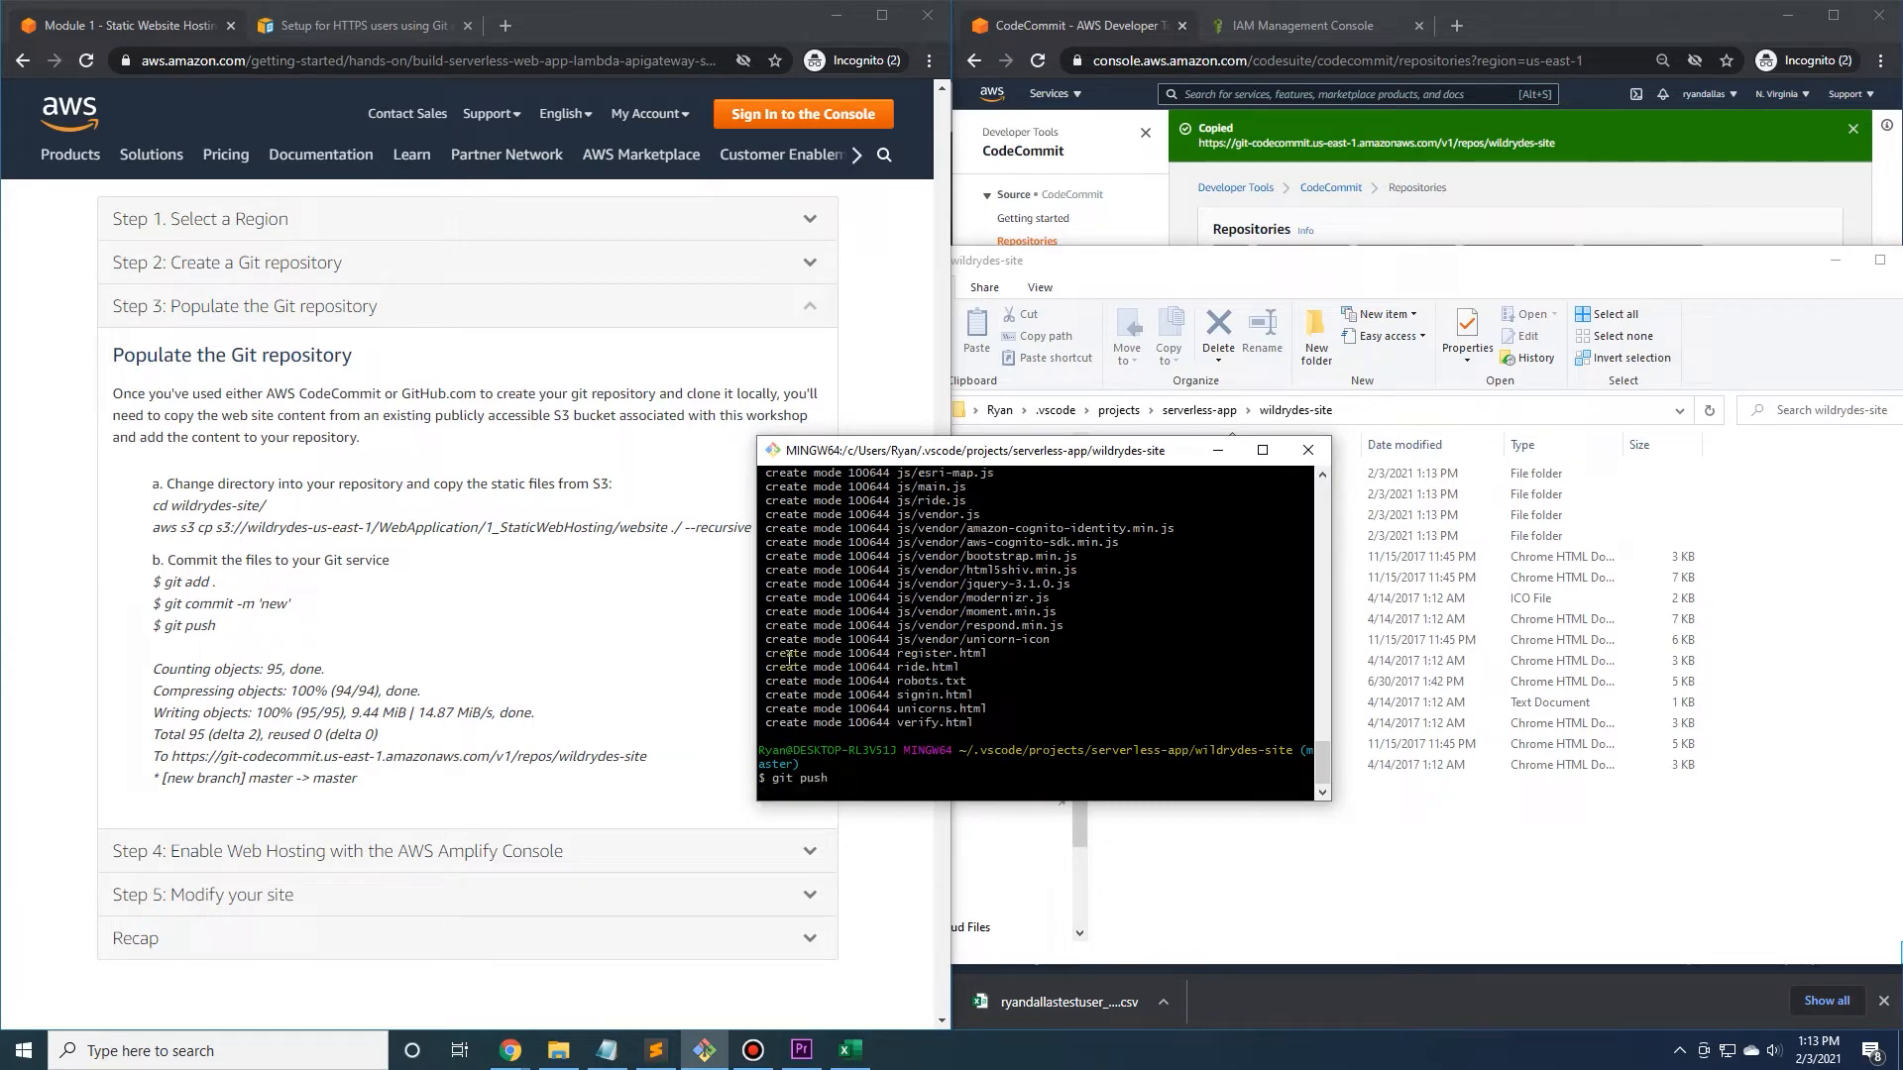
pyautogui.moveTo(969, 443); pyautogui.dragTo(666, 424)
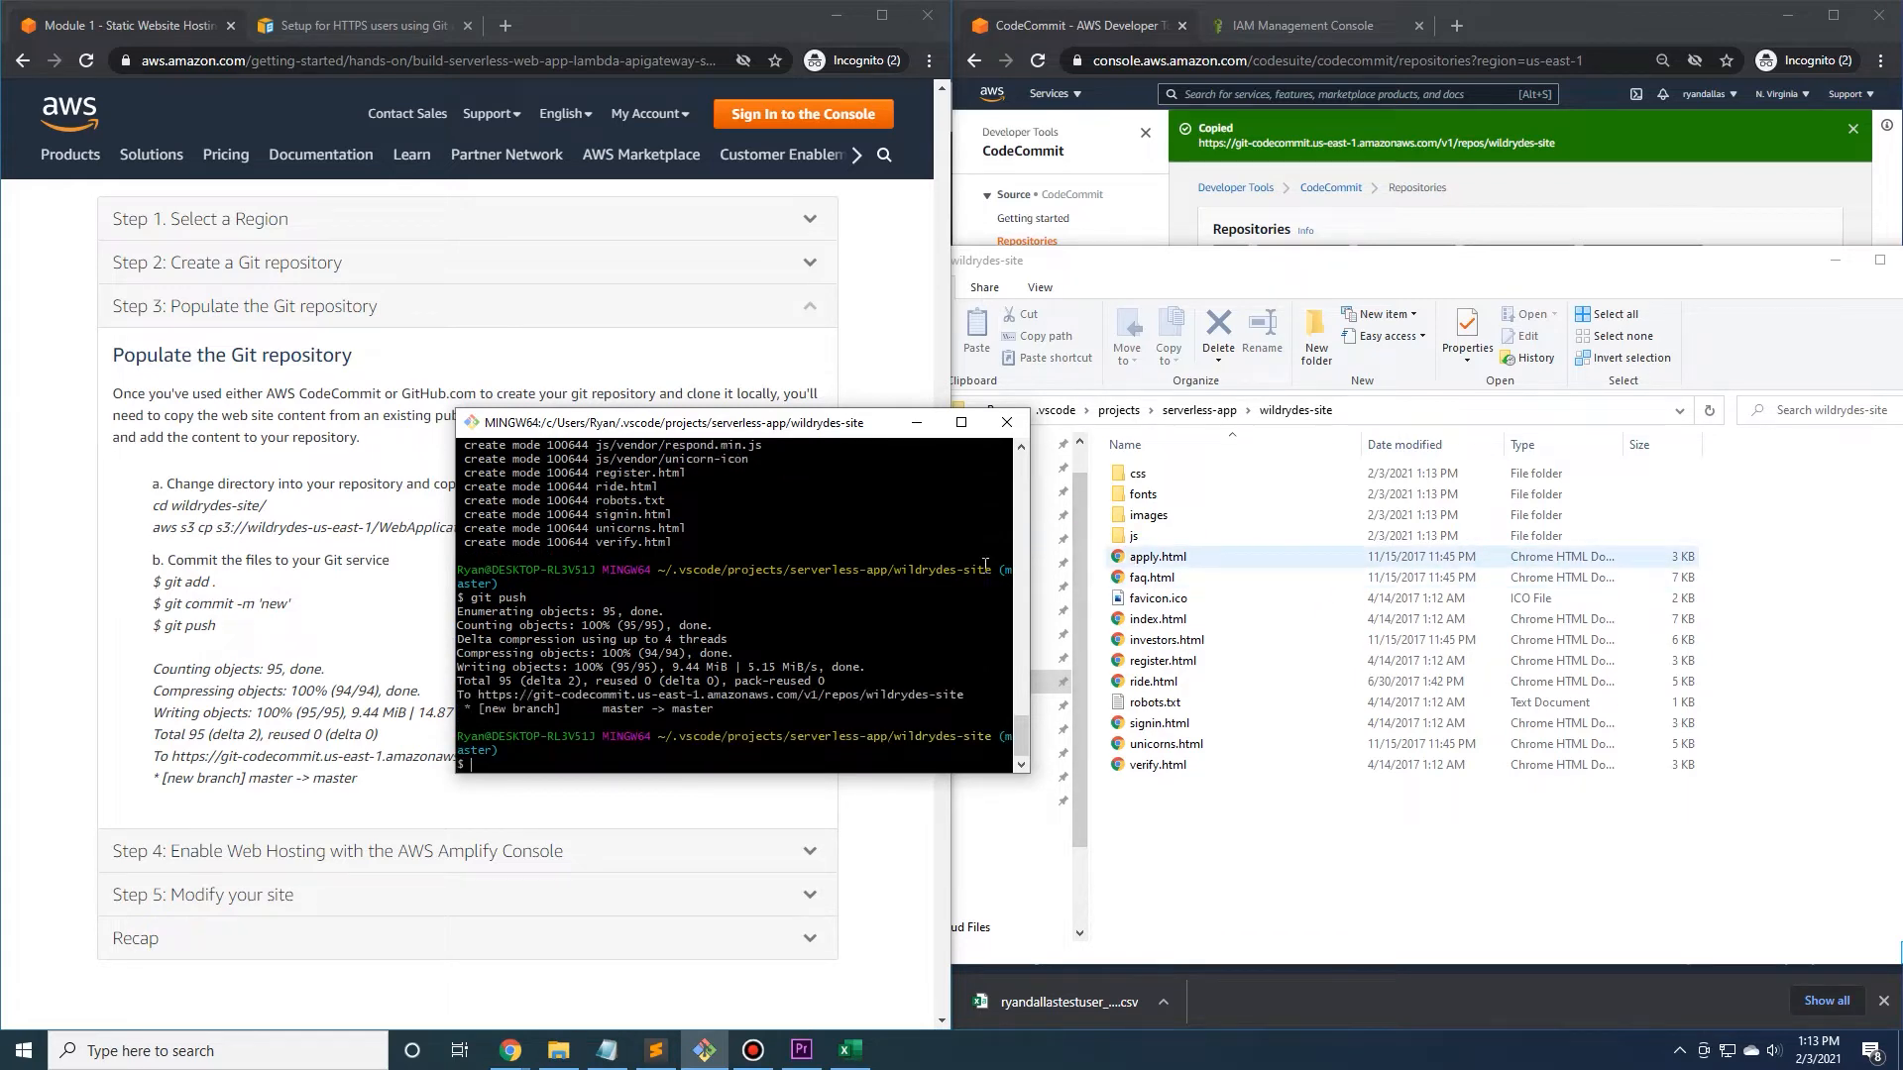
# Open the wildrydes-site repository in the CodeCommit console to check the pushed files, and move the terminal off the tutorial.
pyautogui.click(1091, 36)
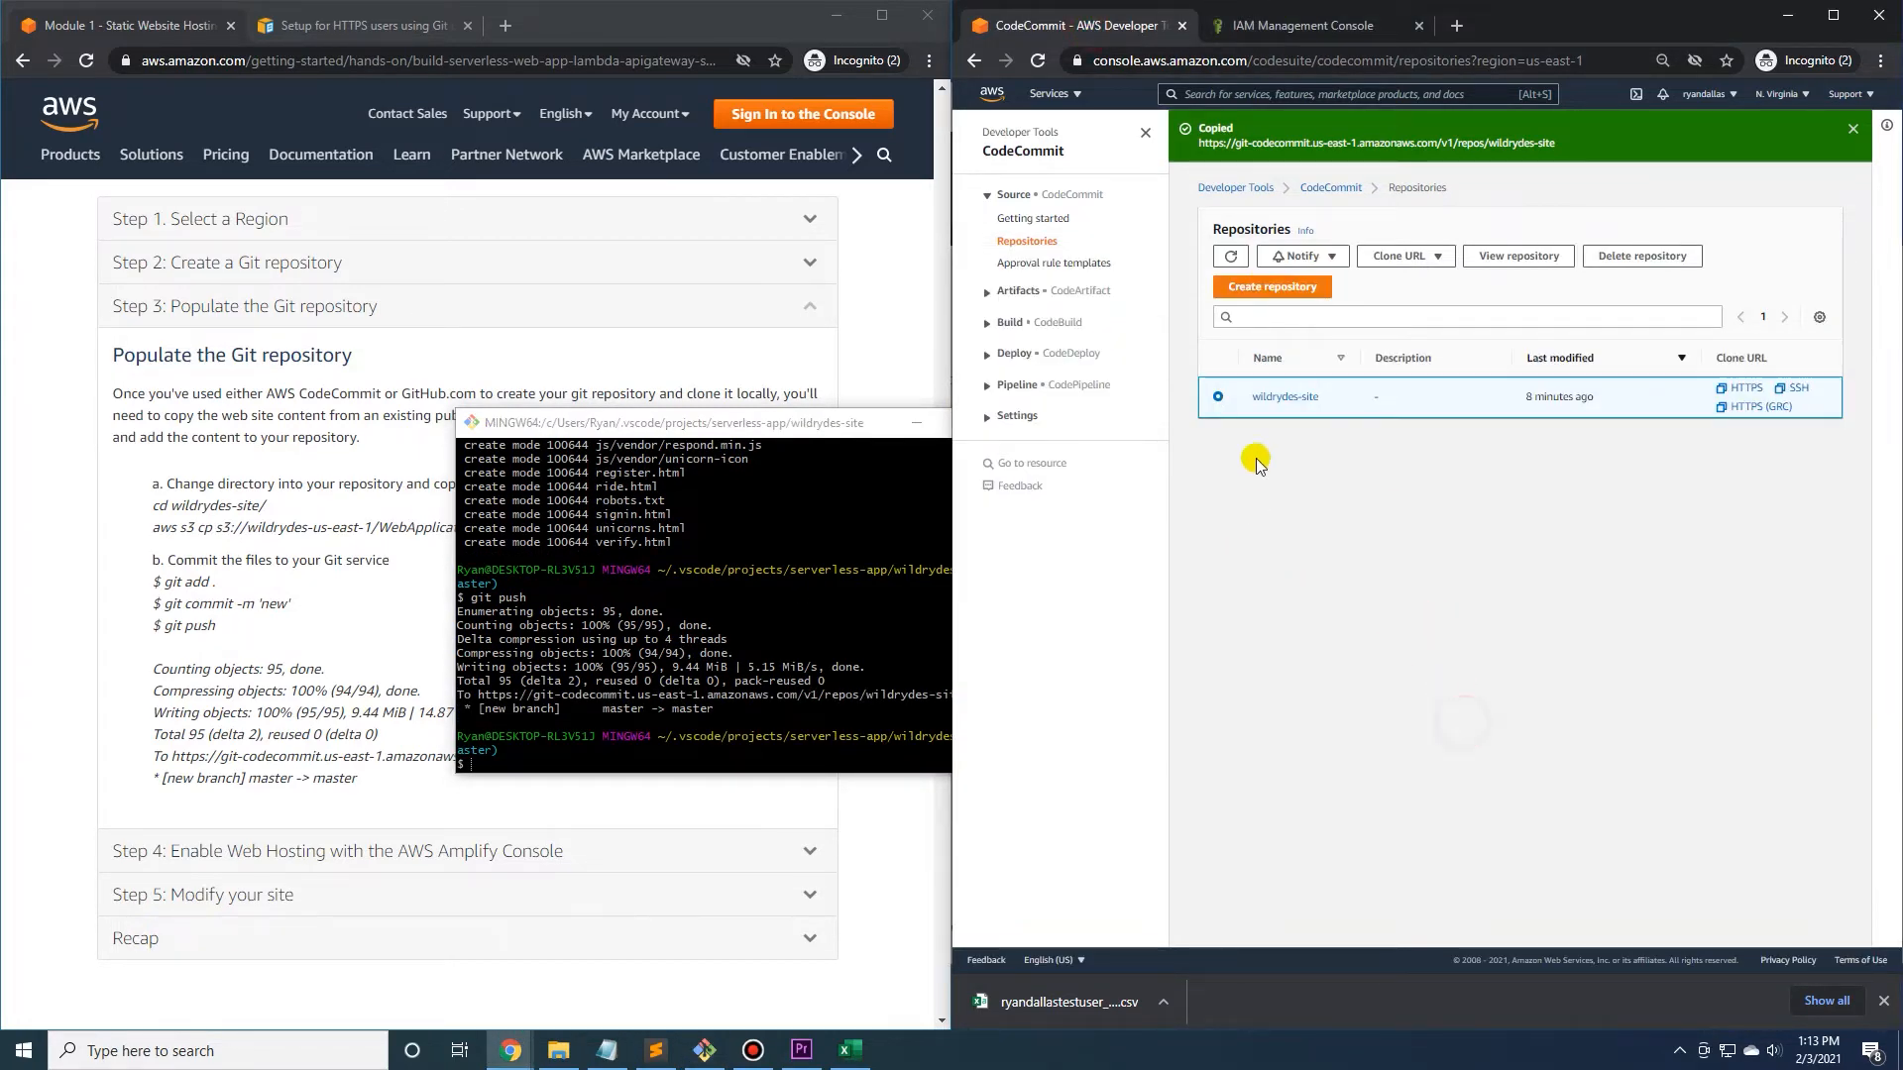
pyautogui.click(1284, 399)
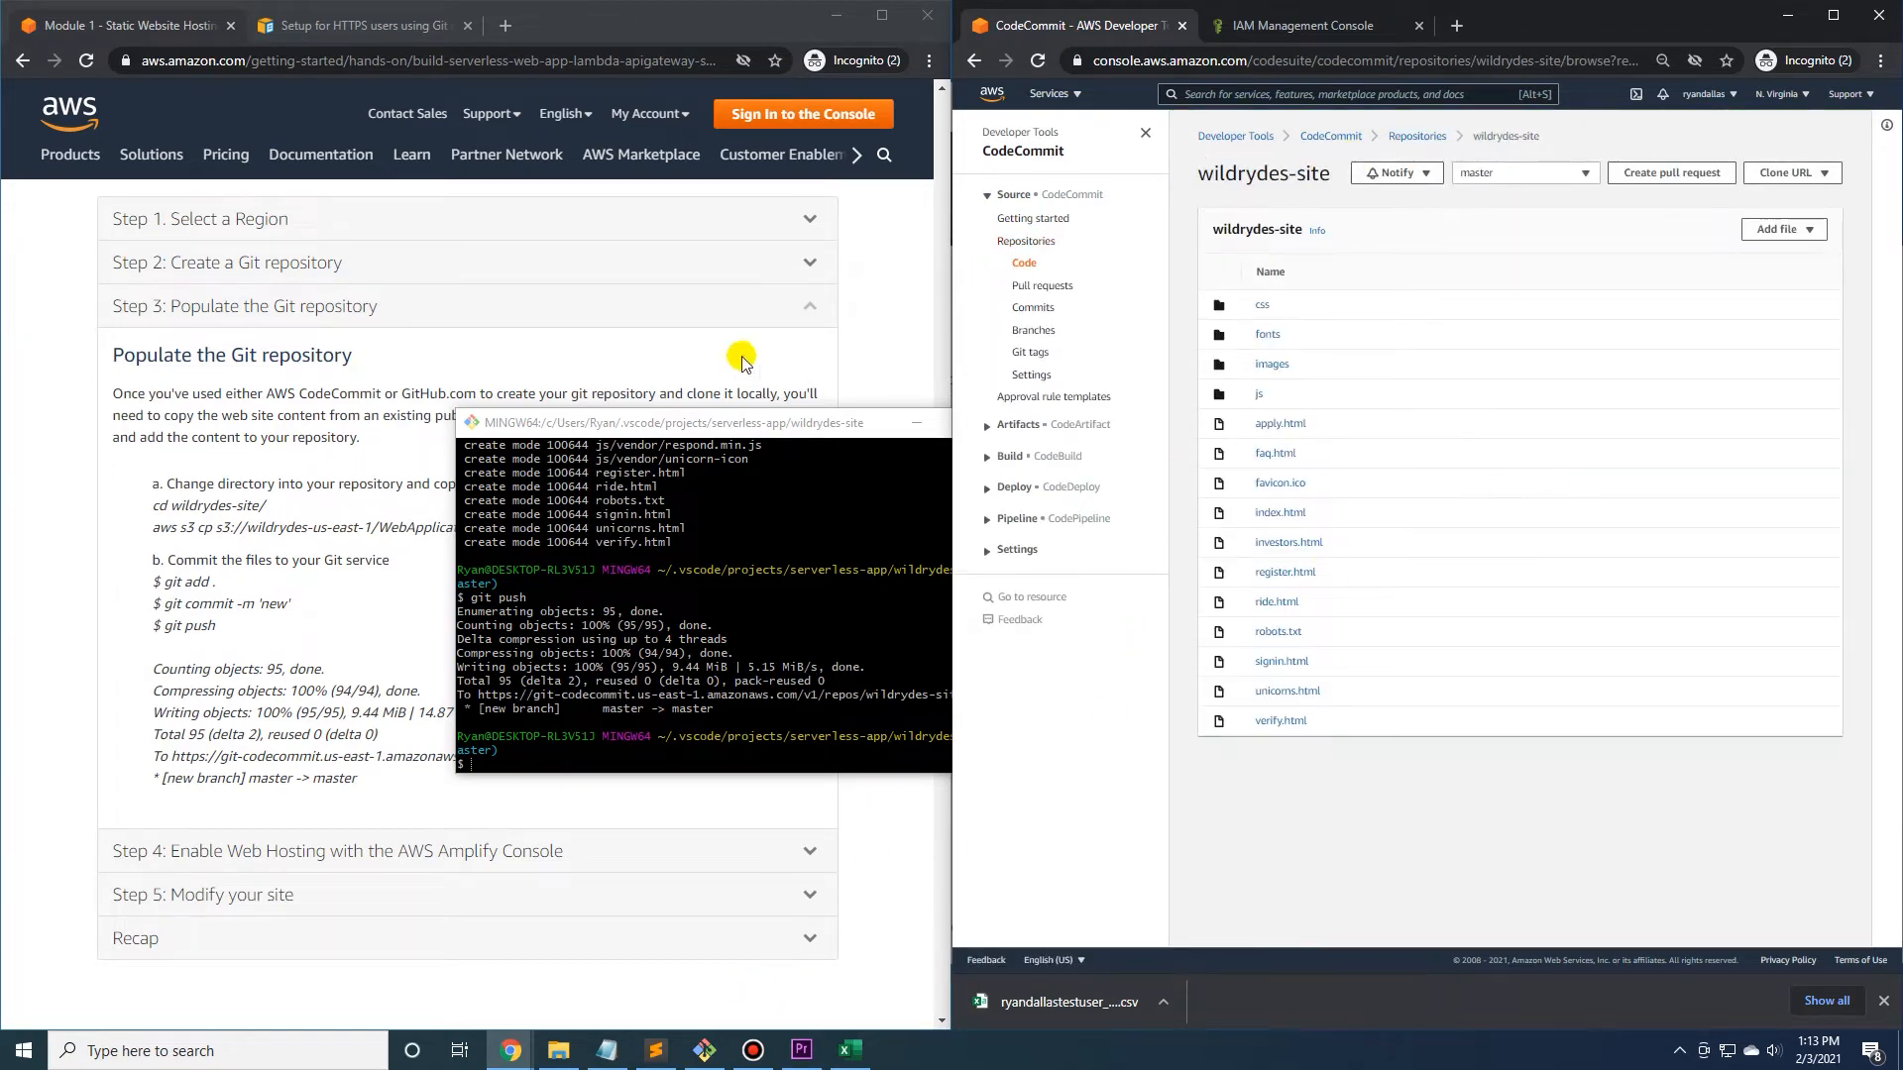
pyautogui.moveTo(732, 422); pyautogui.dragTo(1203, 355)
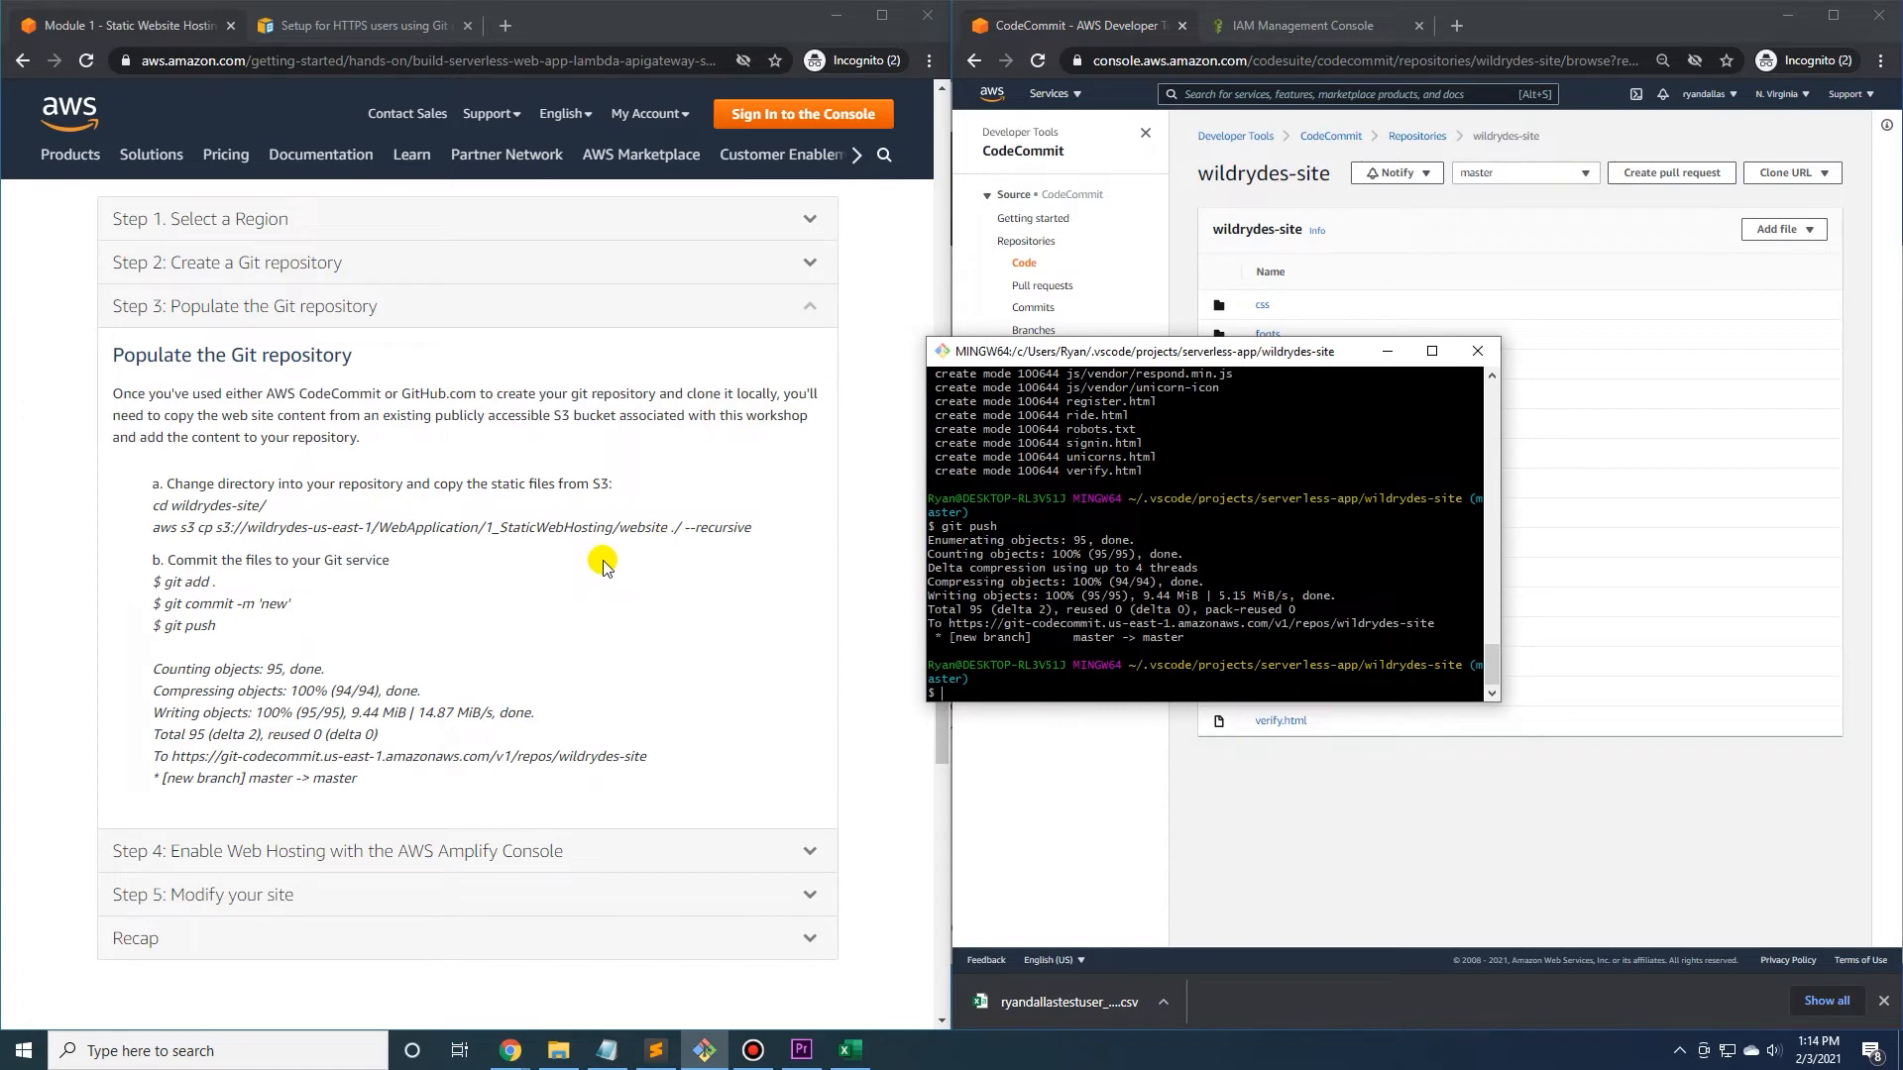
# Expand the tutorial's Step 4 on enabling web hosting with the AWS Amplify Console and move the terminal window off the repository file list.
pyautogui.click(465, 858)
pyautogui.click(466, 858)
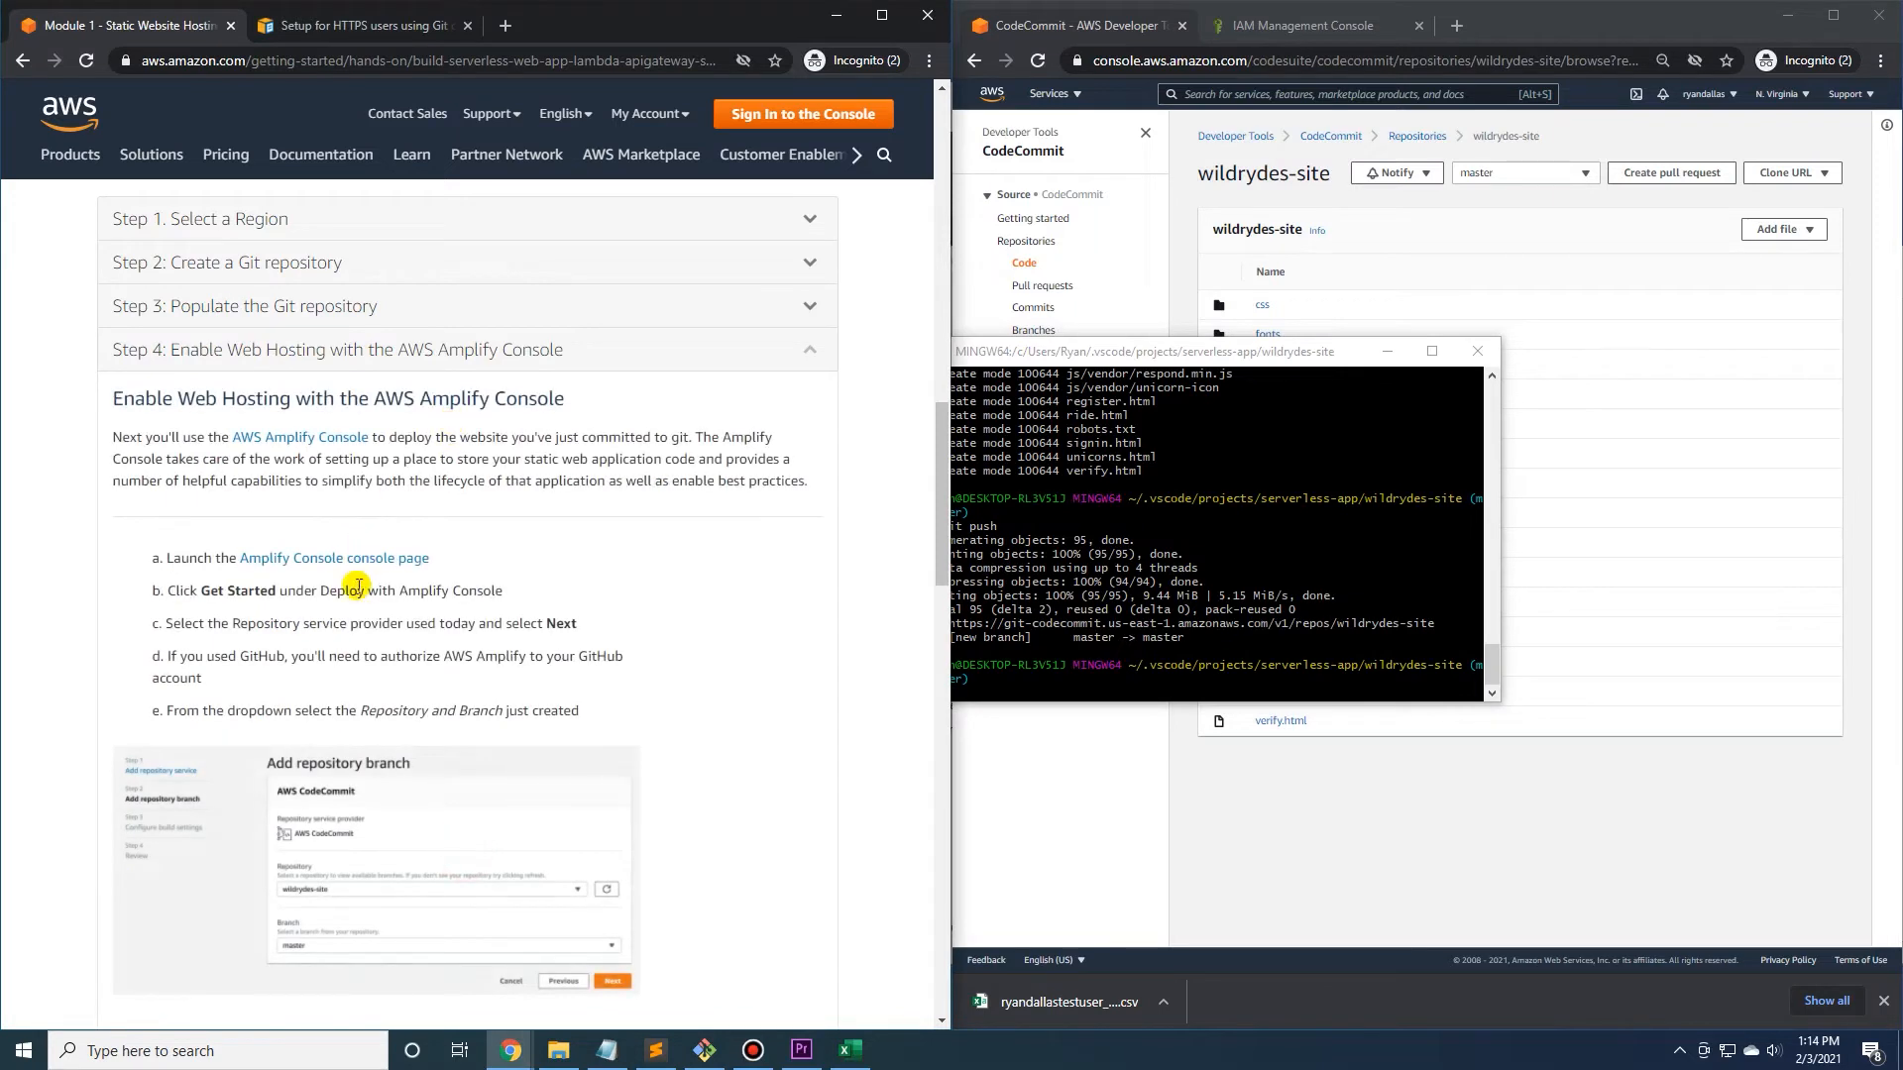
pyautogui.moveTo(1176, 350); pyautogui.dragTo(1172, 573)
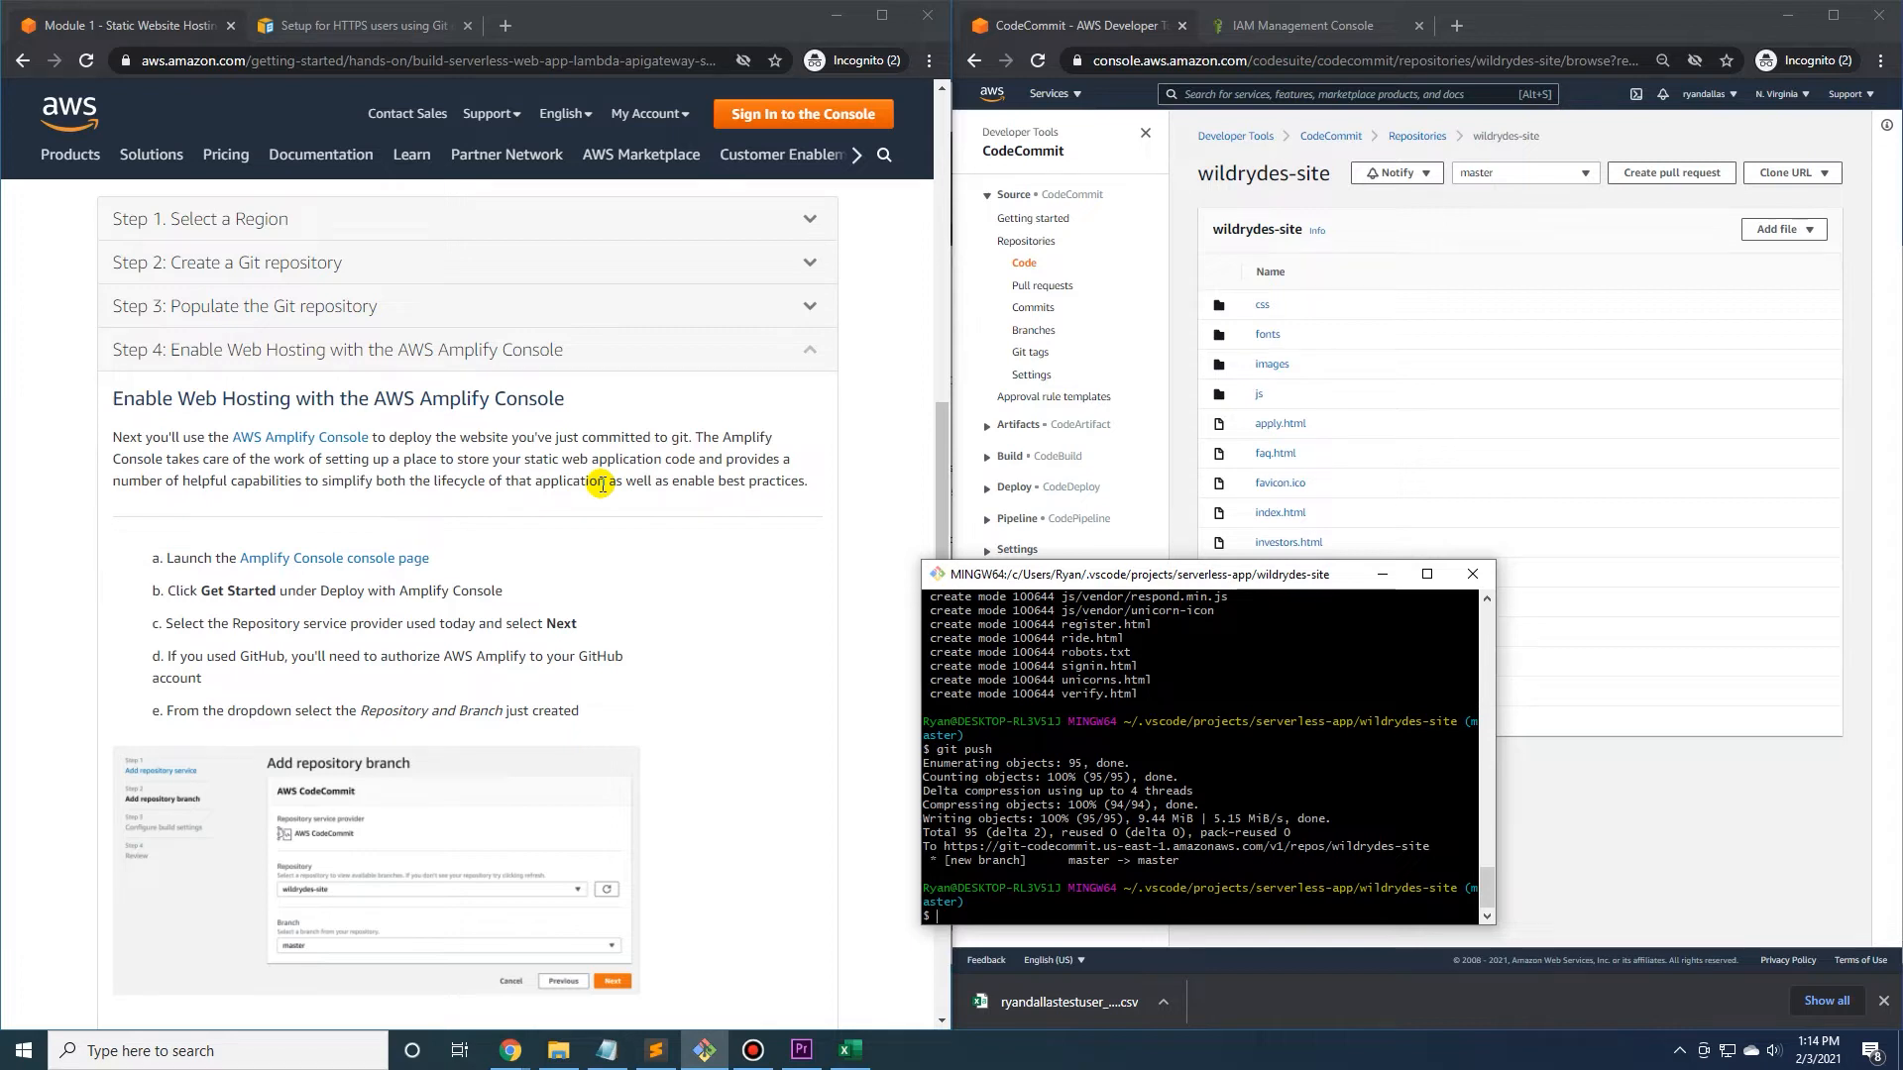
pyautogui.moveTo(1159, 573); pyautogui.dragTo(1036, 580)
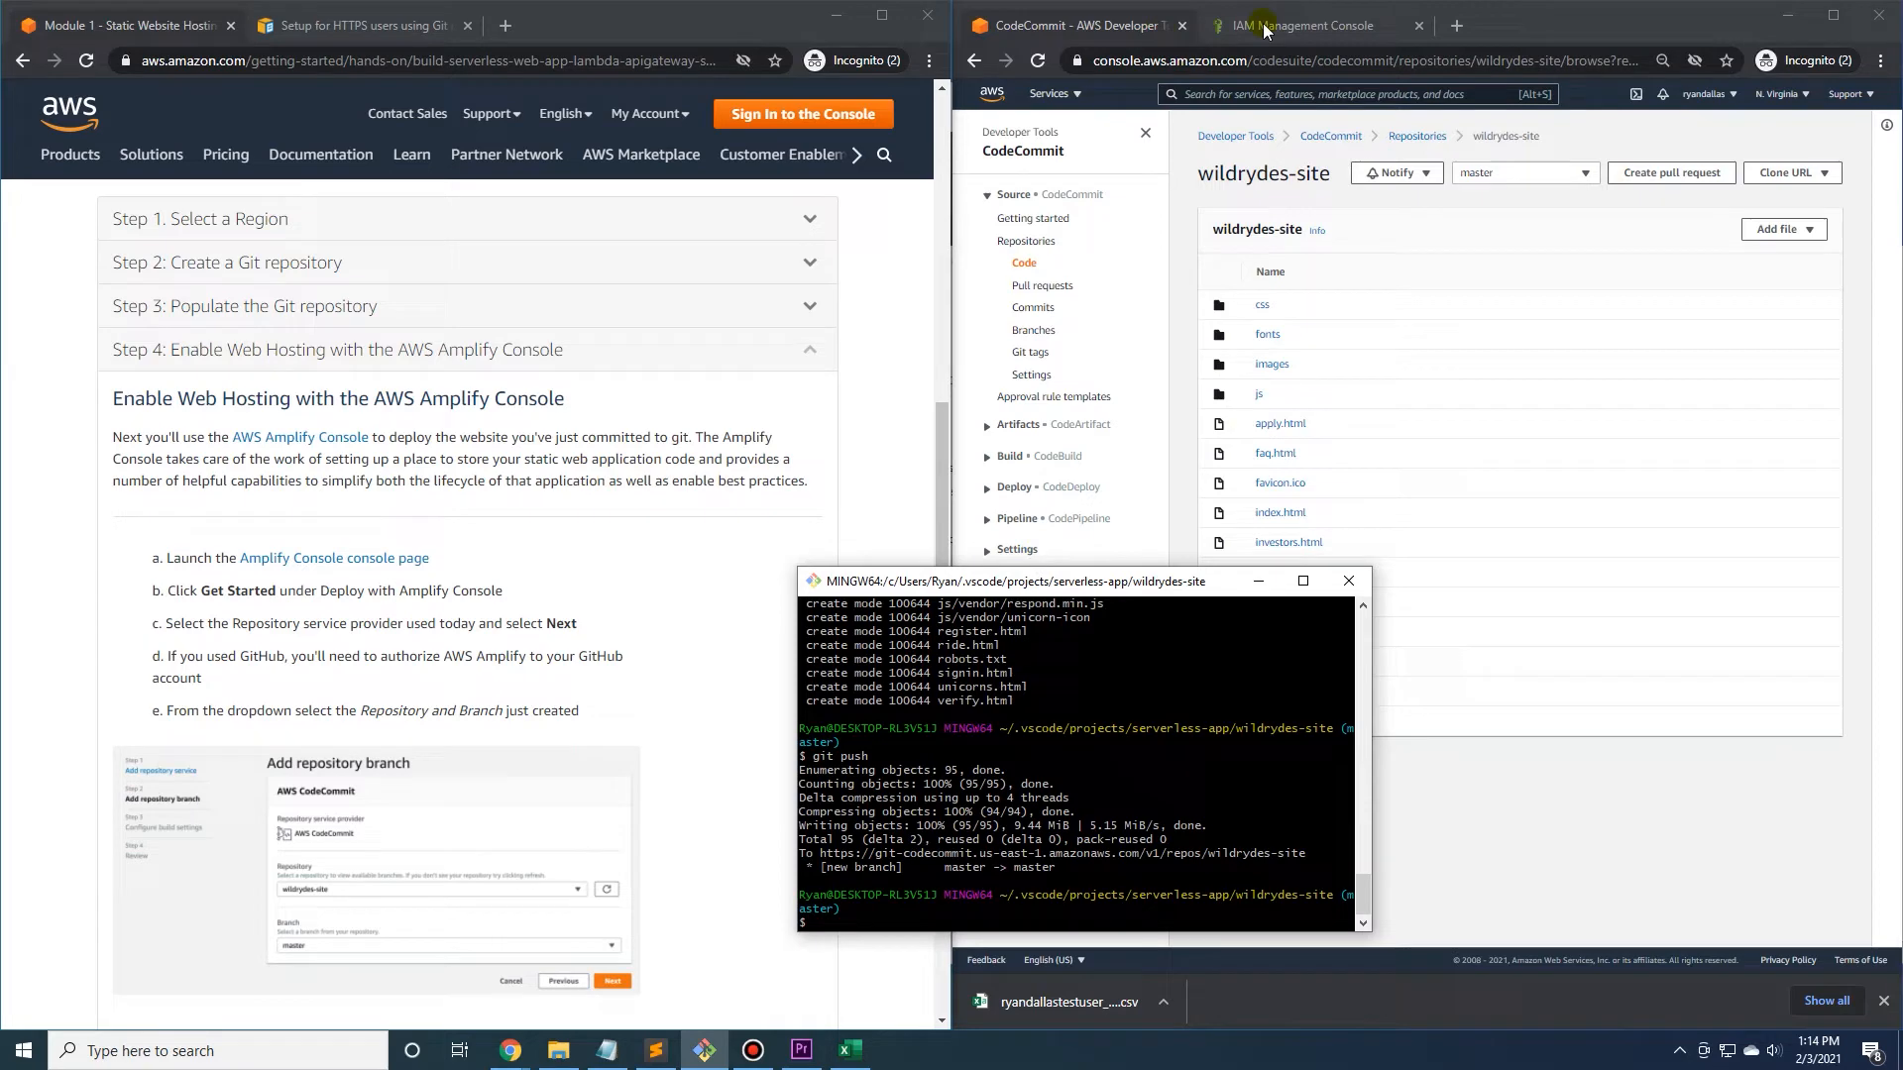
# Duplicate the CodeCommit browser tab, search for 'aws amplify' in the copy, and open the AWS Amplify service.
pyautogui.rightClick(1109, 32)
pyautogui.click(1179, 149)
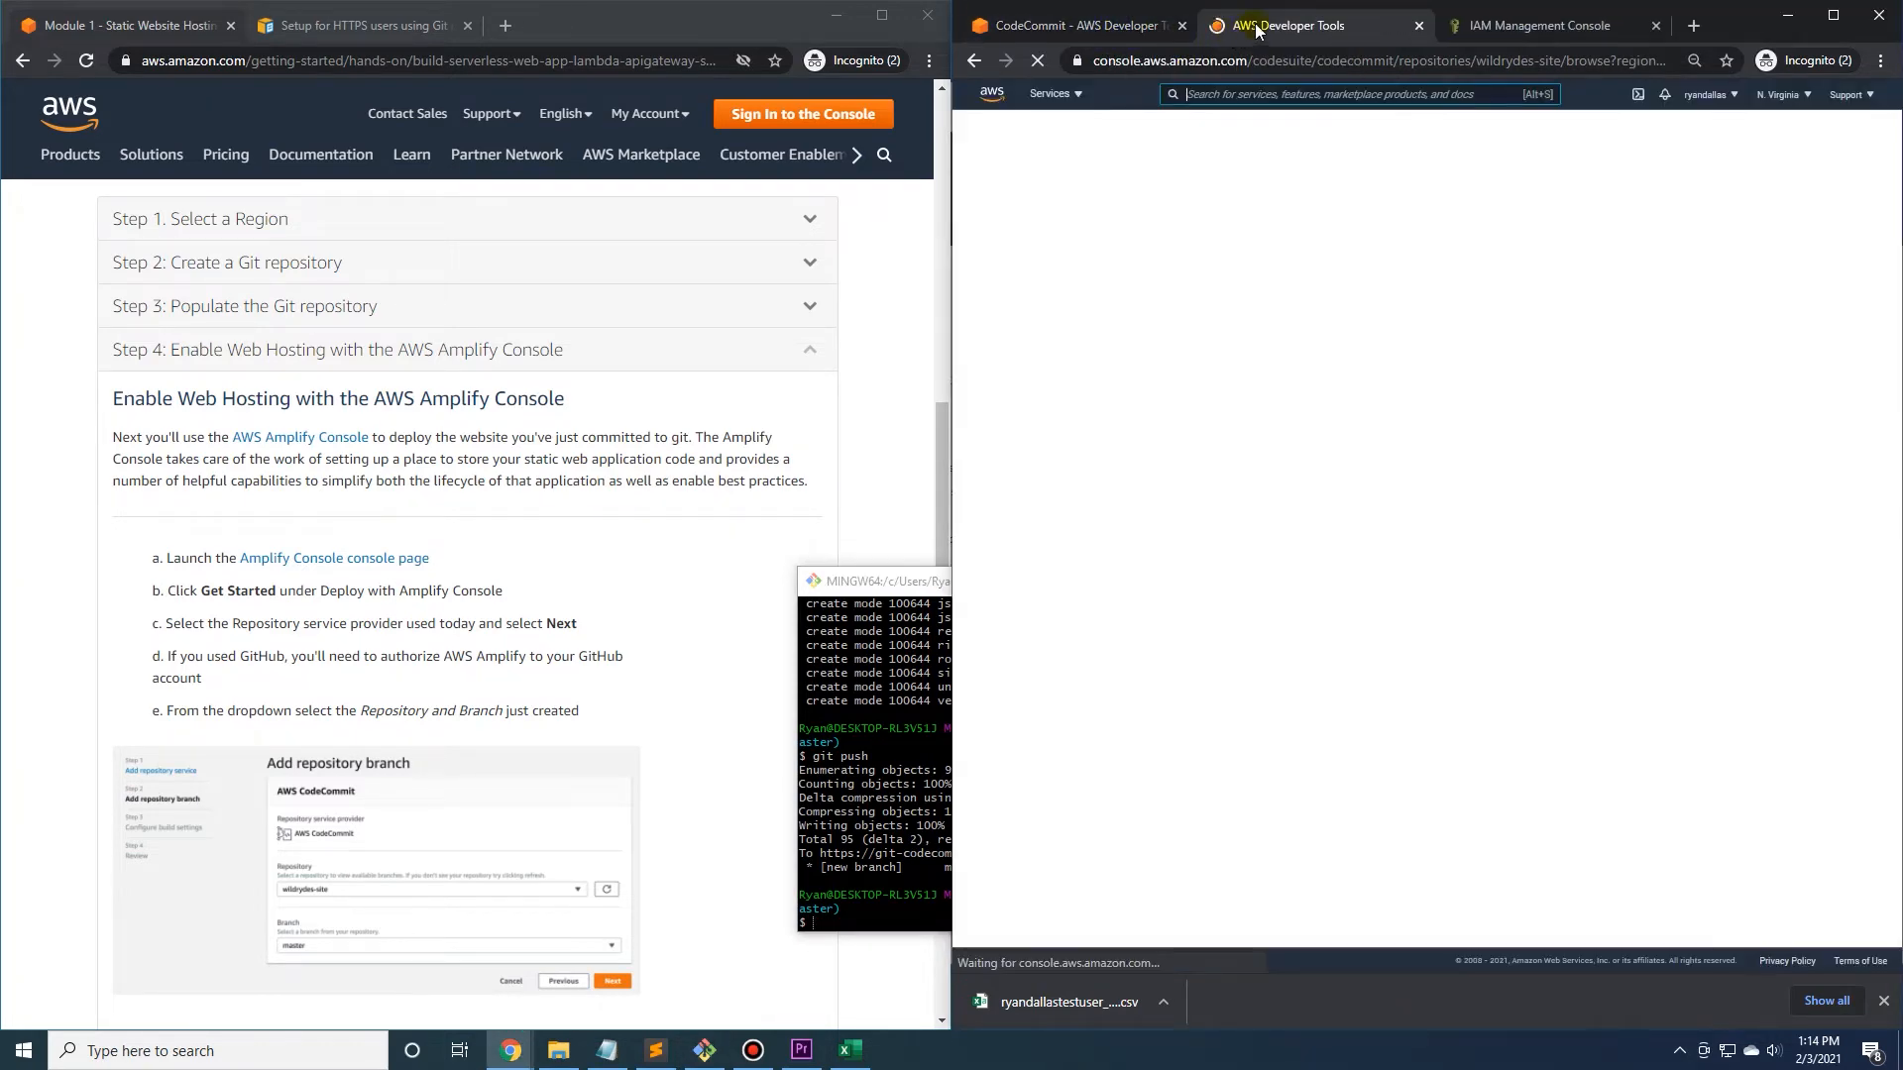
pyautogui.click(1233, 94)
pyautogui.write('aws')
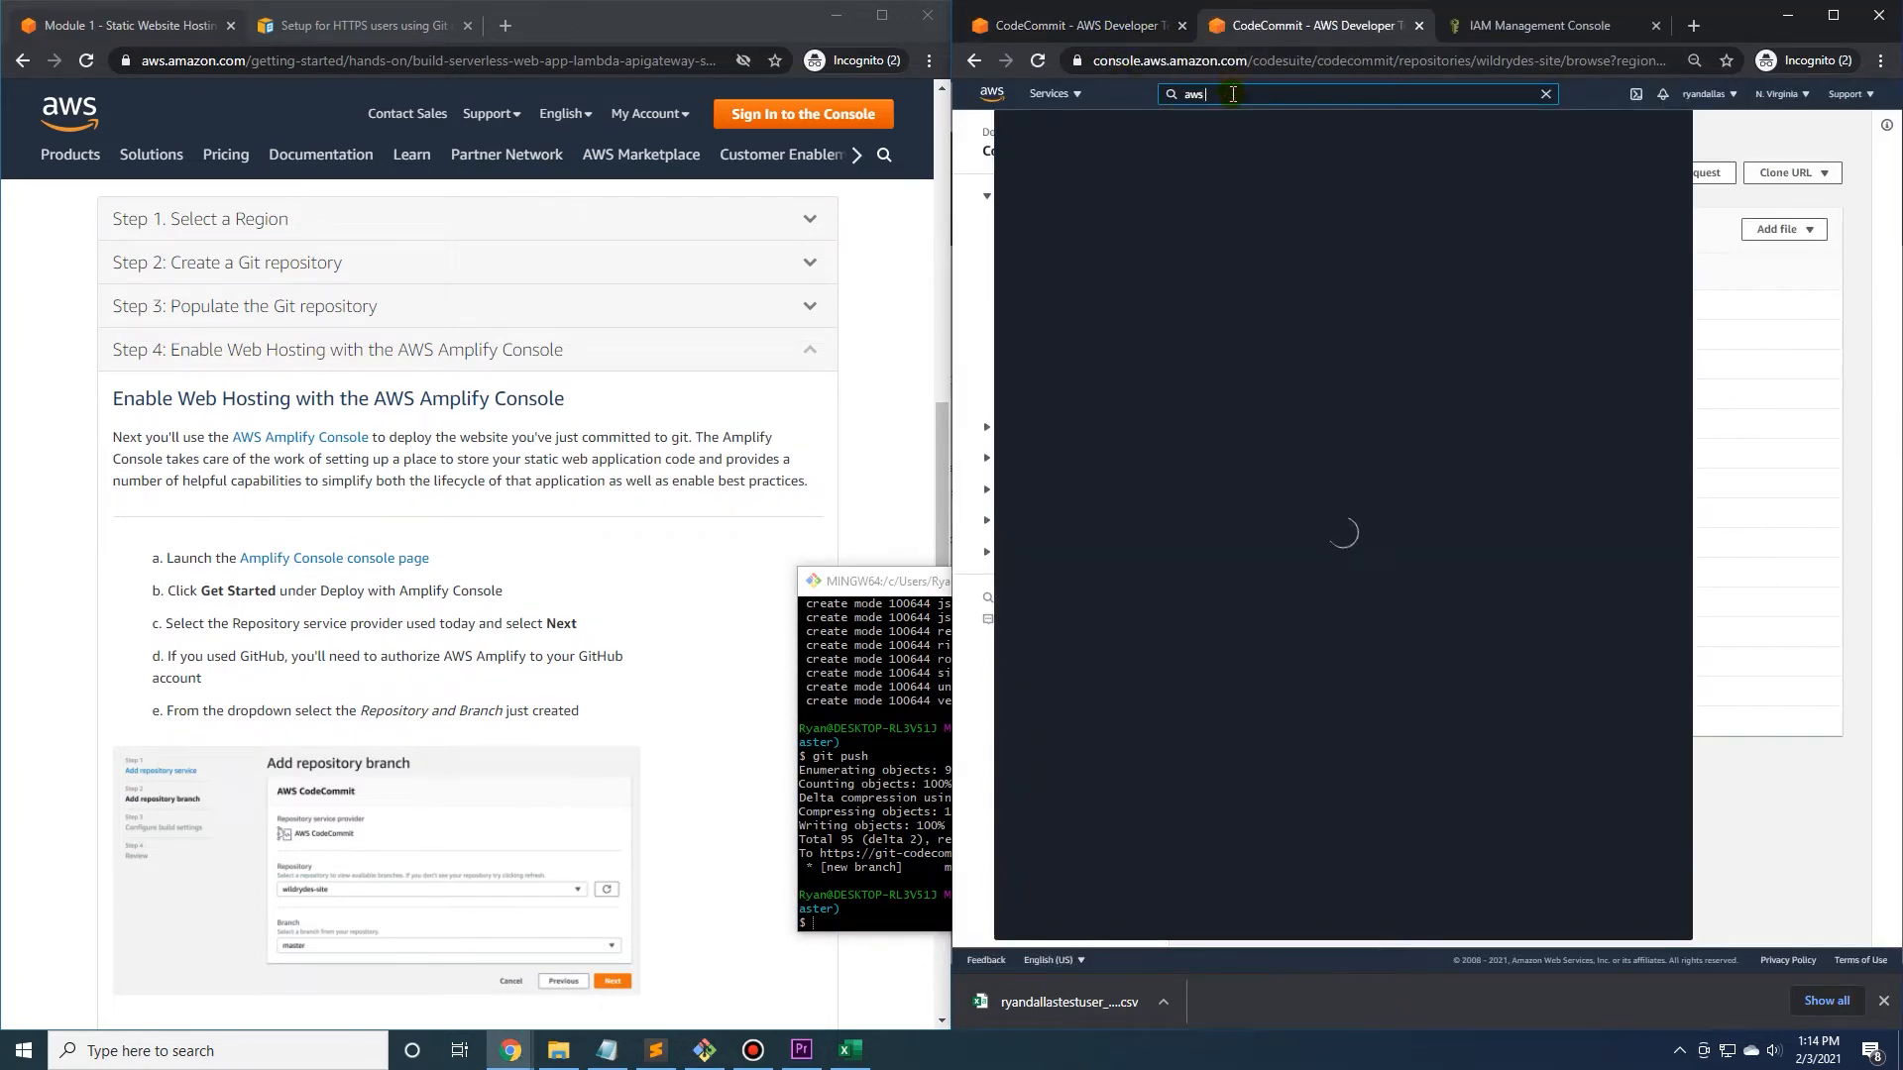
pyautogui.write(' amplify')
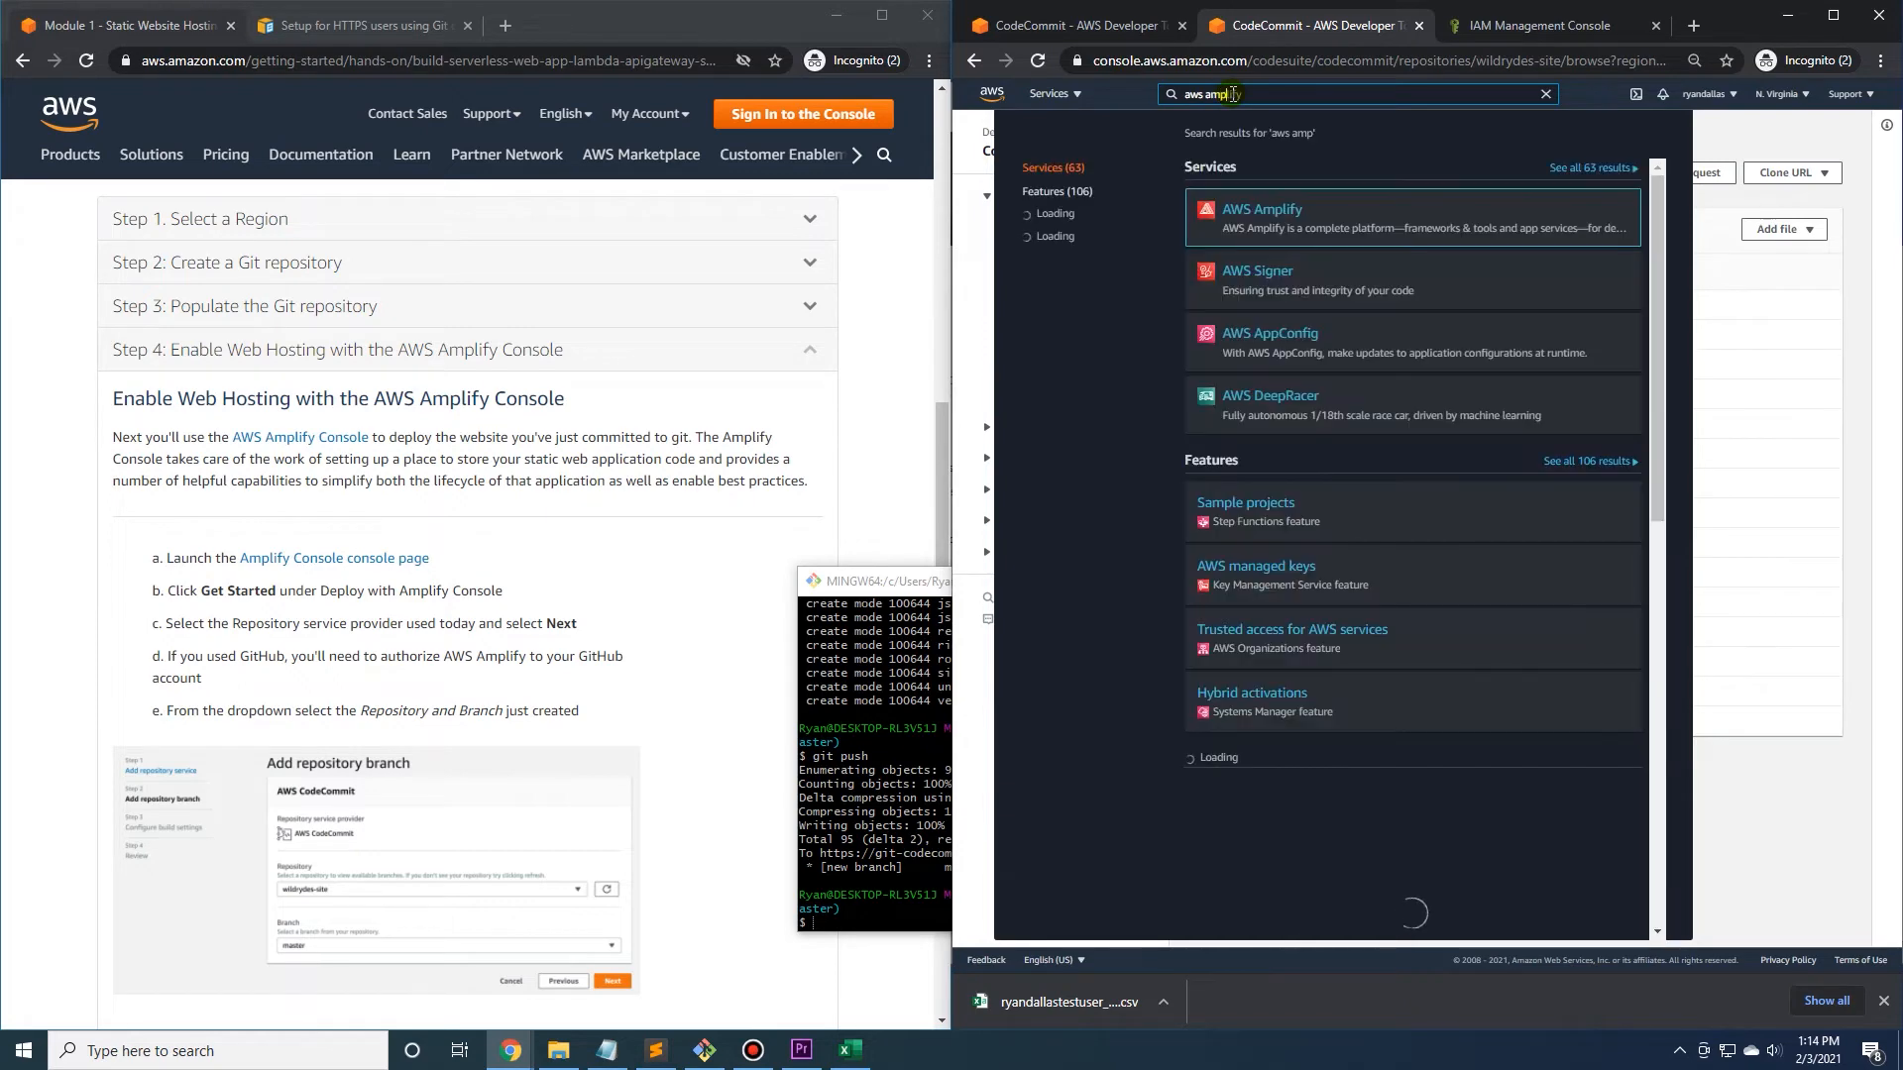
pyautogui.click(1261, 210)
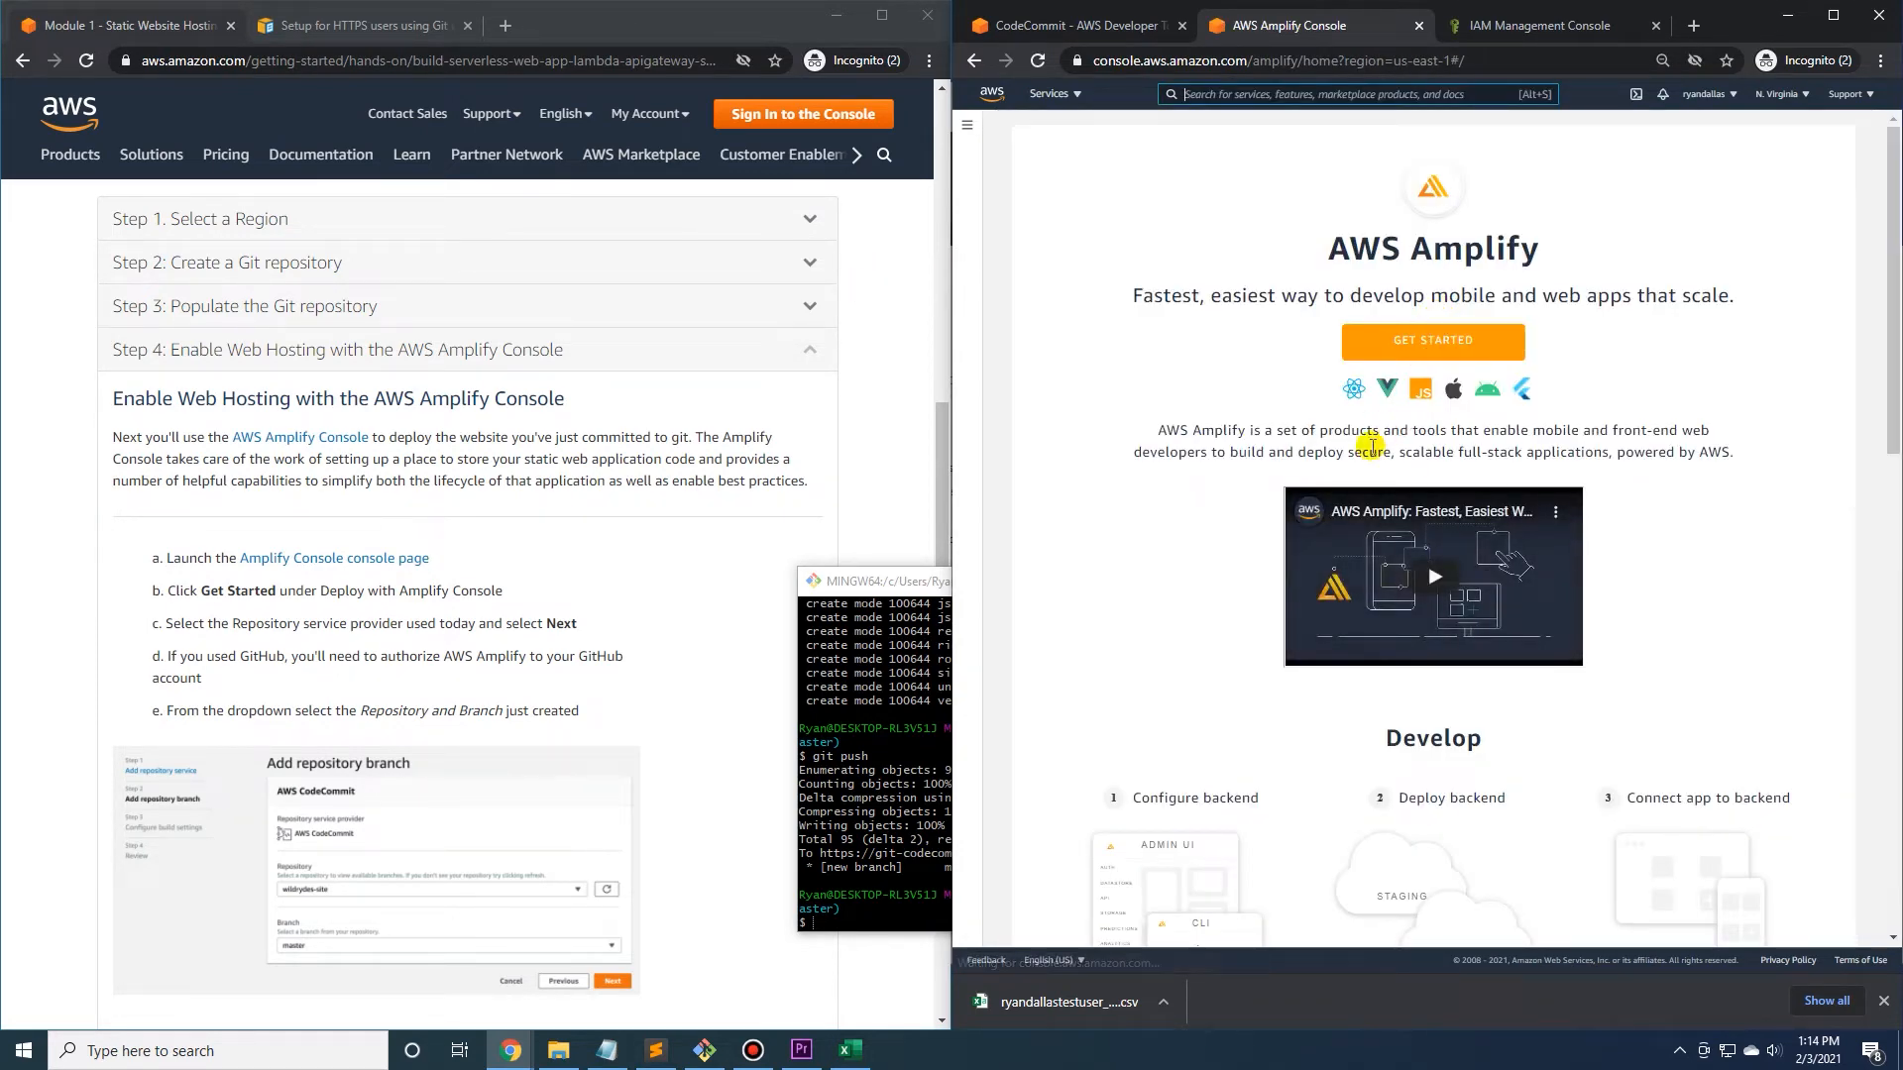
# Start hosting a web app in Amplify with AWS CodeCommit as the source of the existing code, dismissing the downloads bar.
pyautogui.click(1429, 341)
pyautogui.scroll(-1, 1429, 341)
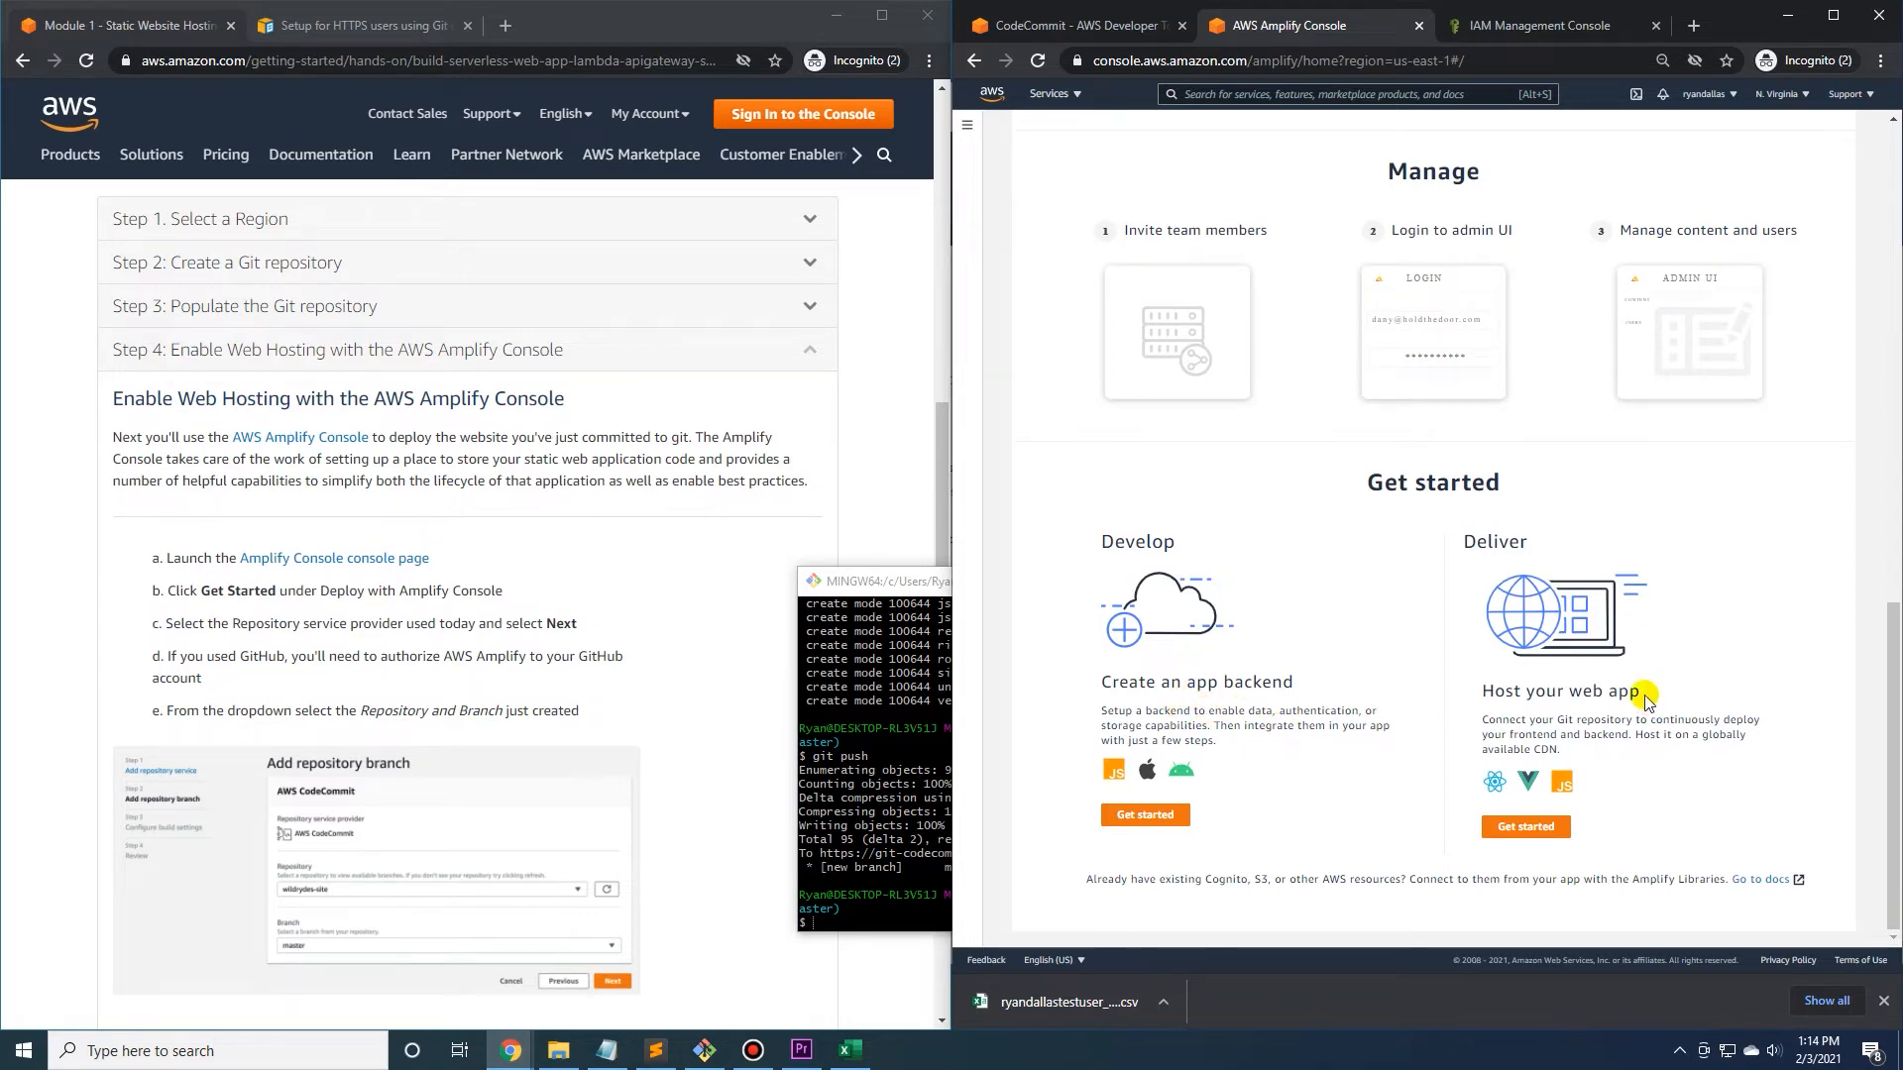
pyautogui.click(1527, 831)
pyautogui.click(1884, 1002)
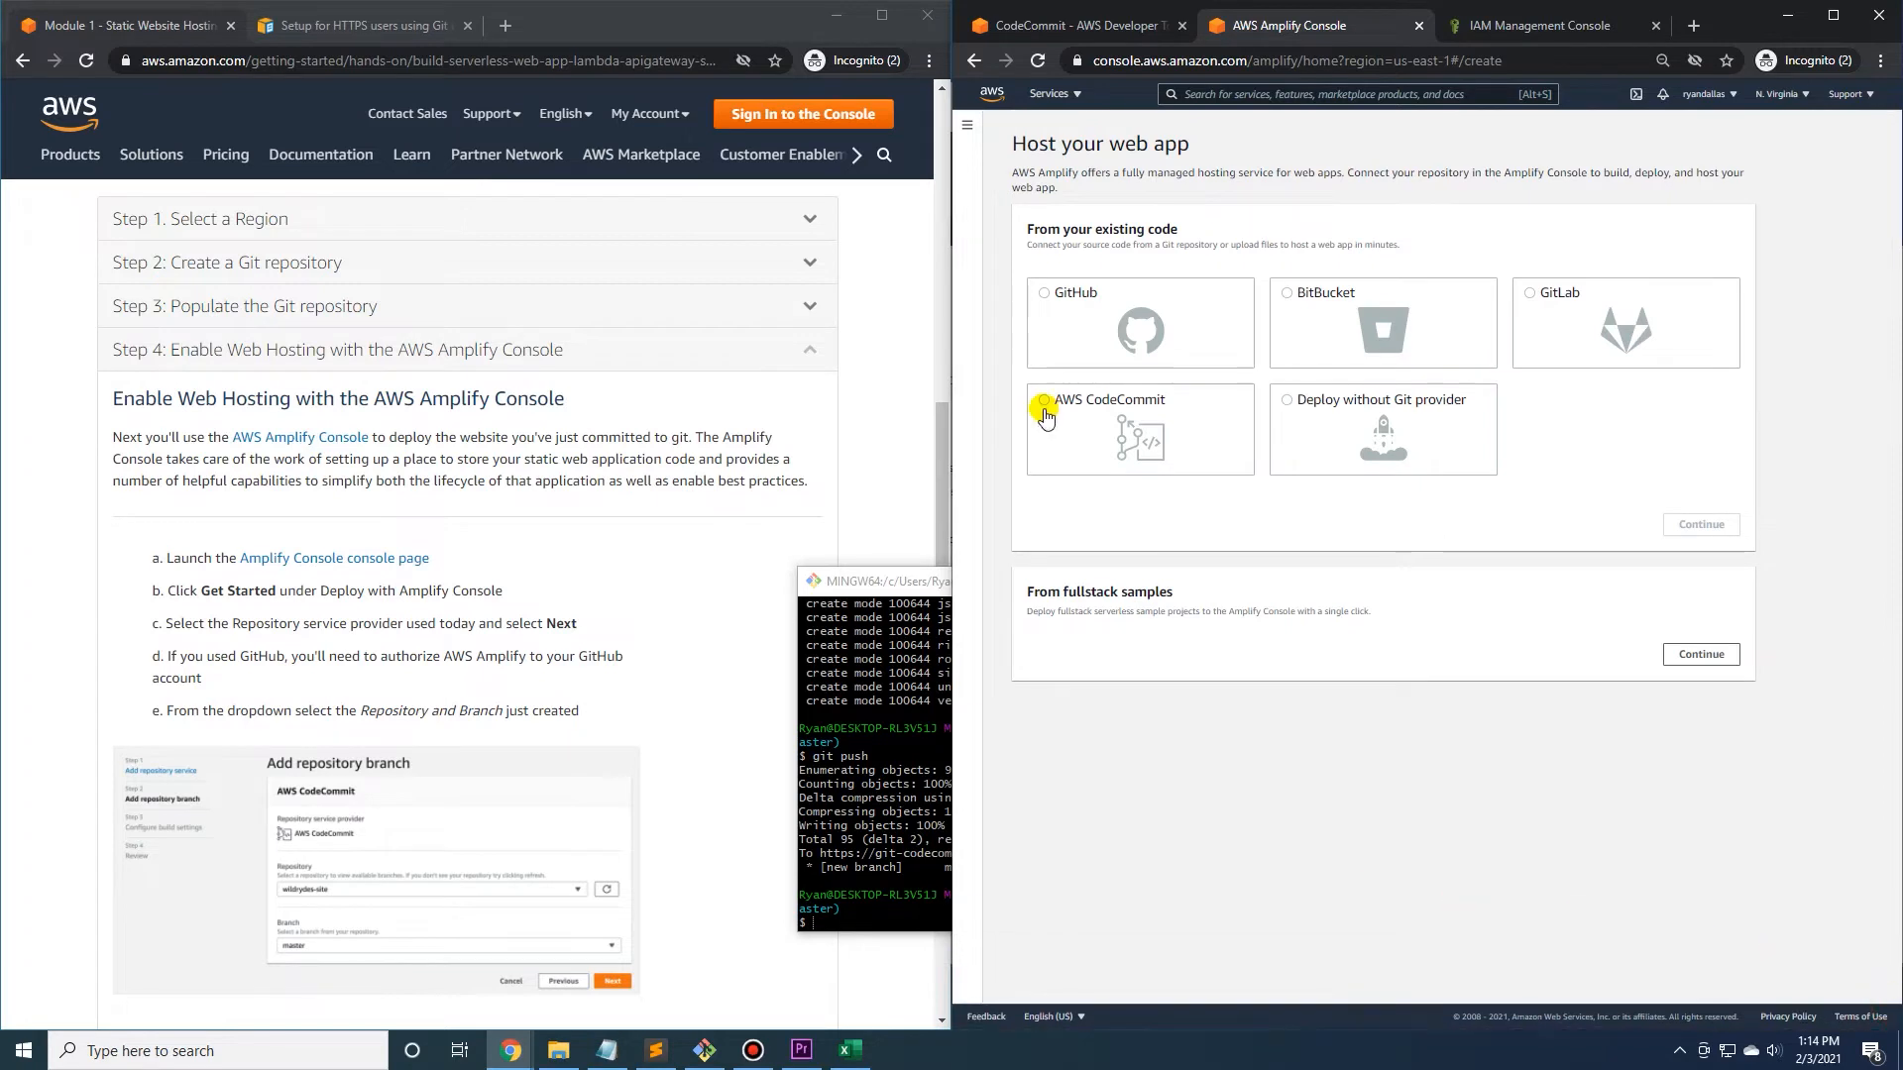
pyautogui.click(1045, 402)
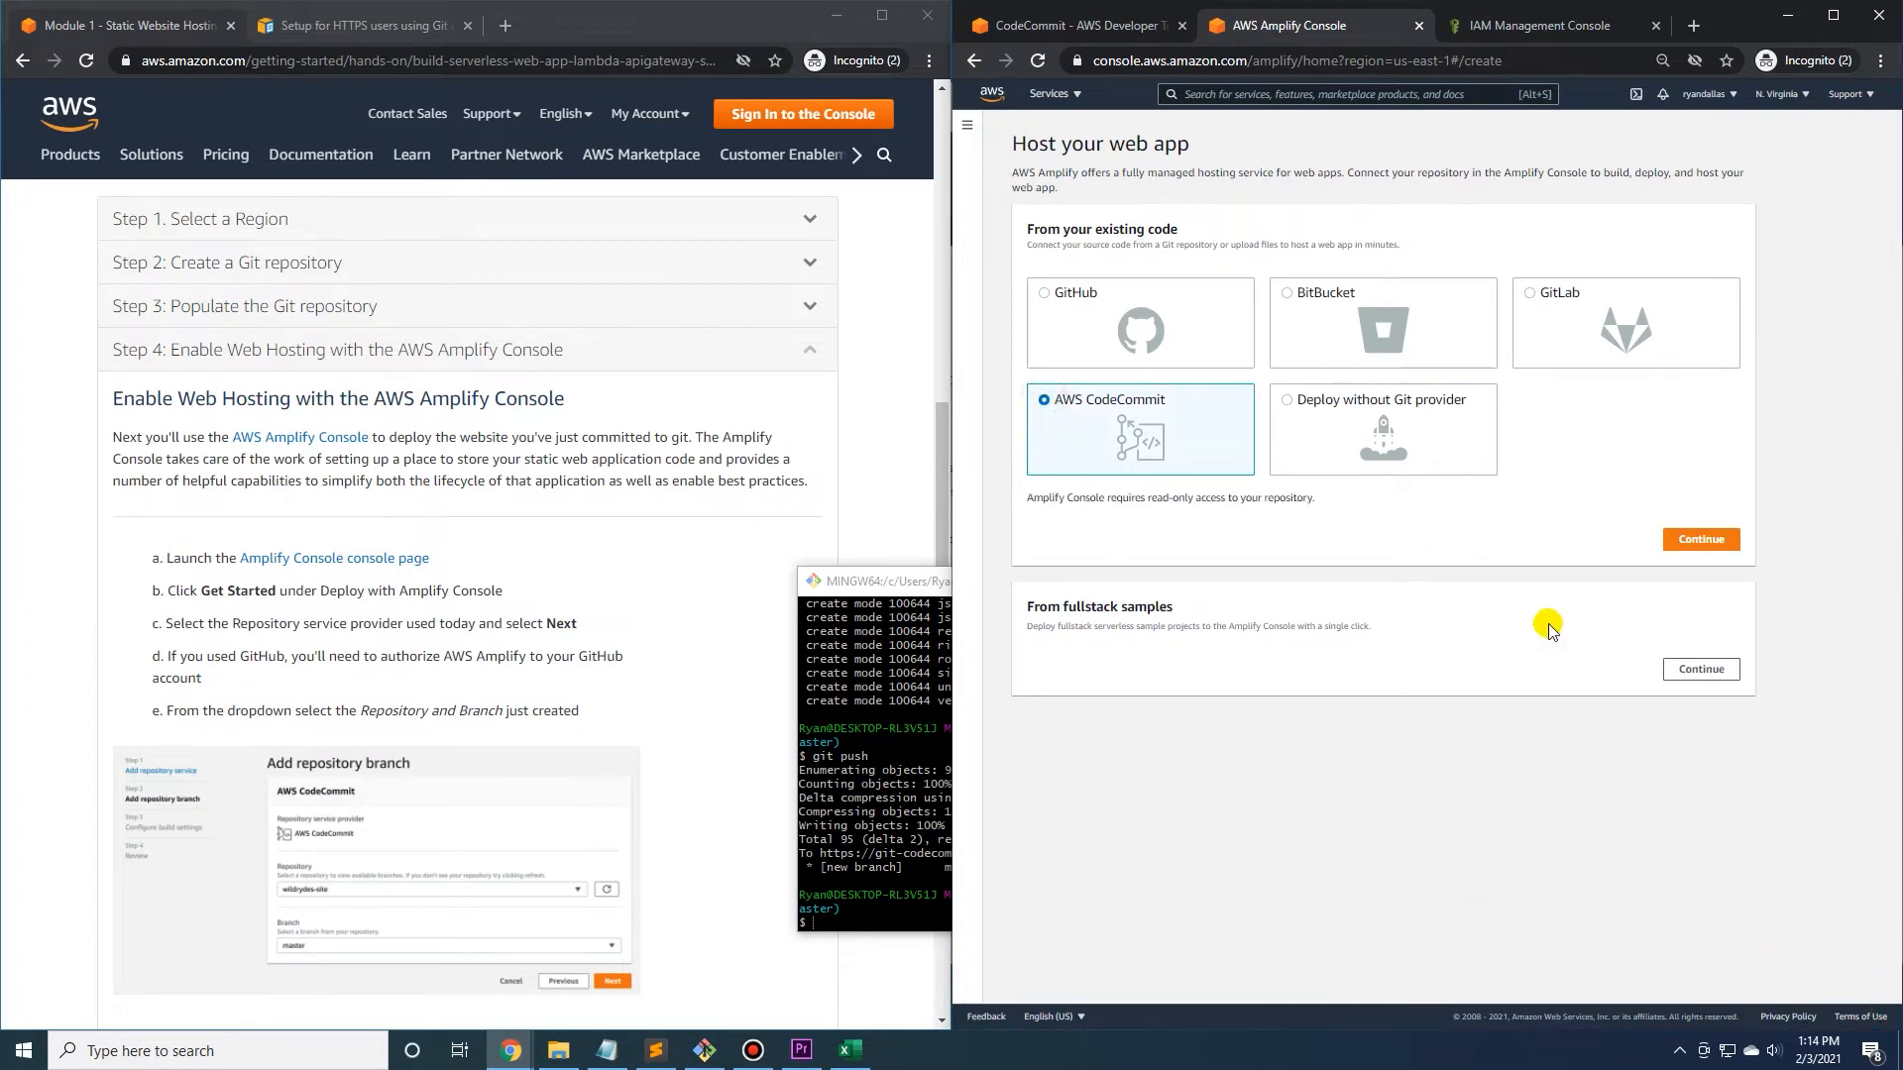
pyautogui.click(1715, 535)
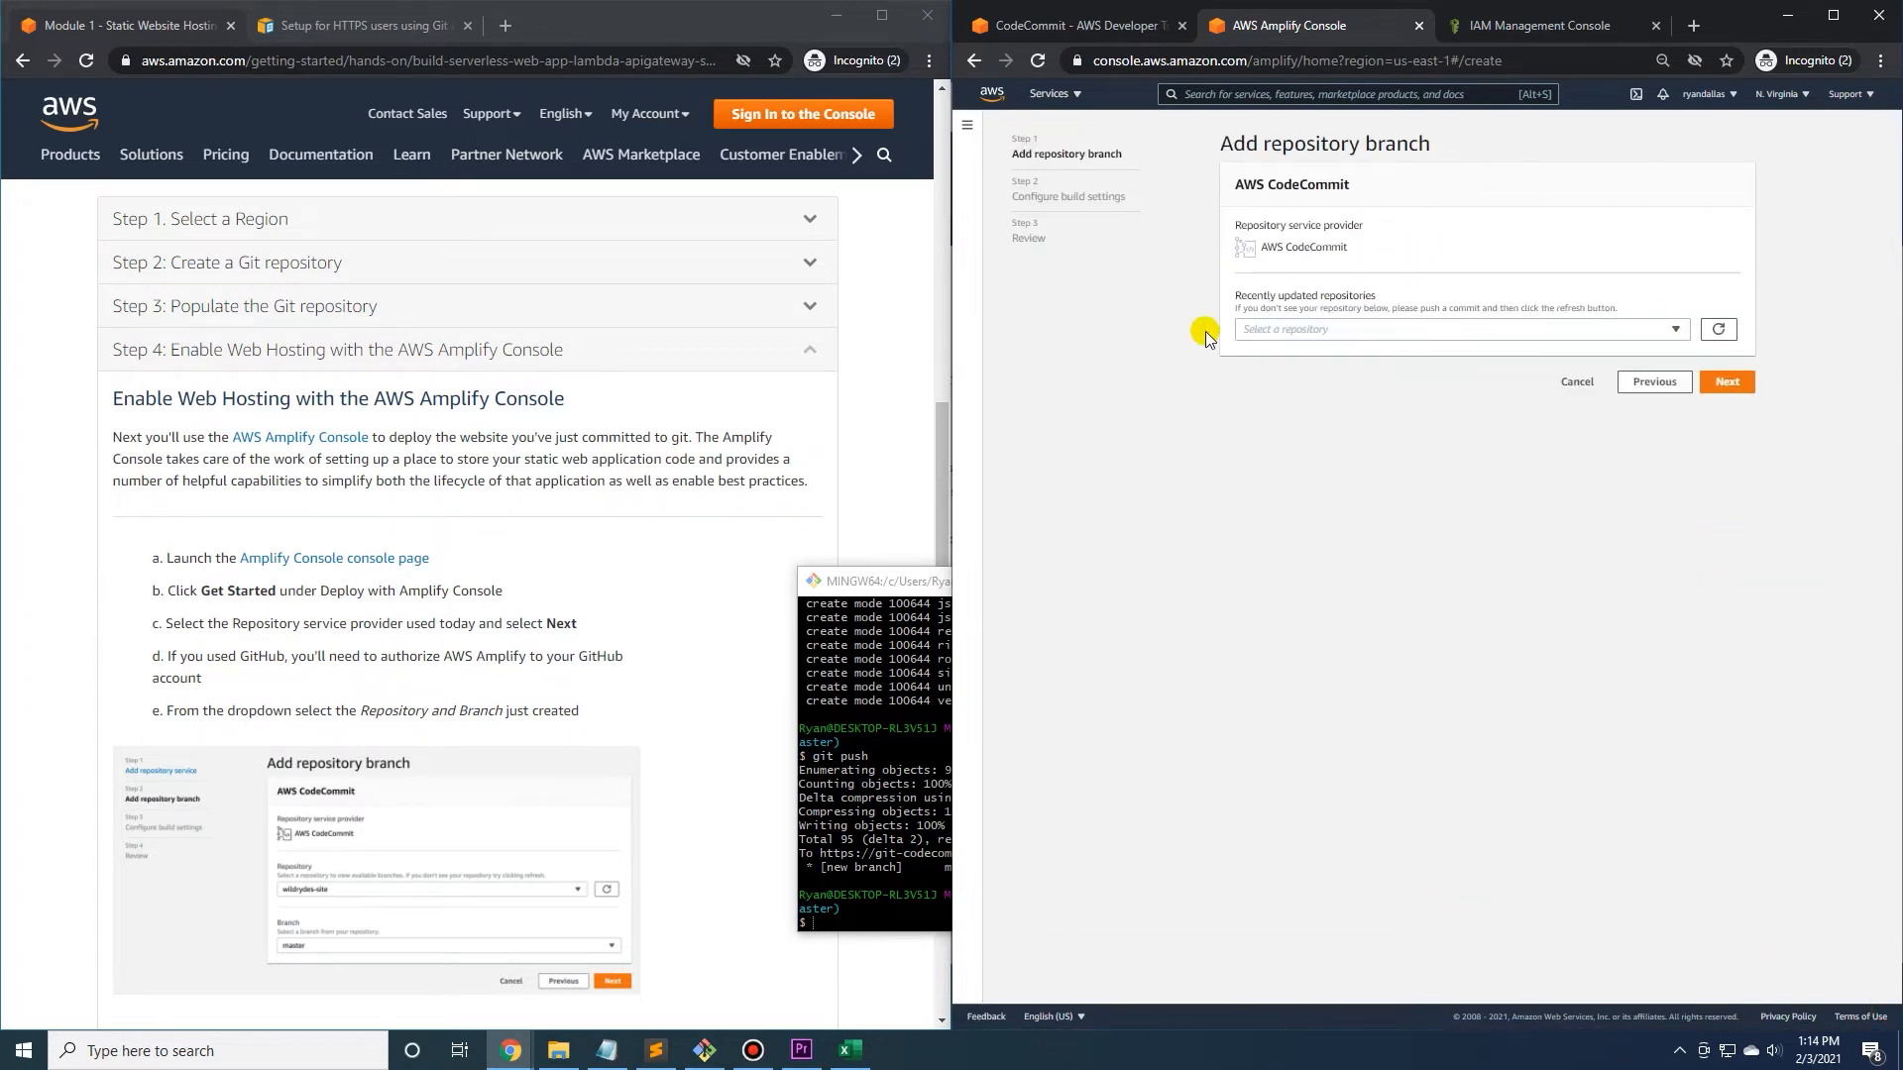
# Connect the wildrydes-site repository's master branch, keep the default build settings, and save and deploy the app.
pyautogui.click(1345, 331)
pyautogui.click(1262, 371)
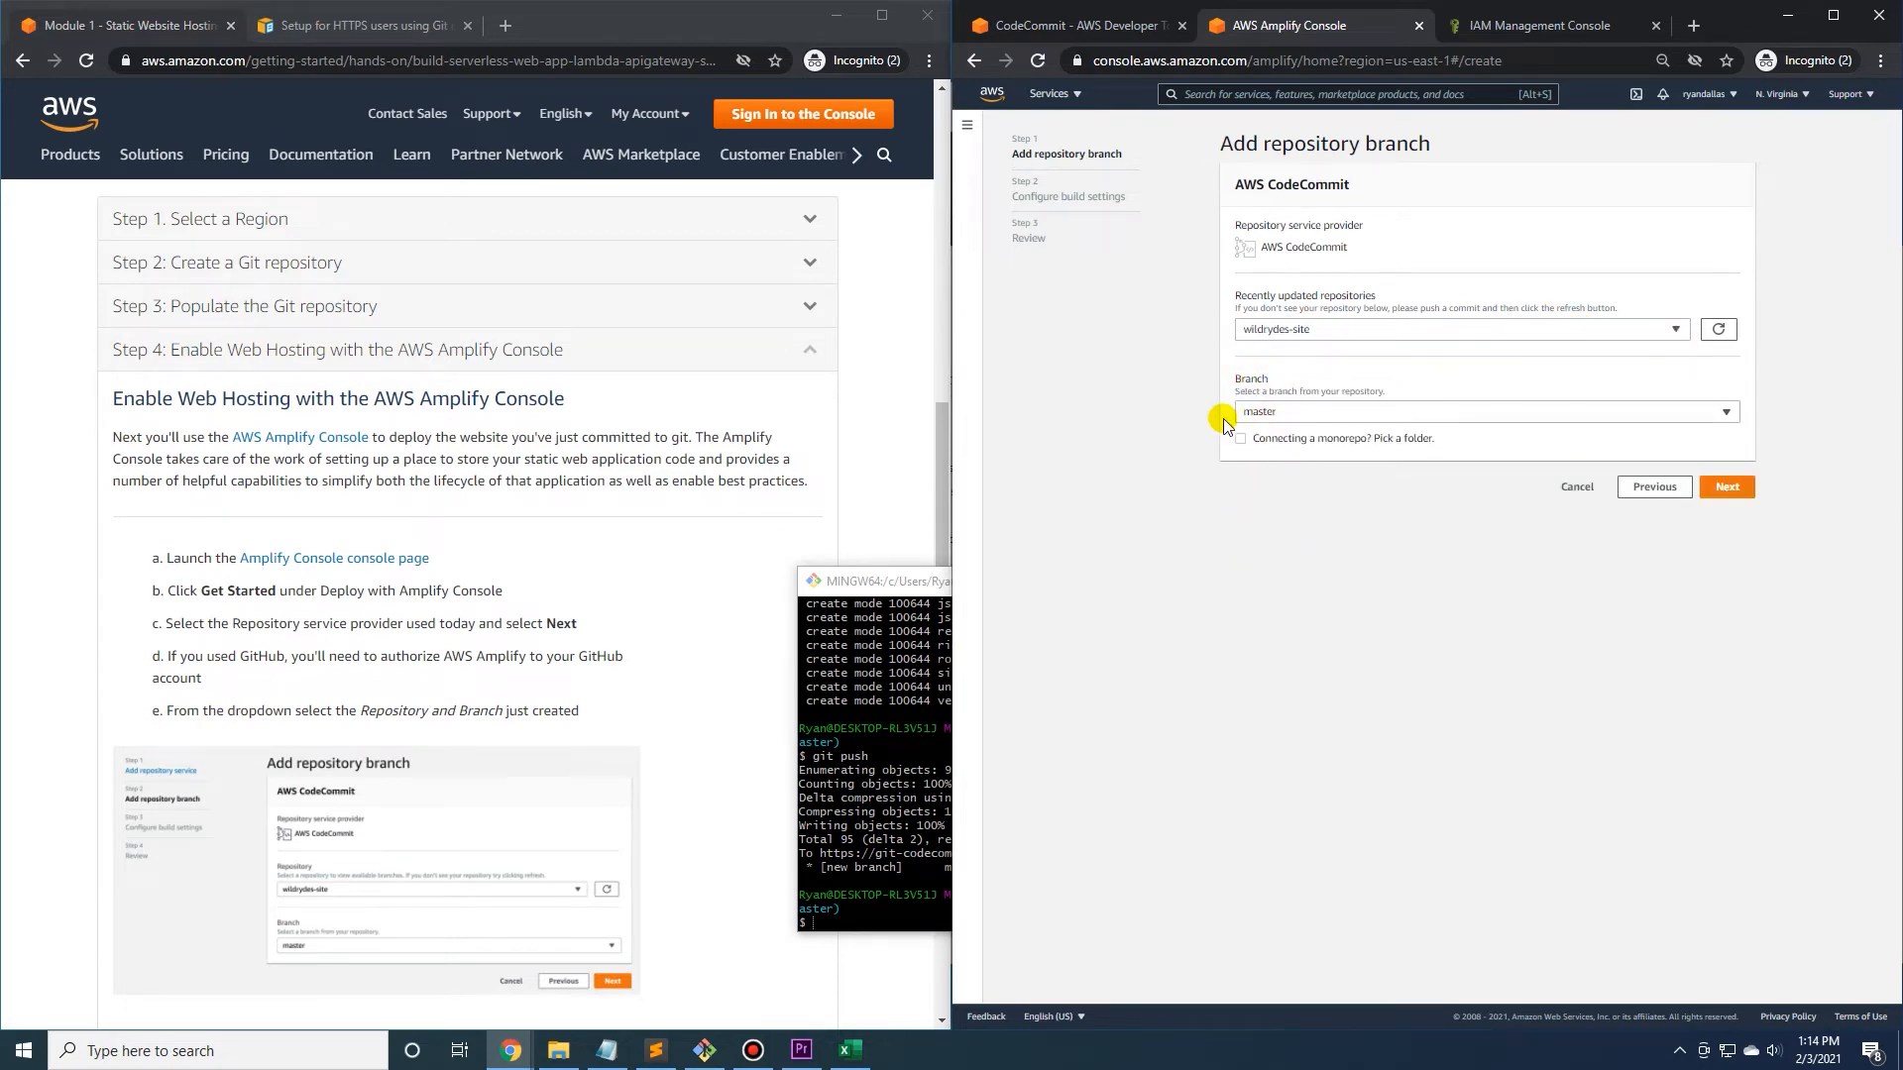
pyautogui.click(1725, 488)
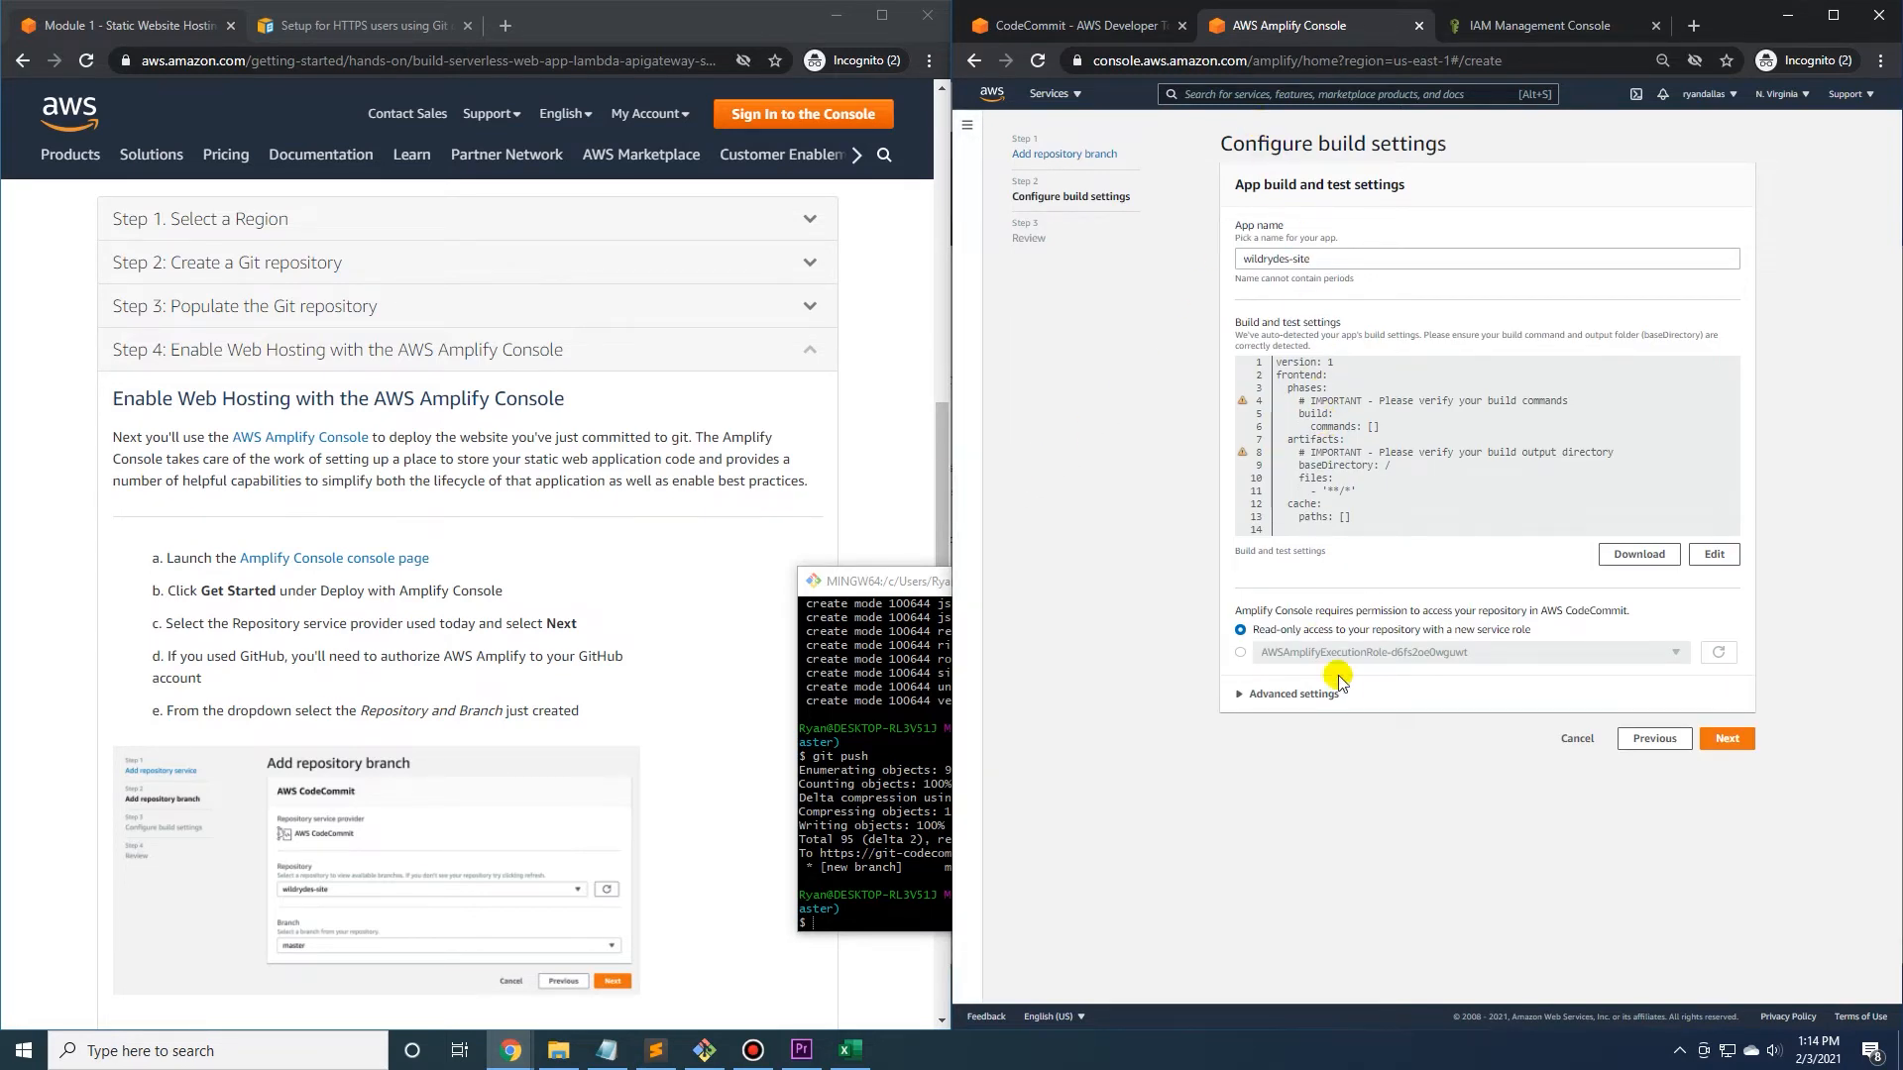
pyautogui.click(1739, 745)
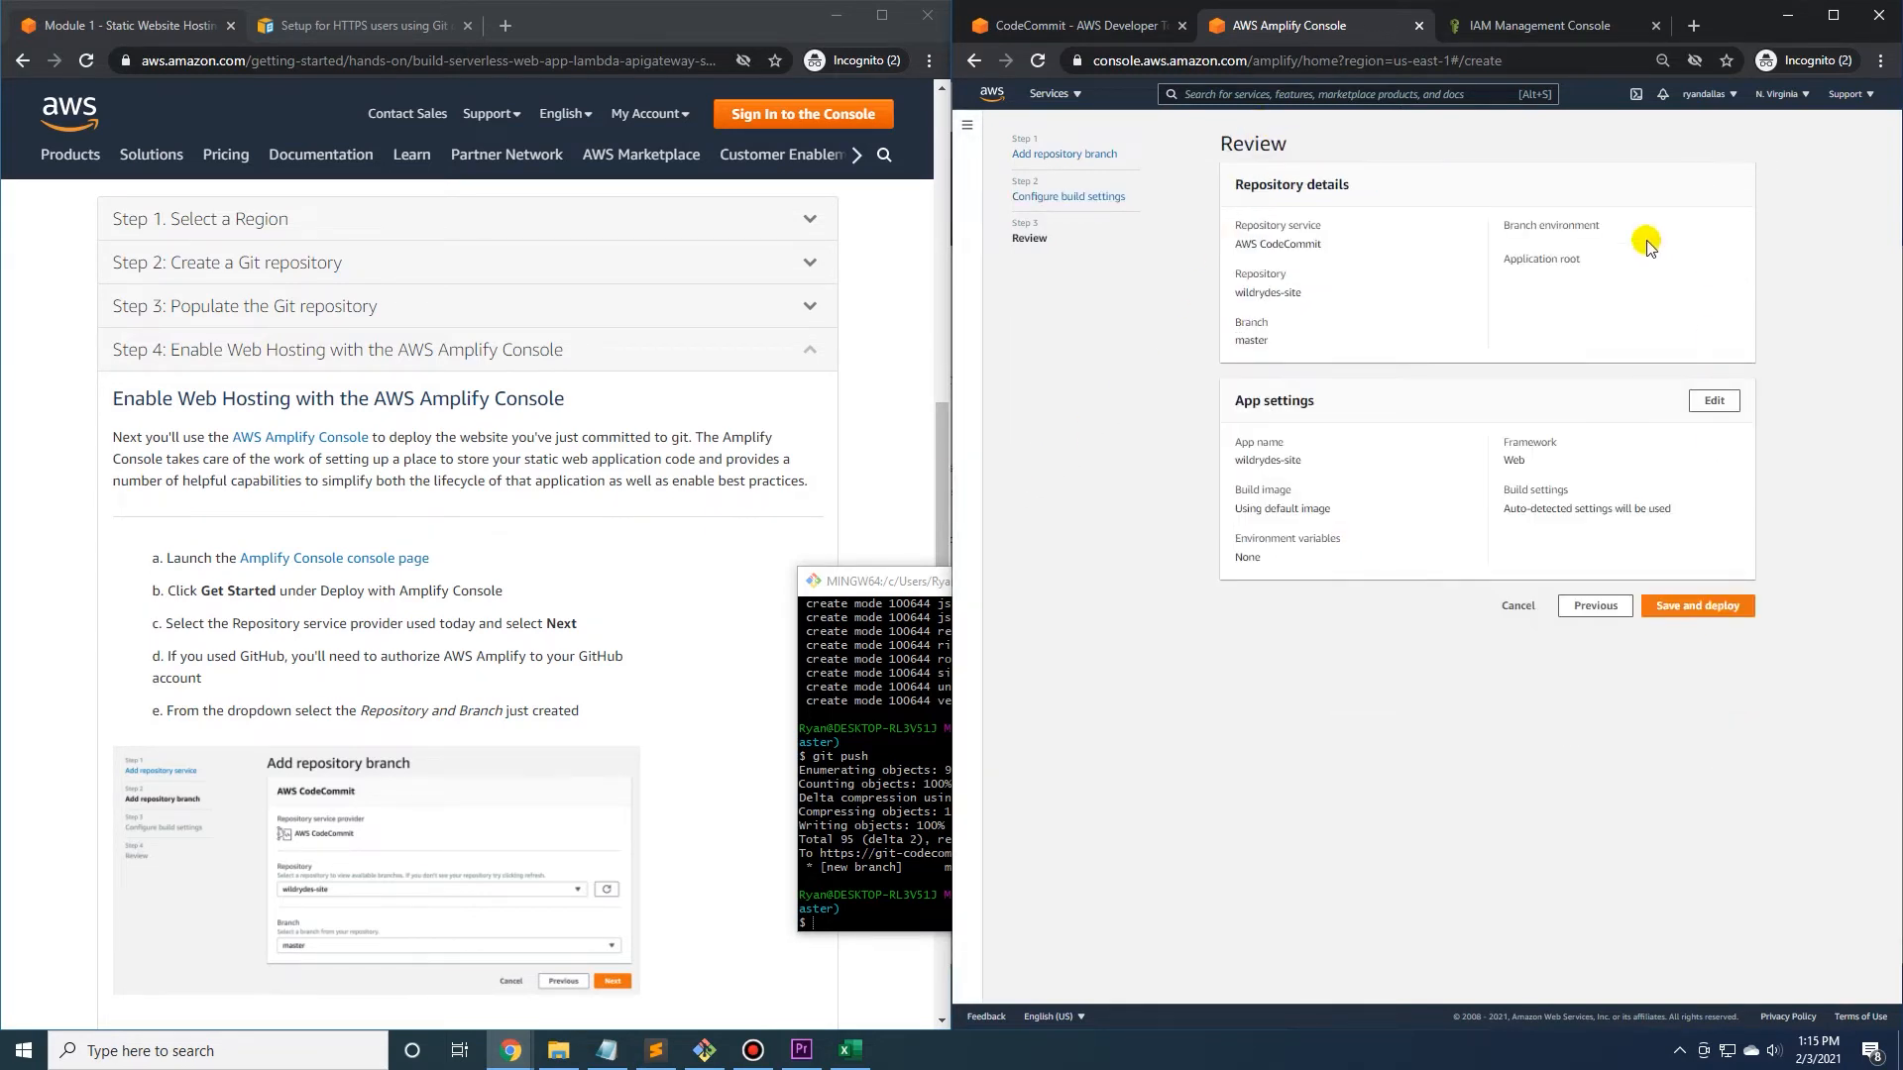
pyautogui.click(1705, 609)
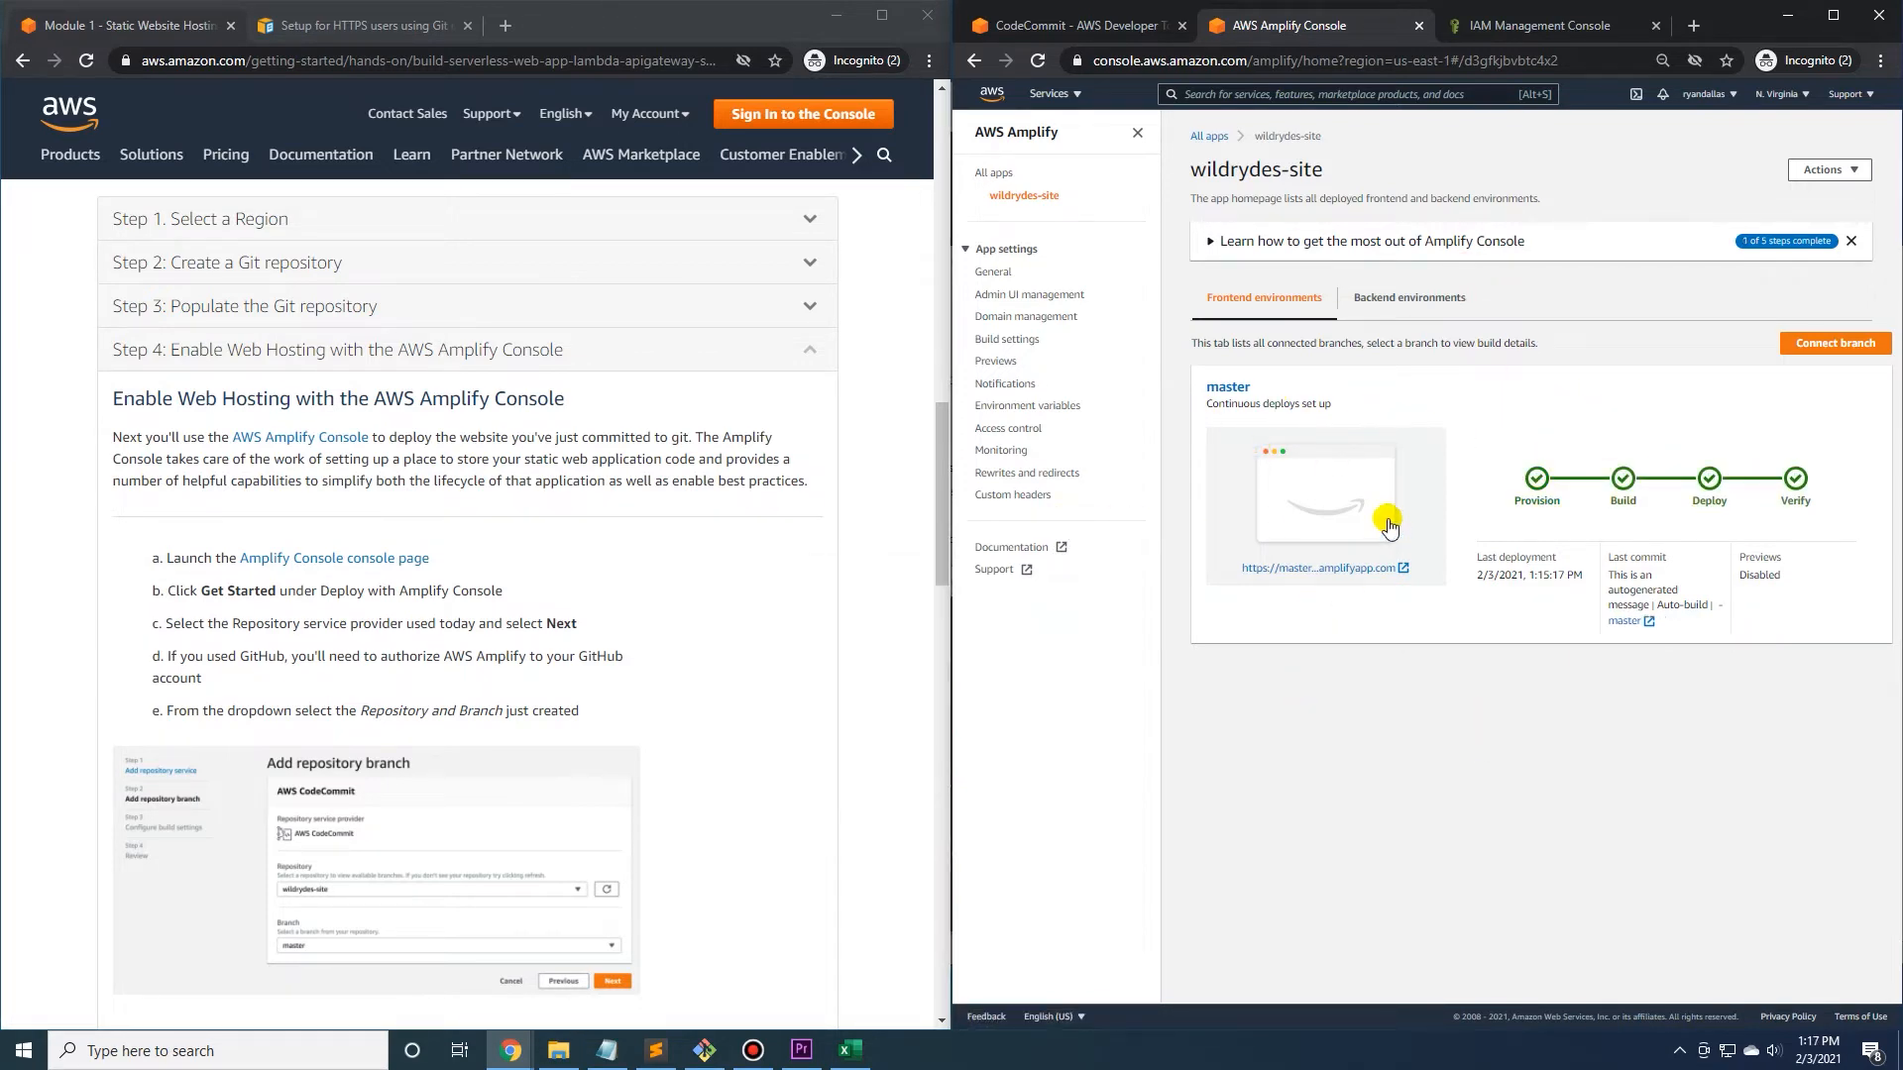
# Open the deployed Wild Rydes site from its Amplify link, look over the home page, and return to the Amplify console.
pyautogui.click(1328, 568)
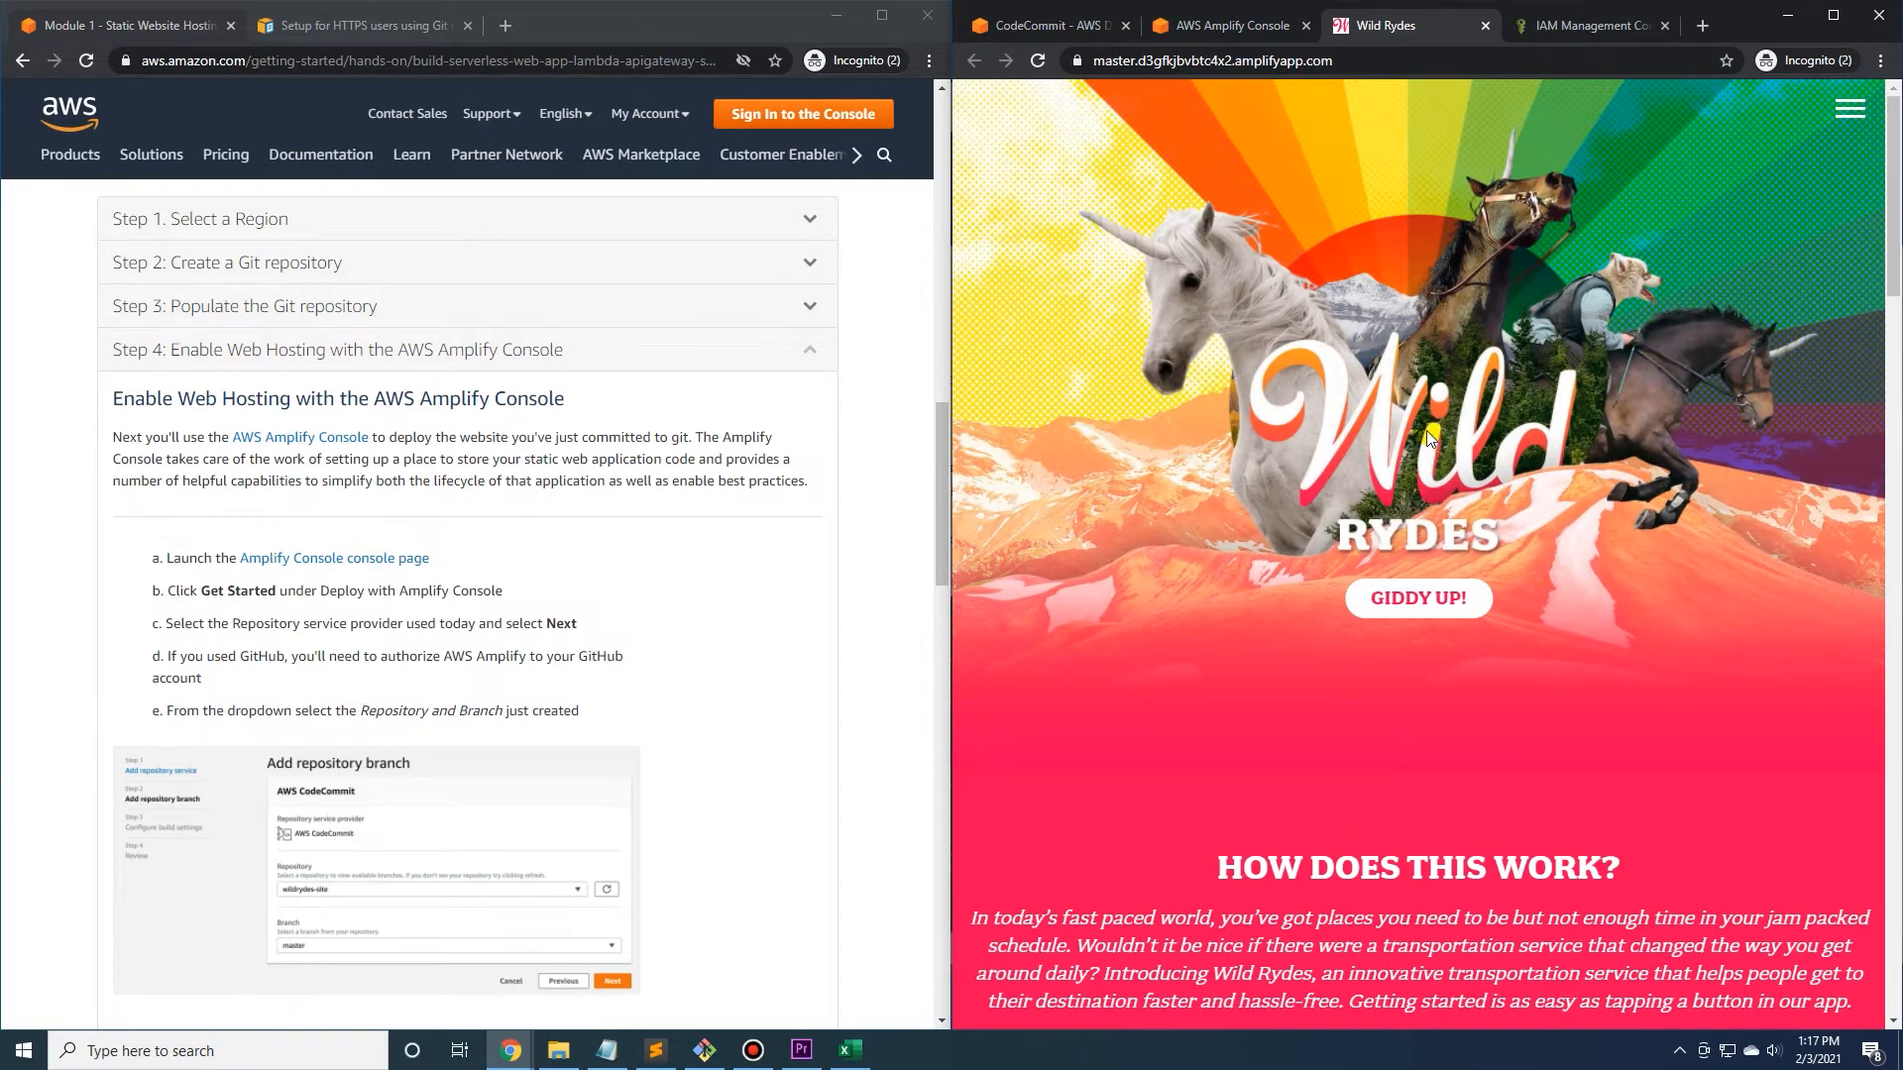
pyautogui.scroll(-5, 1247, 467)
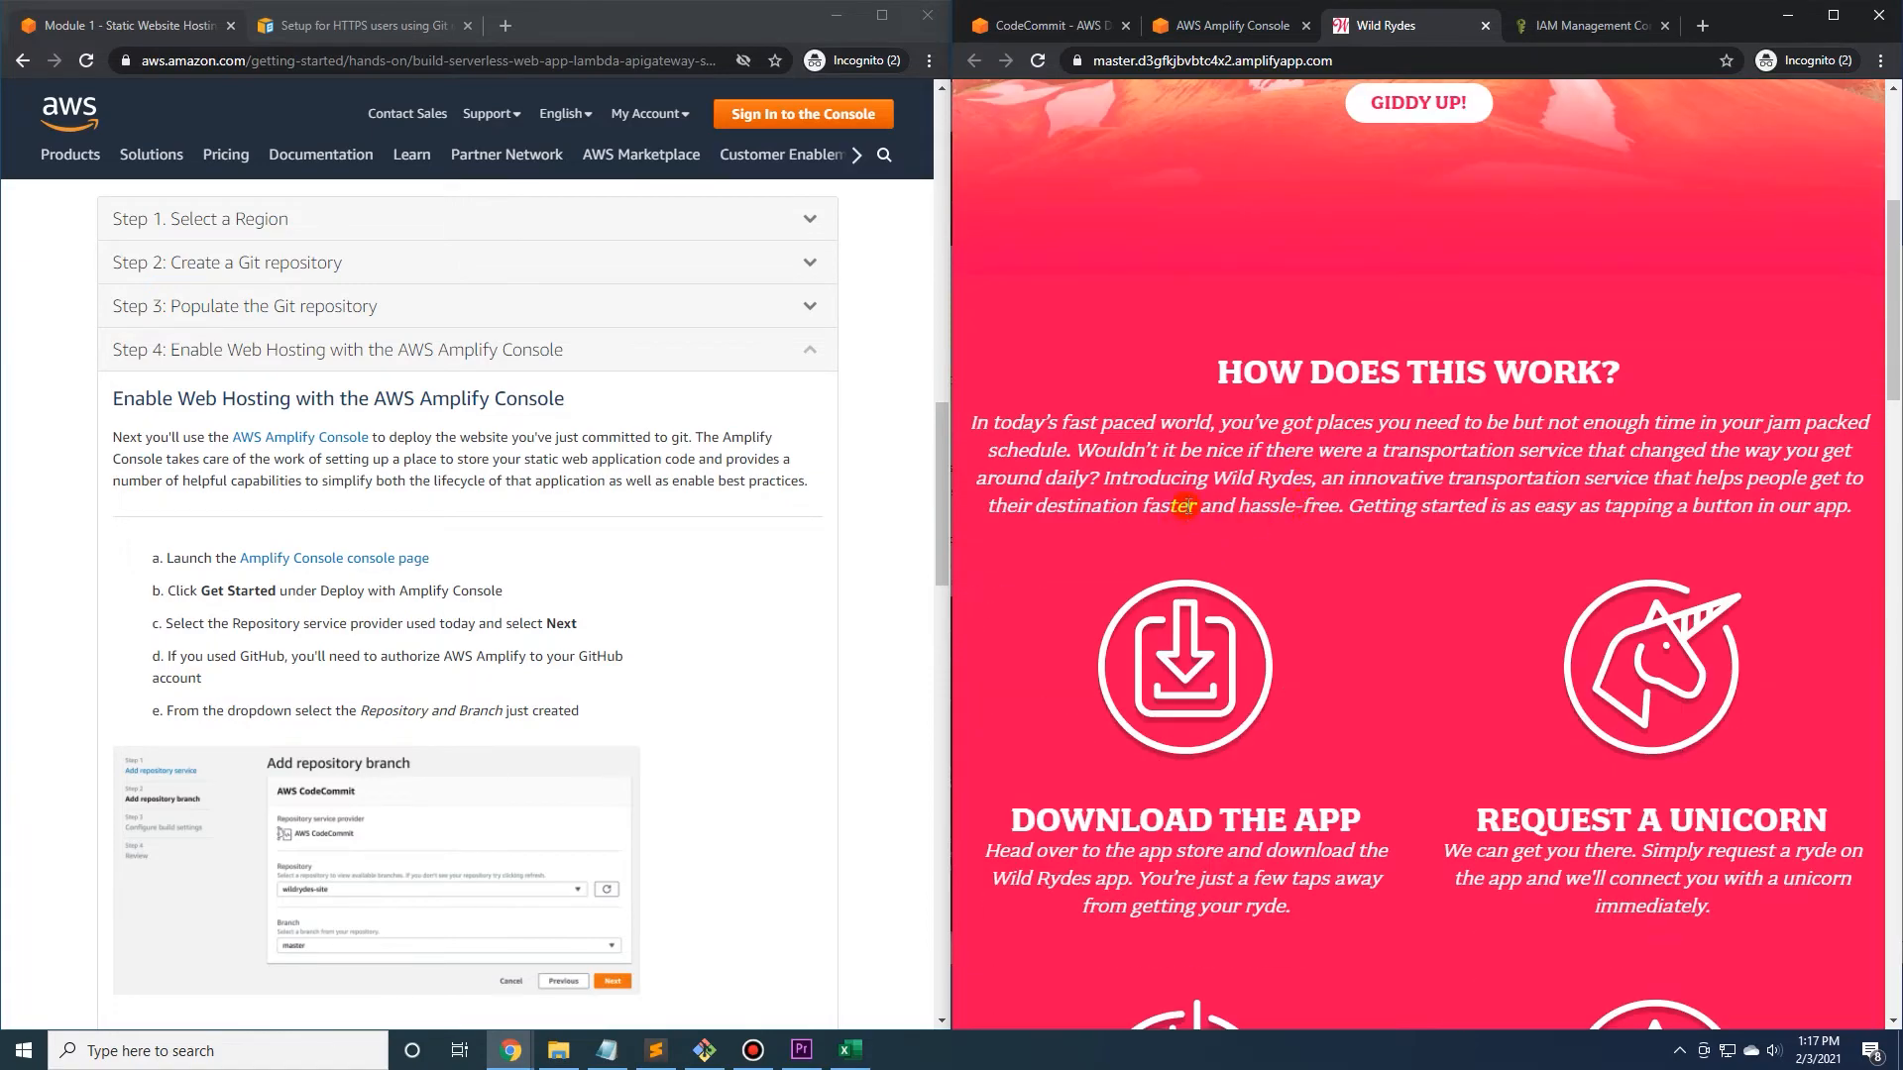
pyautogui.scroll(5, 1228, 508)
pyautogui.click(1201, 32)
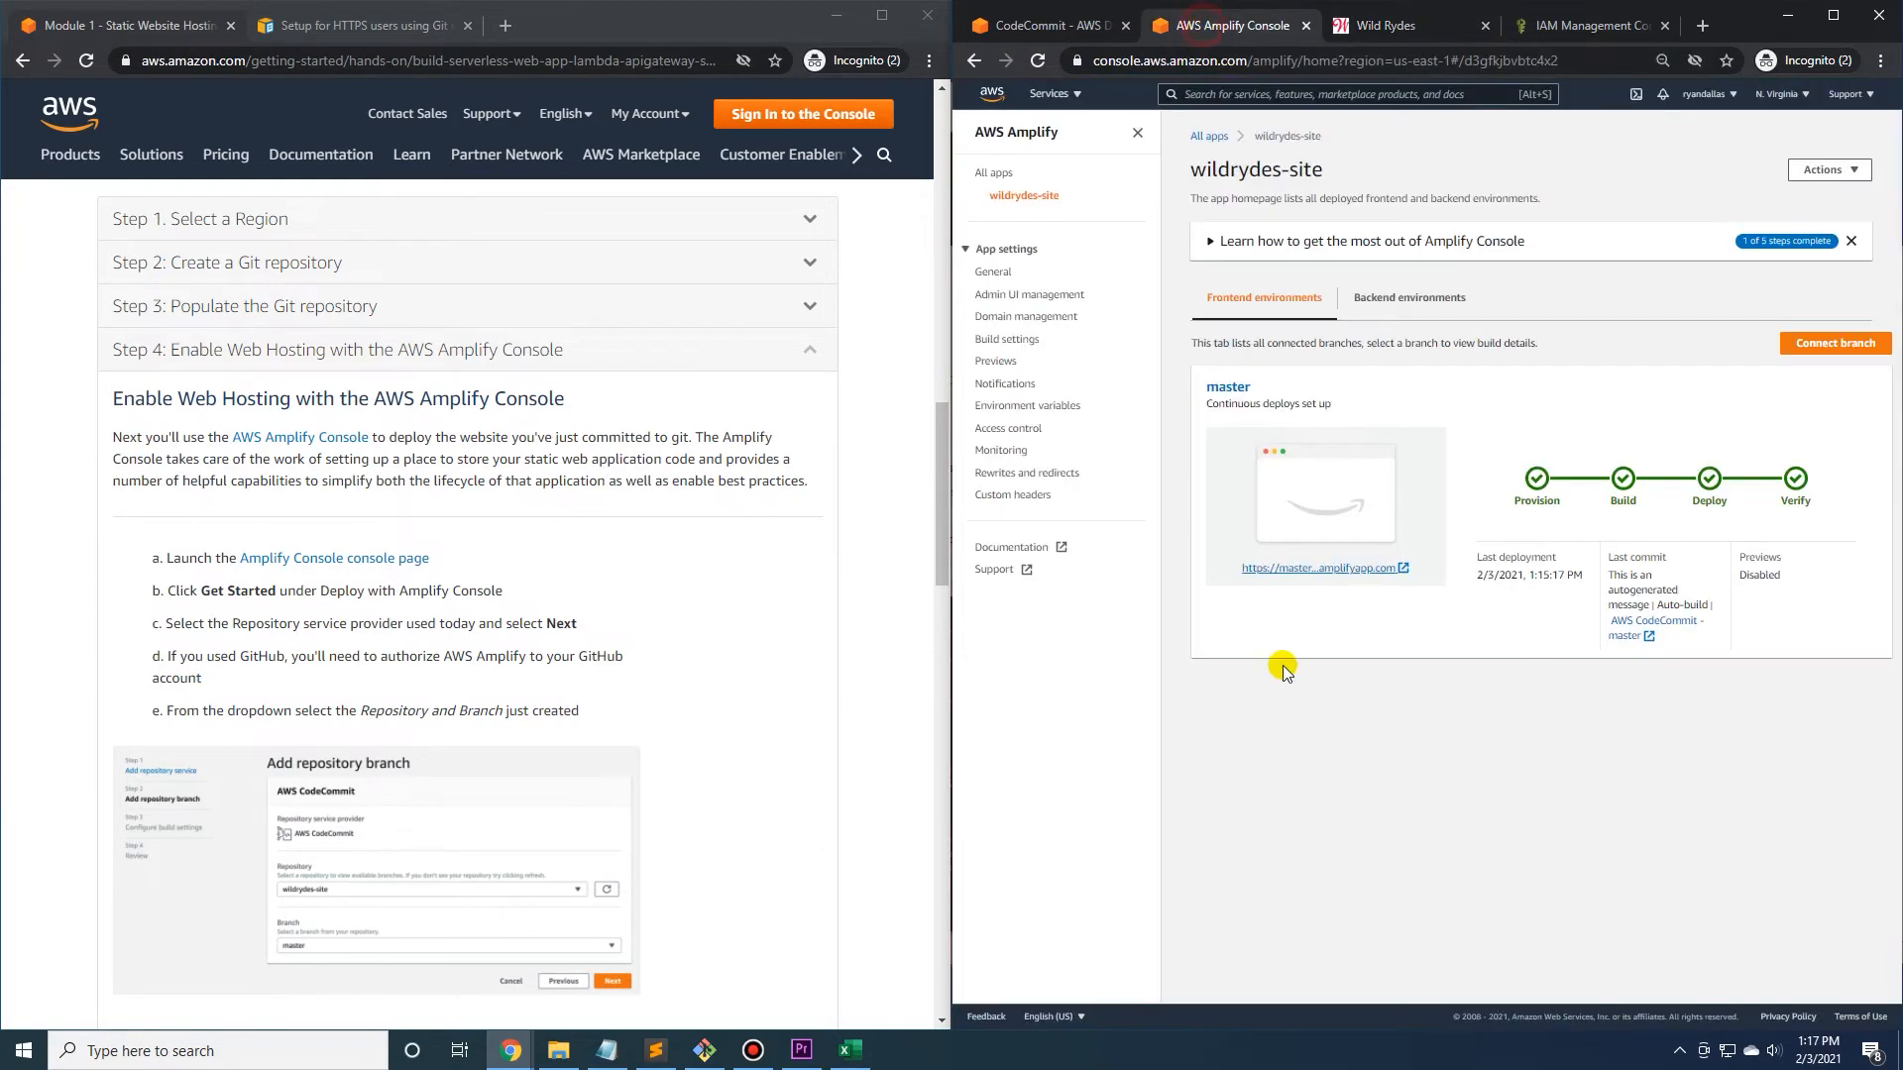
# Read through the rest of the tutorial's Step 4 hosting instructions and expand Step 5: Modify your site.
pyautogui.scroll(-1, 99, 470)
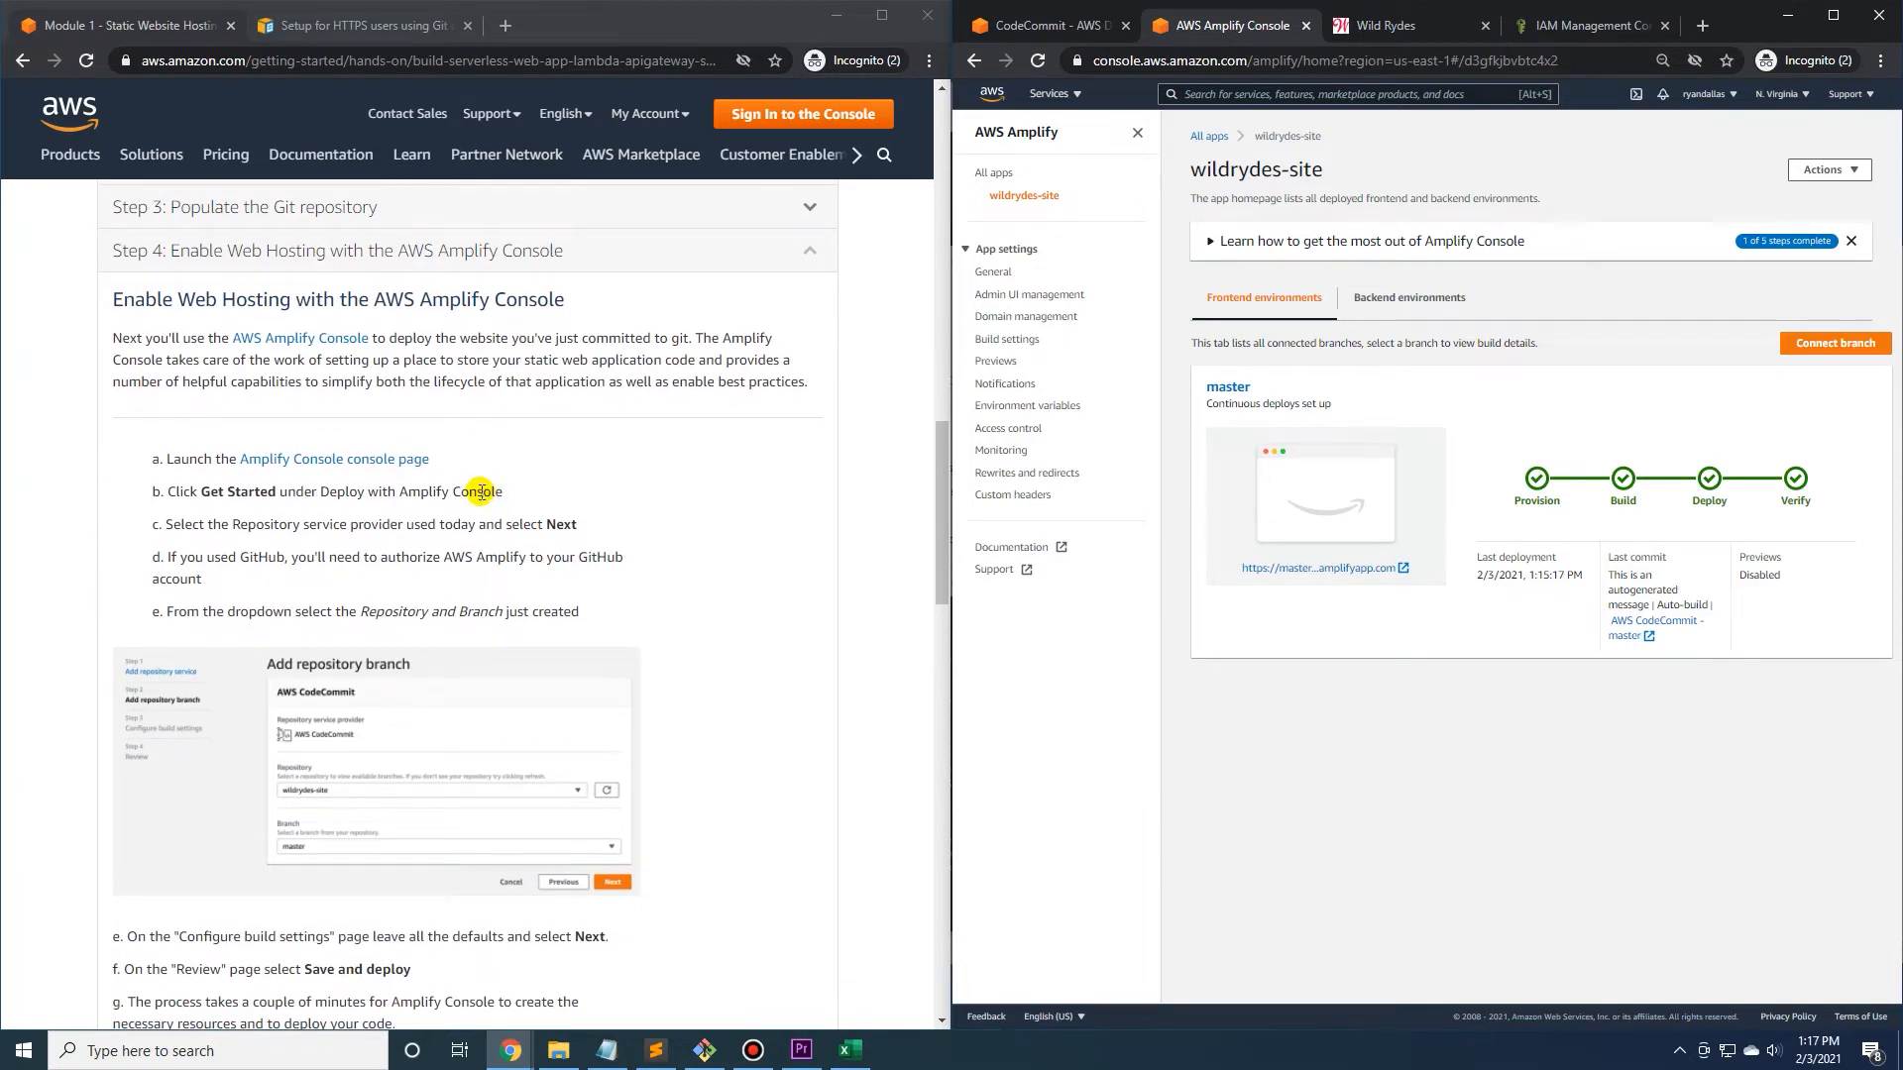
pyautogui.scroll(-5, 480, 493)
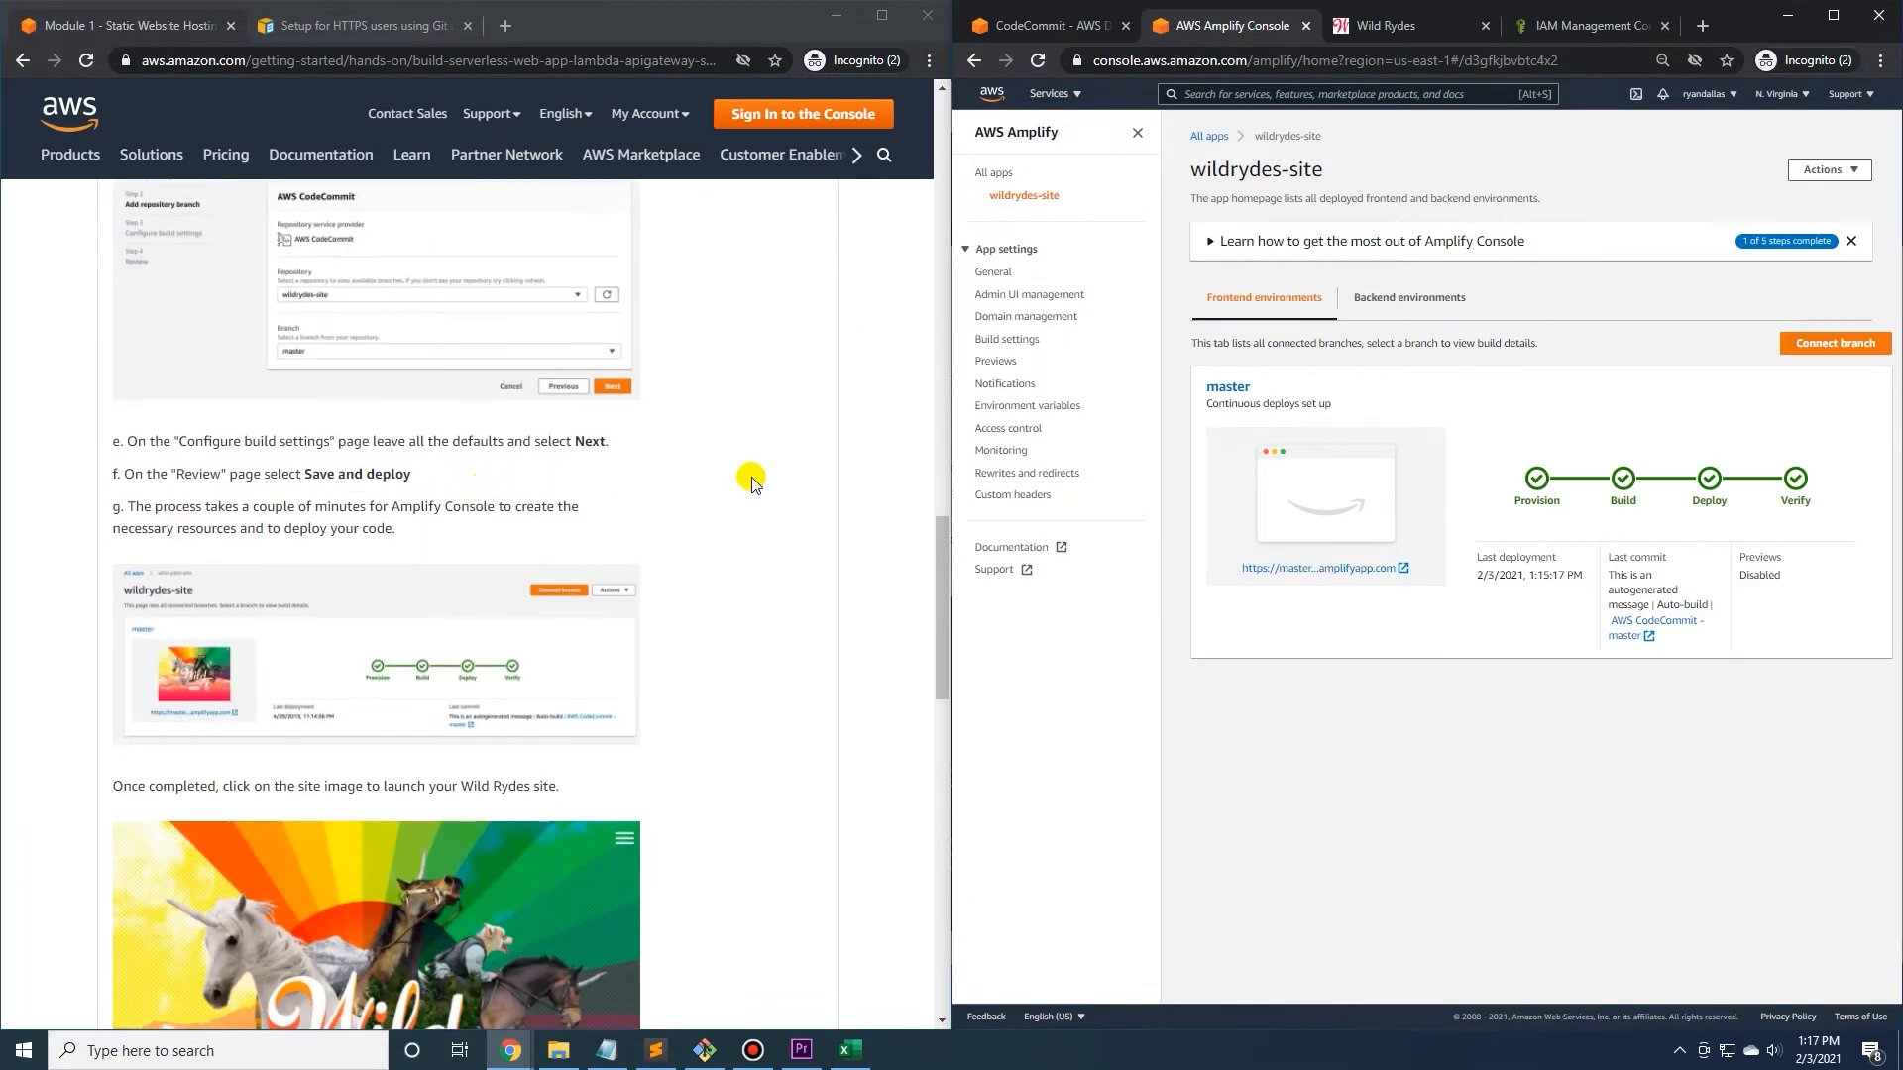
pyautogui.scroll(6, 750, 477)
pyautogui.scroll(-3, 750, 476)
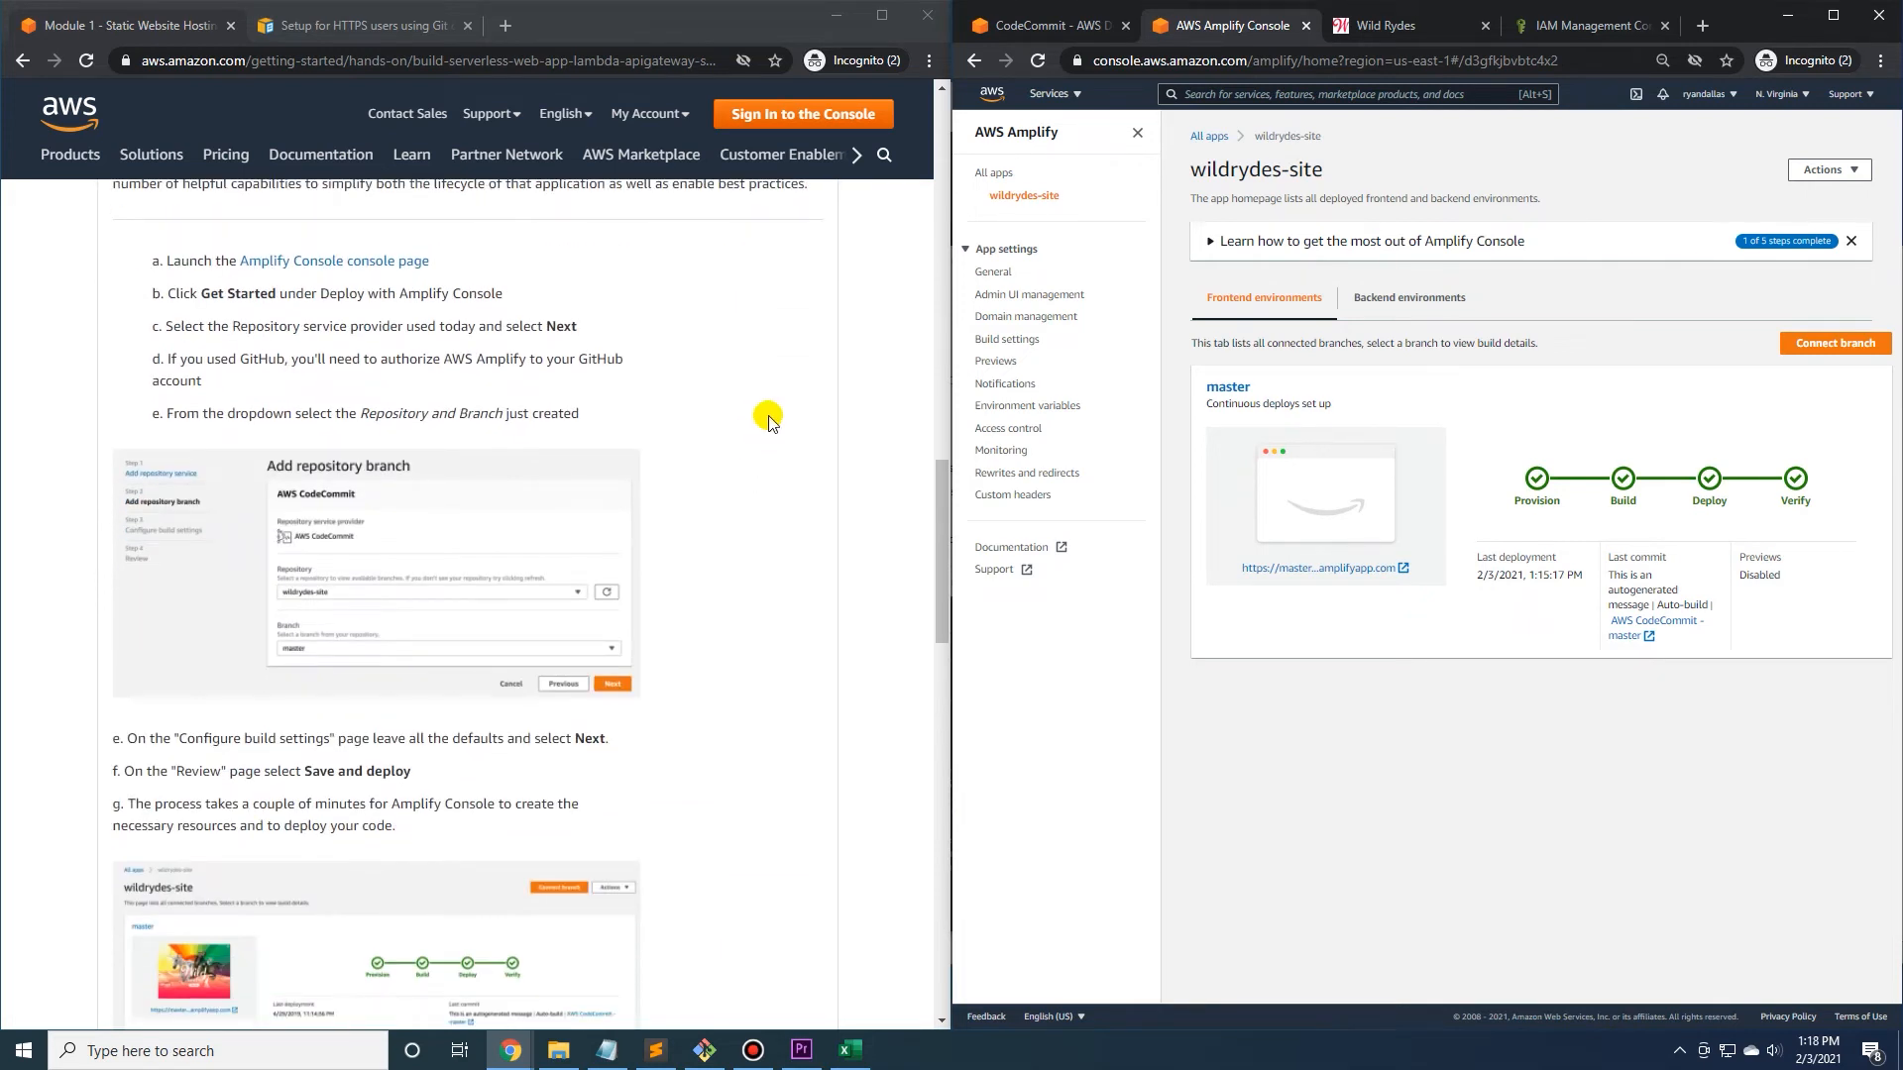
pyautogui.scroll(-1, 750, 429)
pyautogui.scroll(-7, 722, 463)
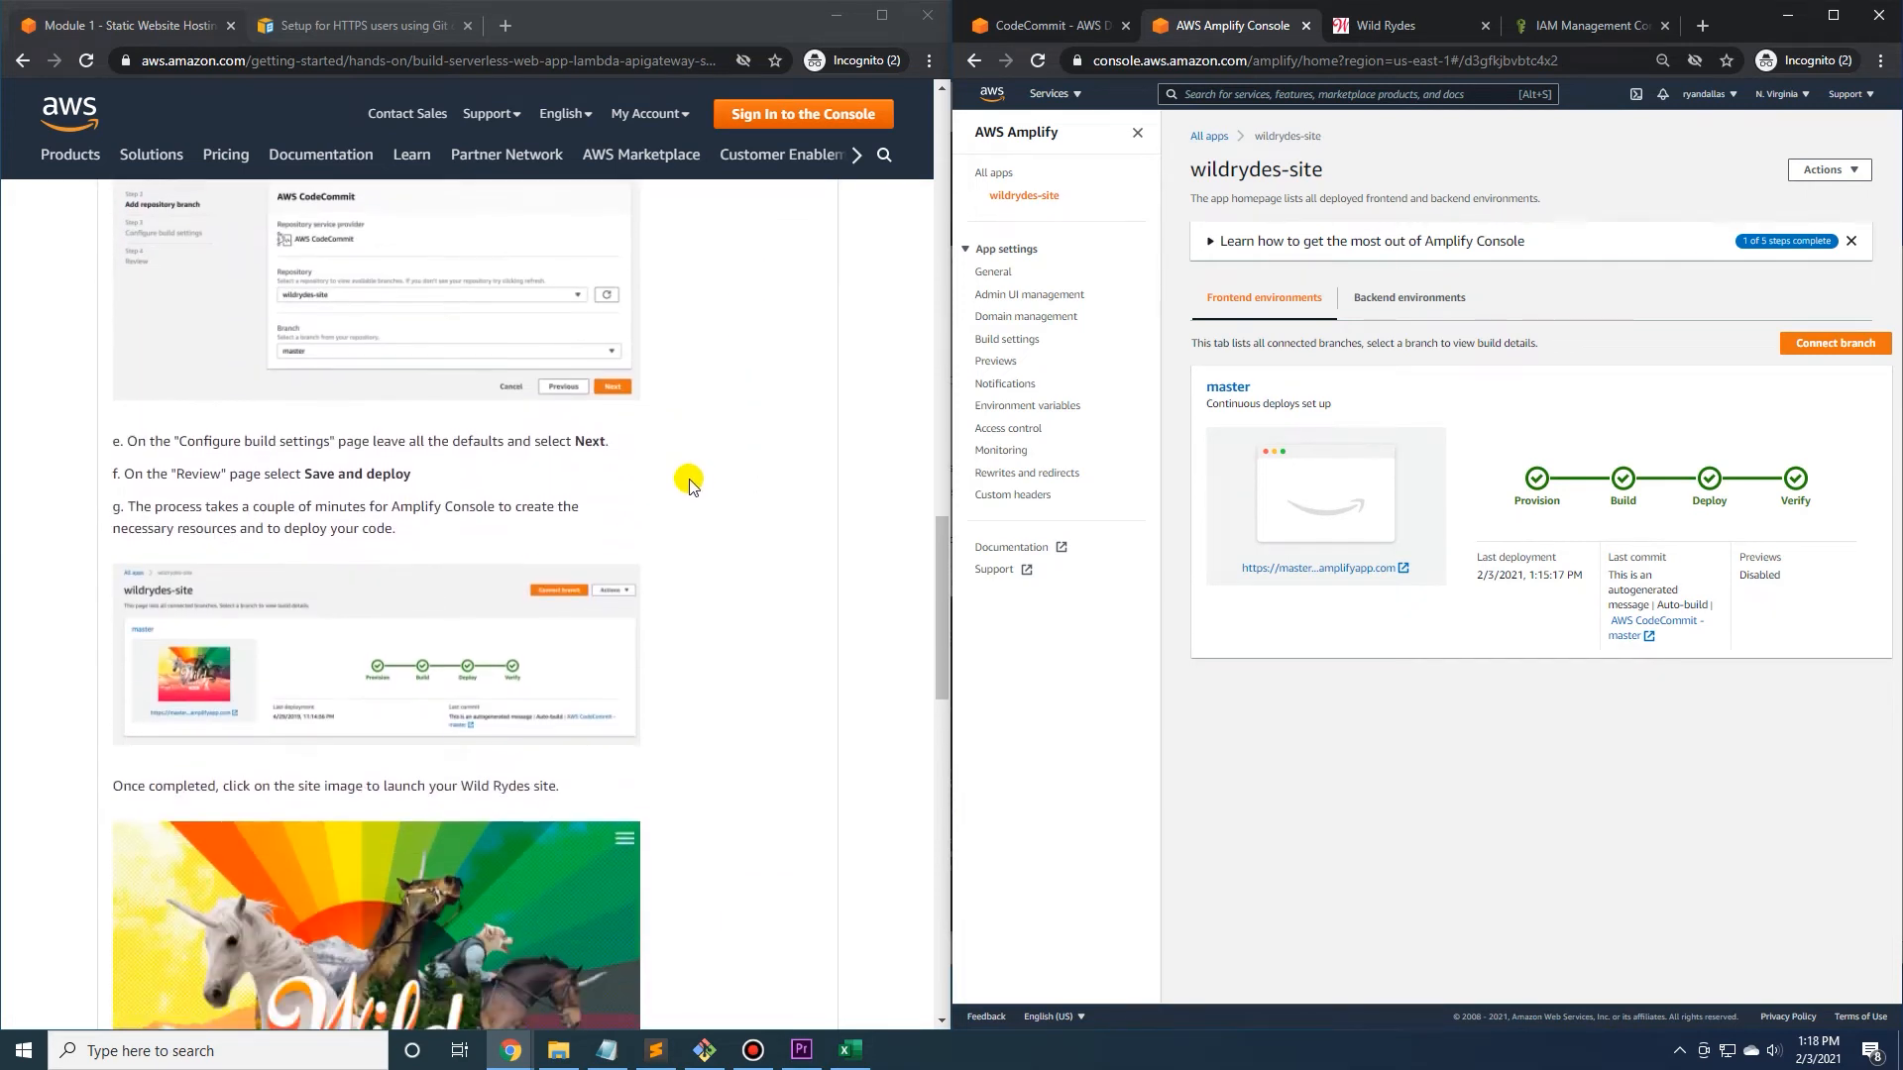
pyautogui.scroll(-4, 681, 490)
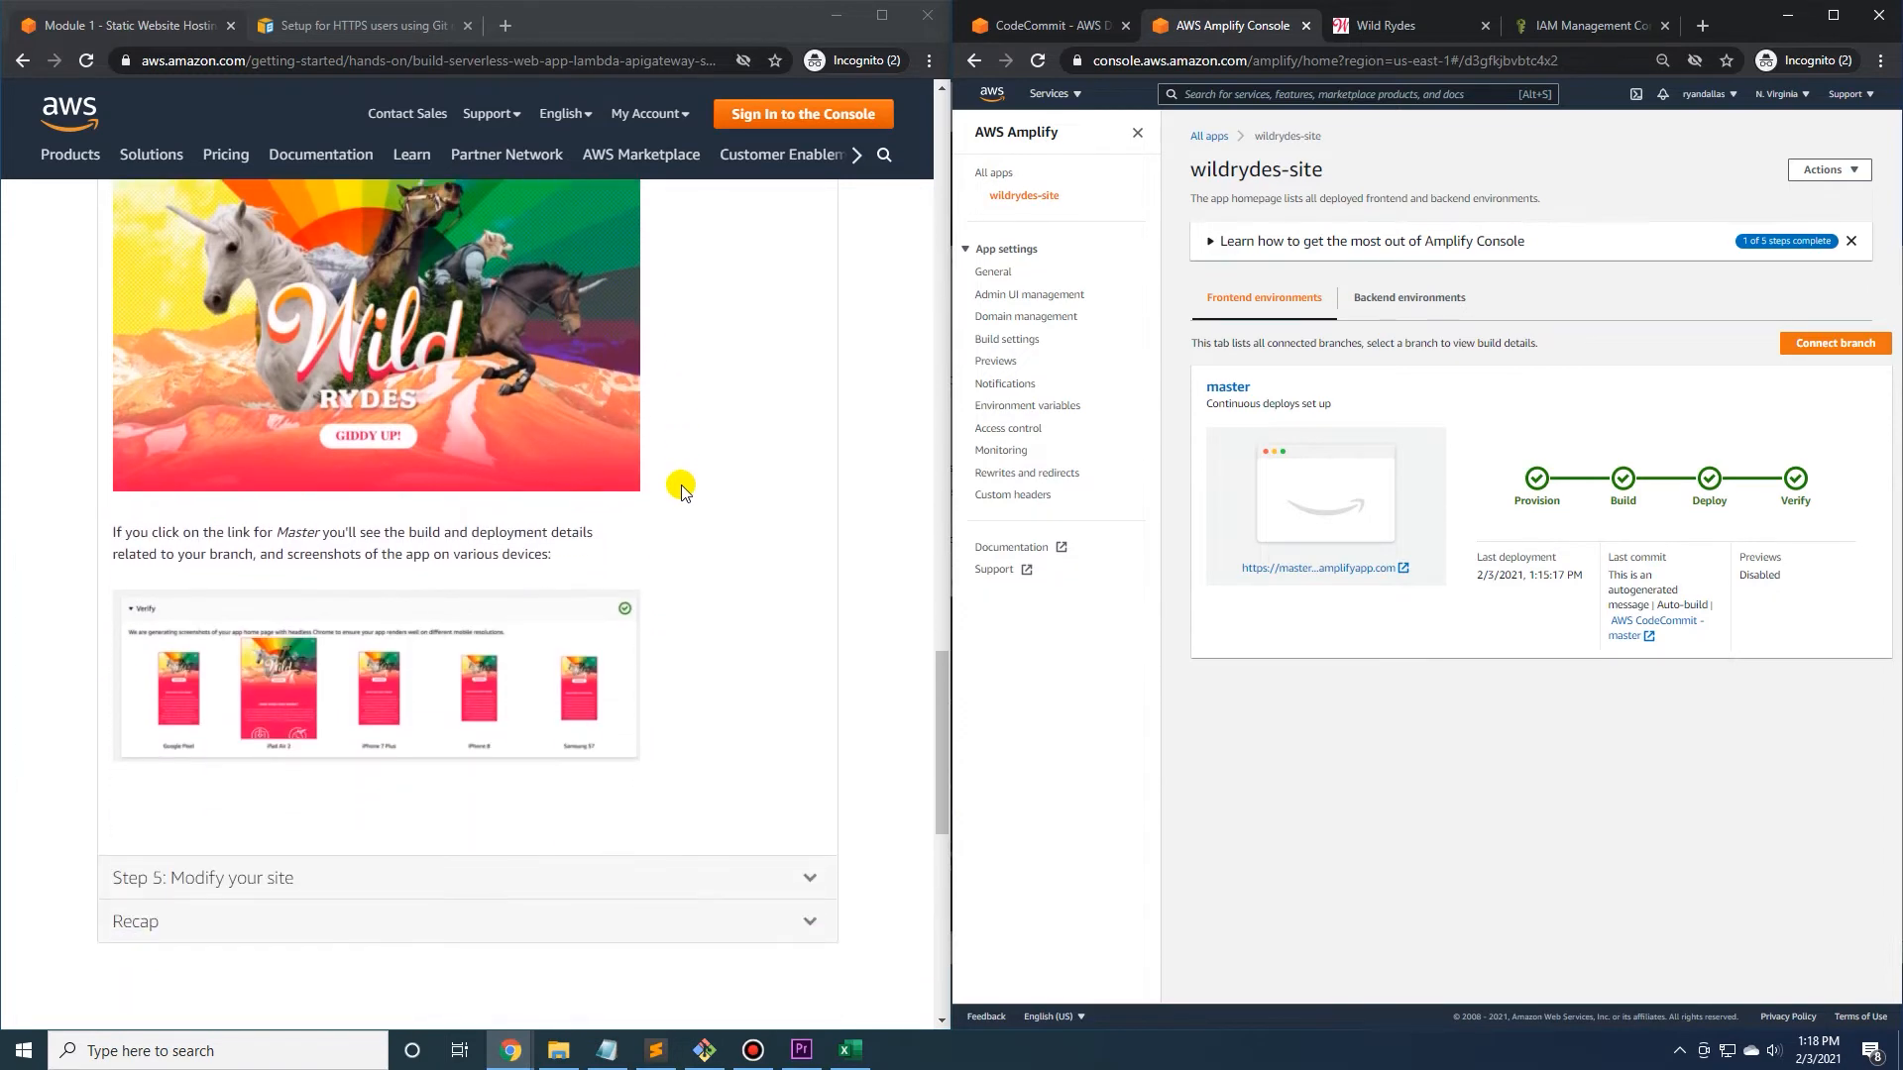
pyautogui.click(531, 676)
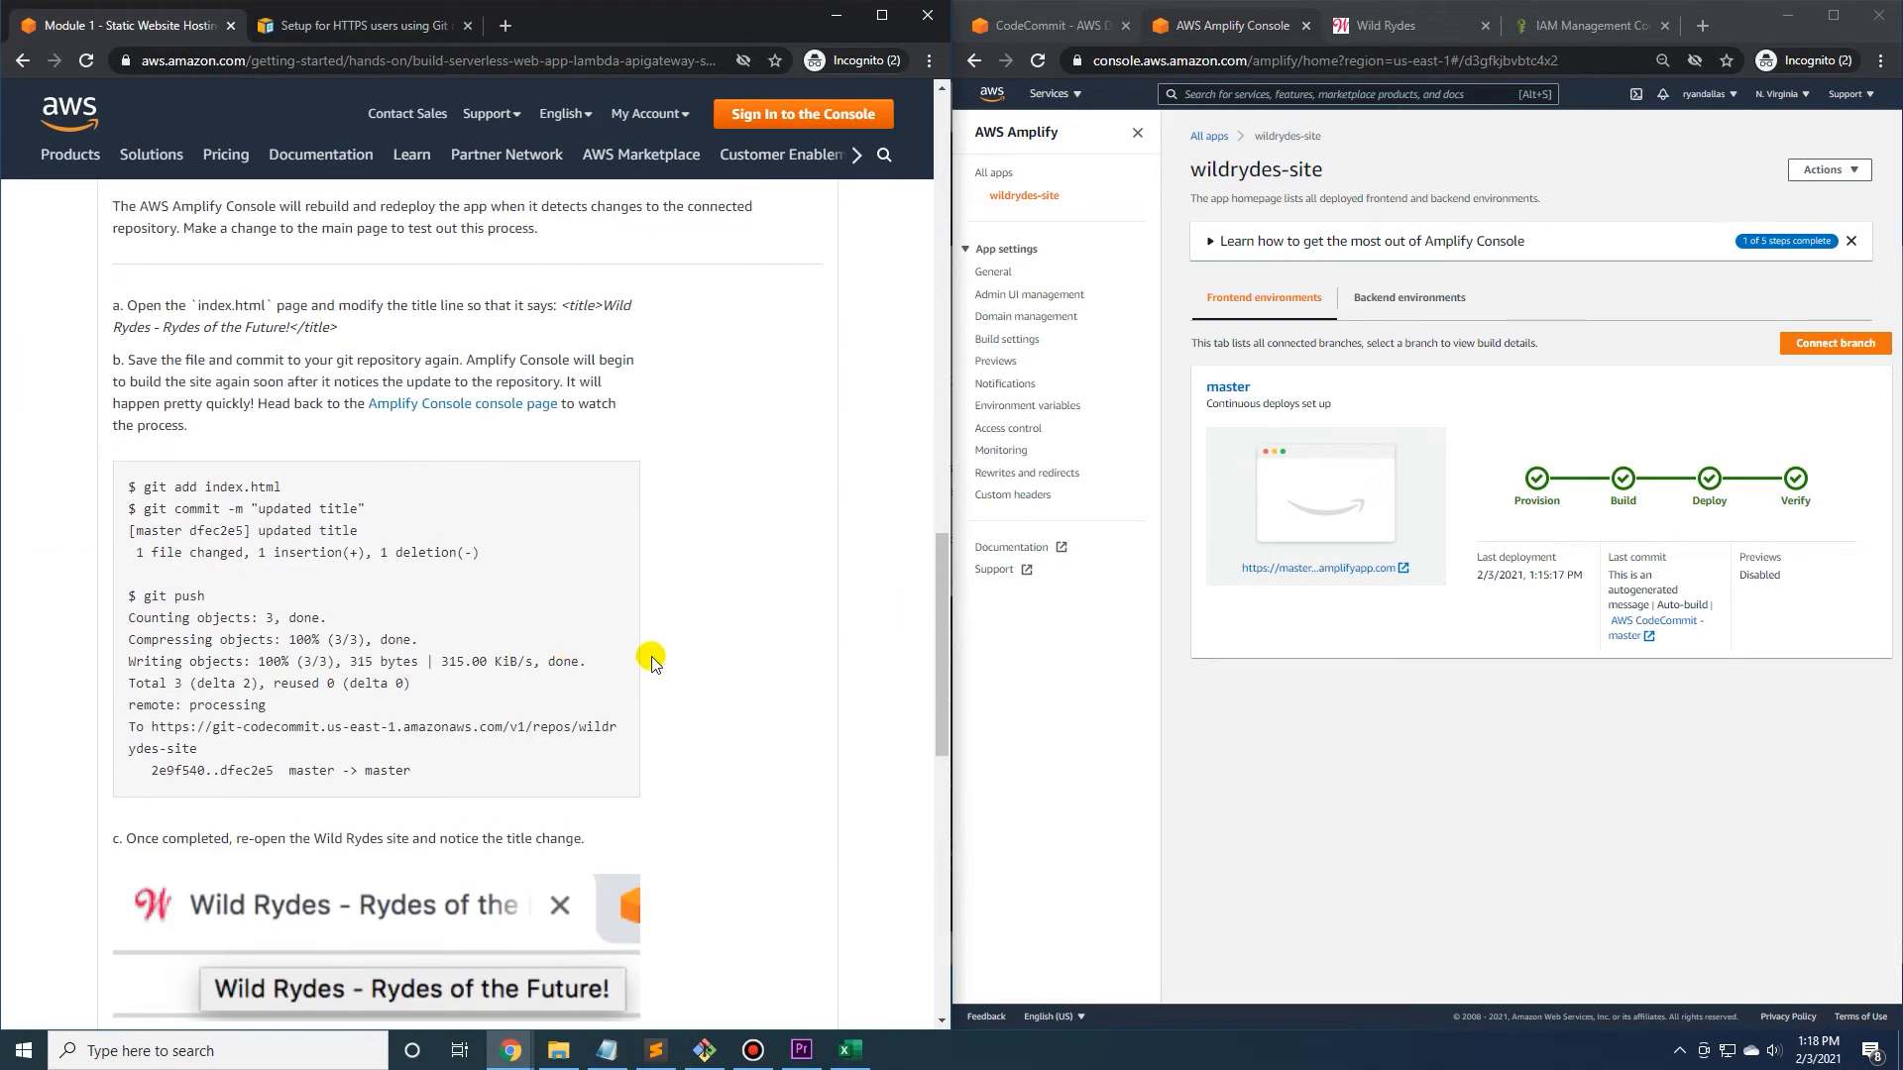
# View the deployed Wild Rydes page alongside the tutorial's instructions for changing the site title.
pyautogui.click(1424, 29)
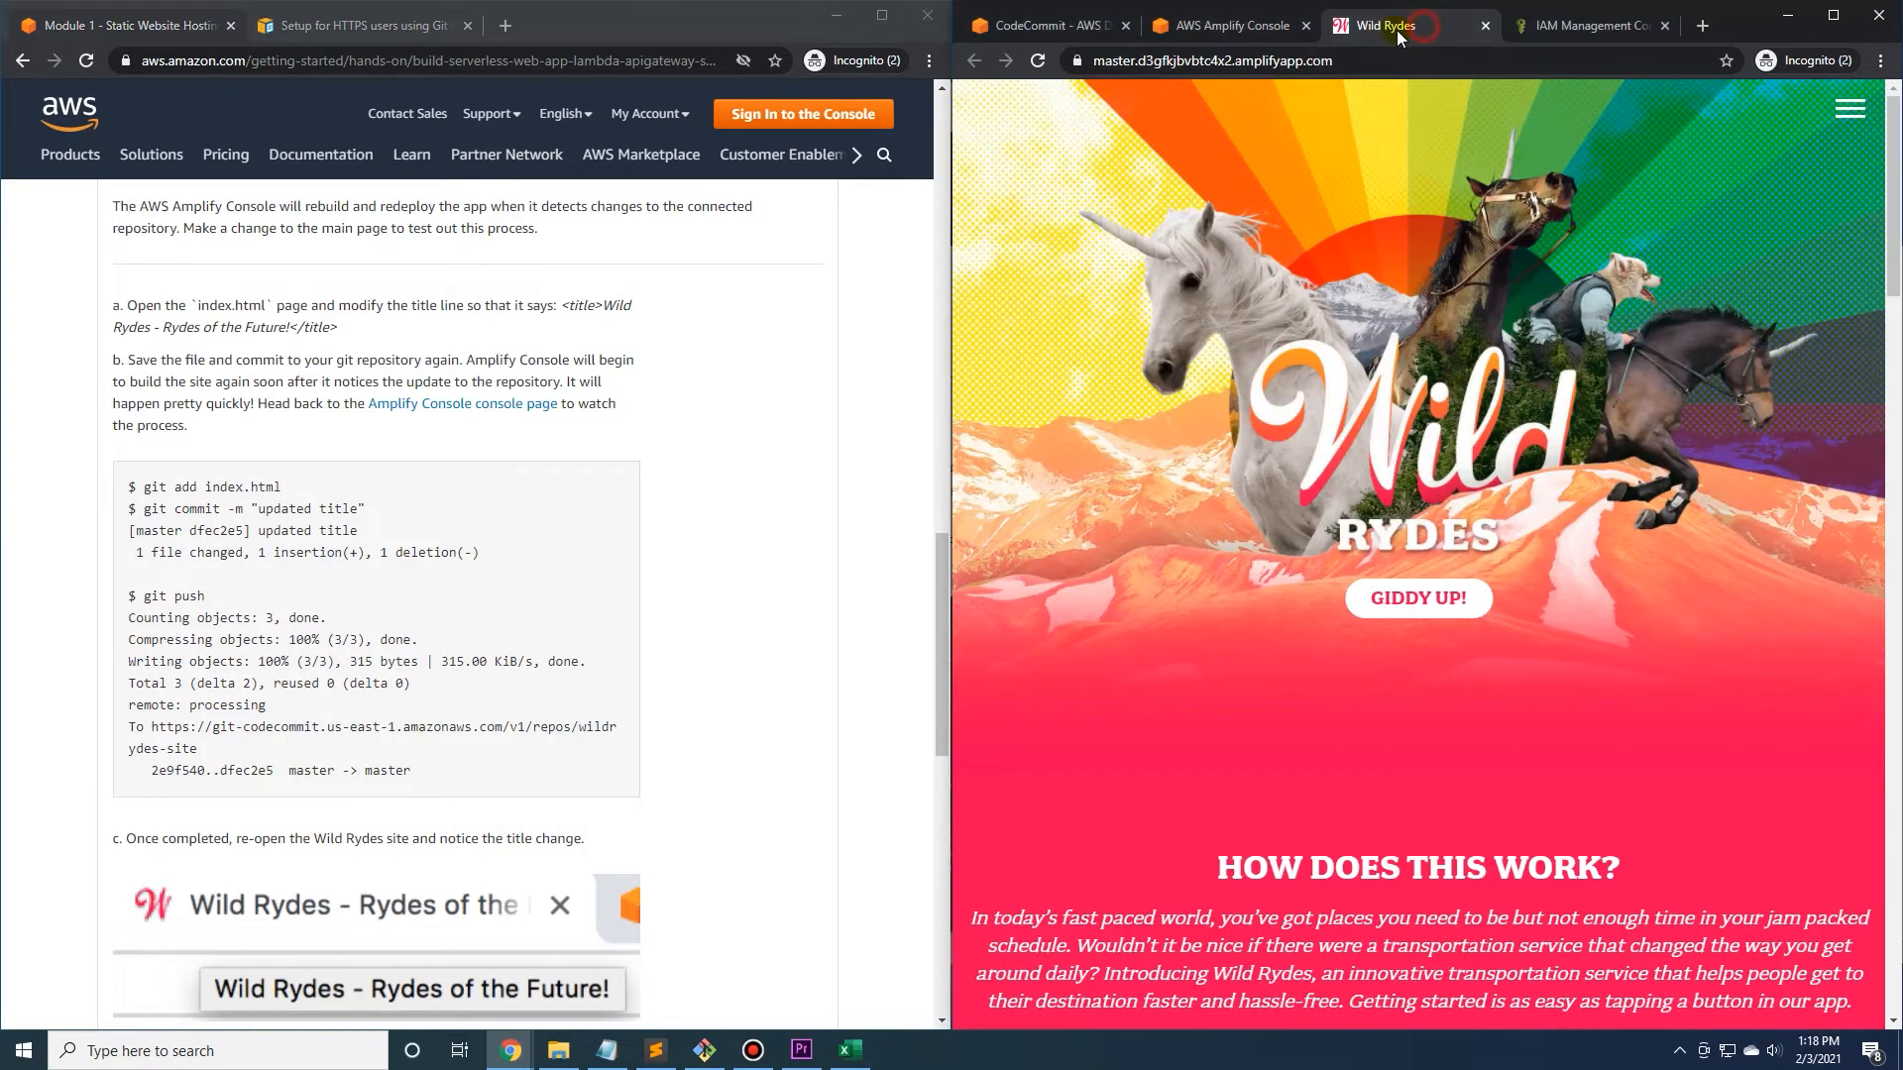
pyautogui.click(707, 456)
pyautogui.scroll(1, 304, 480)
pyautogui.scroll(2, 304, 480)
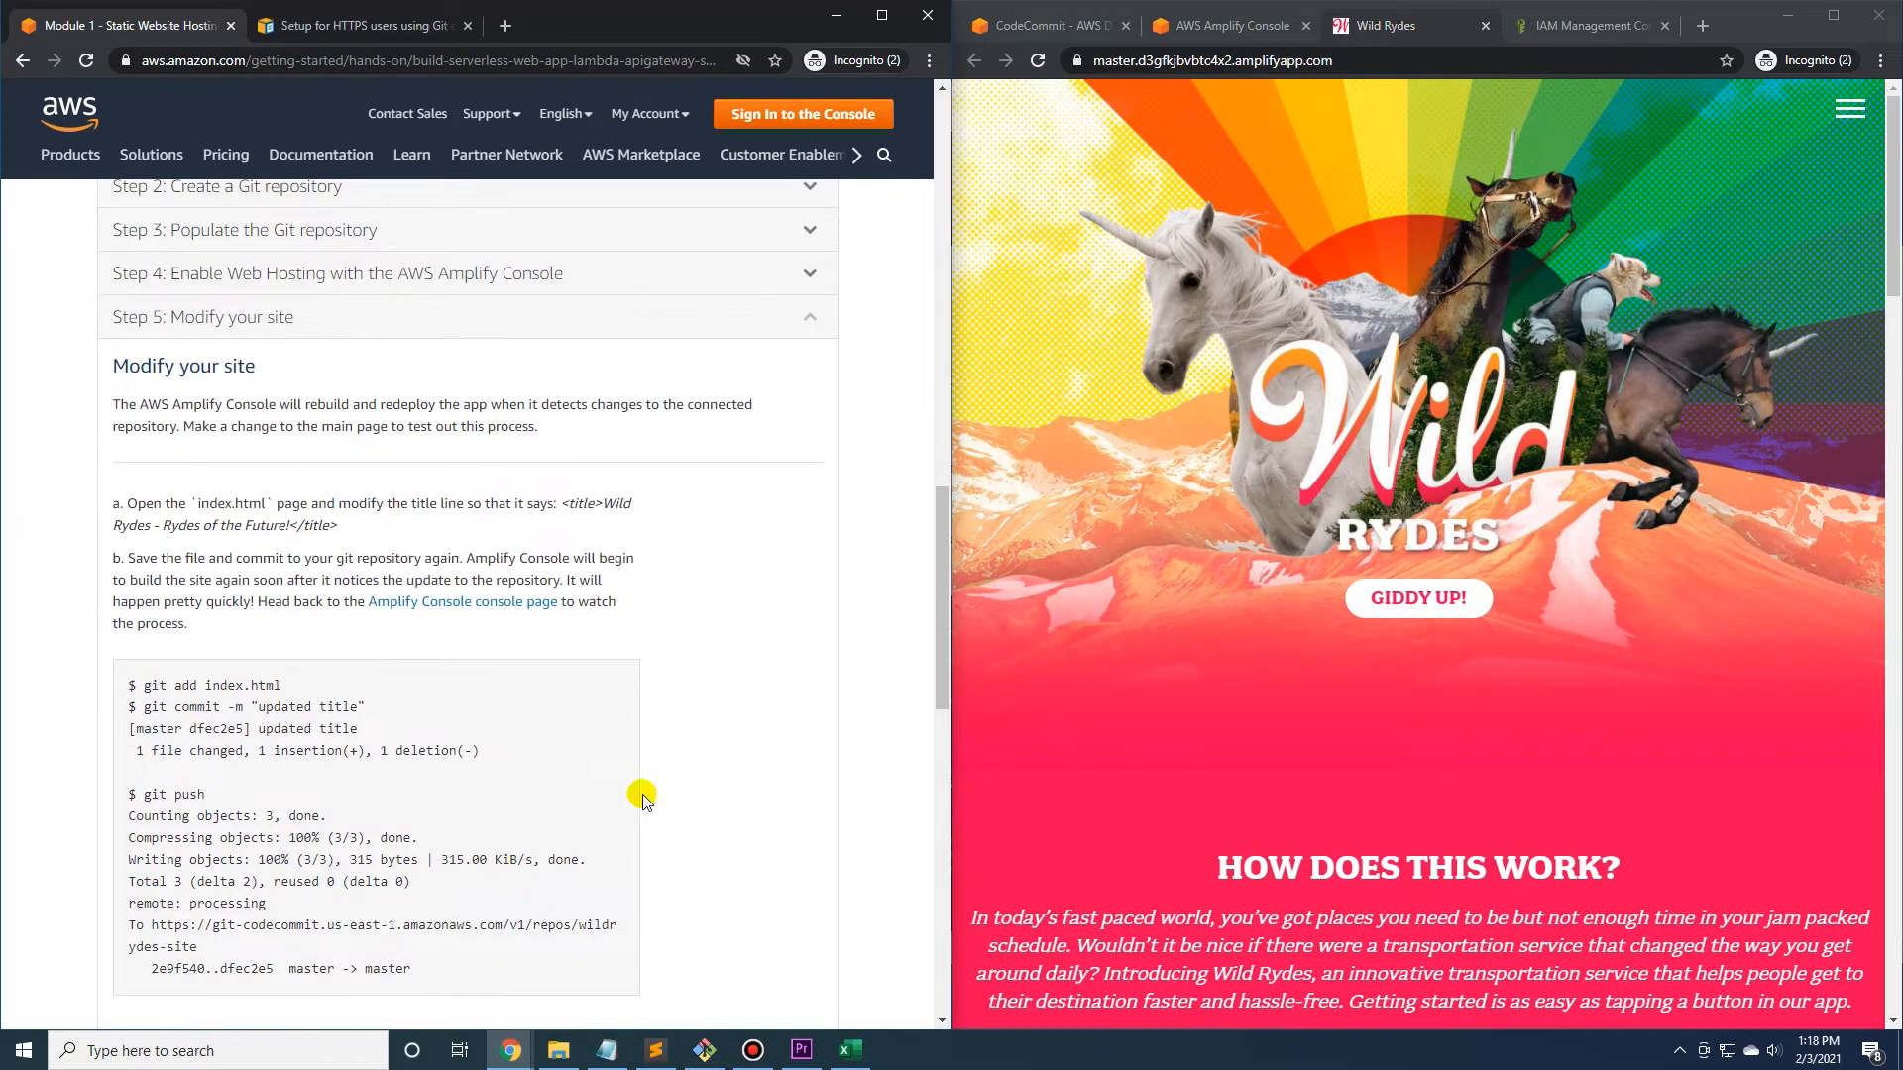
# Locate index.html in the wildrydes-site folder, switch to Sublime Text, and open the file there.
pyautogui.click(558, 1048)
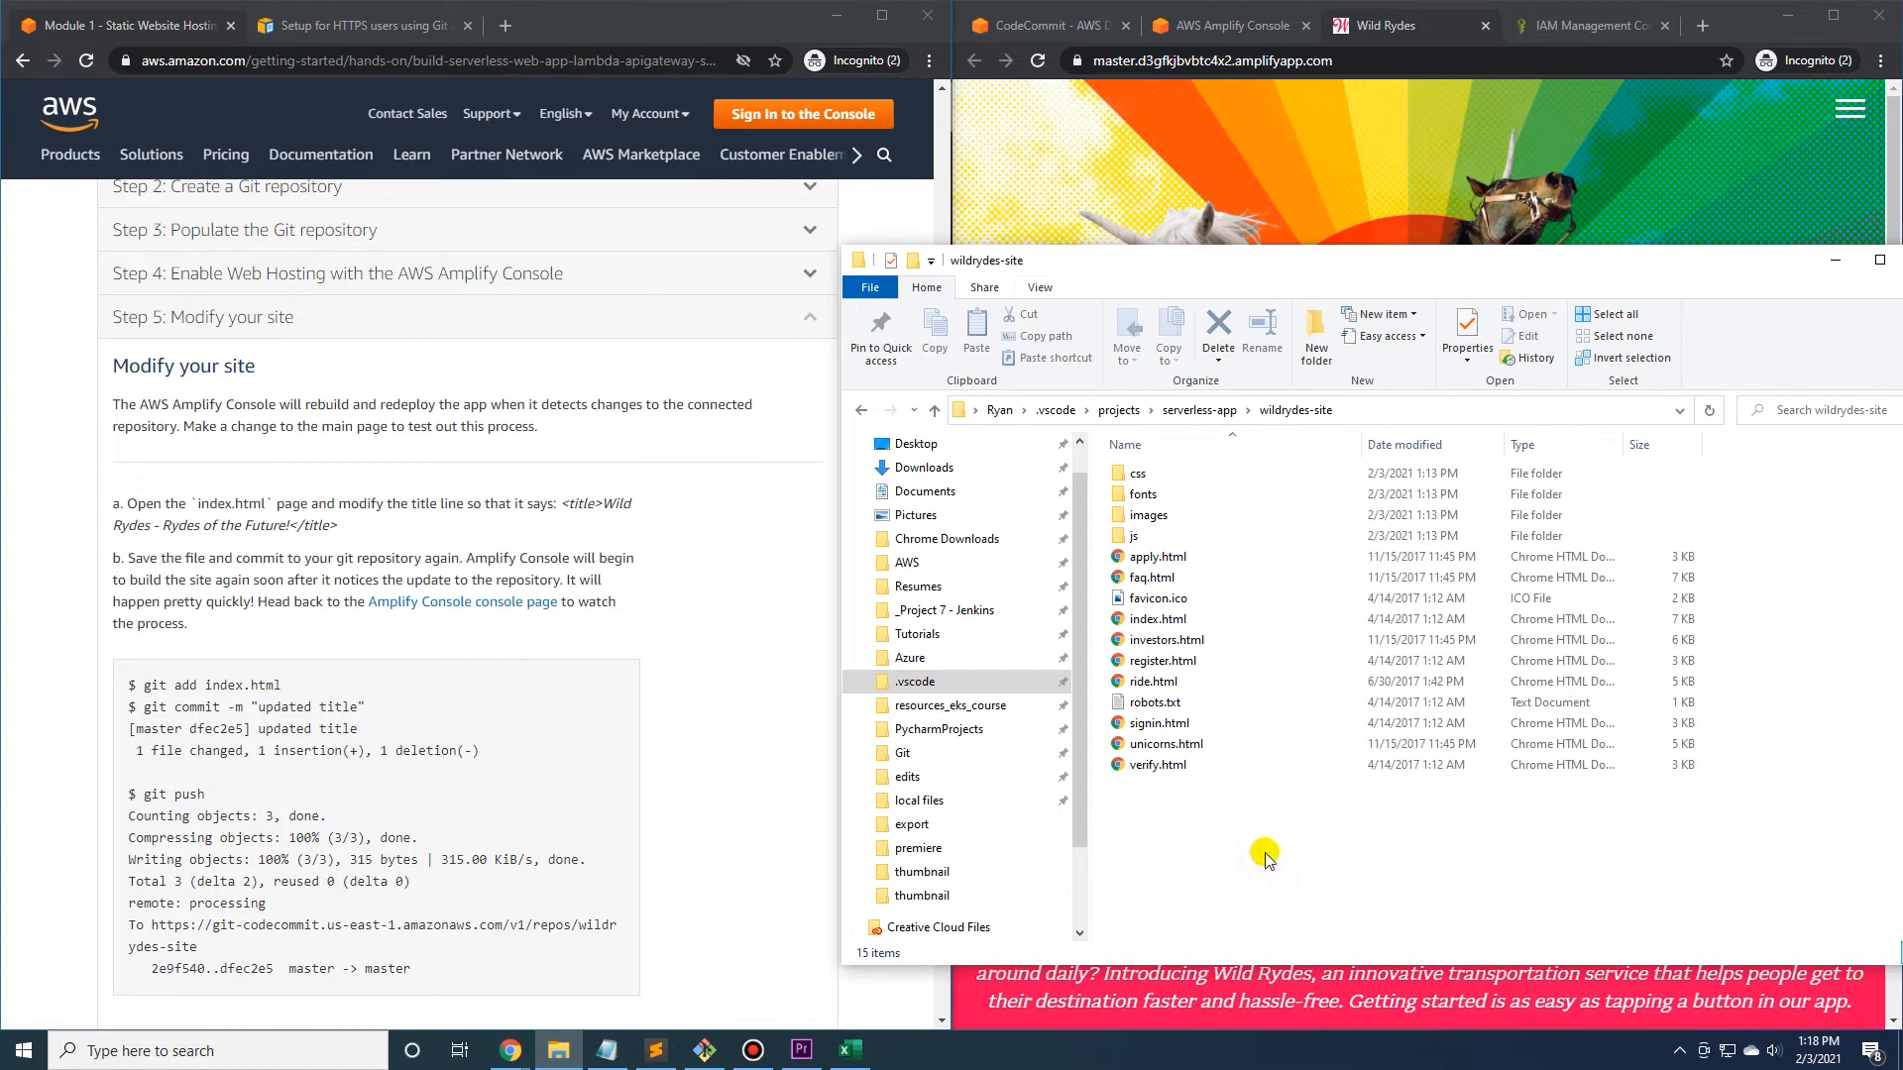
pyautogui.click(1175, 619)
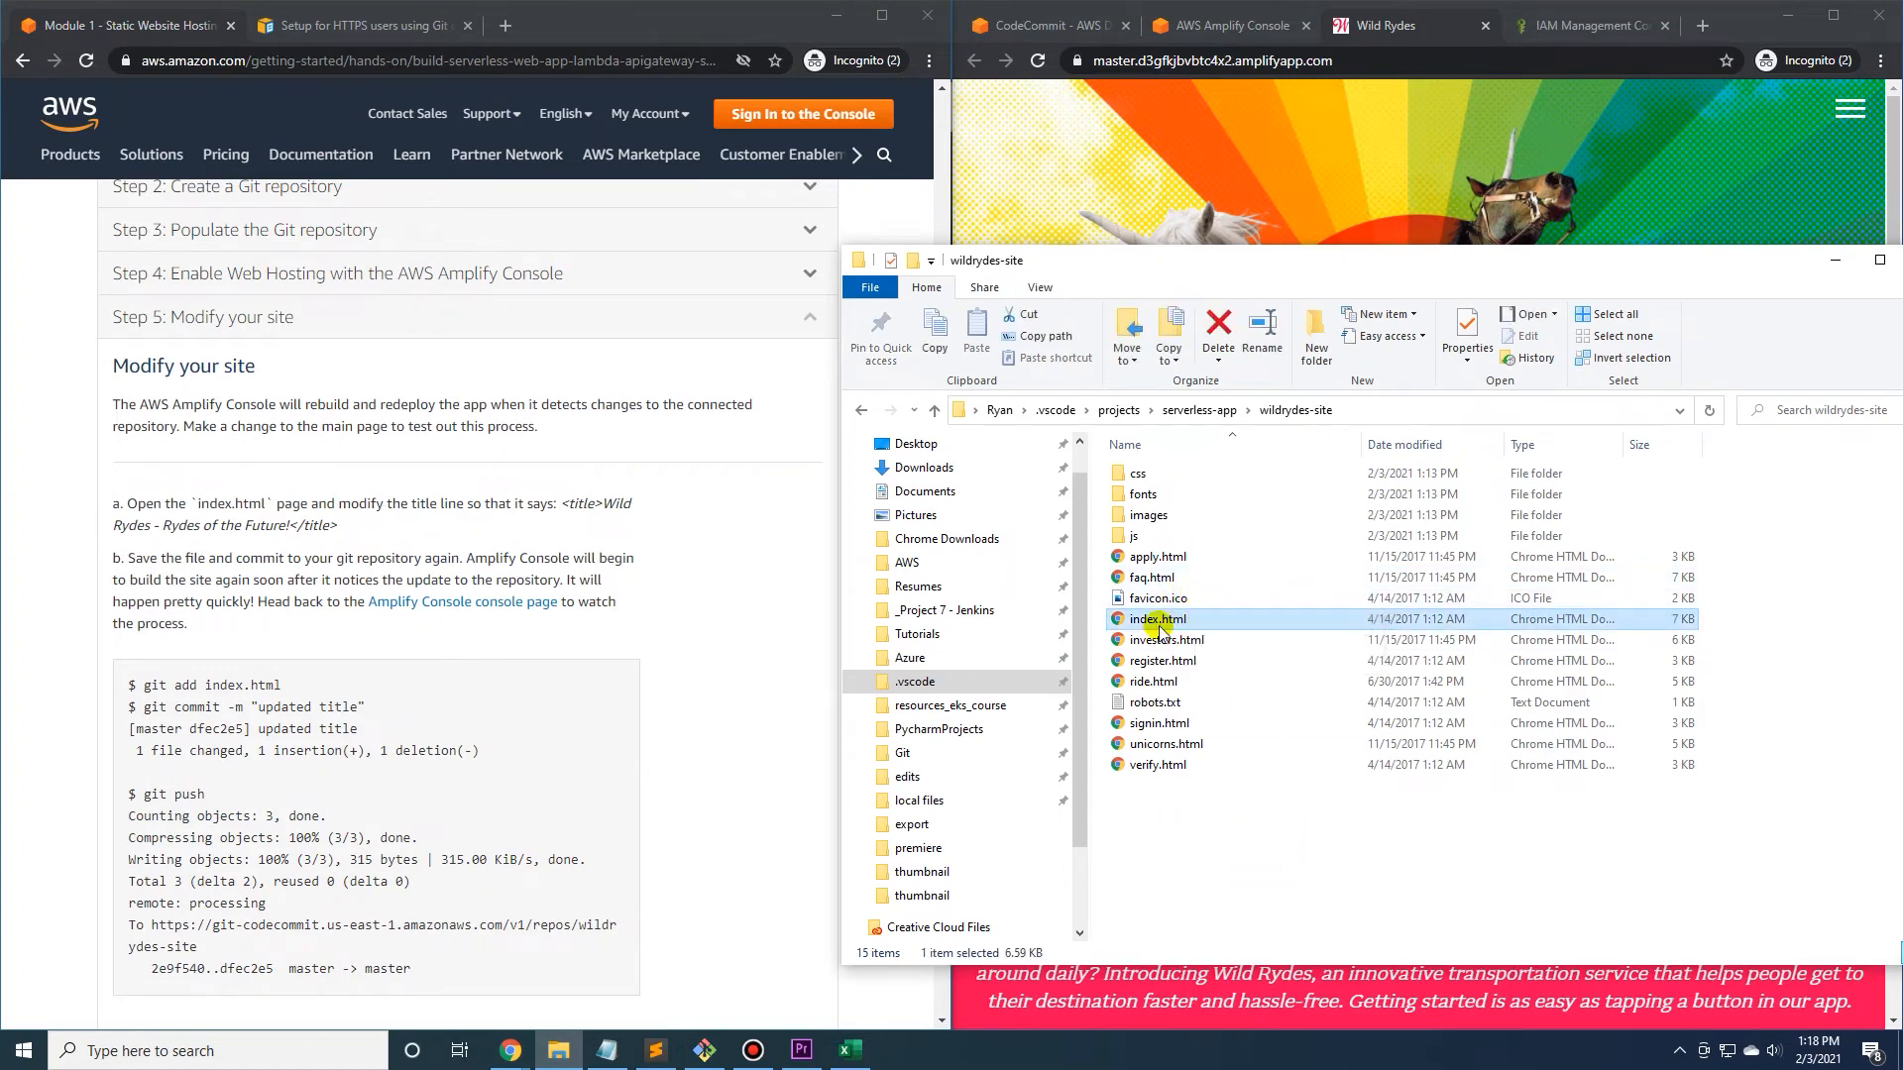
pyautogui.click(655, 1048)
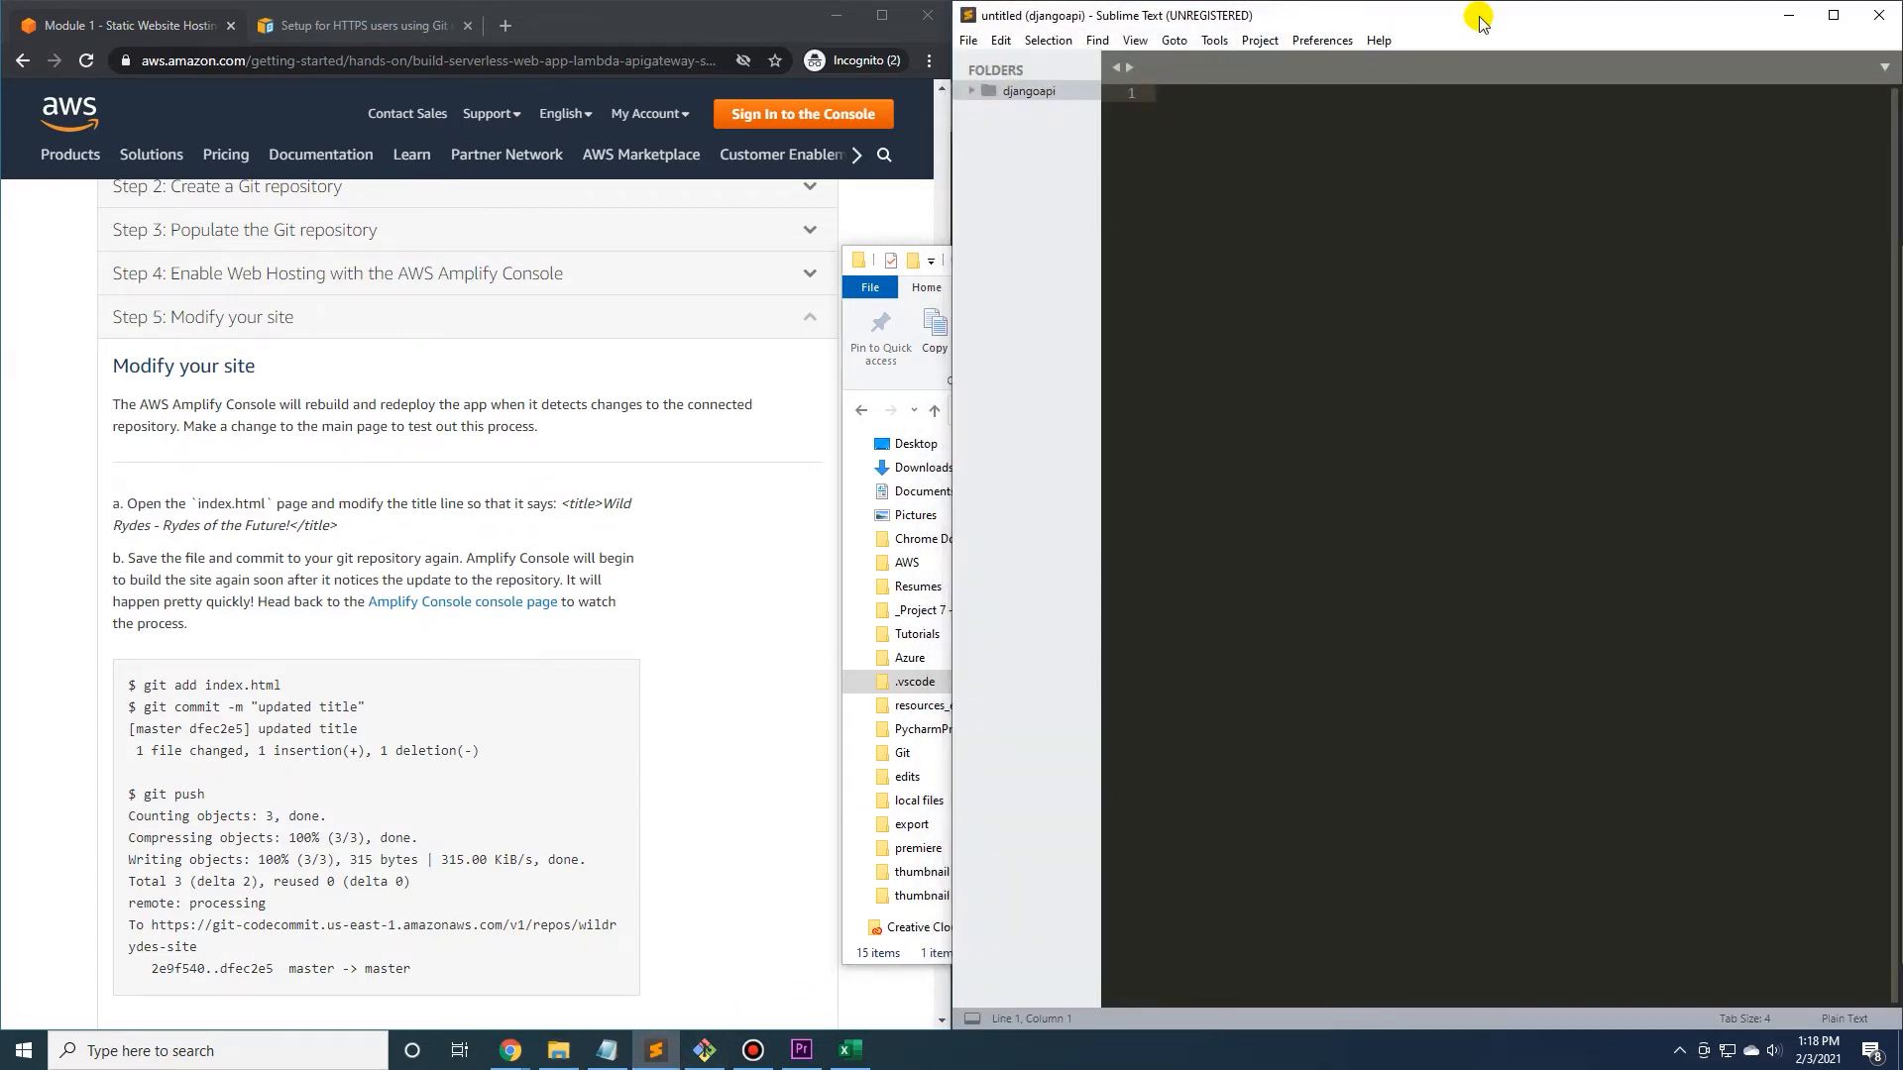
pyautogui.hotkey('ctrl', 'o')
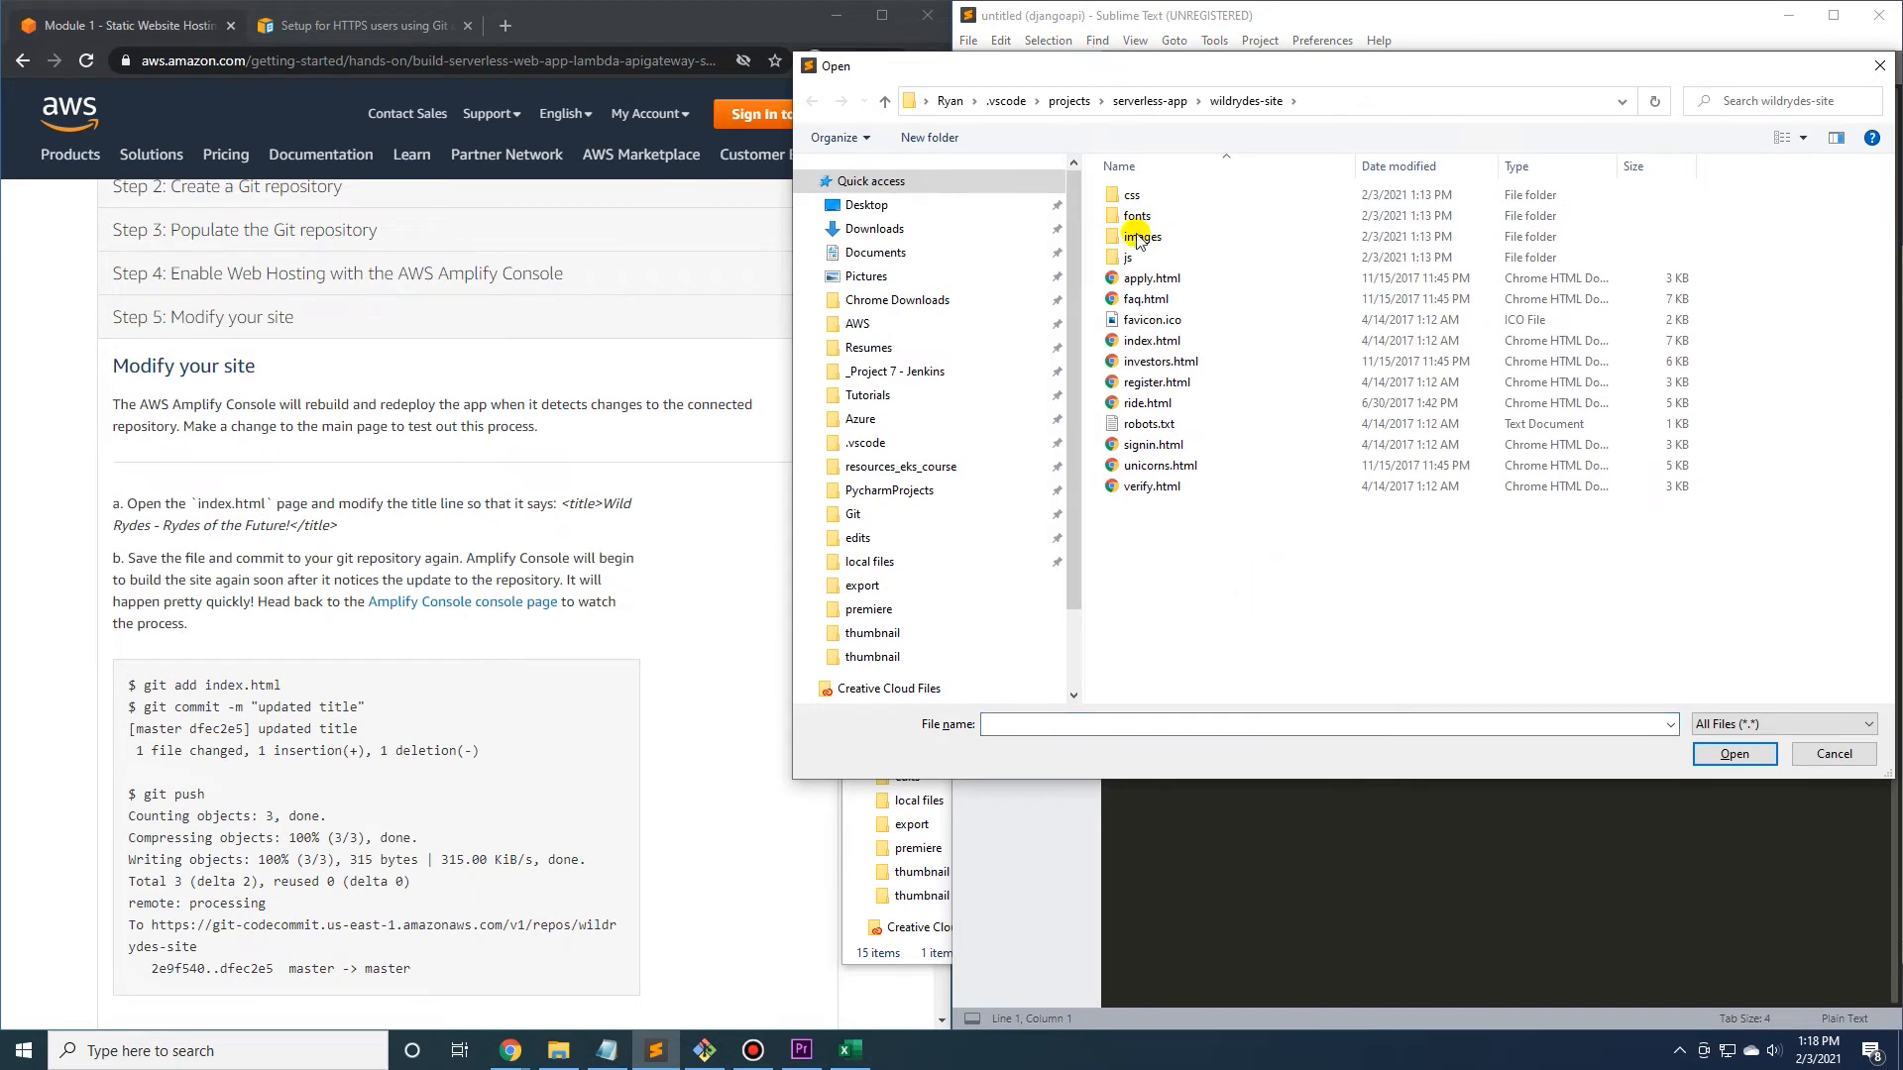
pyautogui.click(1152, 340)
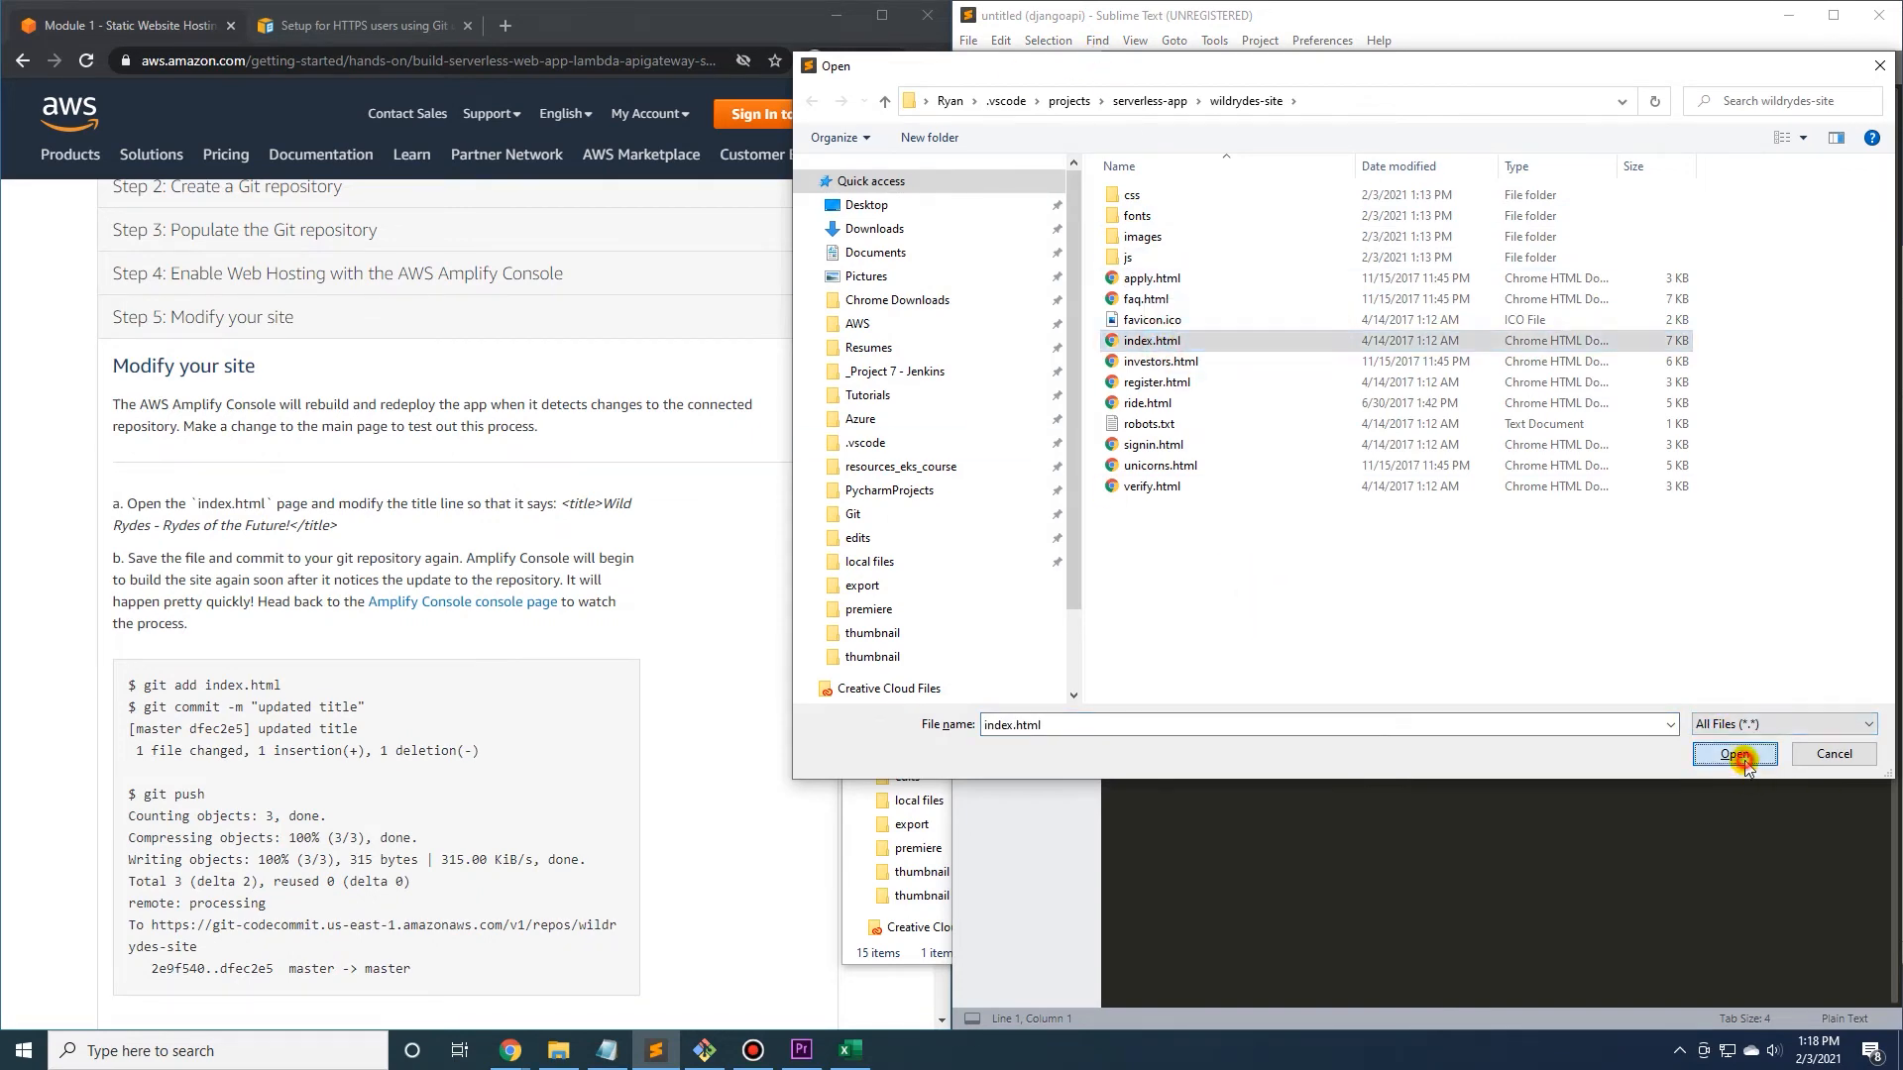
pyautogui.click(1737, 755)
# Add a " - " separator after "Wild Rydes" in the site-header h1 heading of index.html.
pyautogui.click(1463, 338)
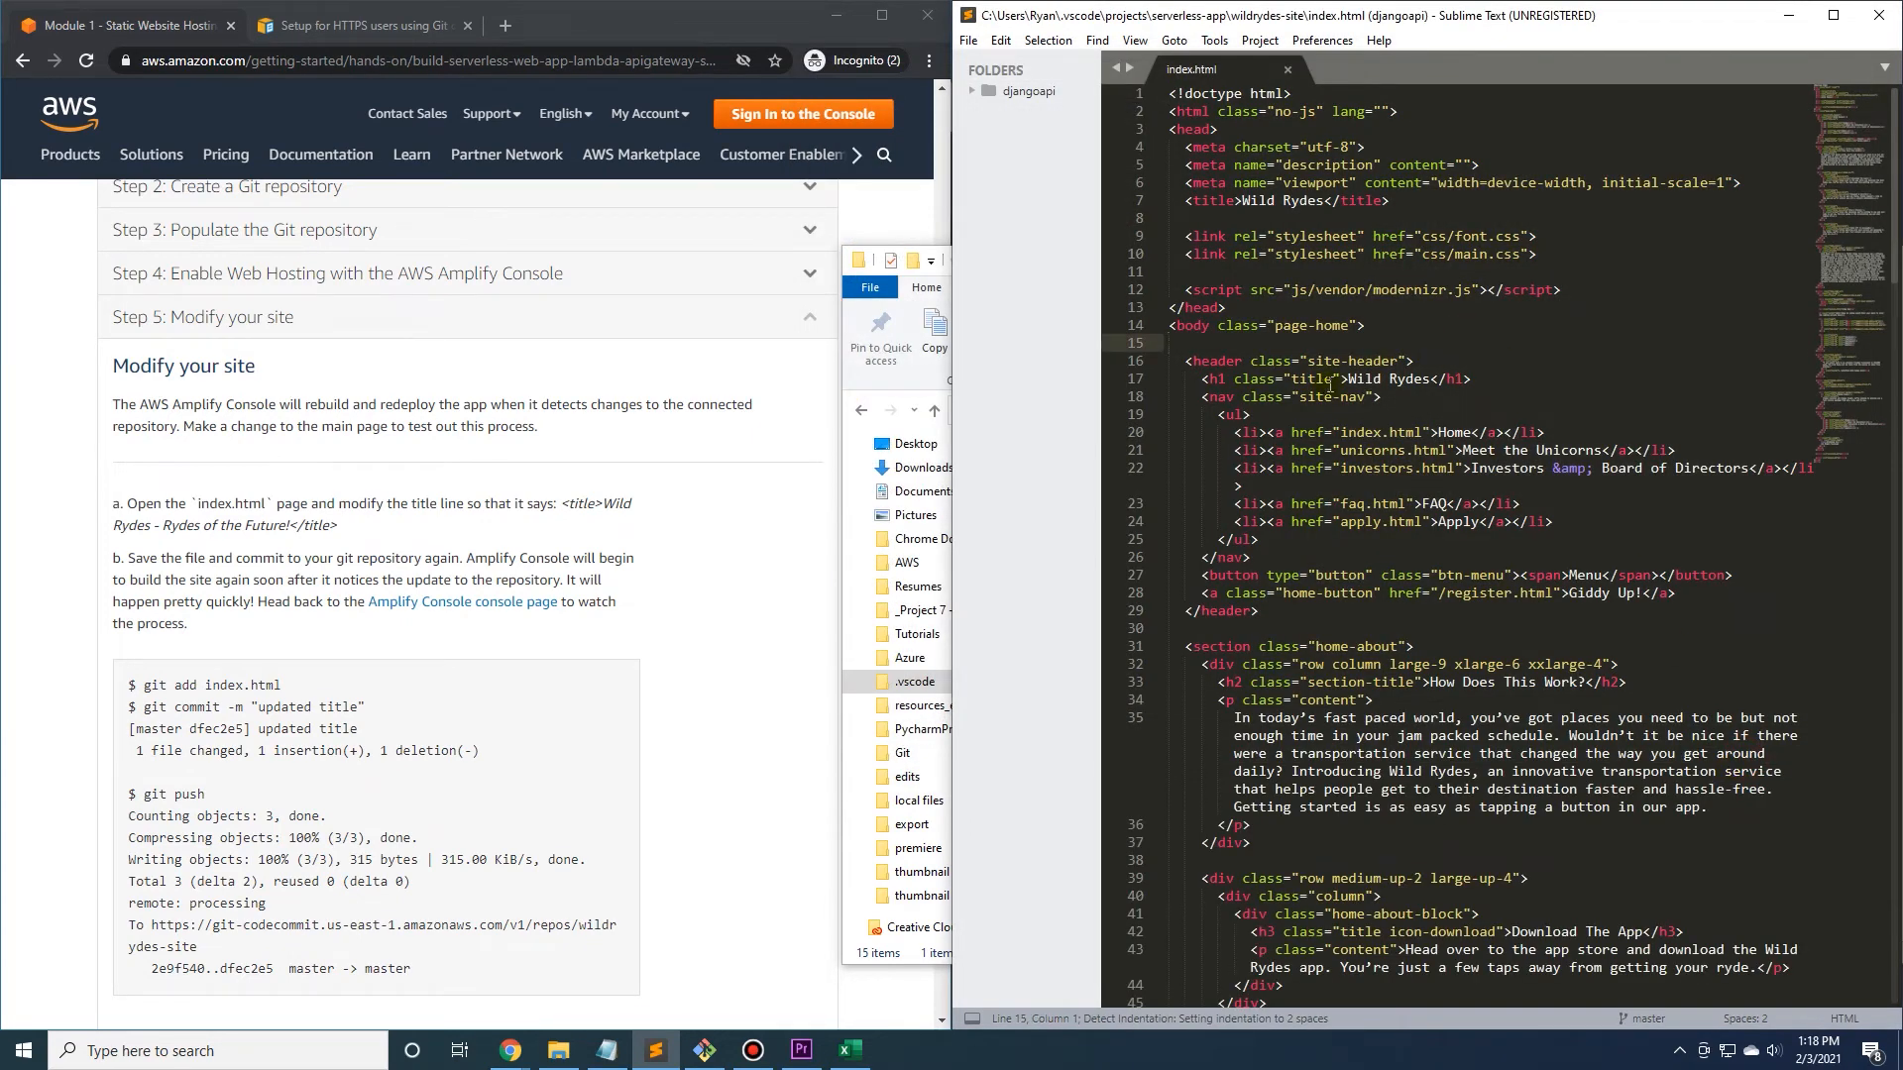
pyautogui.click(1424, 377)
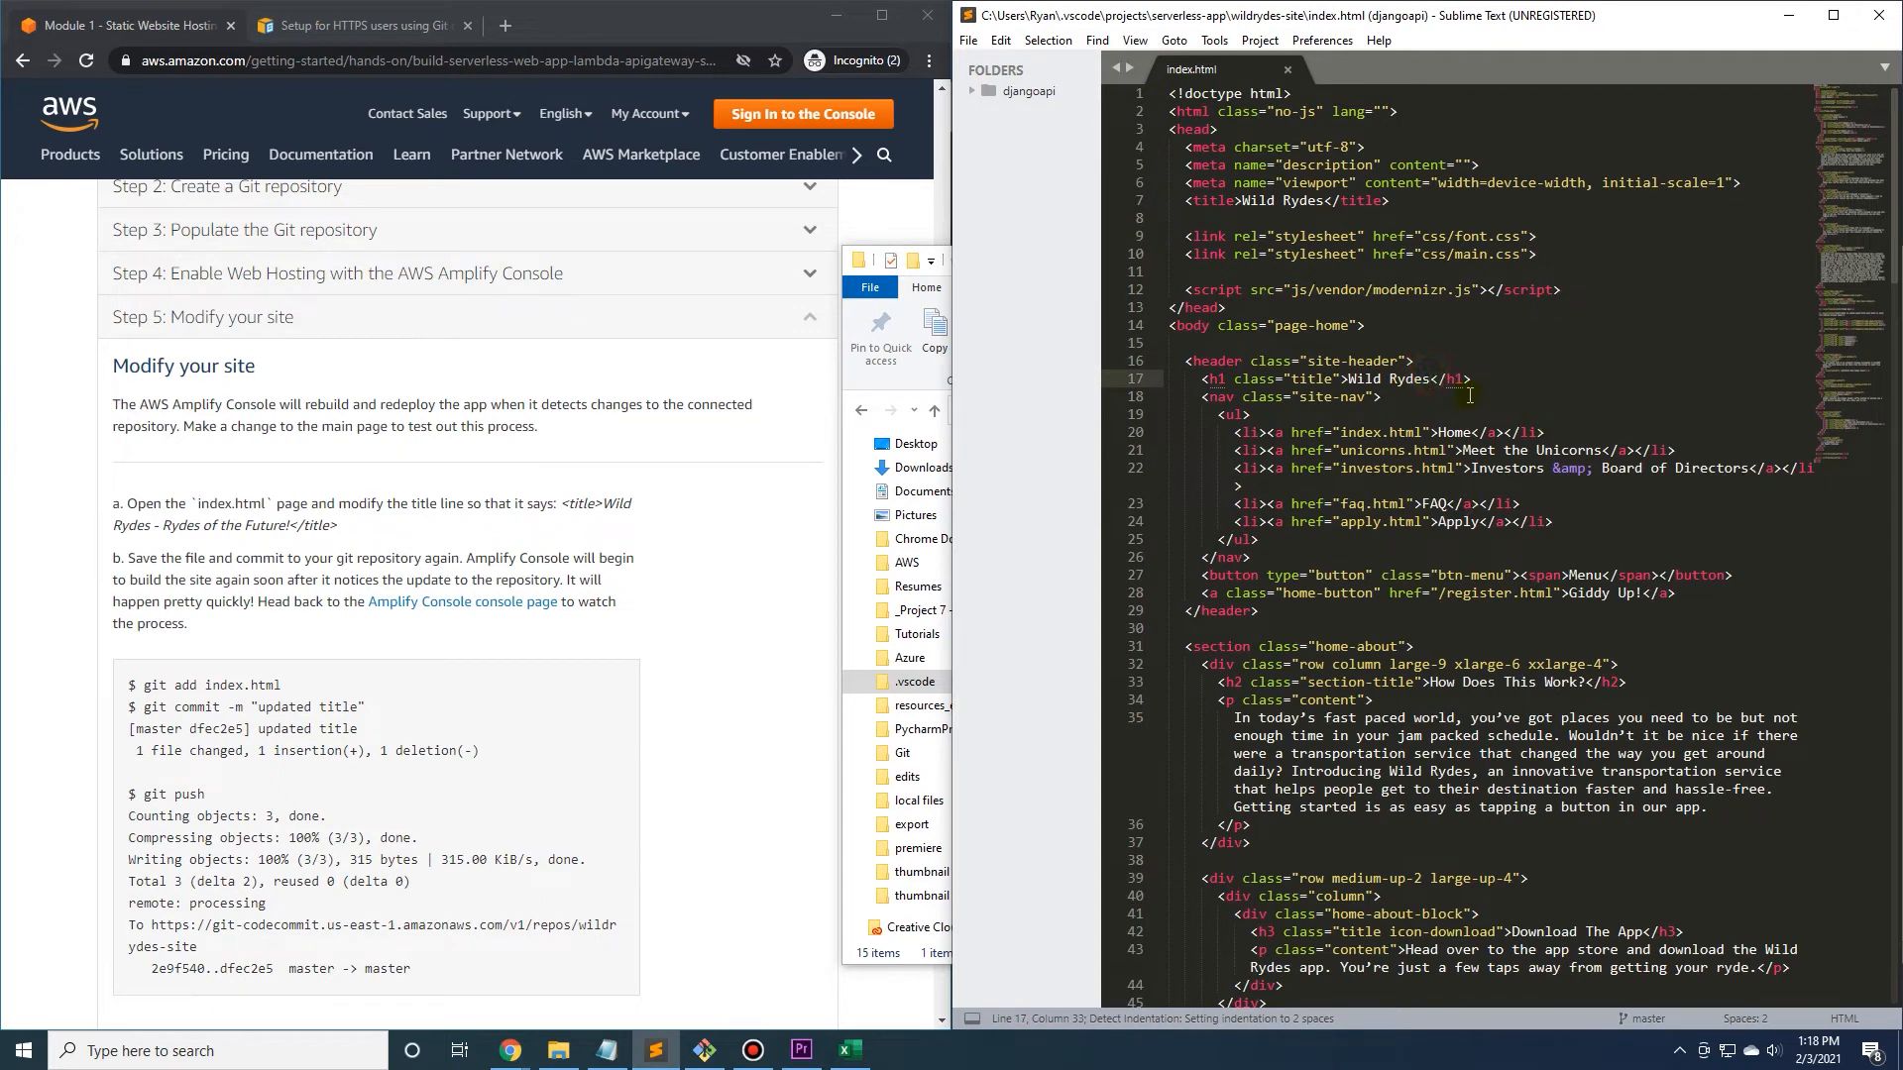
pyautogui.moveTo(1209, 385); pyautogui.dragTo(1461, 388)
pyautogui.click(1414, 393)
pyautogui.click(1433, 381)
pyautogui.write('-')
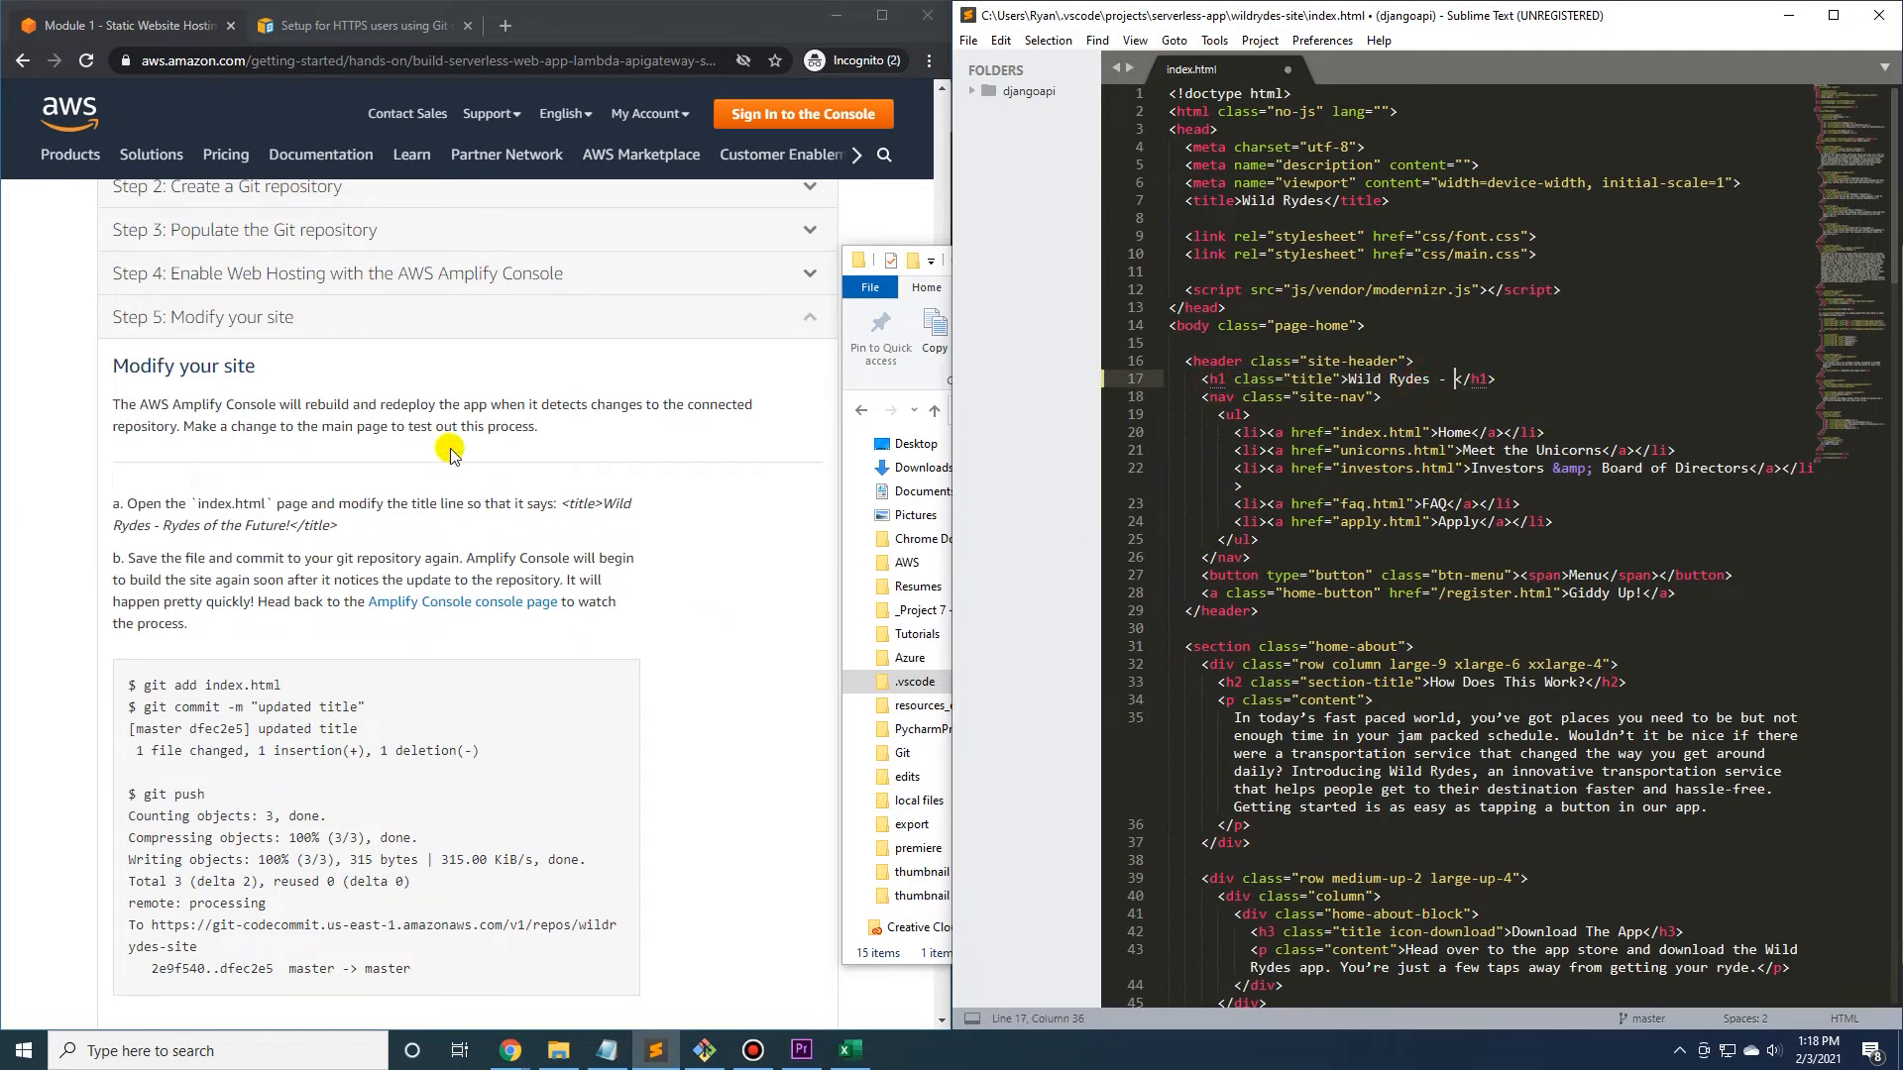
# Copy "Rydes of the Future!" from the tutorial, insert it after the dash in the h1 heading, and save index.html.
pyautogui.moveTo(166, 522); pyautogui.dragTo(286, 523)
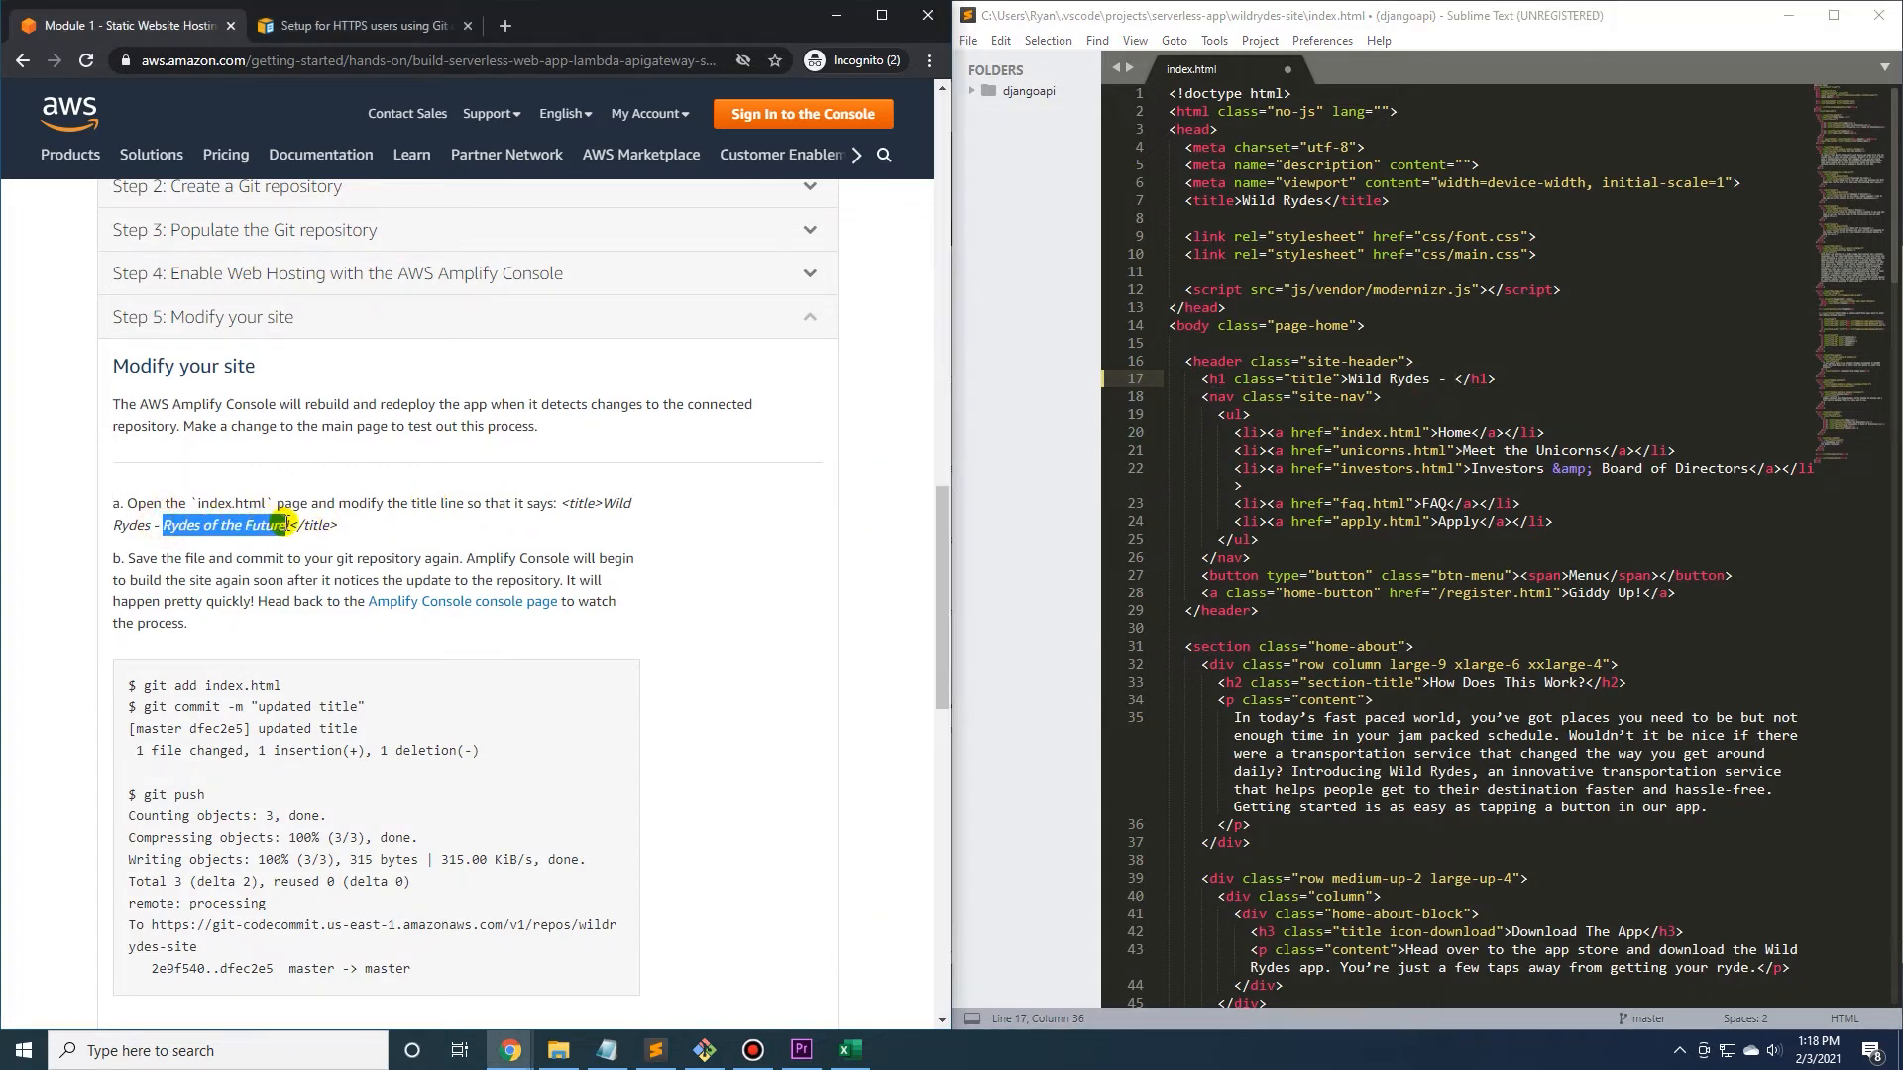
pyautogui.rightClick(286, 523)
pyautogui.click(299, 540)
pyautogui.click(1427, 382)
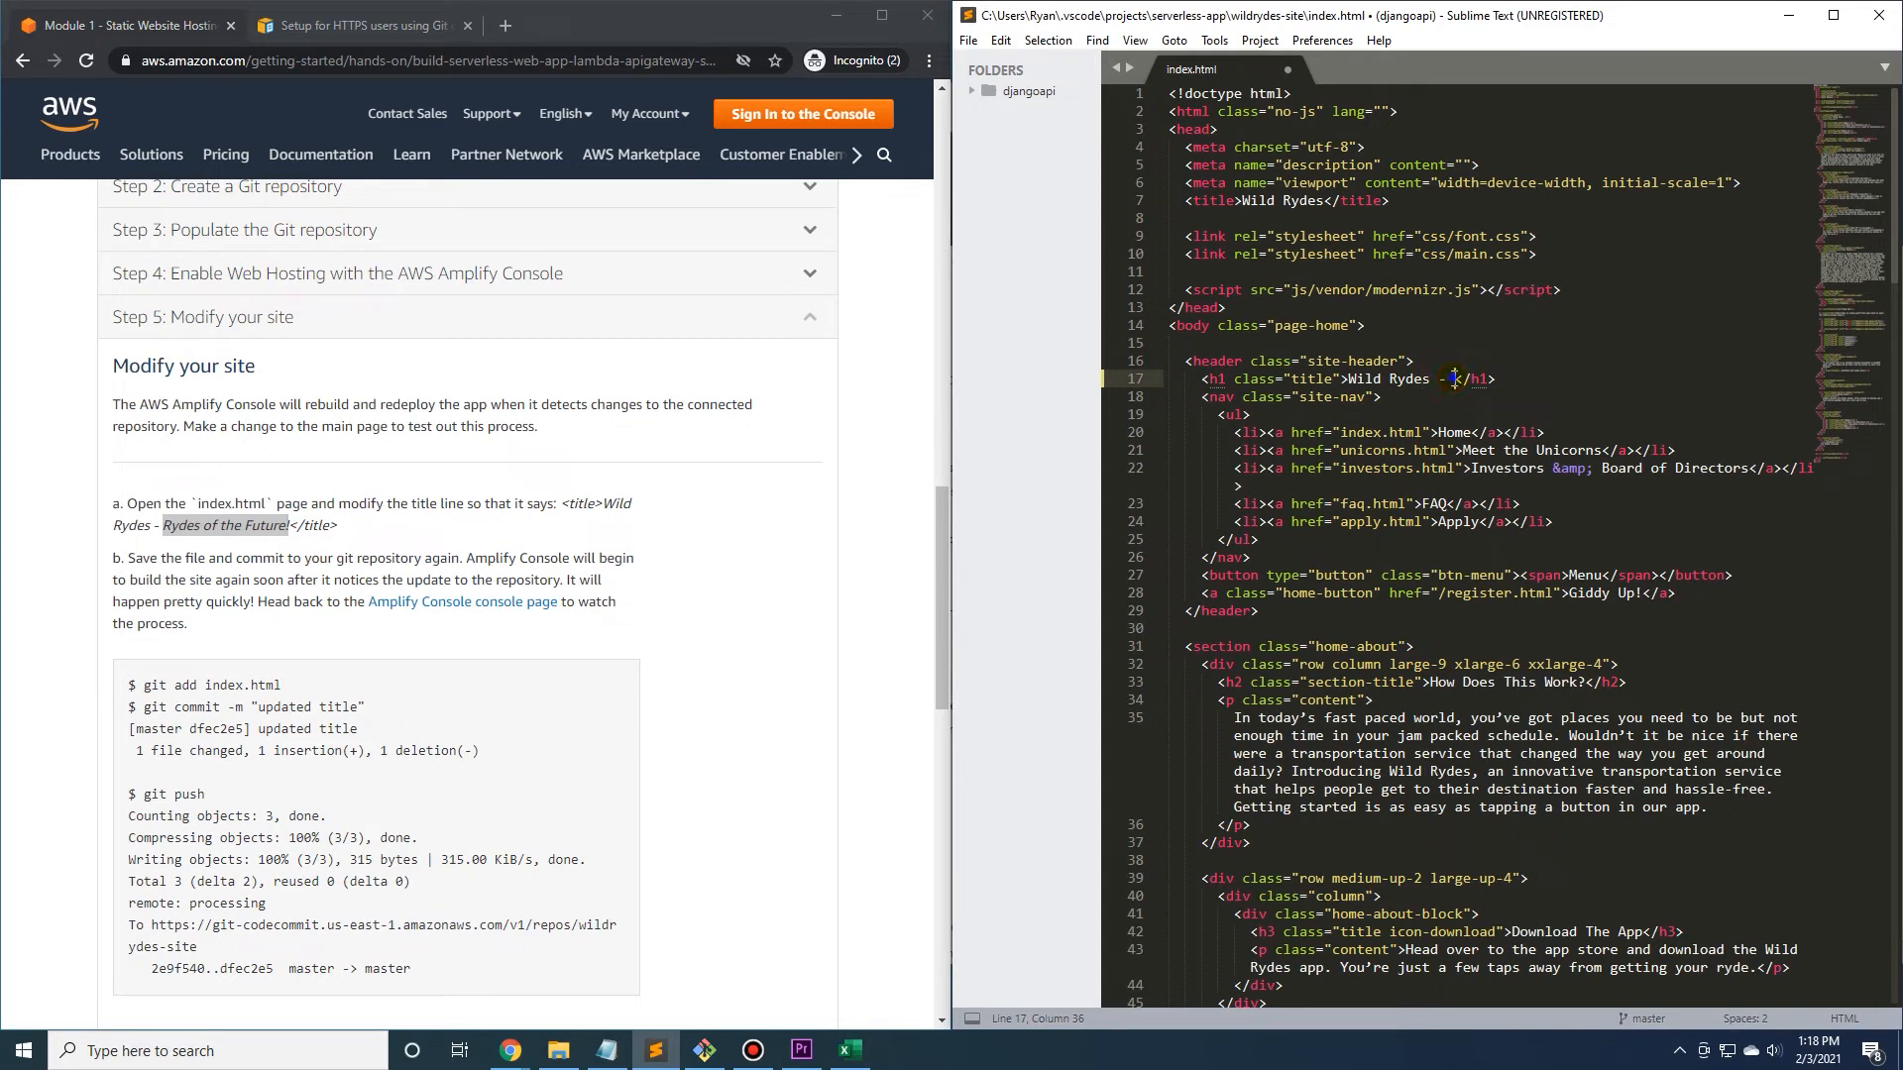
pyautogui.write('-')
pyautogui.rightClick(1453, 378)
pyautogui.click(1486, 466)
pyautogui.hotkey('ctrl', 's')
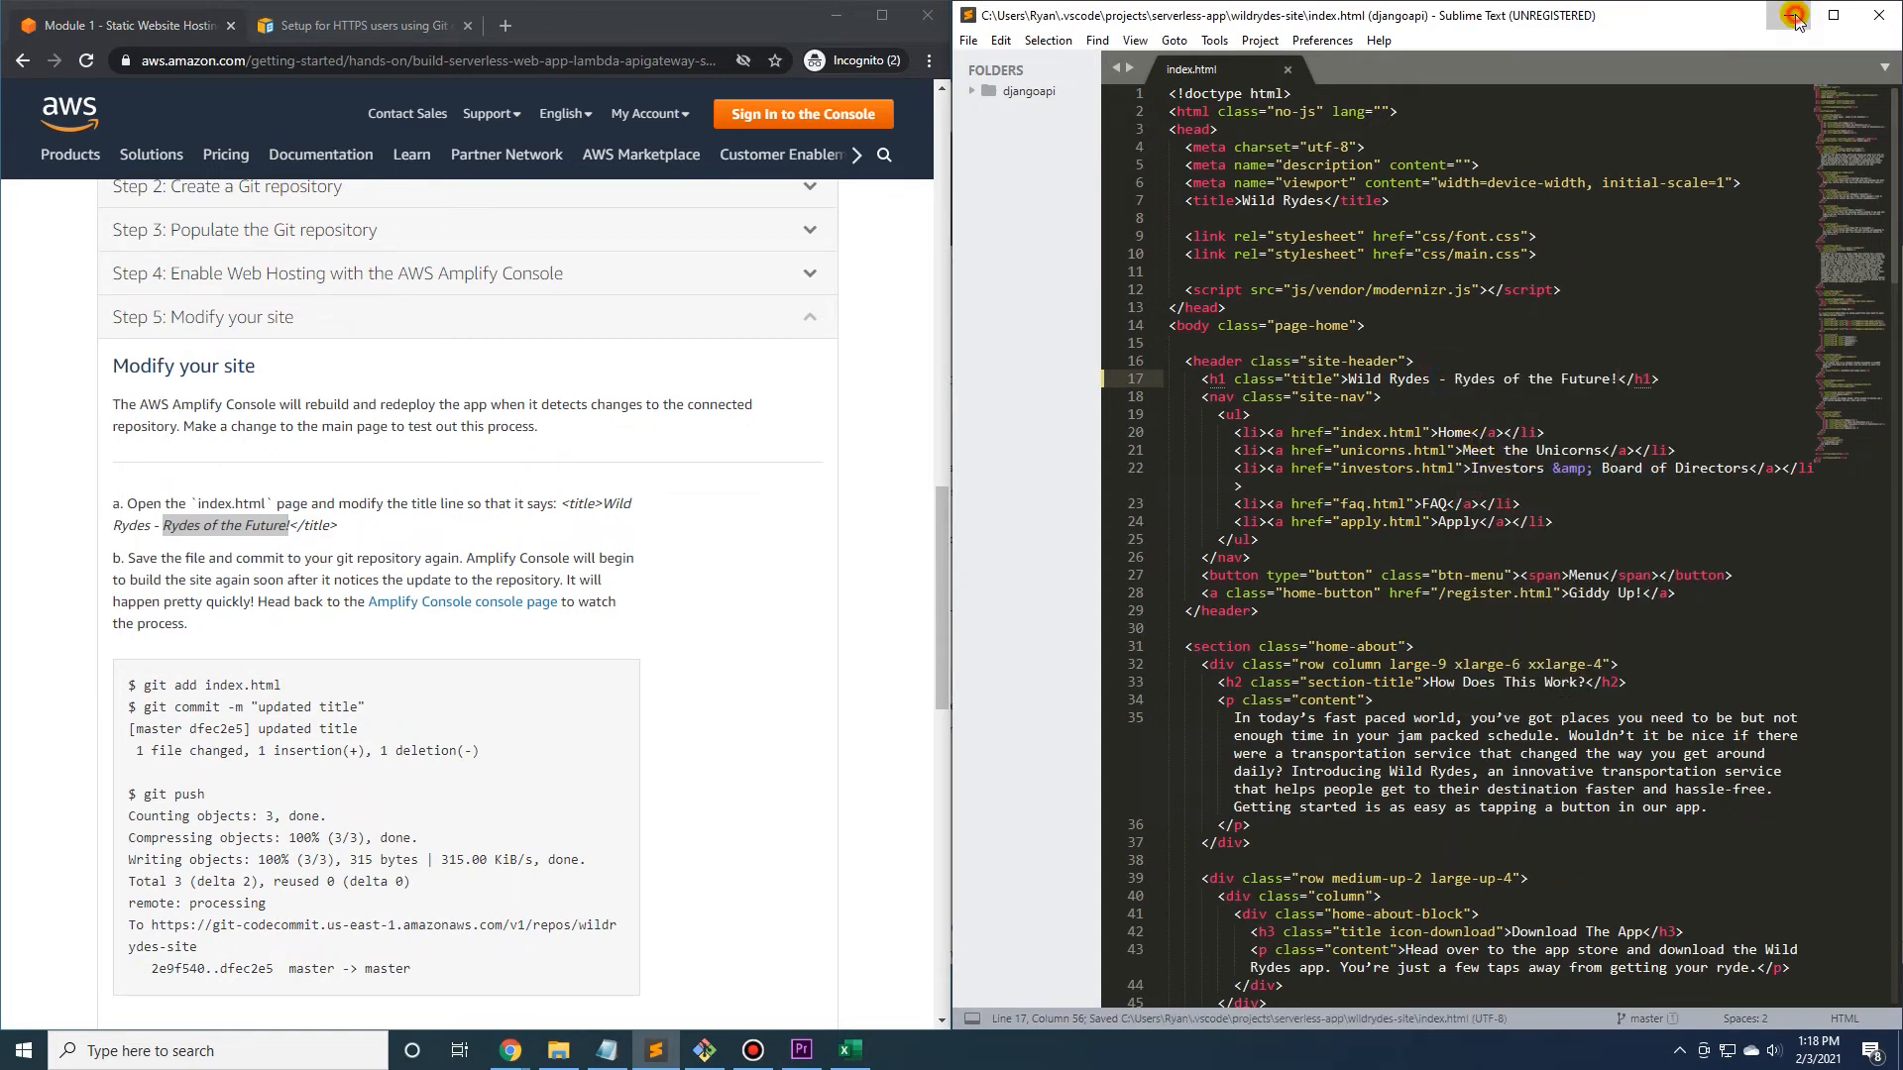
pyautogui.click(1788, 14)
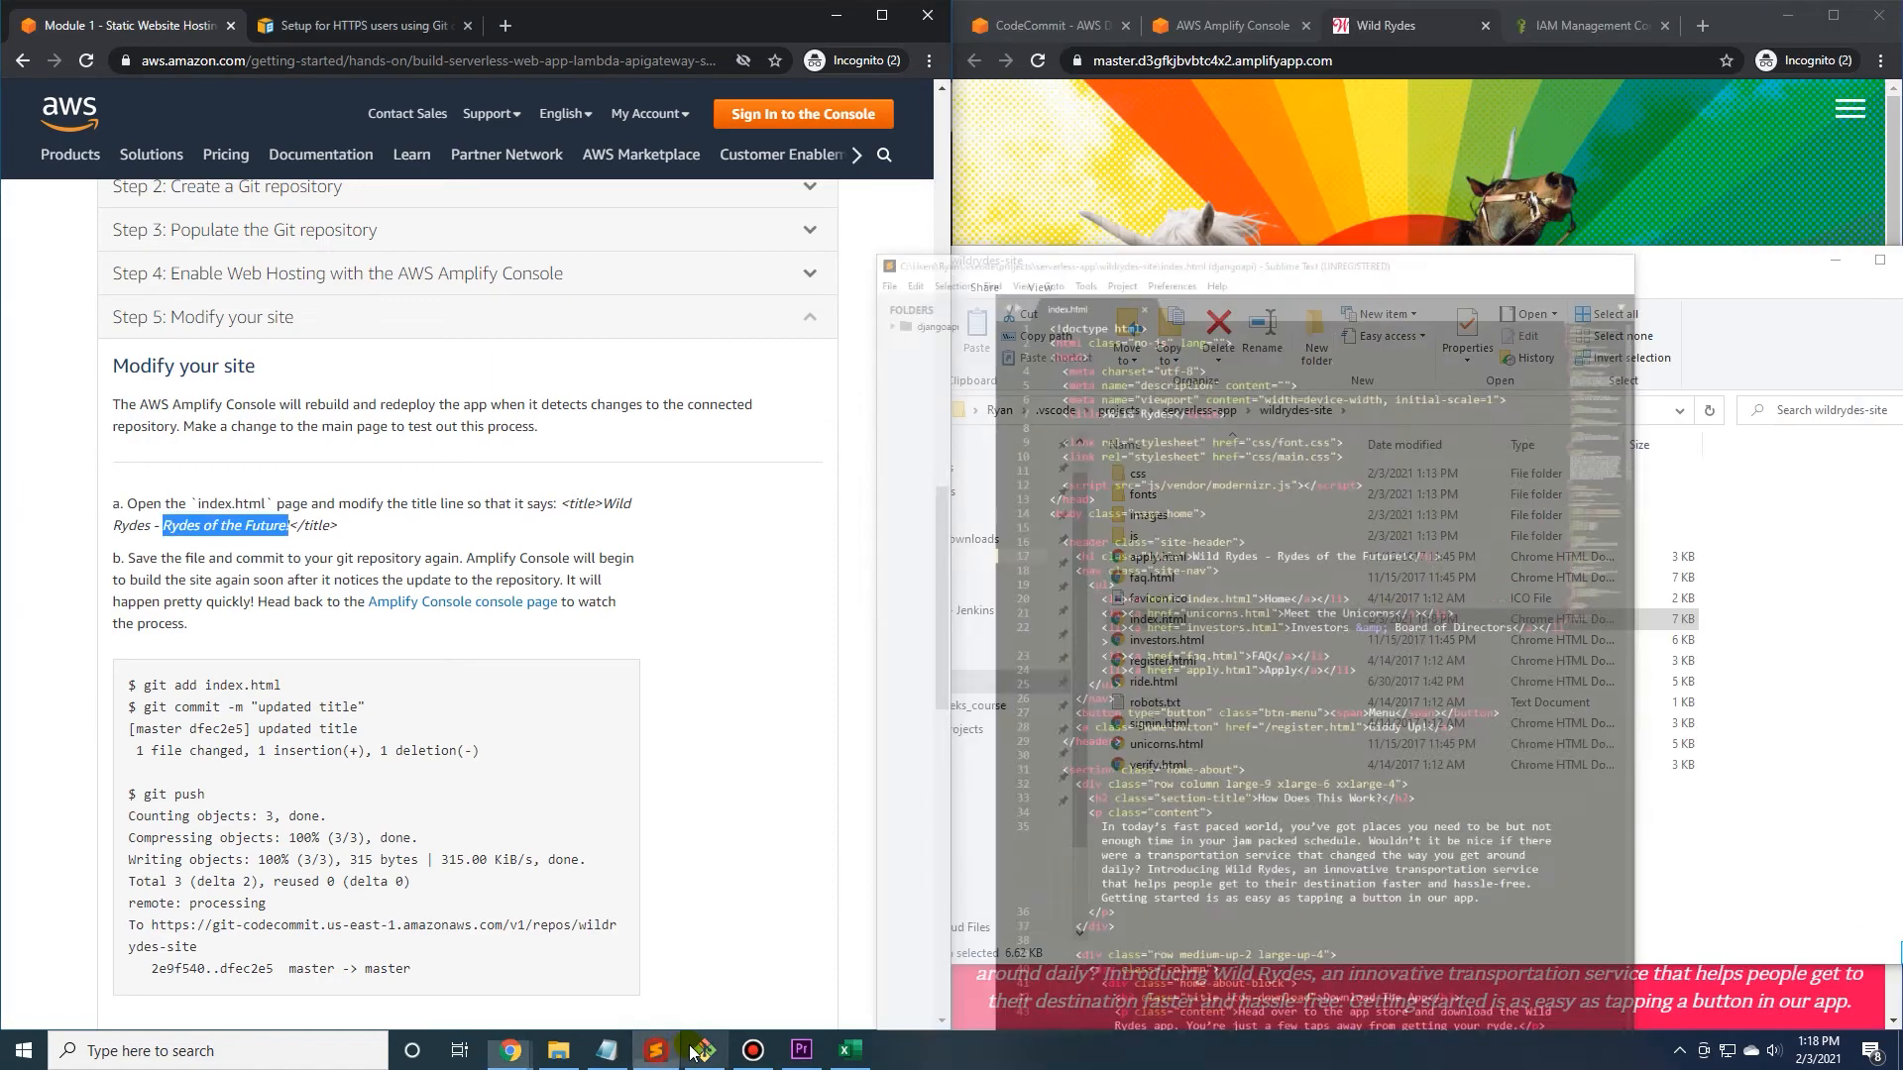
# Switch to the Git Bash terminal, stage index.html, and commit it with the message "updated title".
pyautogui.click(696, 1051)
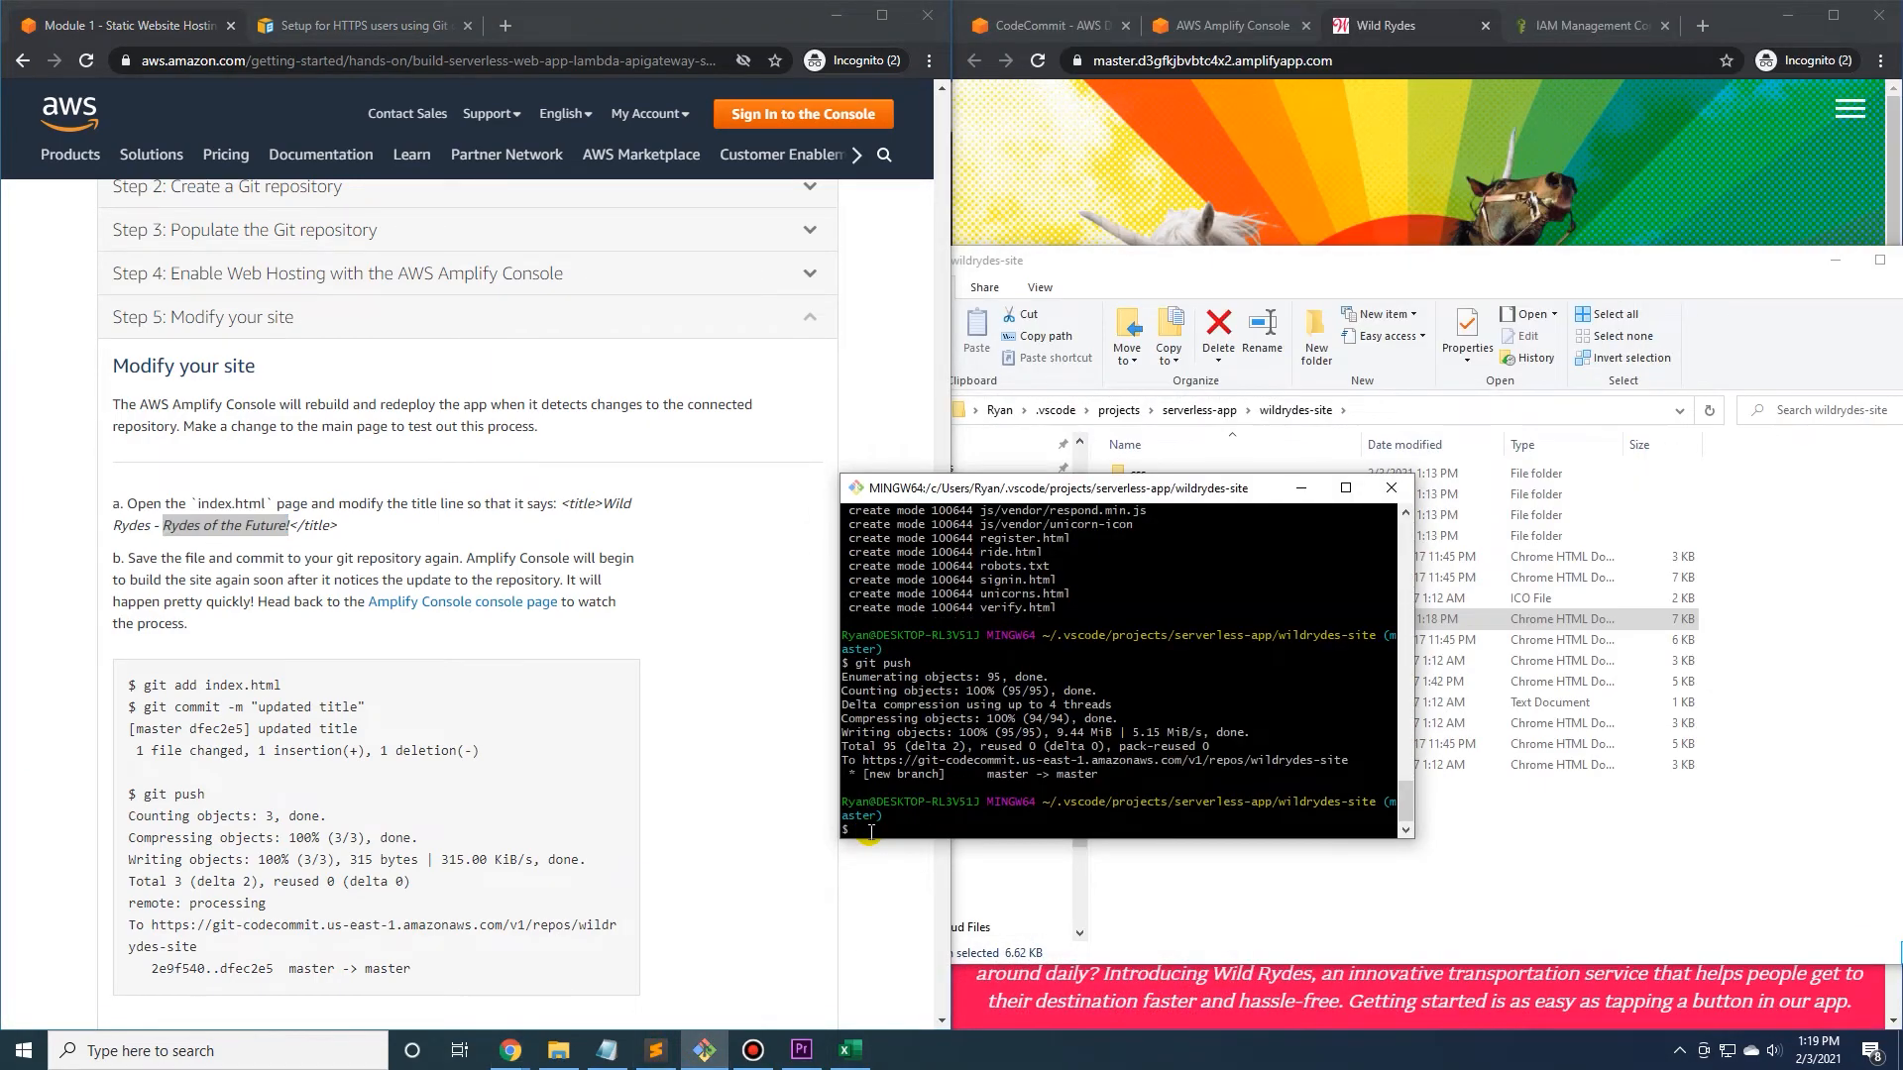
pyautogui.scroll(-1, 363, 649)
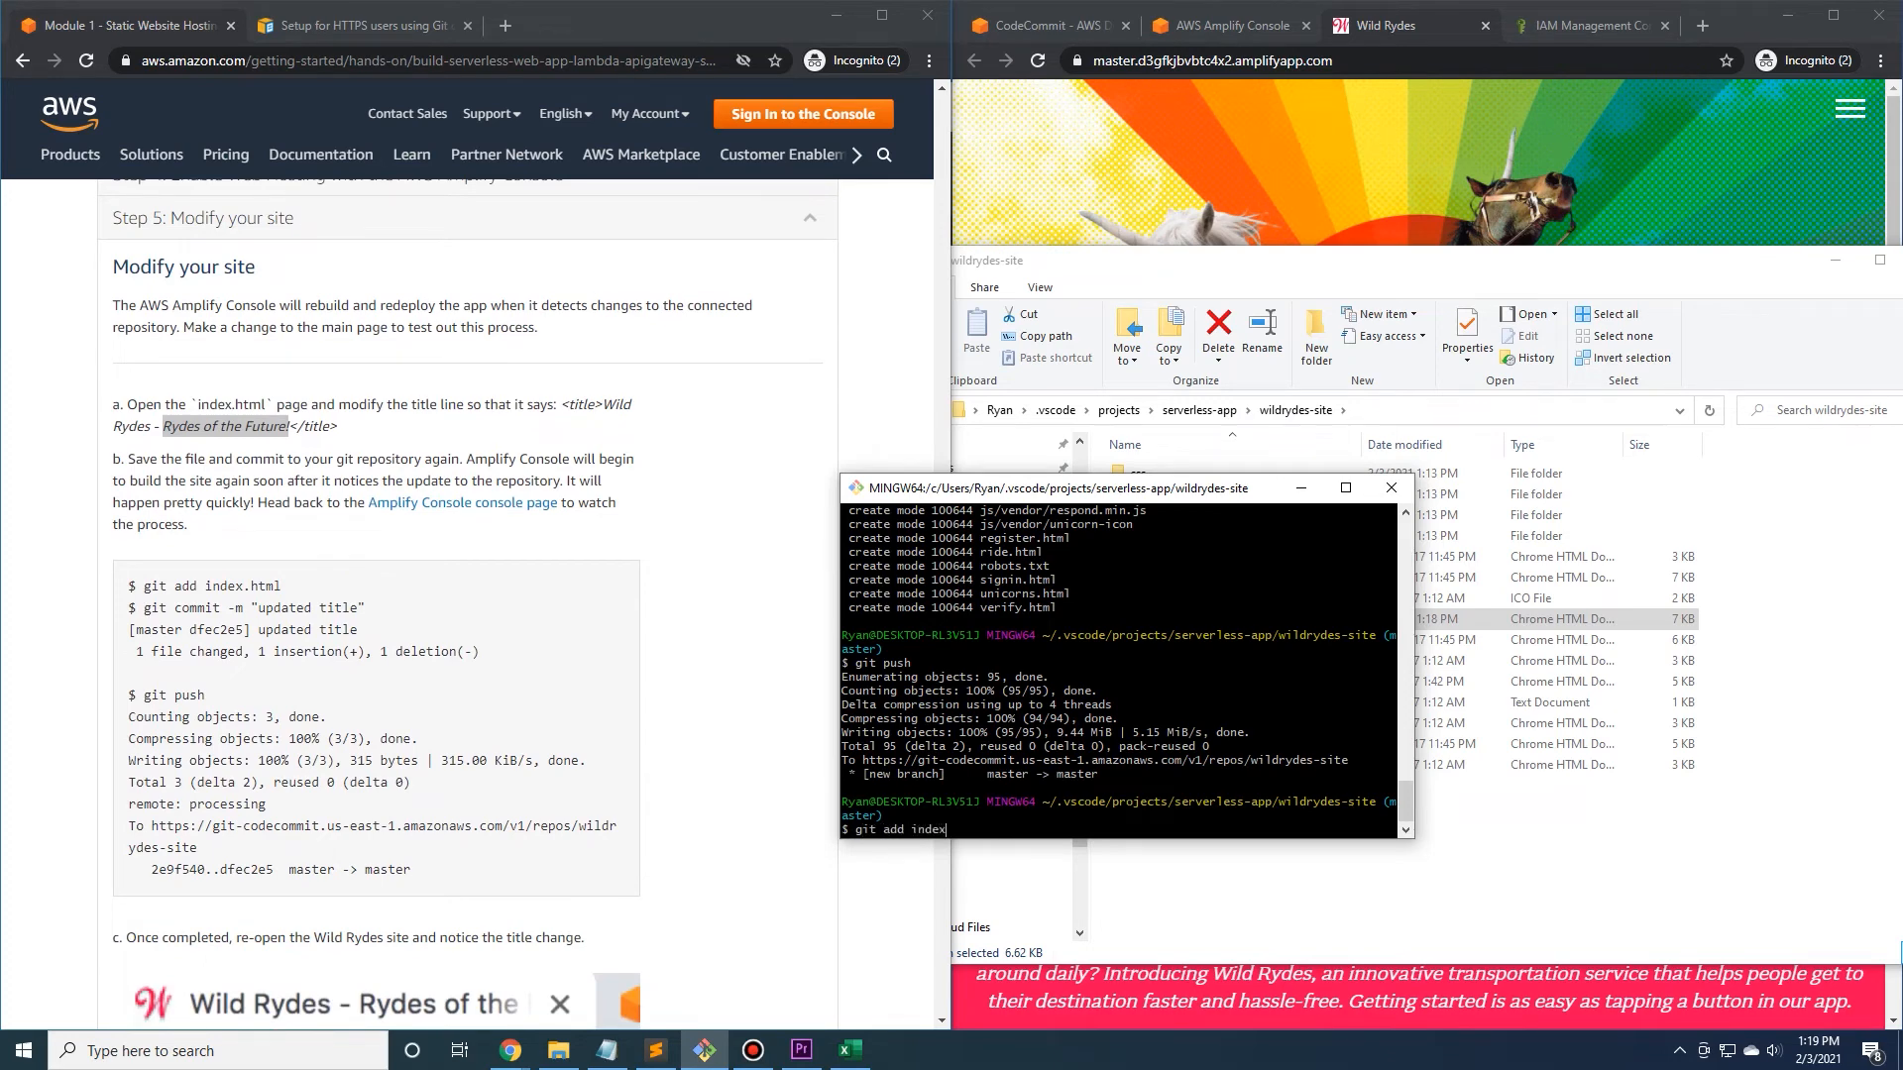
pyautogui.write('git add index.html')
pyautogui.press('Return')
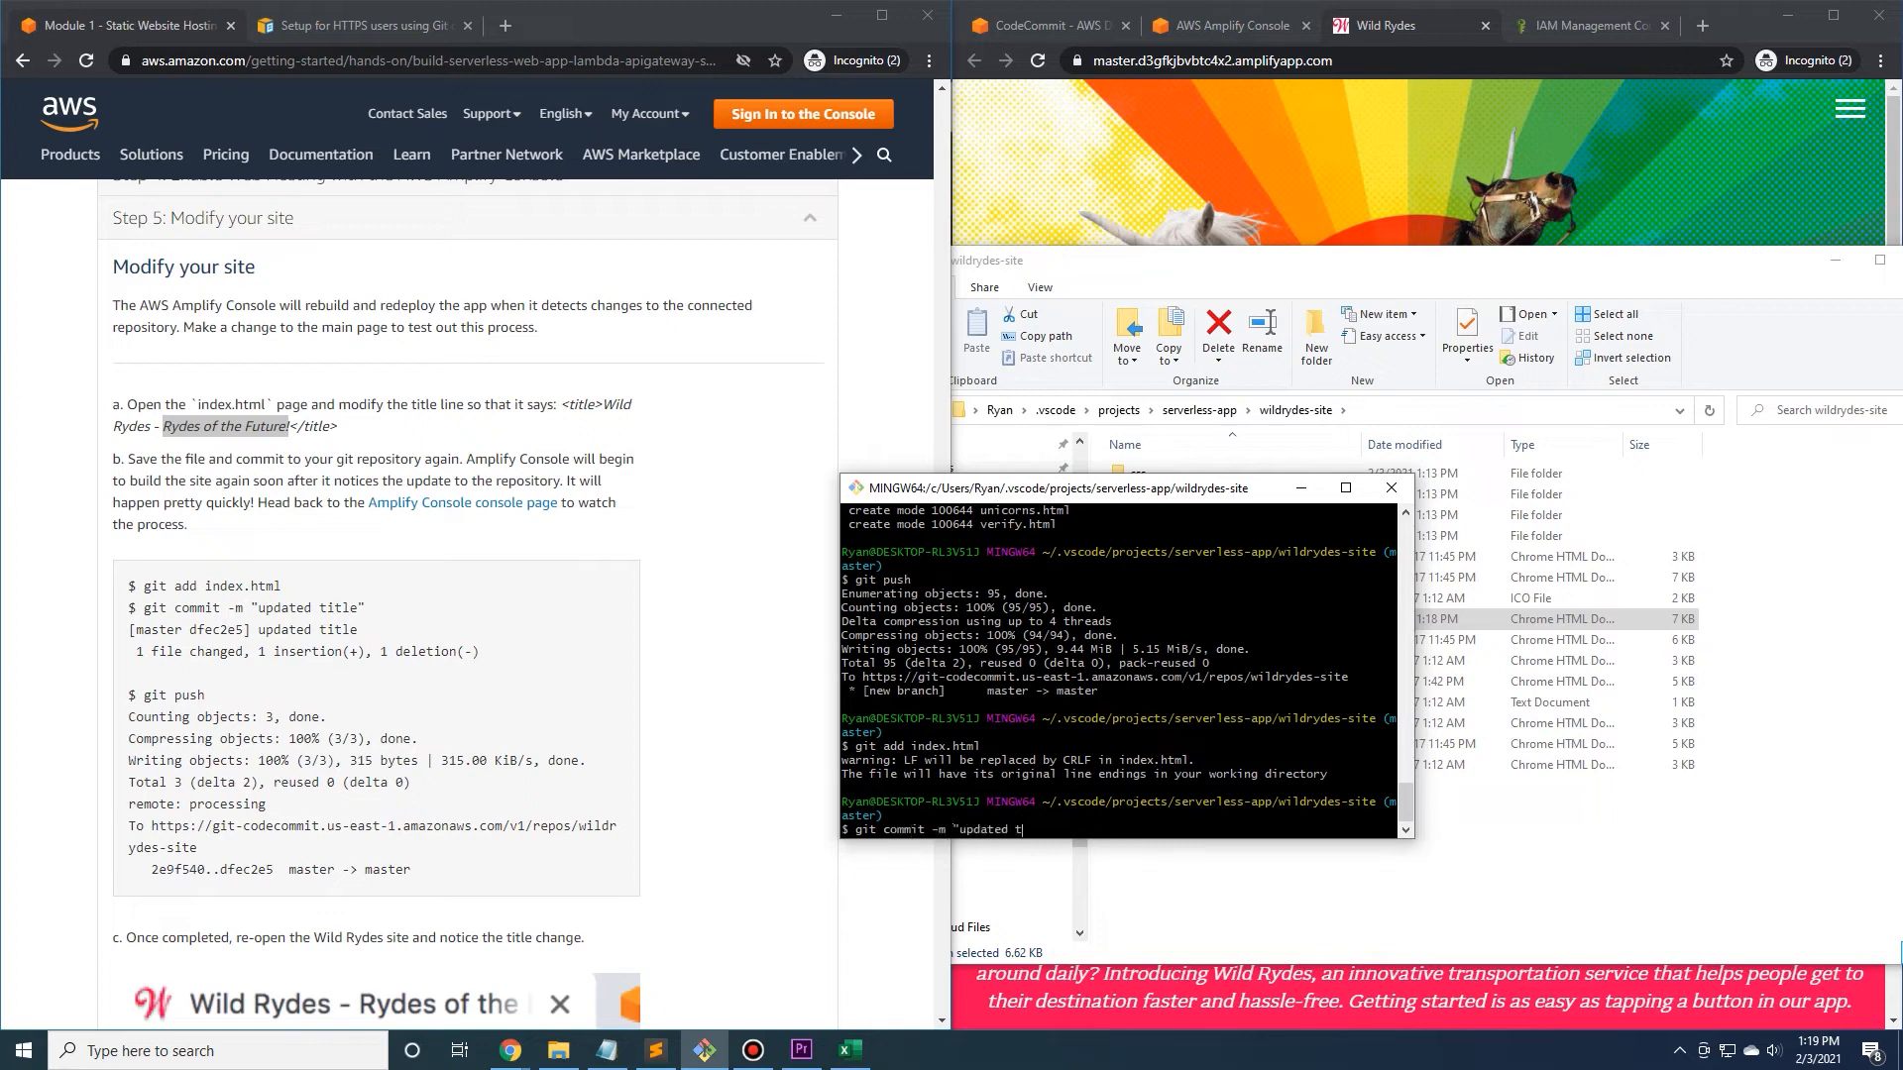
pyautogui.press('Return')
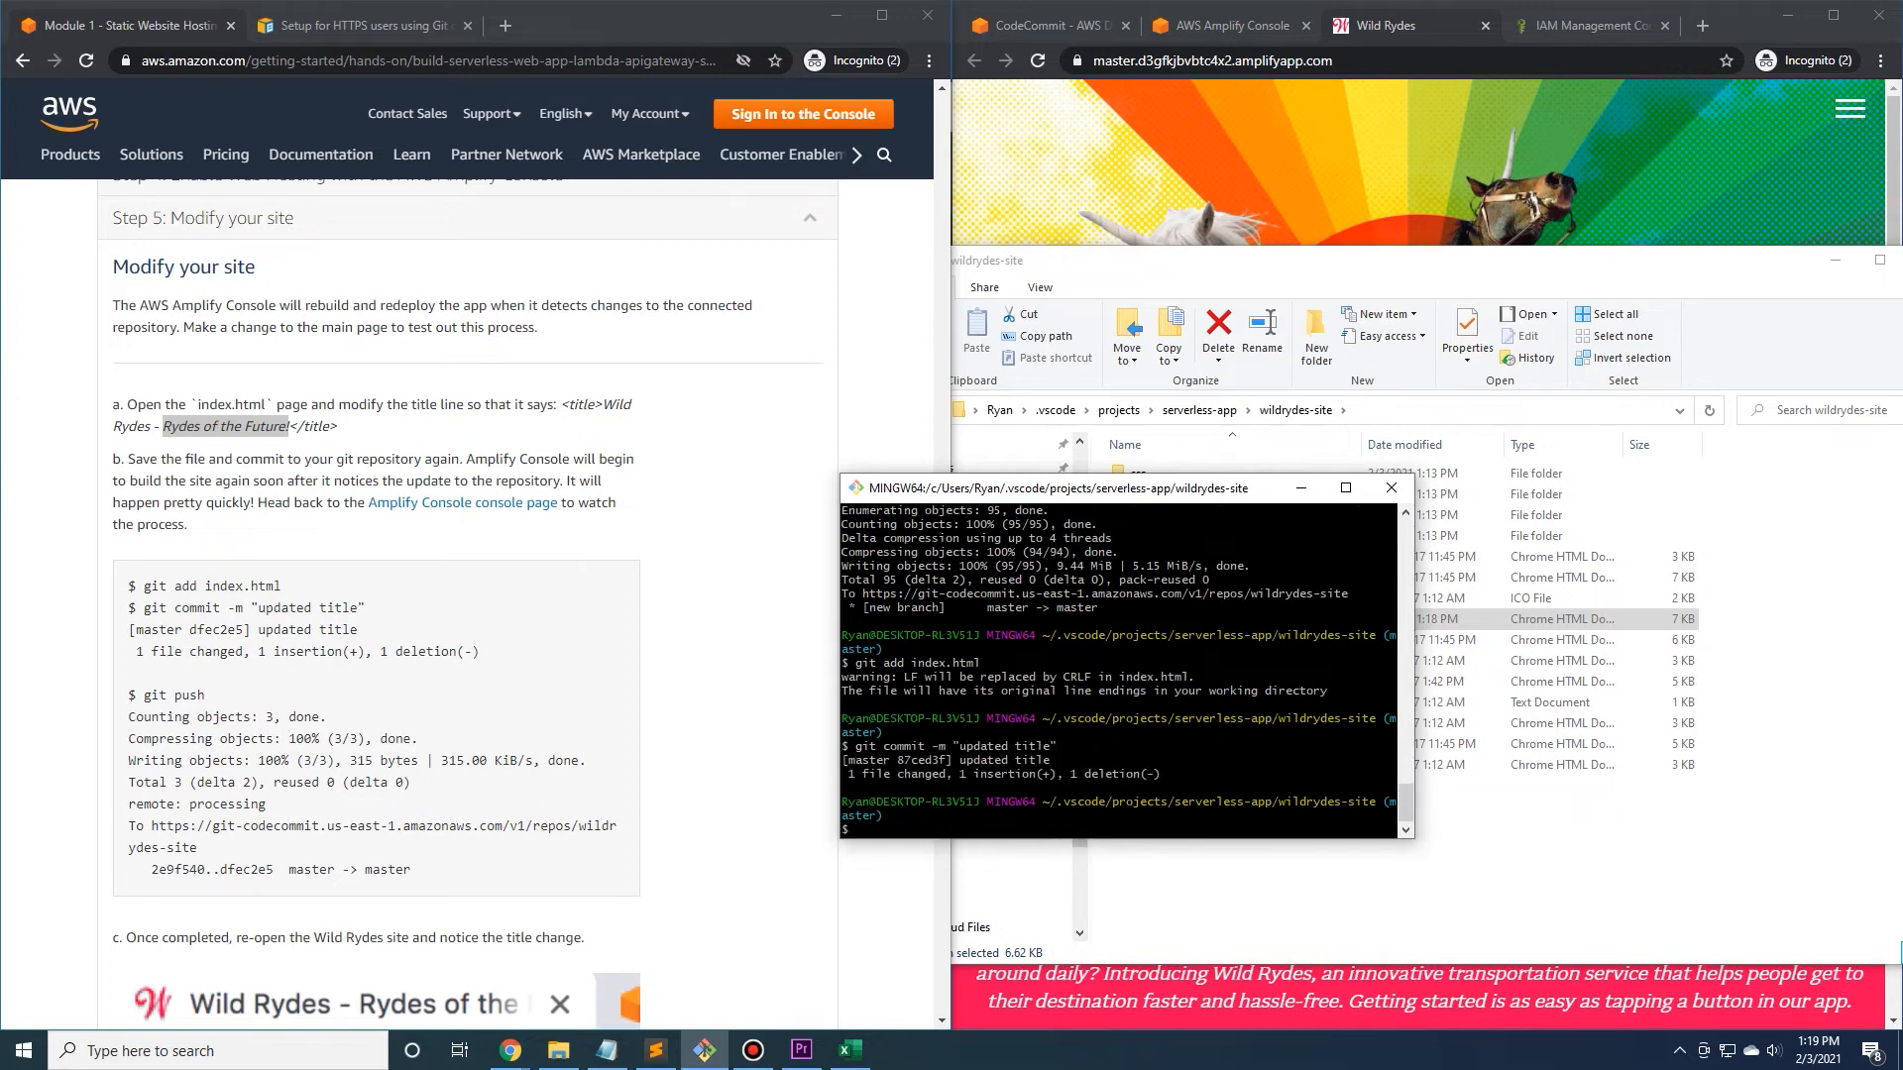
# Push the commit to the remote repository with git push and move the terminal window aside over the tutorial.
pyautogui.write('git push')
pyautogui.press('Return')
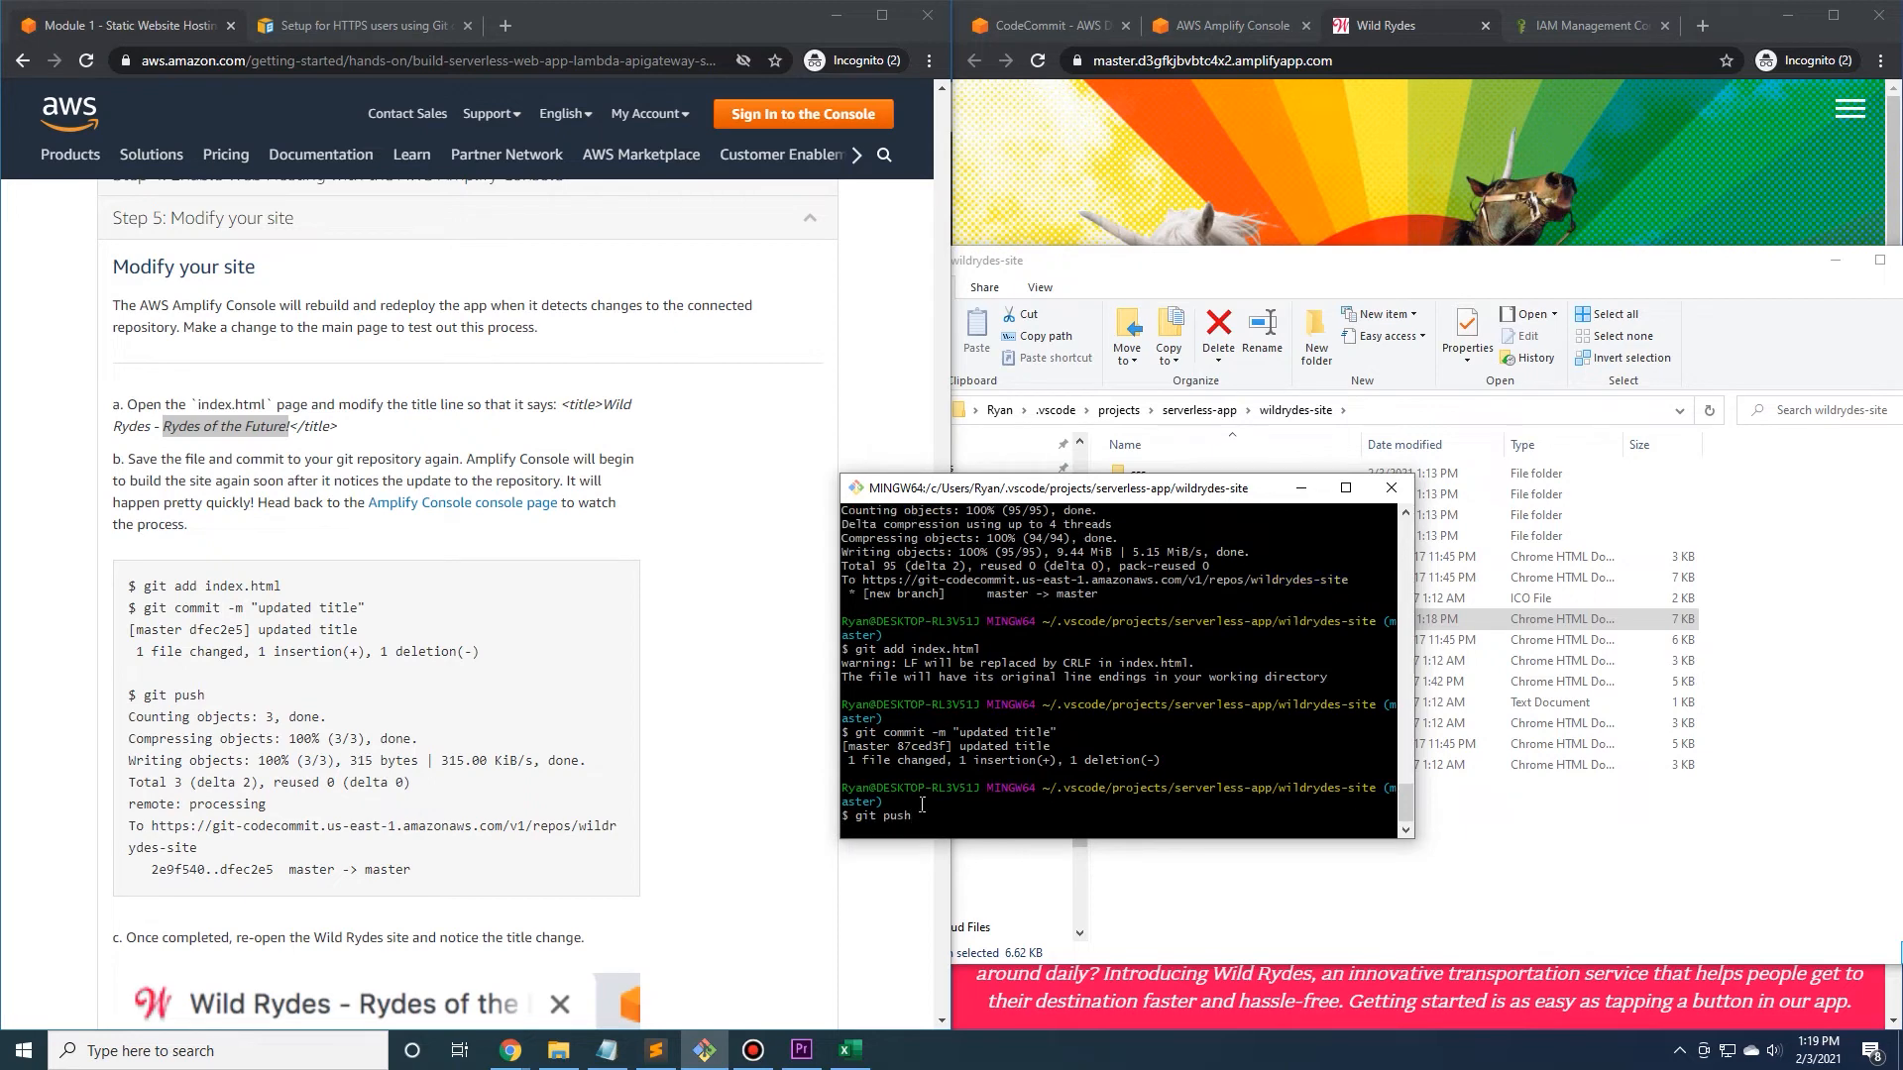
pyautogui.moveTo(1063, 488); pyautogui.dragTo(854, 461)
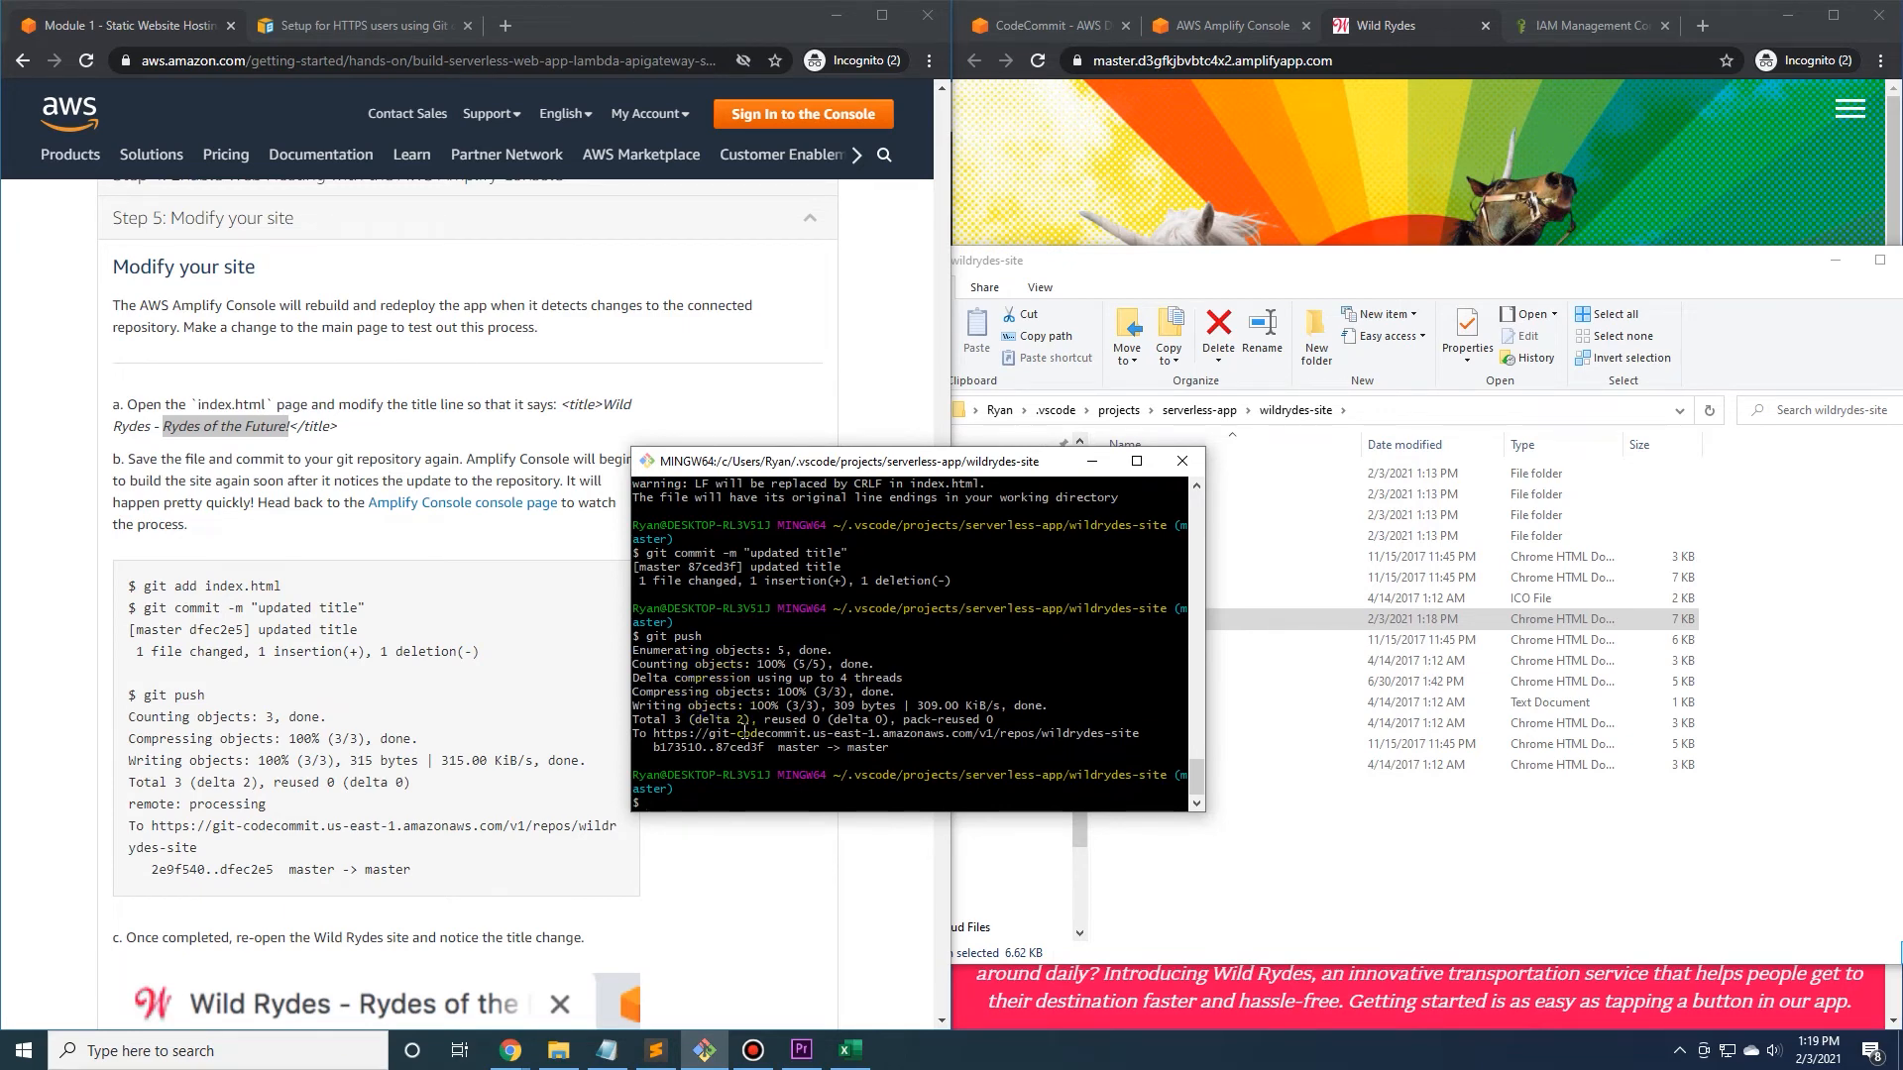
pyautogui.moveTo(890, 465); pyautogui.dragTo(621, 427)
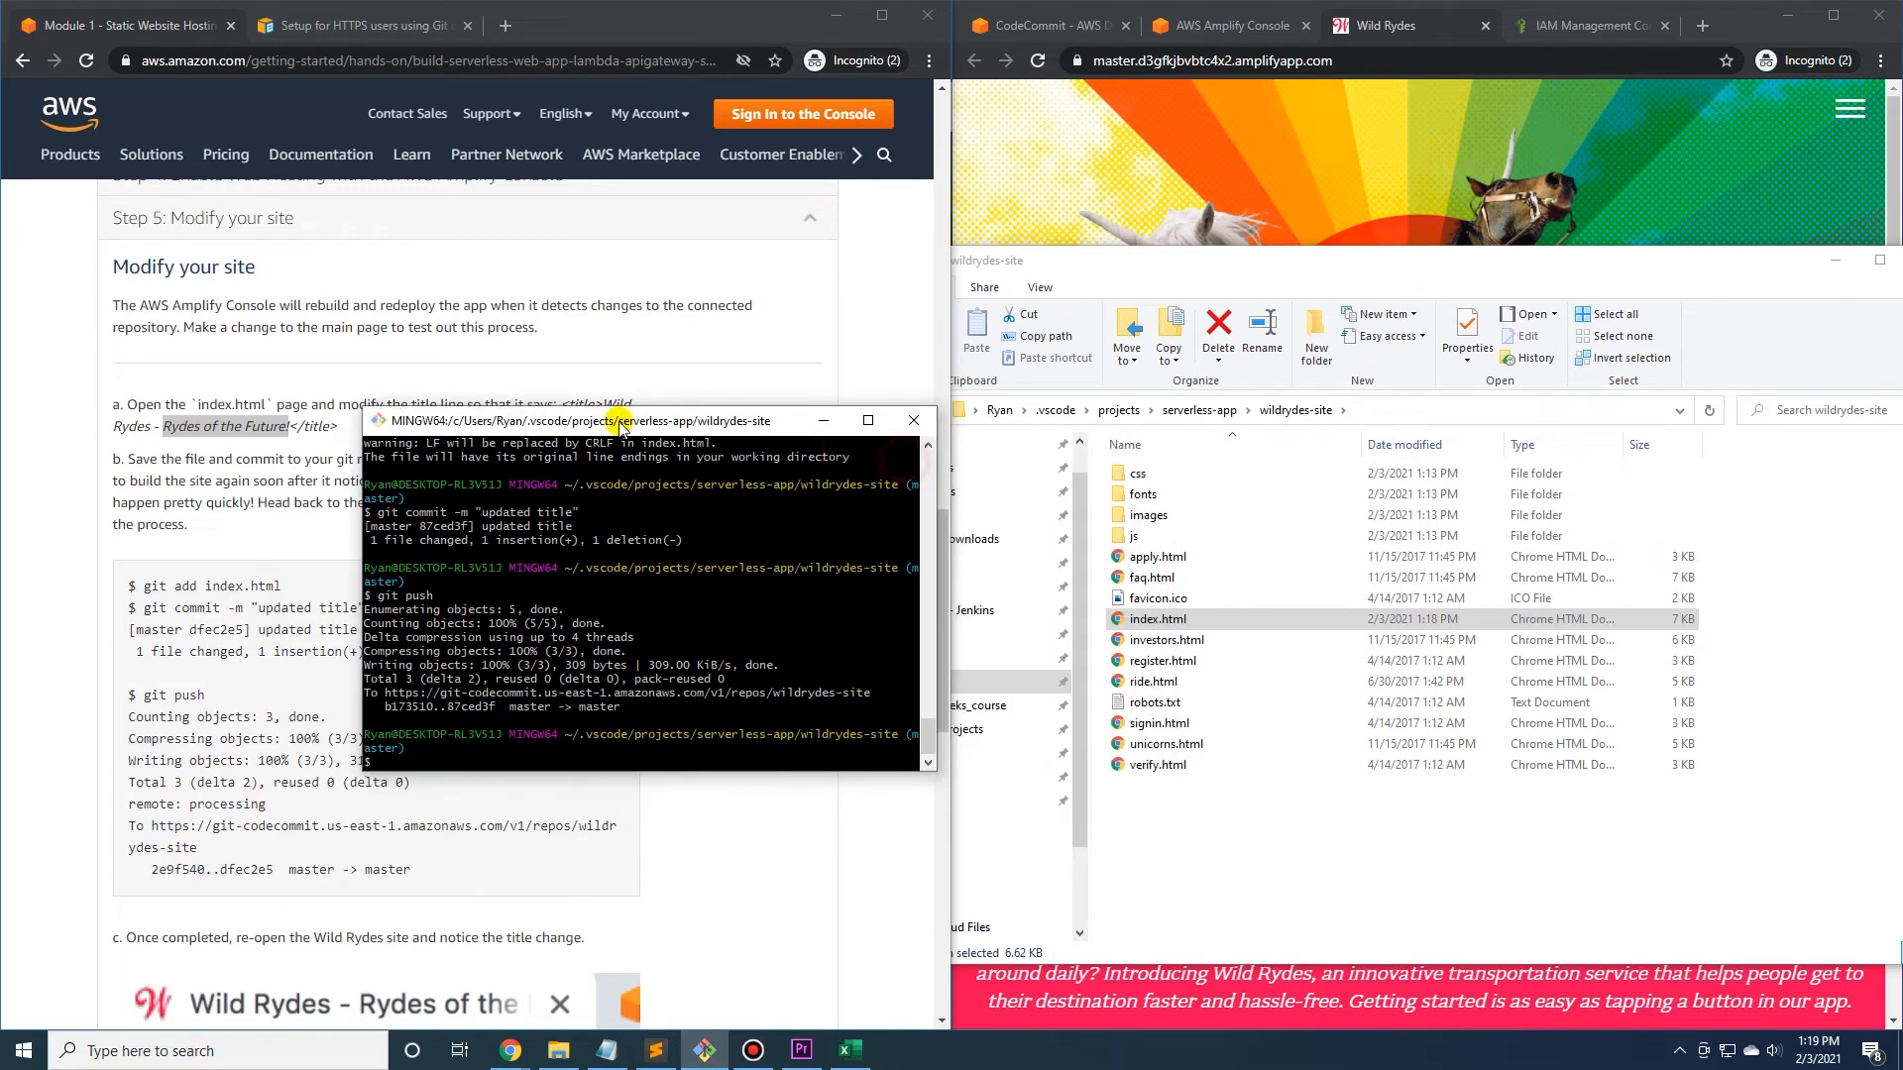
# View the deployed page and check the redeployment progress of the master branch in the Amplify console.
pyautogui.click(1367, 32)
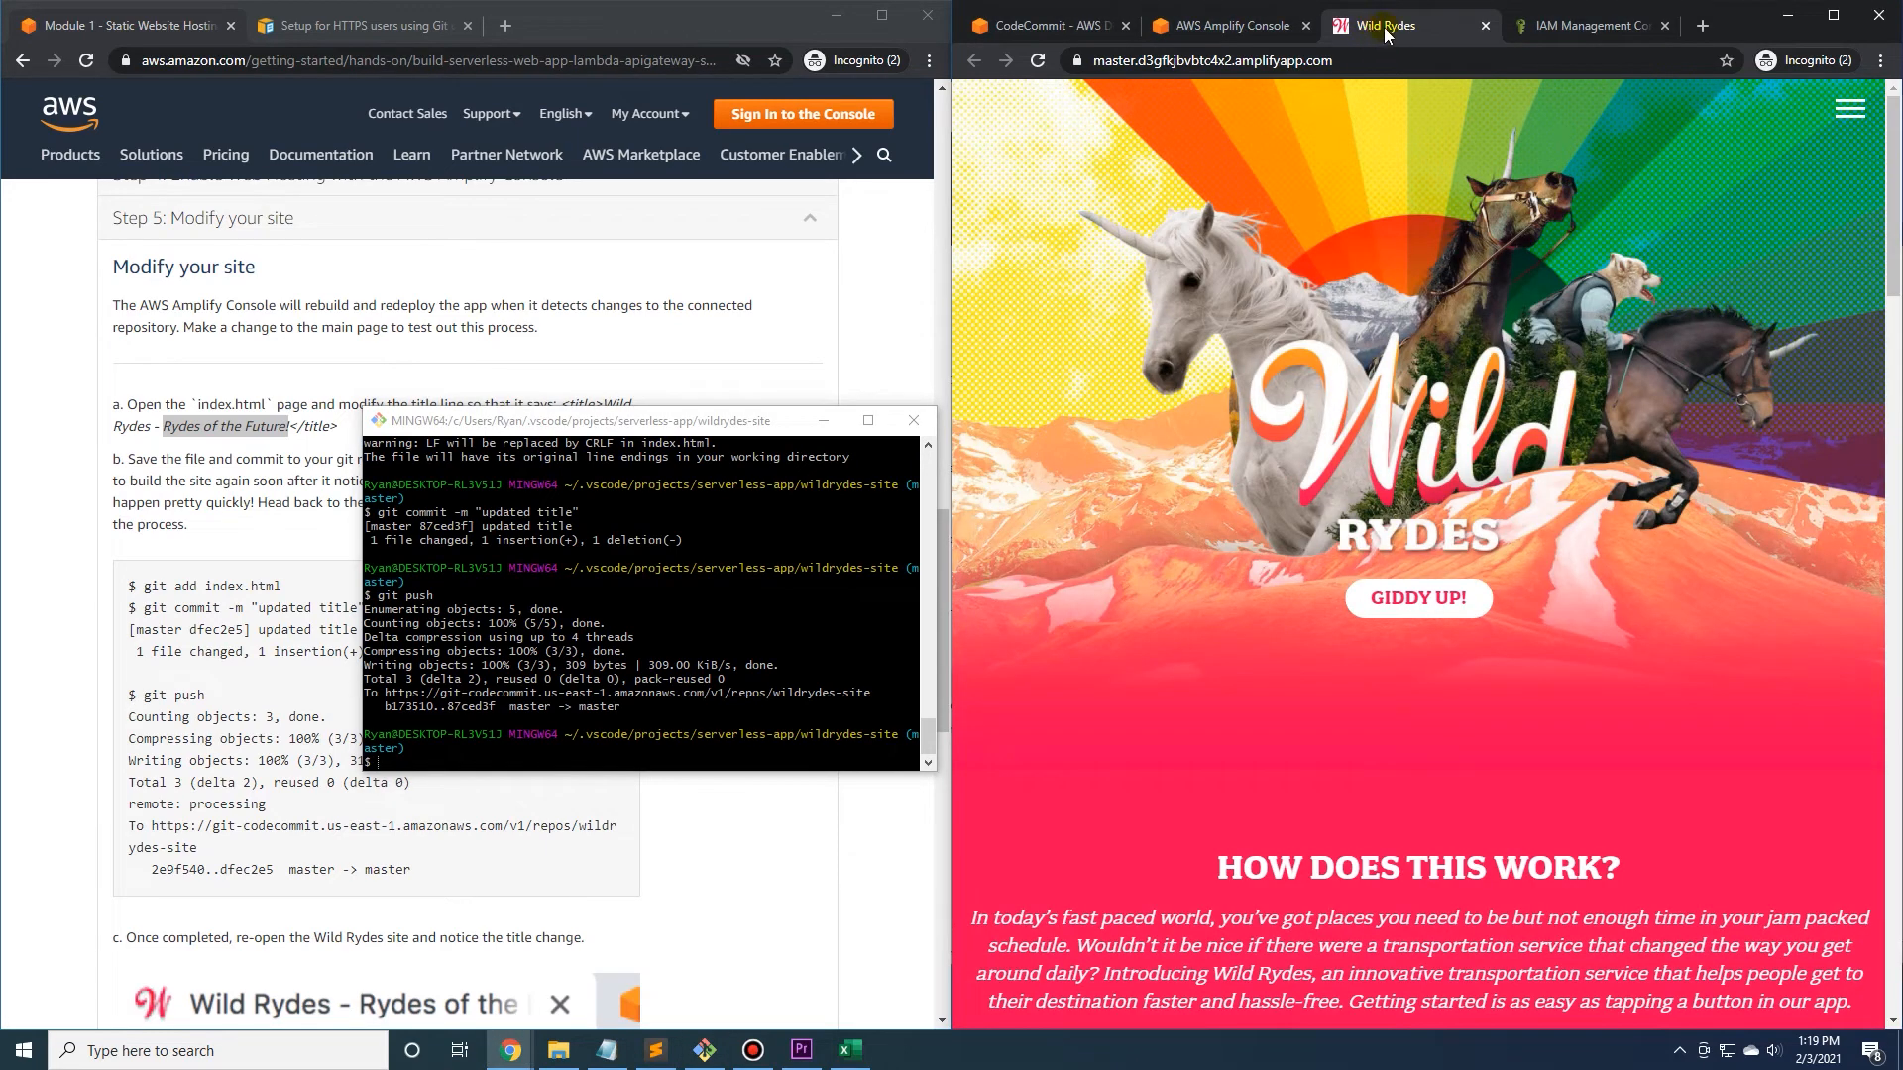
pyautogui.moveTo(504, 424); pyautogui.dragTo(318, 491)
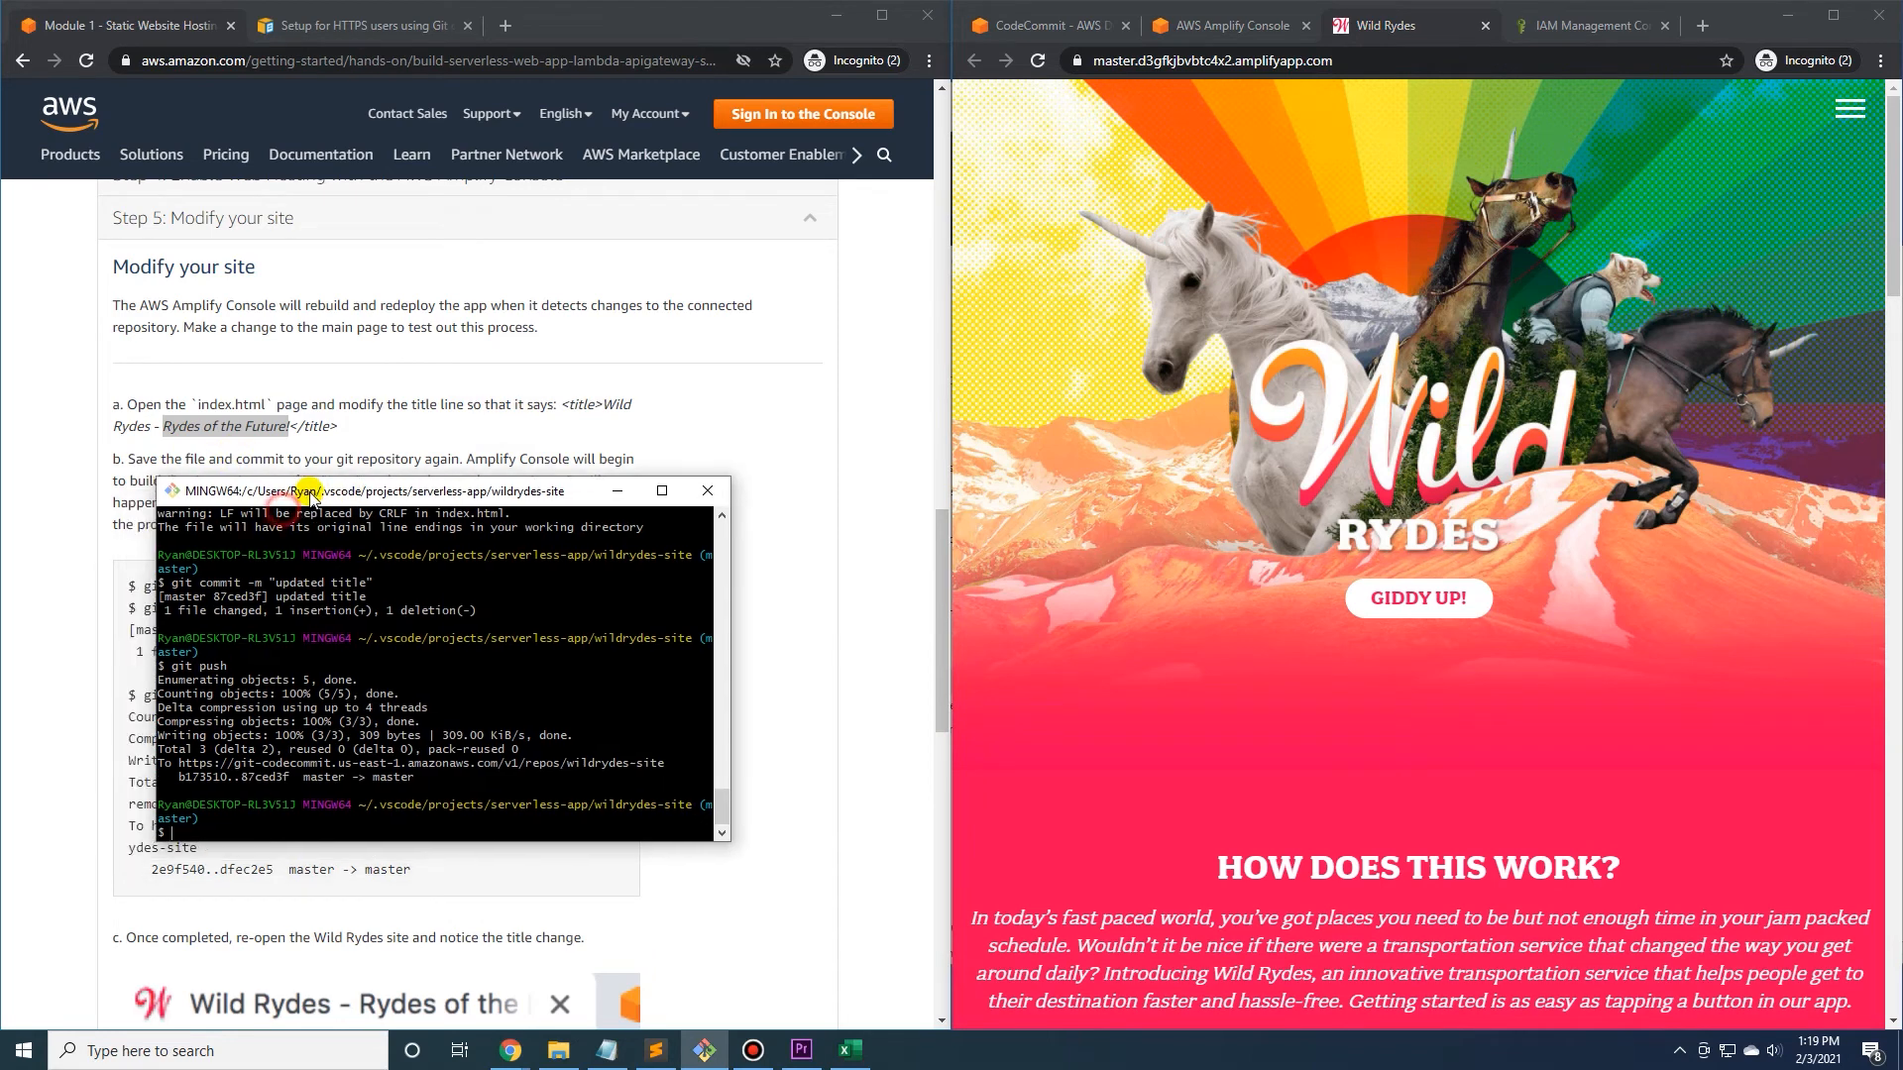
pyautogui.click(1234, 30)
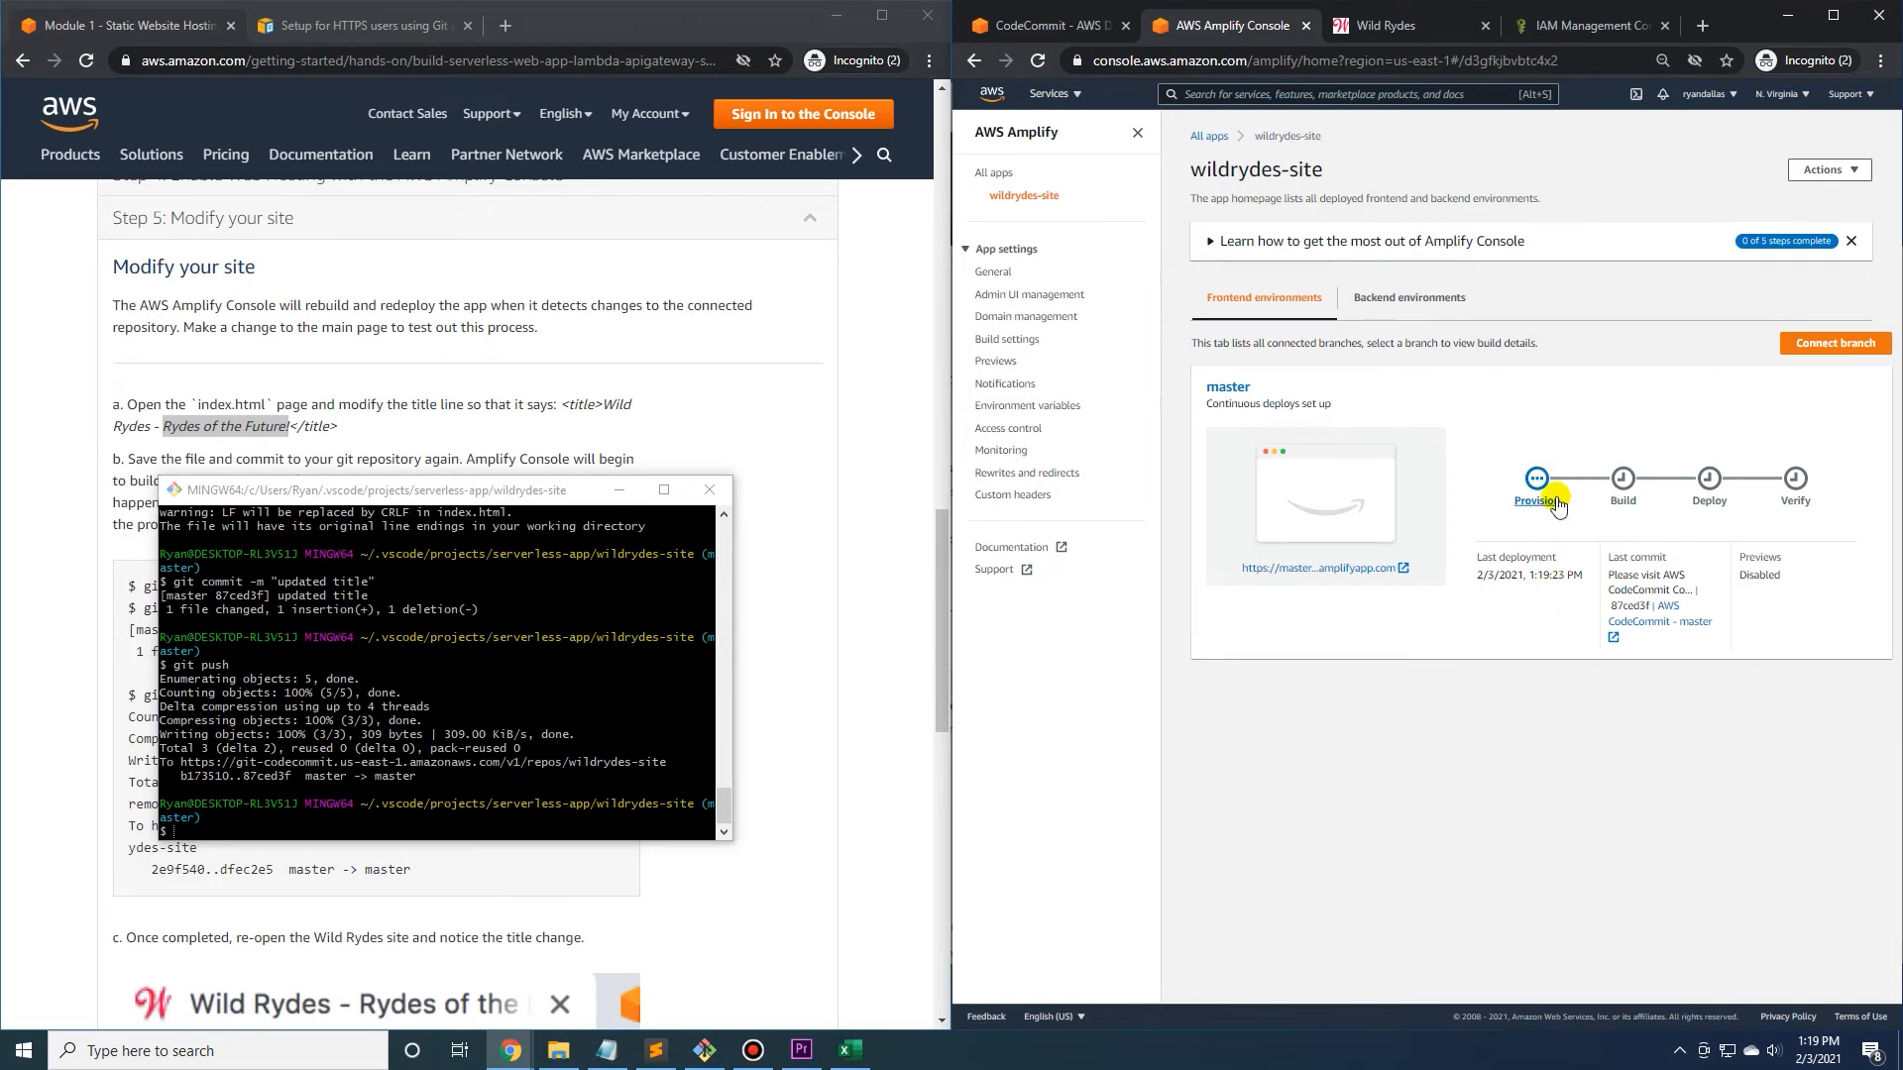
pyautogui.moveTo(506, 493); pyautogui.dragTo(532, 498)
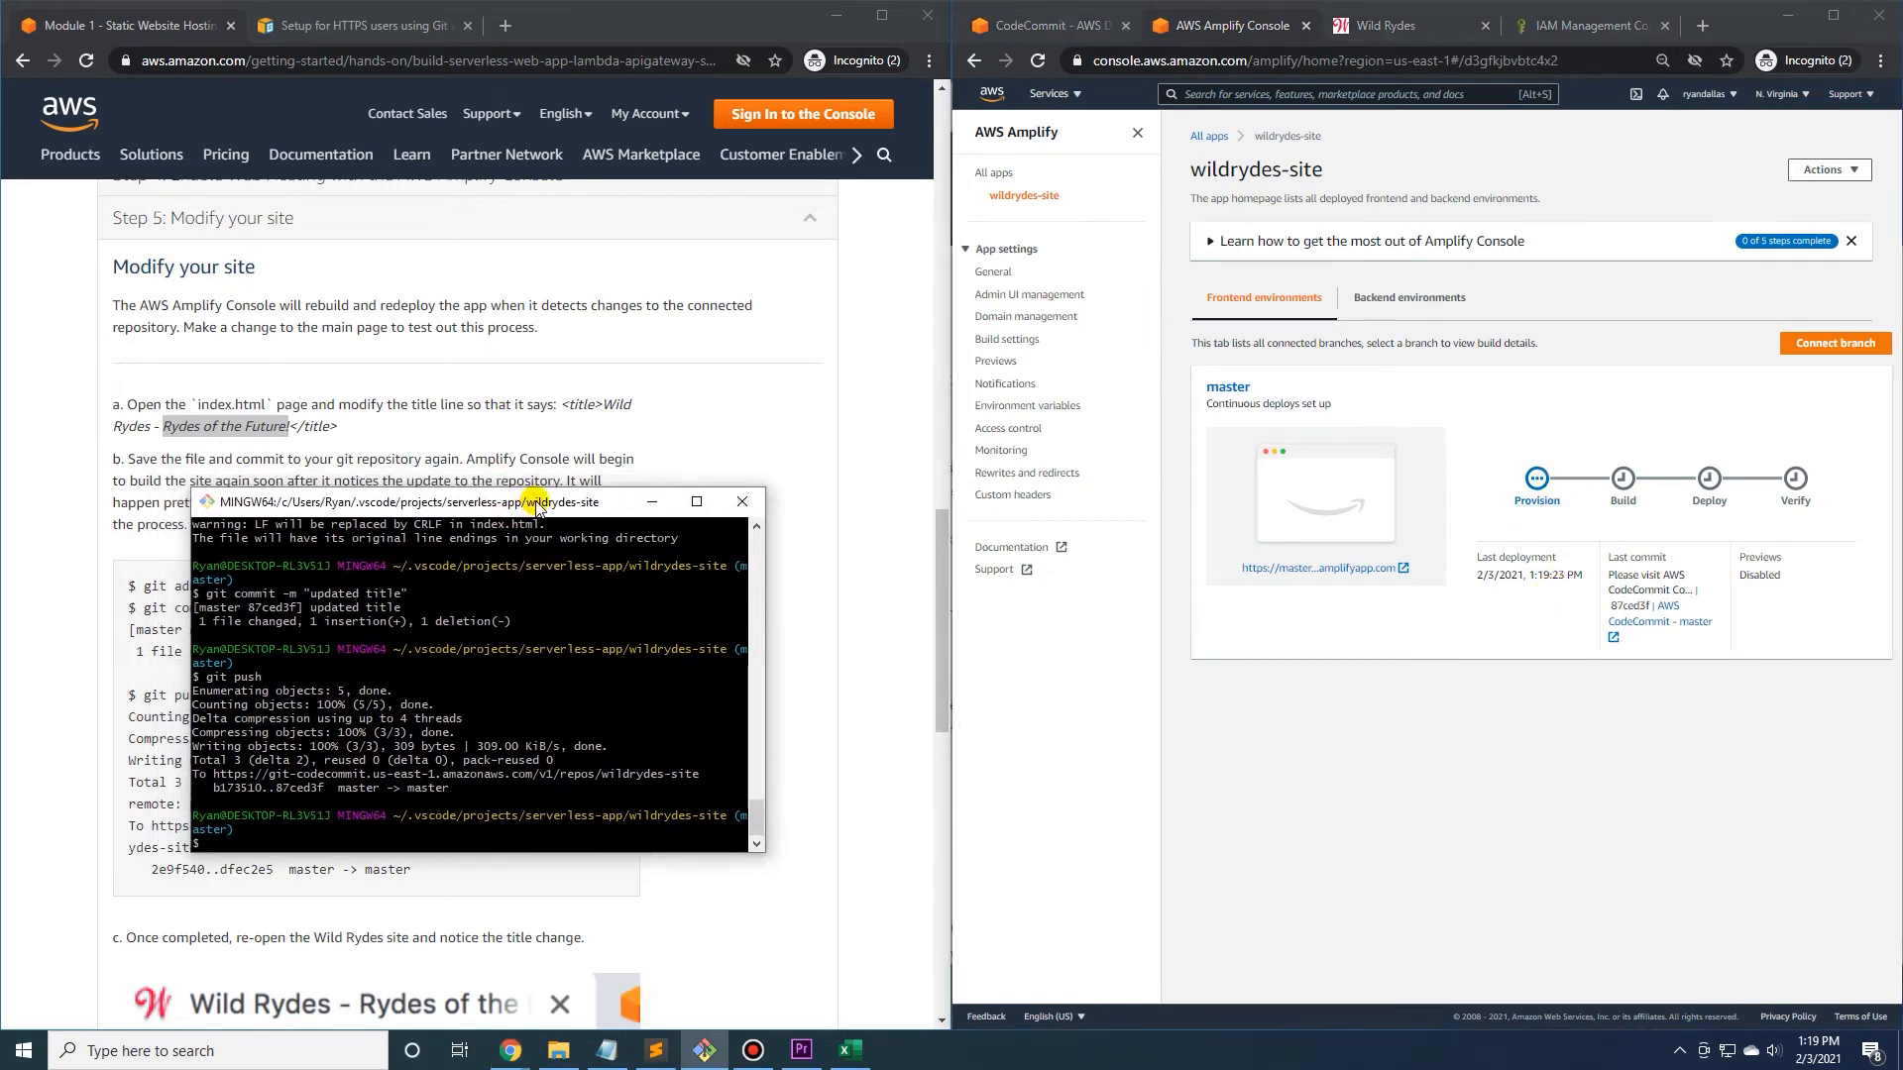
pyautogui.click(644, 496)
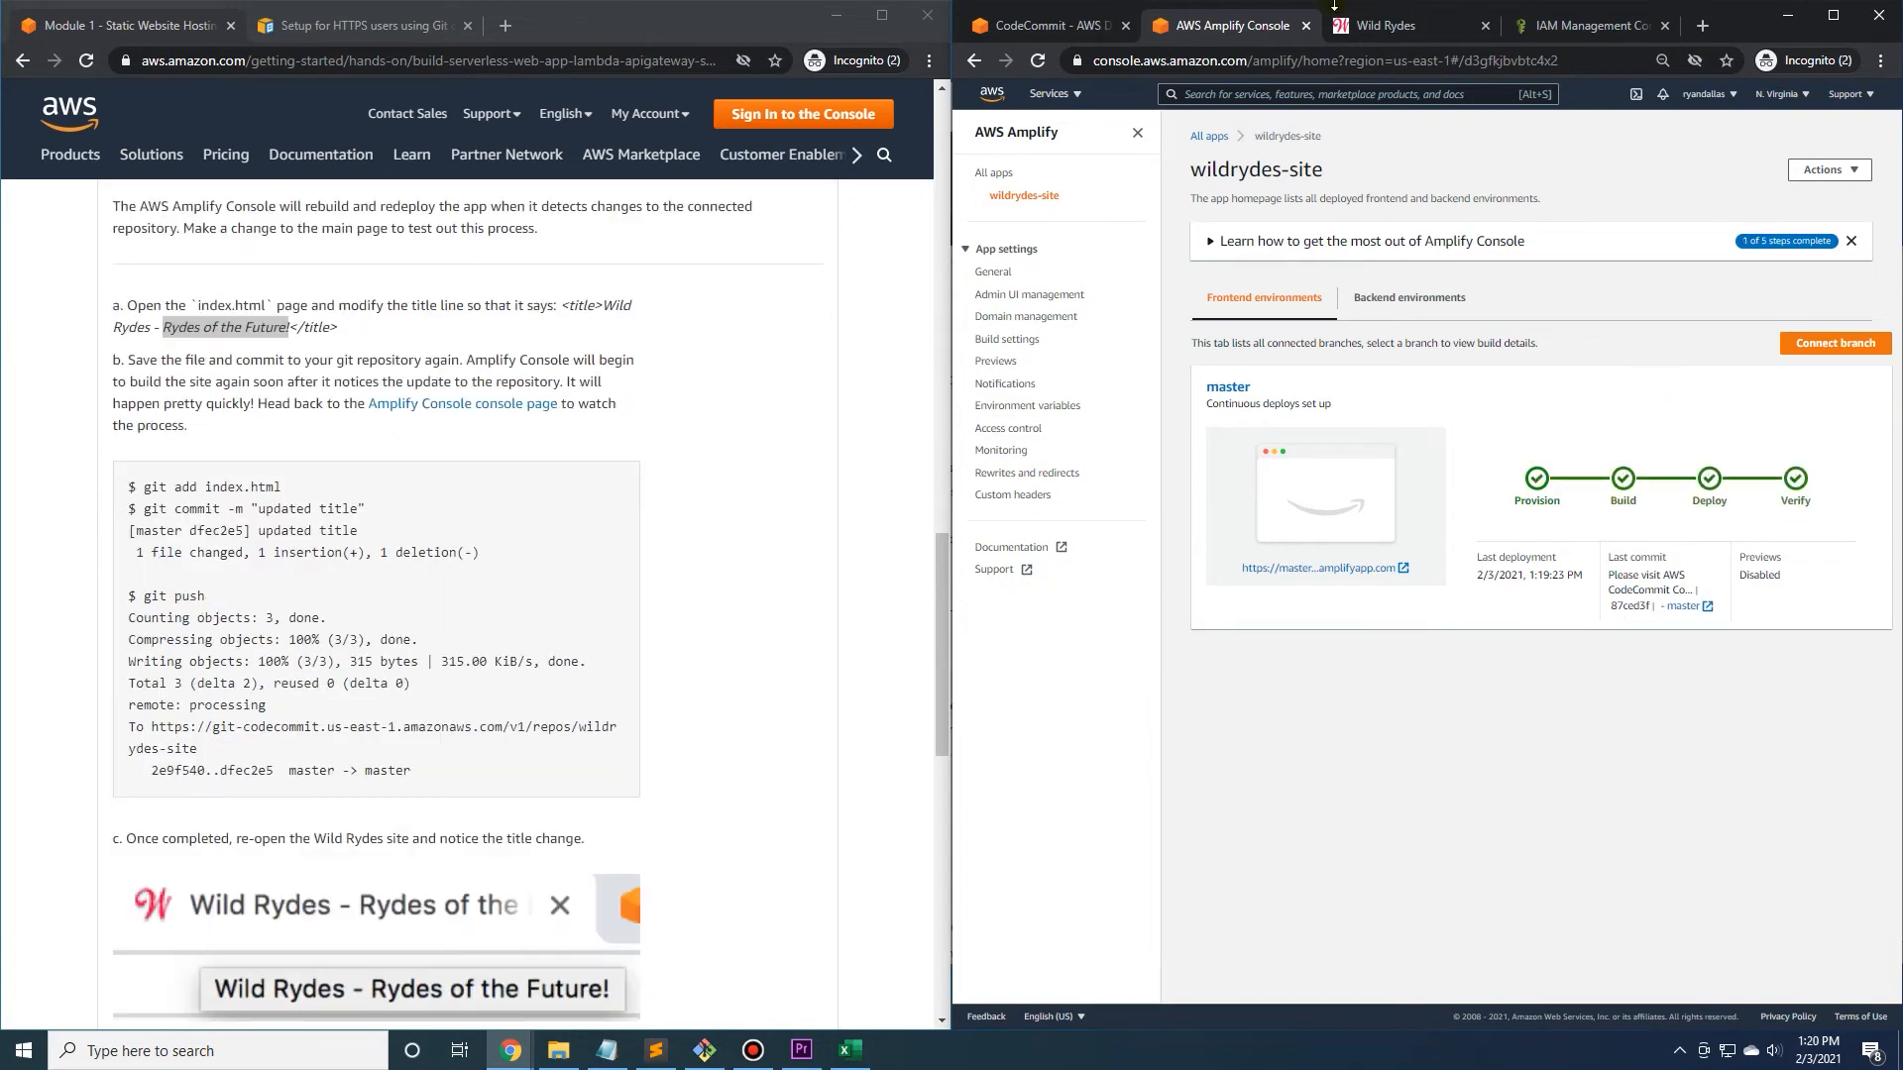
# Reload the deployed Wild Rydes site and look over the page for the title change.
pyautogui.click(1349, 10)
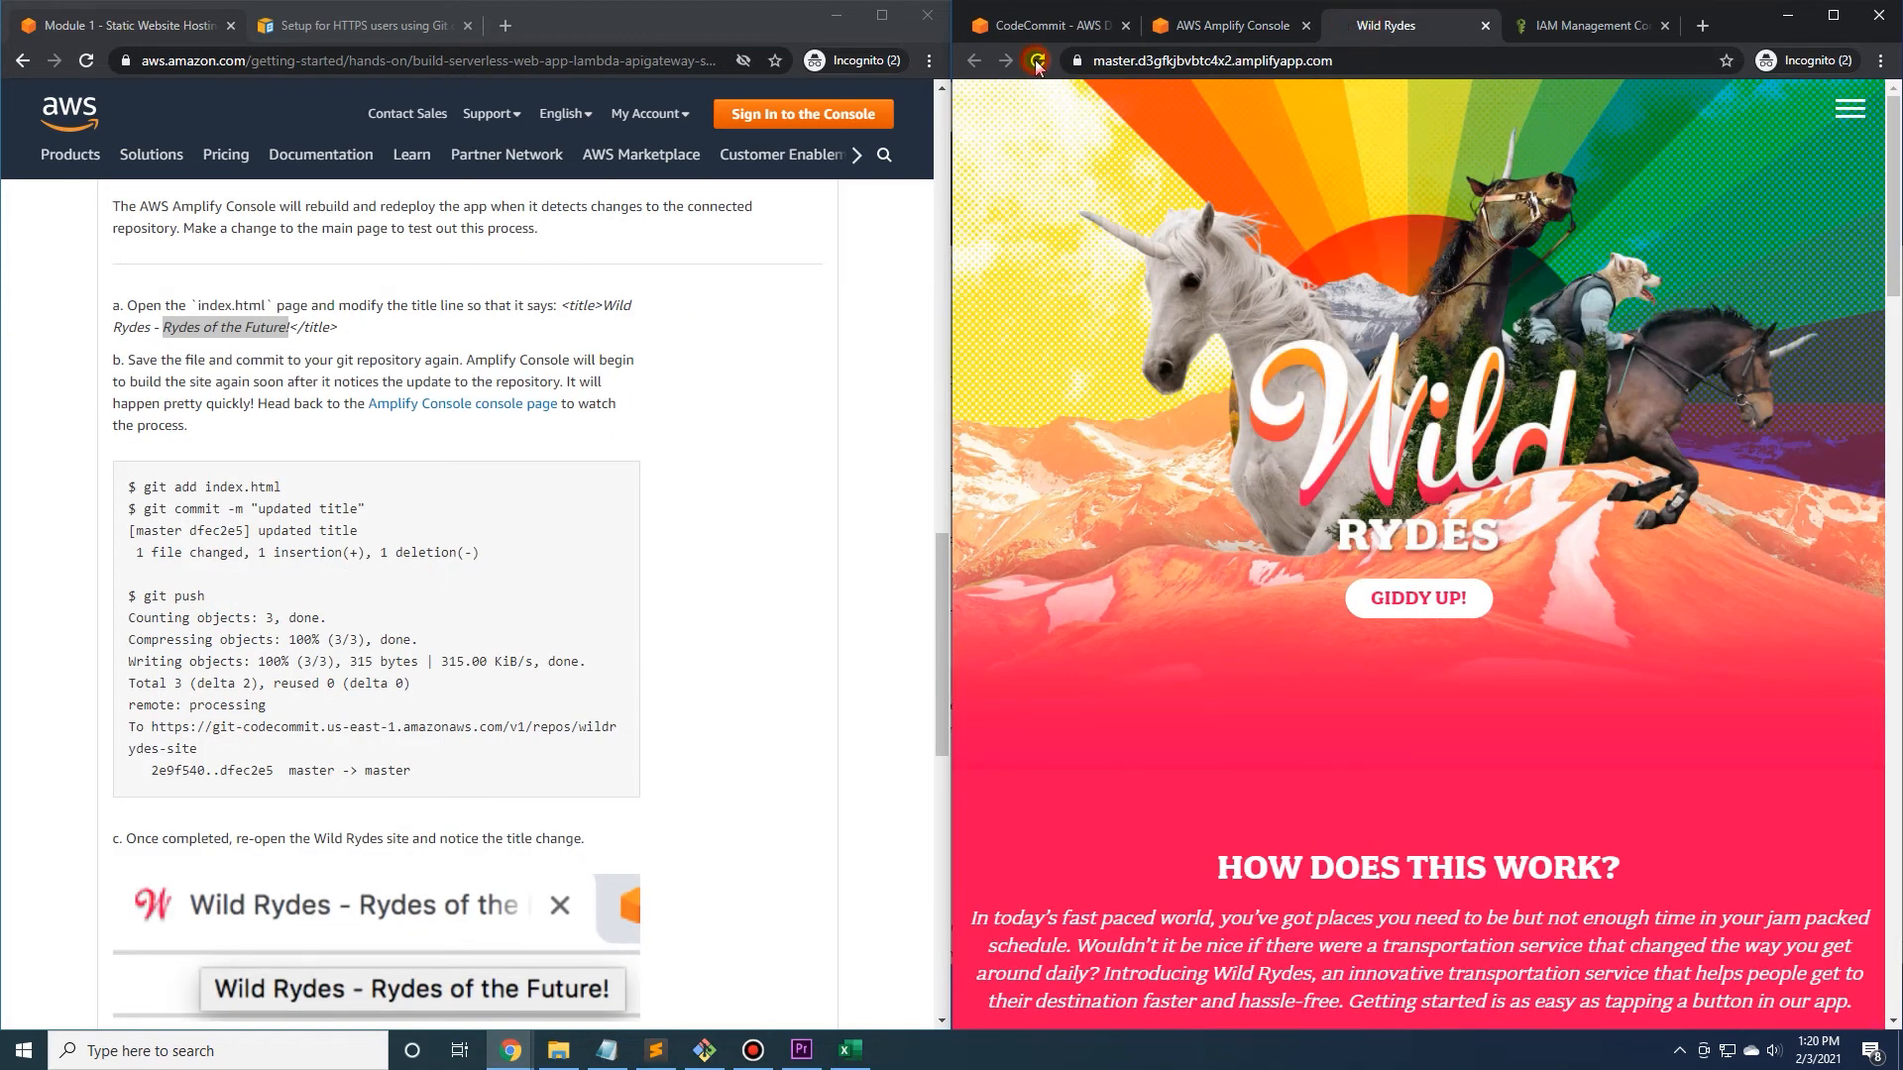
pyautogui.click(1037, 61)
pyautogui.scroll(-4, 1370, 238)
pyautogui.scroll(4, 1371, 238)
pyautogui.click(1038, 61)
# Open the deployed site again from its Amplify link to check the title, and close the duplicate page.
pyautogui.click(1231, 30)
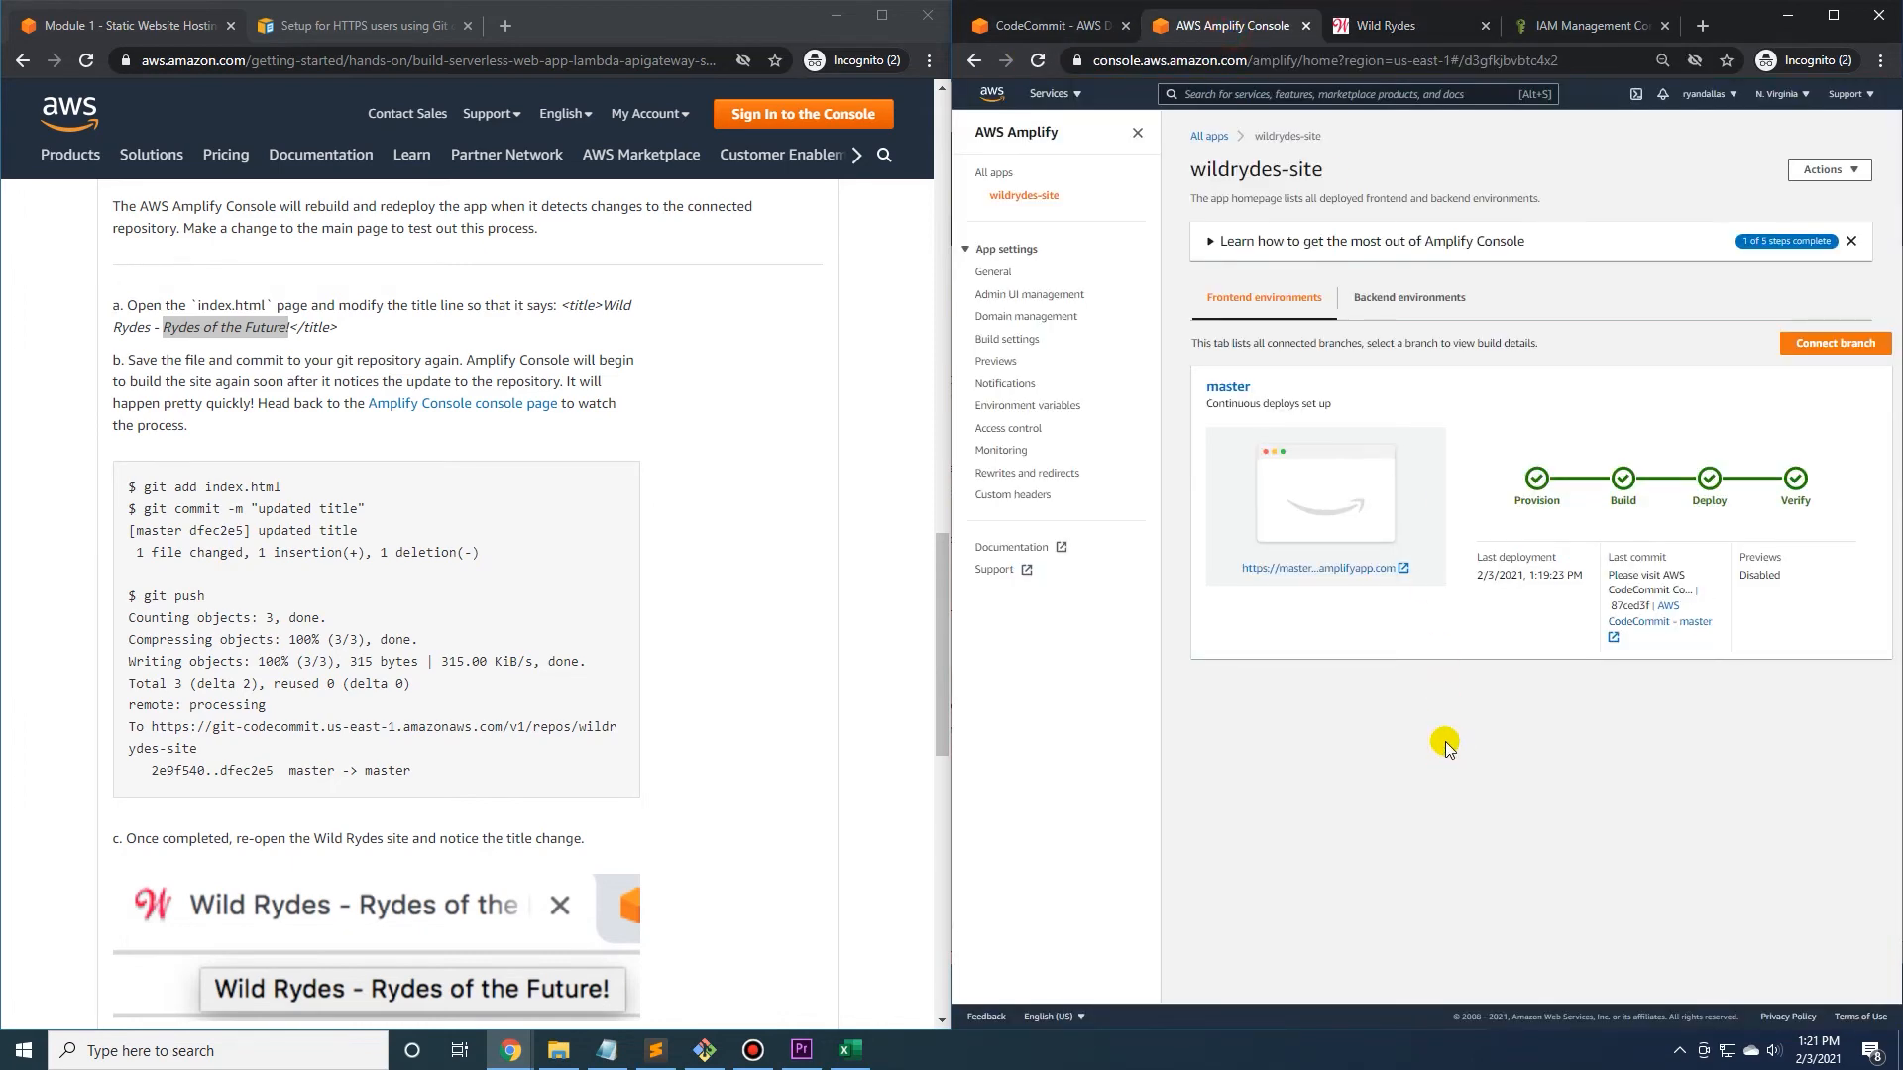
pyautogui.click(1321, 567)
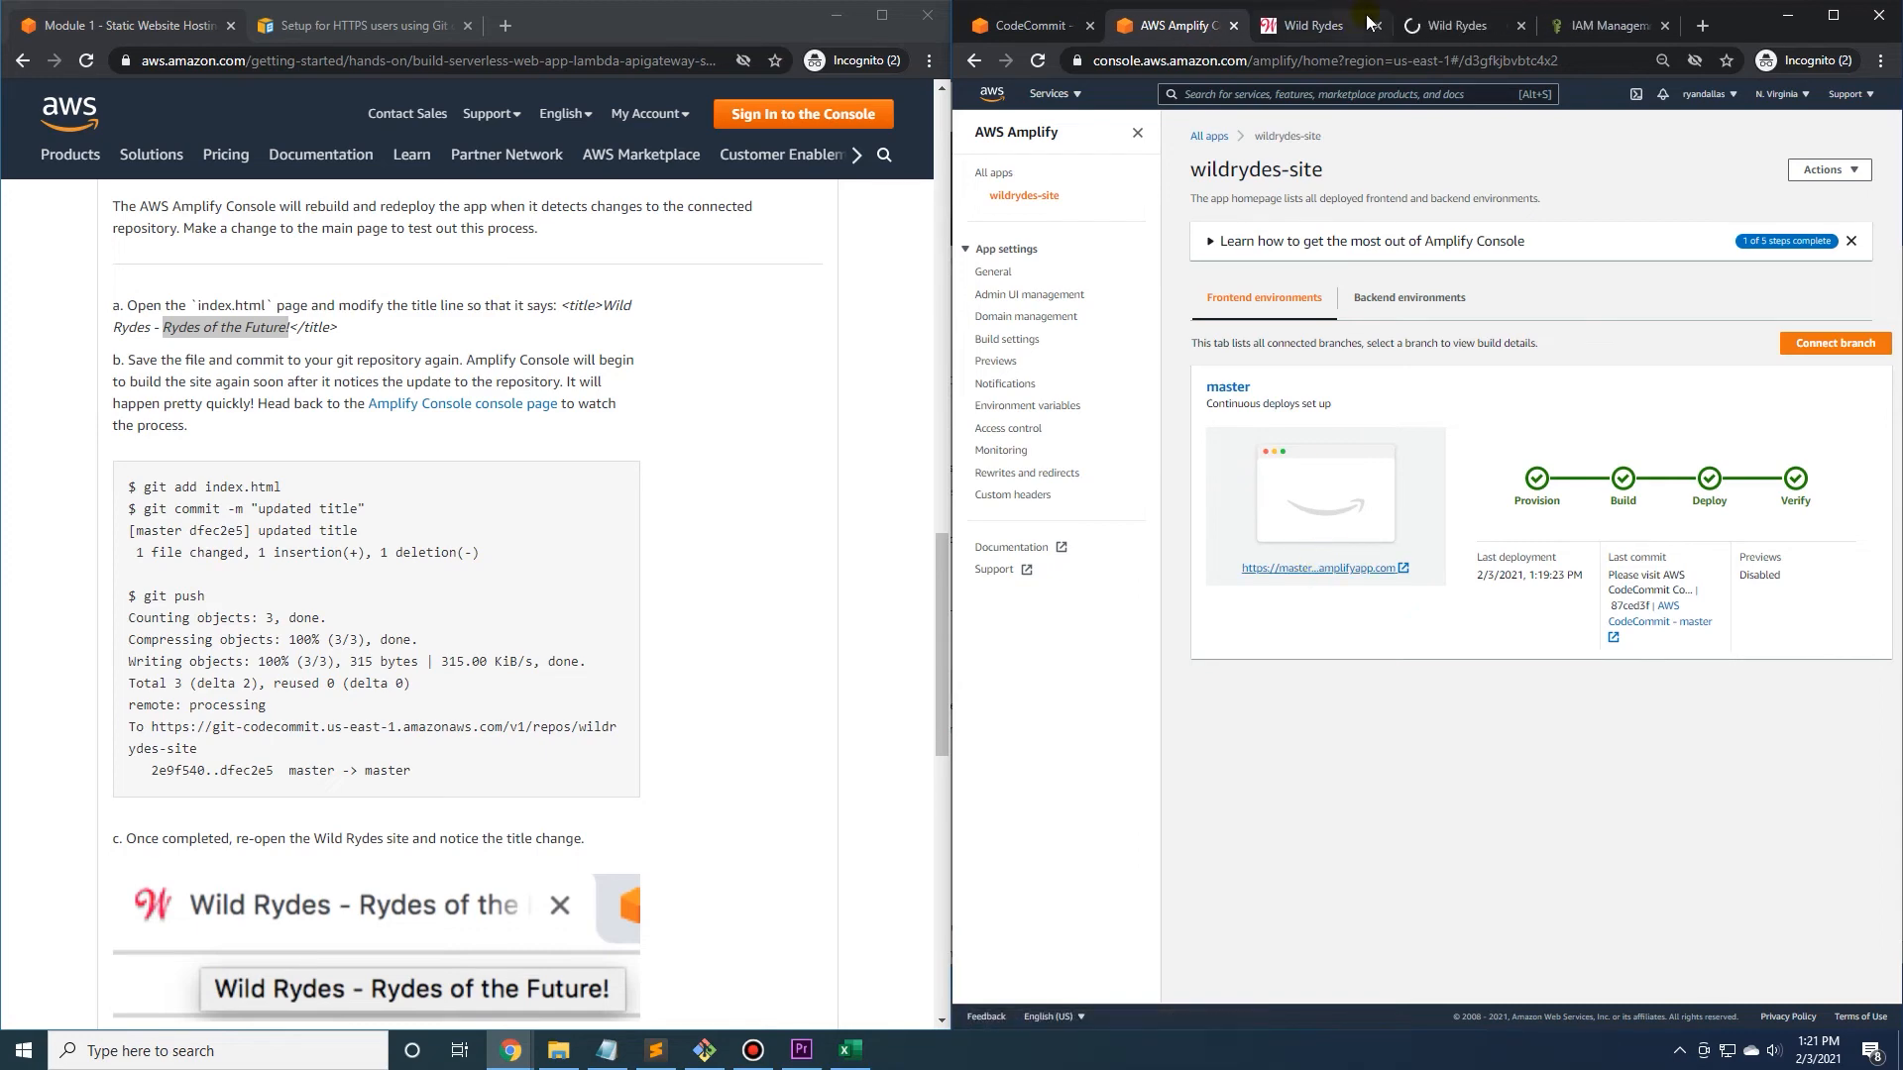
pyautogui.click(1464, 28)
pyautogui.click(1521, 28)
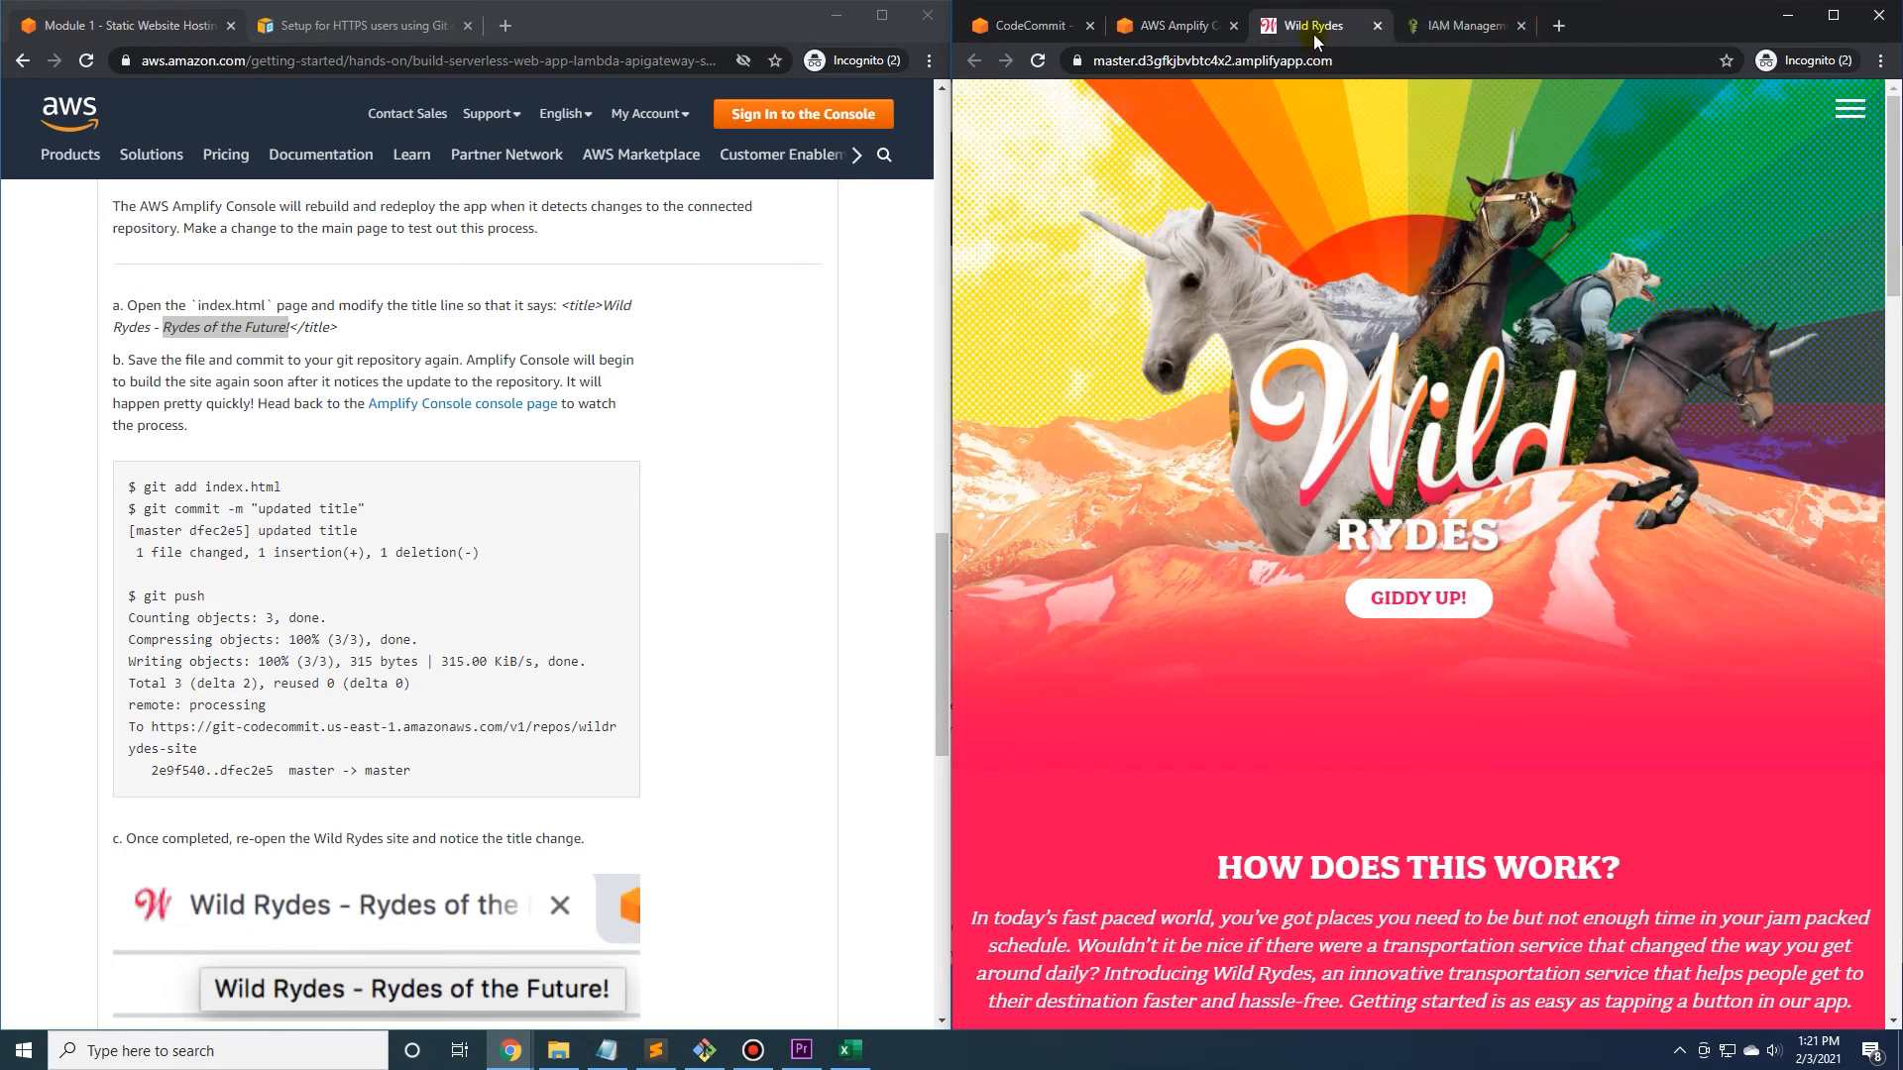
# In Sublime Text, copy " - Rydes of the Future!" from the h1 heading into the title element on line 7 and save index.html.
pyautogui.click(661, 1054)
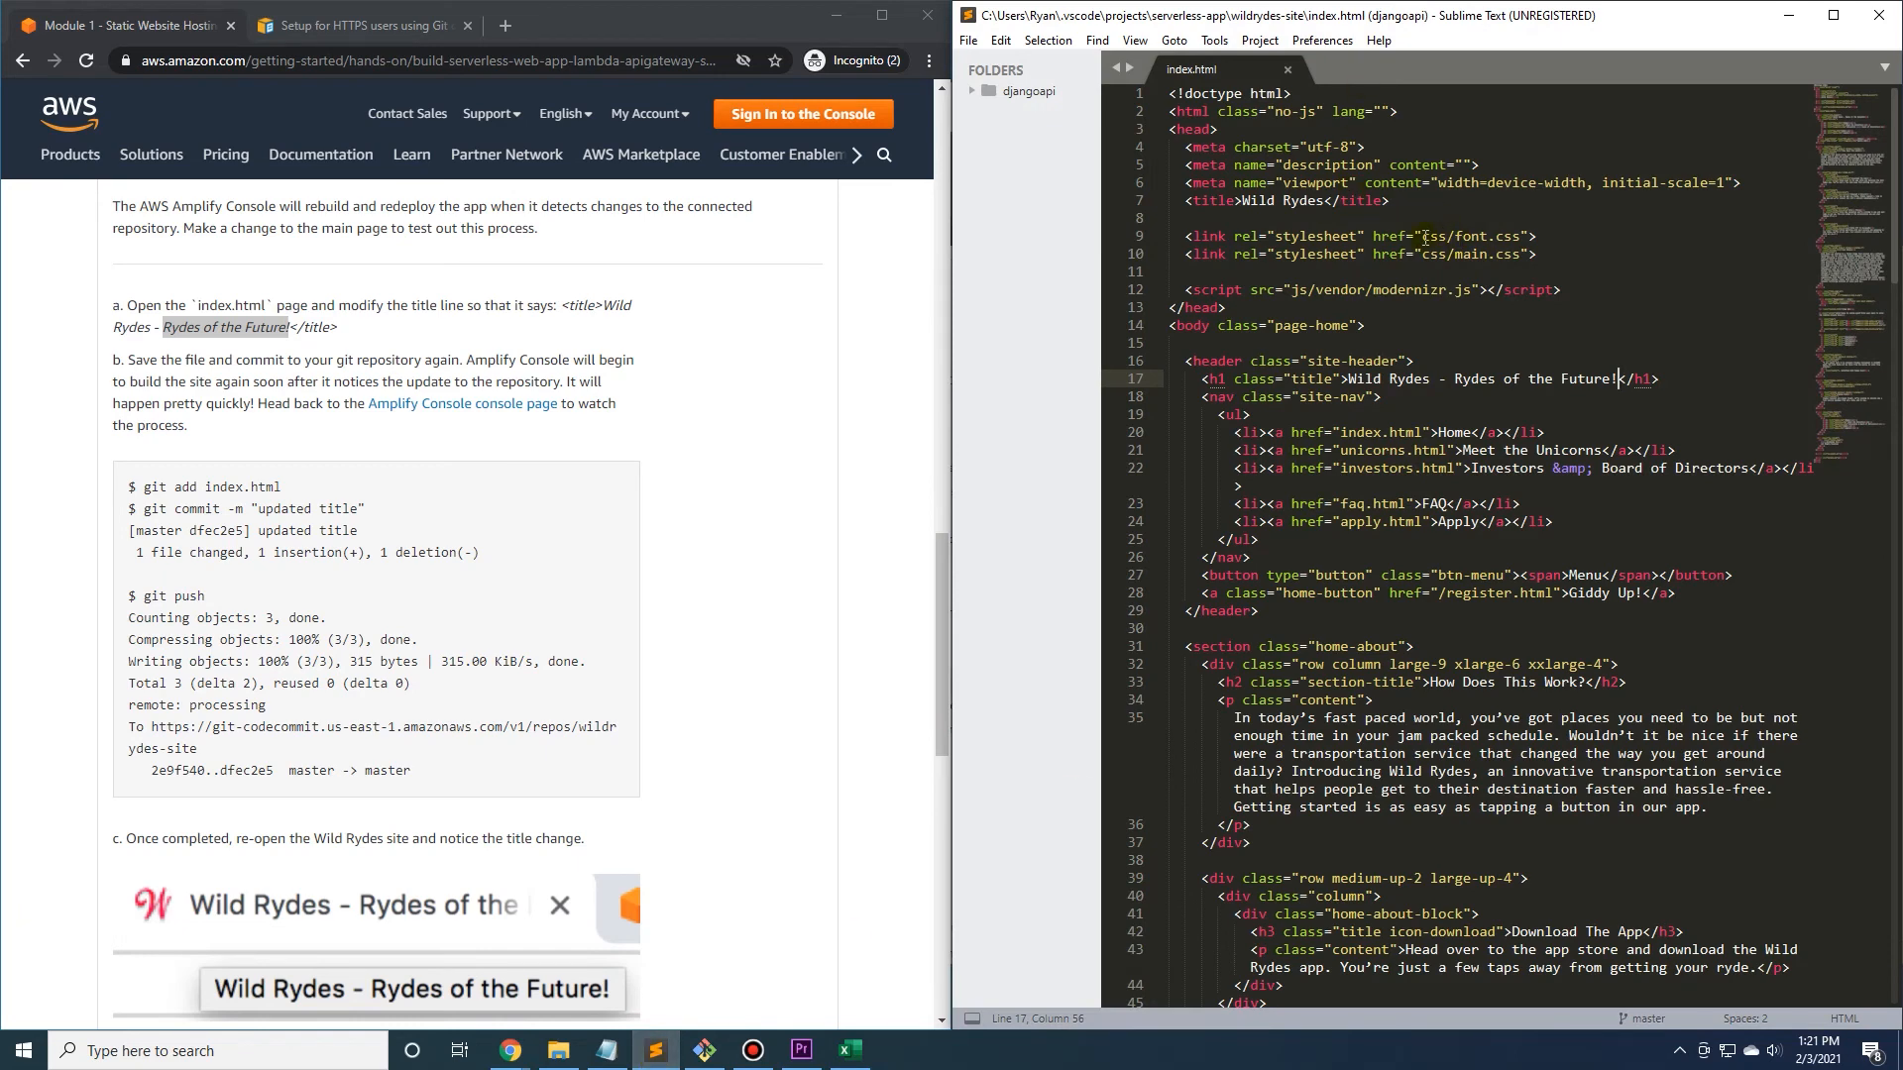
pyautogui.click(1473, 306)
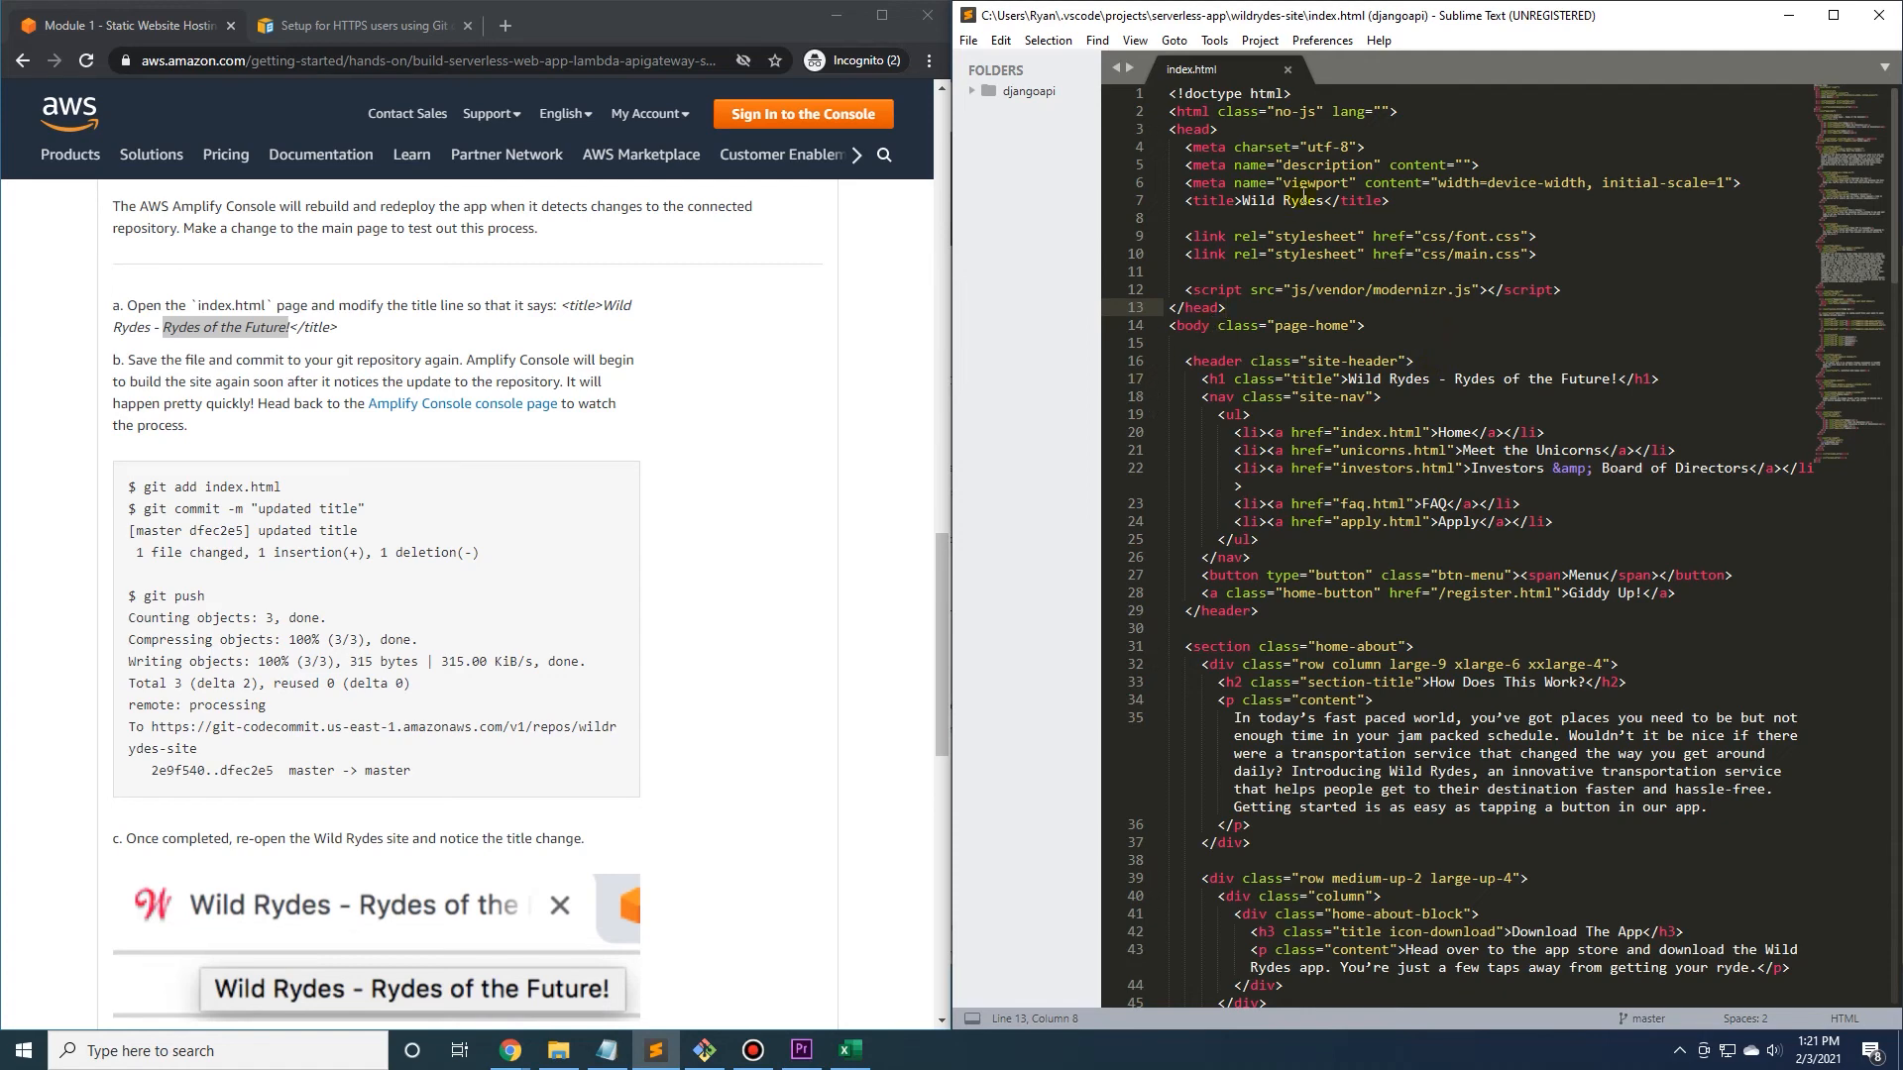
pyautogui.click(1298, 200)
pyautogui.moveTo(1617, 380); pyautogui.dragTo(1438, 379)
pyautogui.hotkey('ctrl', 'c')
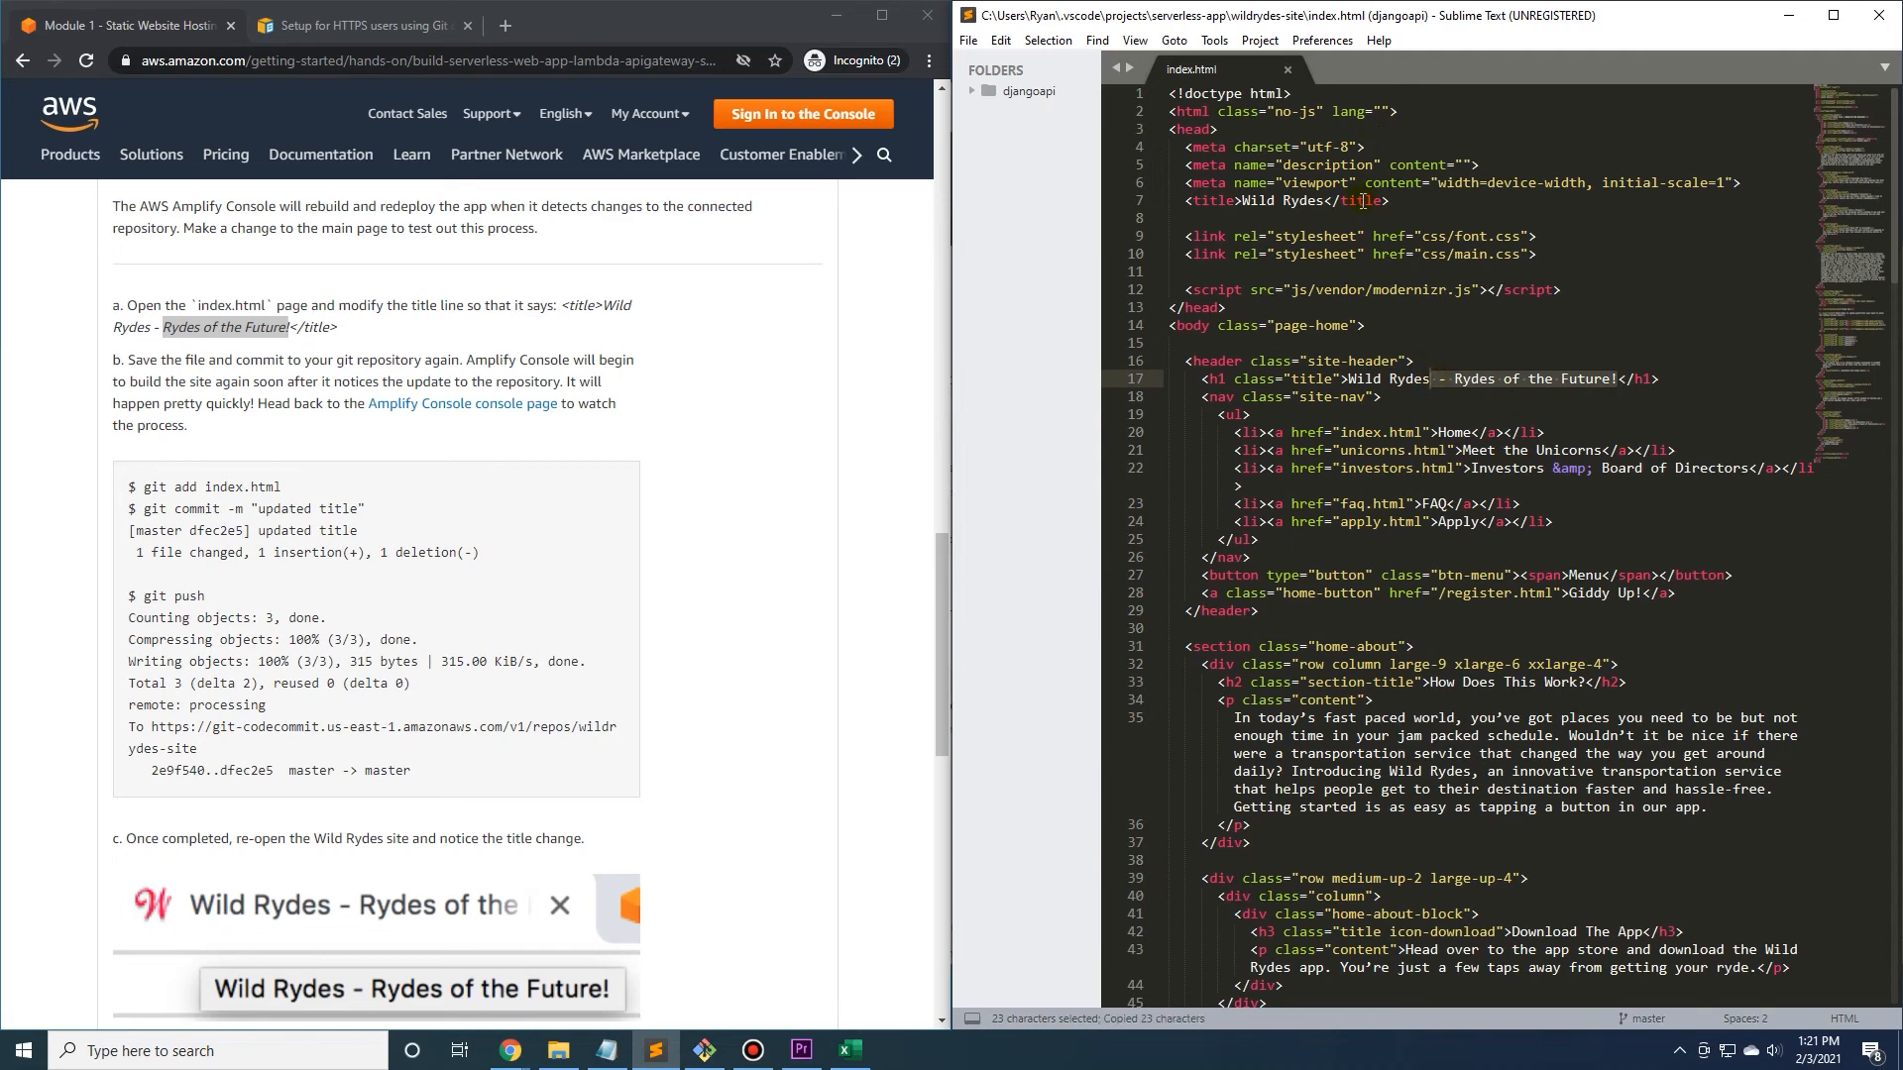
pyautogui.click(1364, 201)
pyautogui.hotkey('ctrl', 'v')
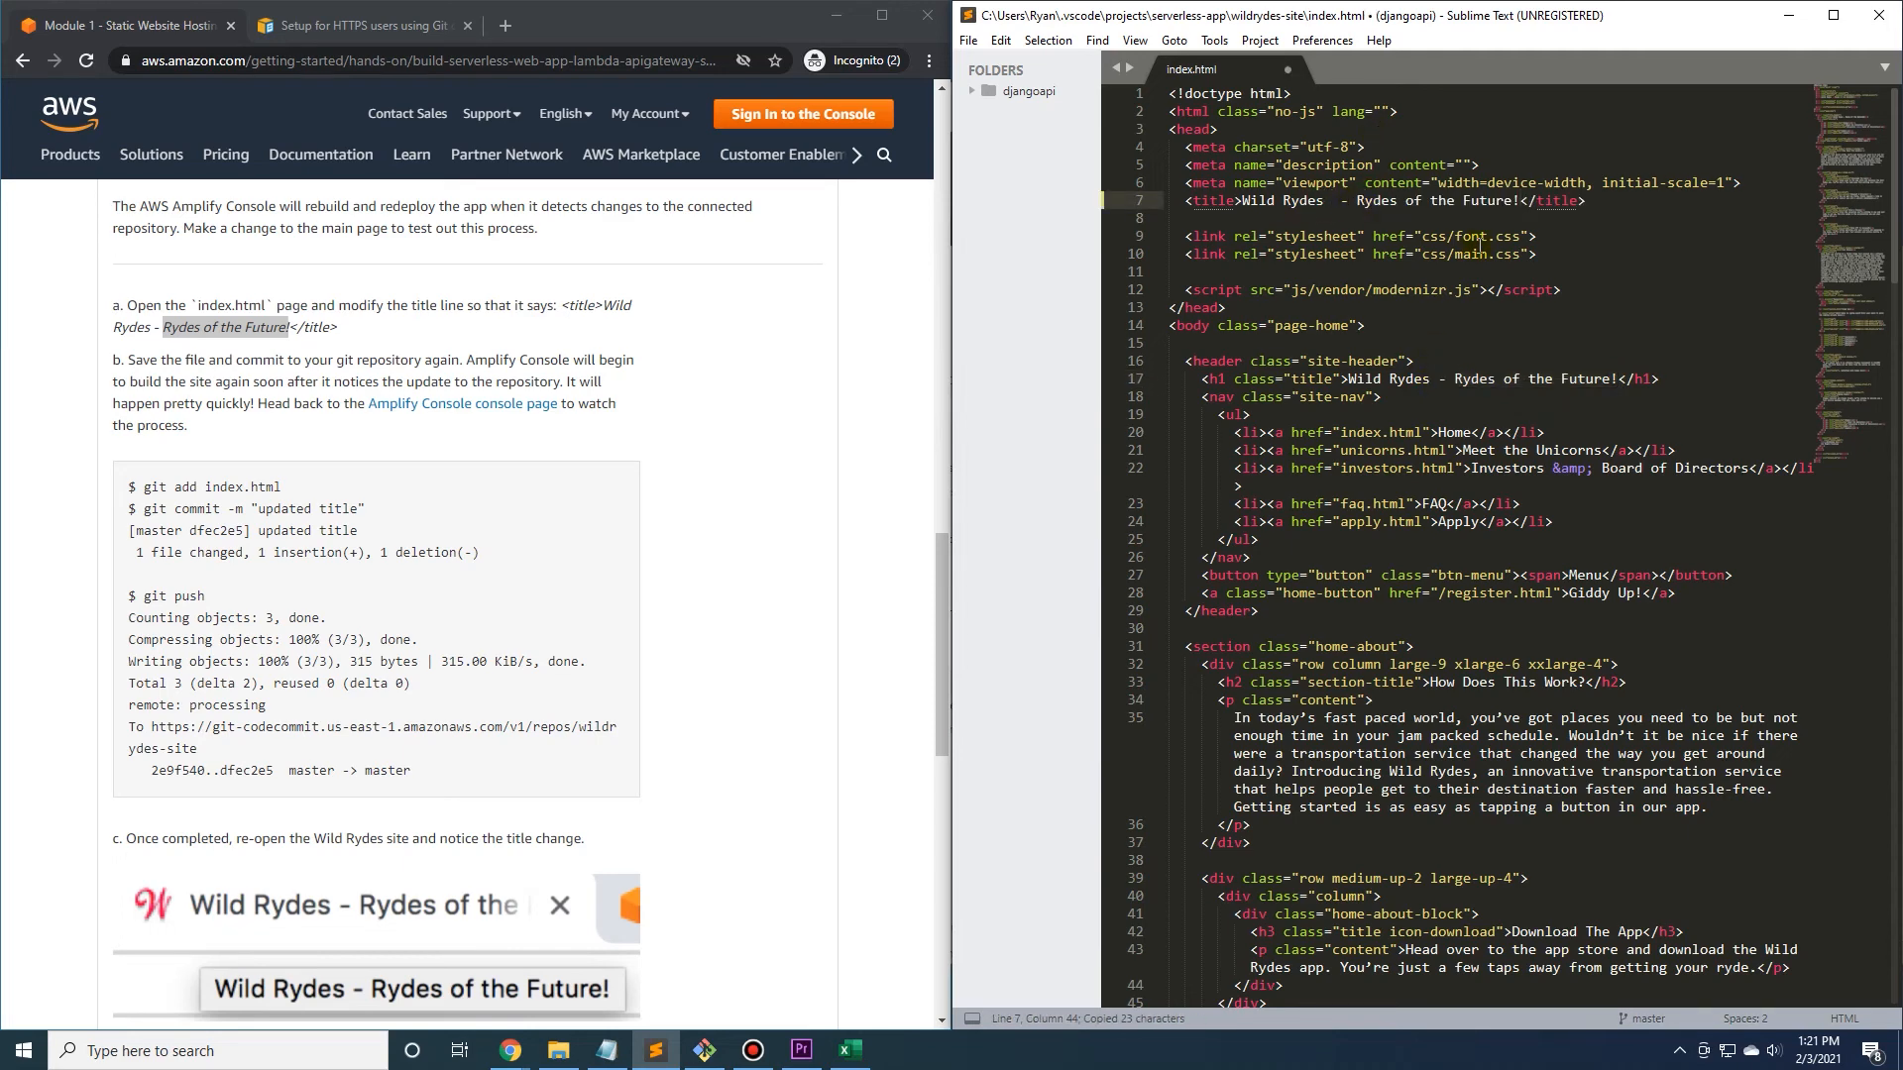
pyautogui.hotkey('ctrl', 's')
pyautogui.click(1790, 14)
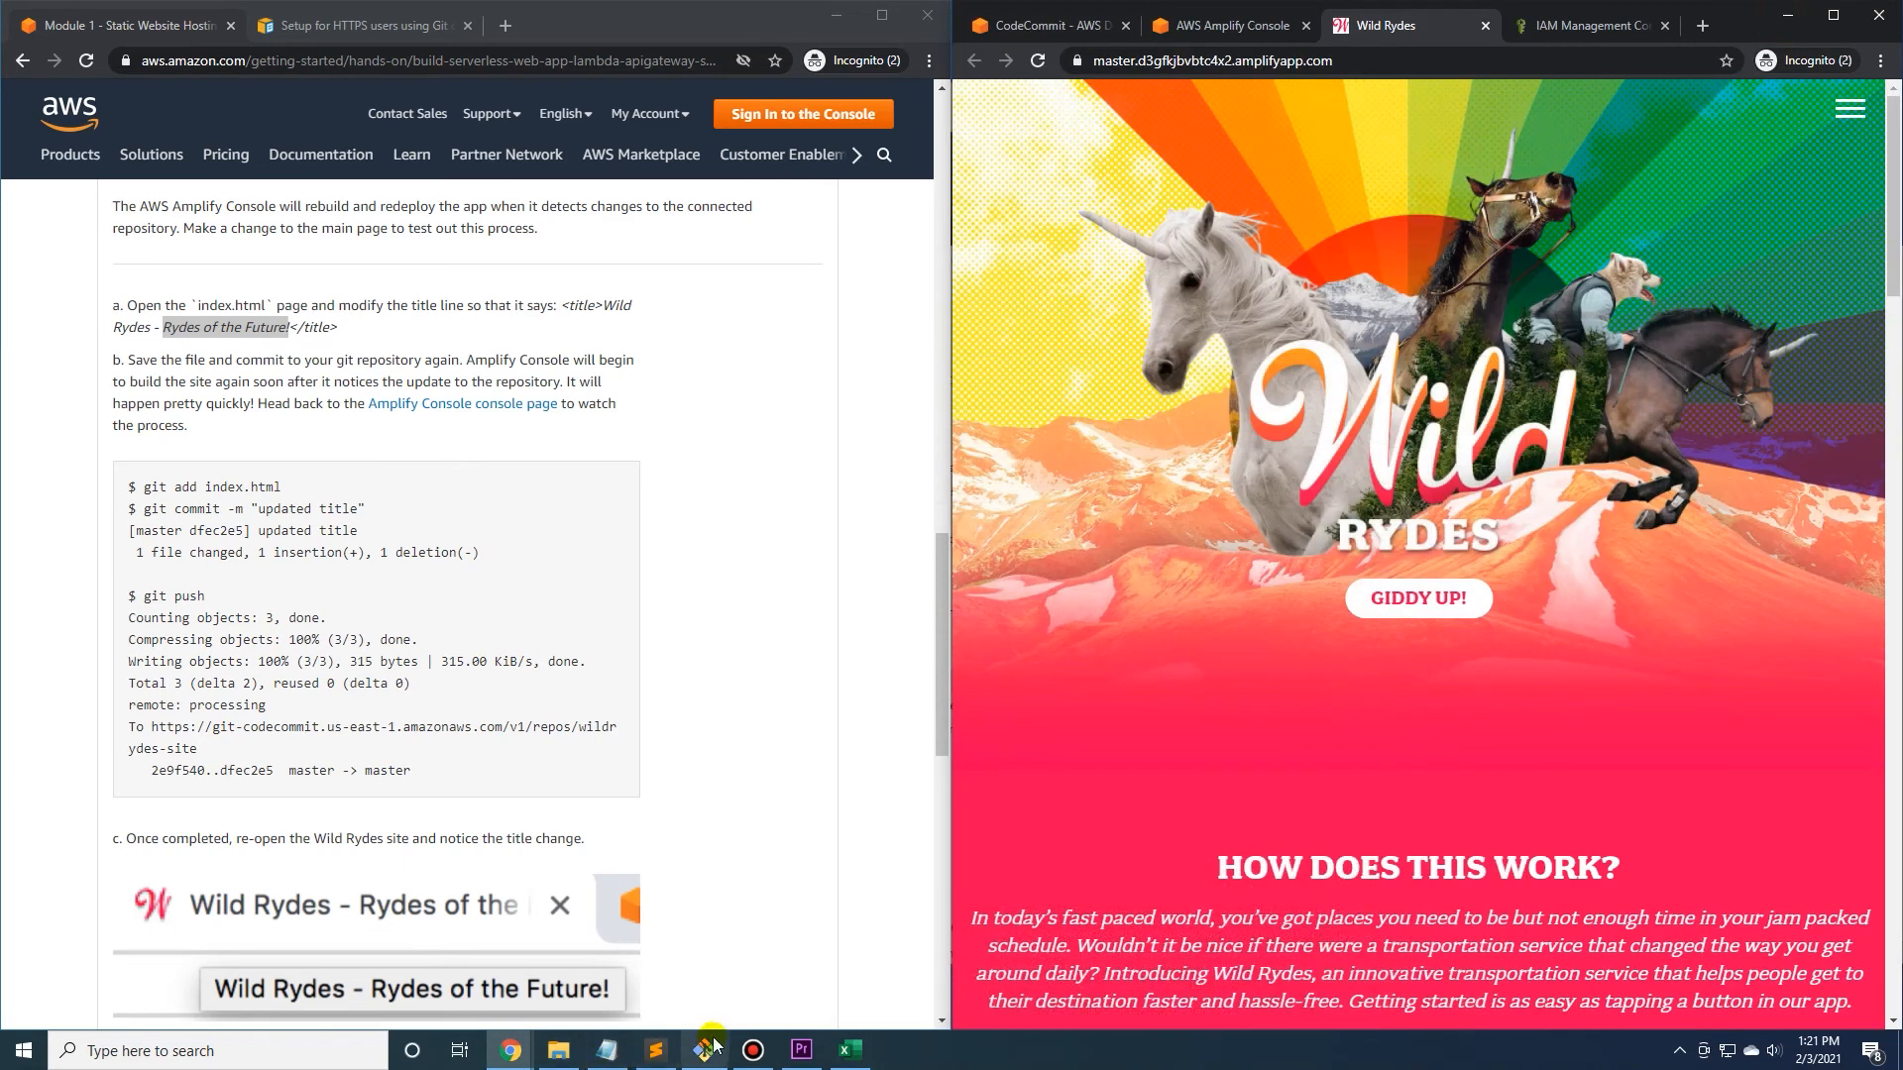
# In Git Bash, stage the edited index.html again and commit it with the message "updated title".
pyautogui.click(704, 1052)
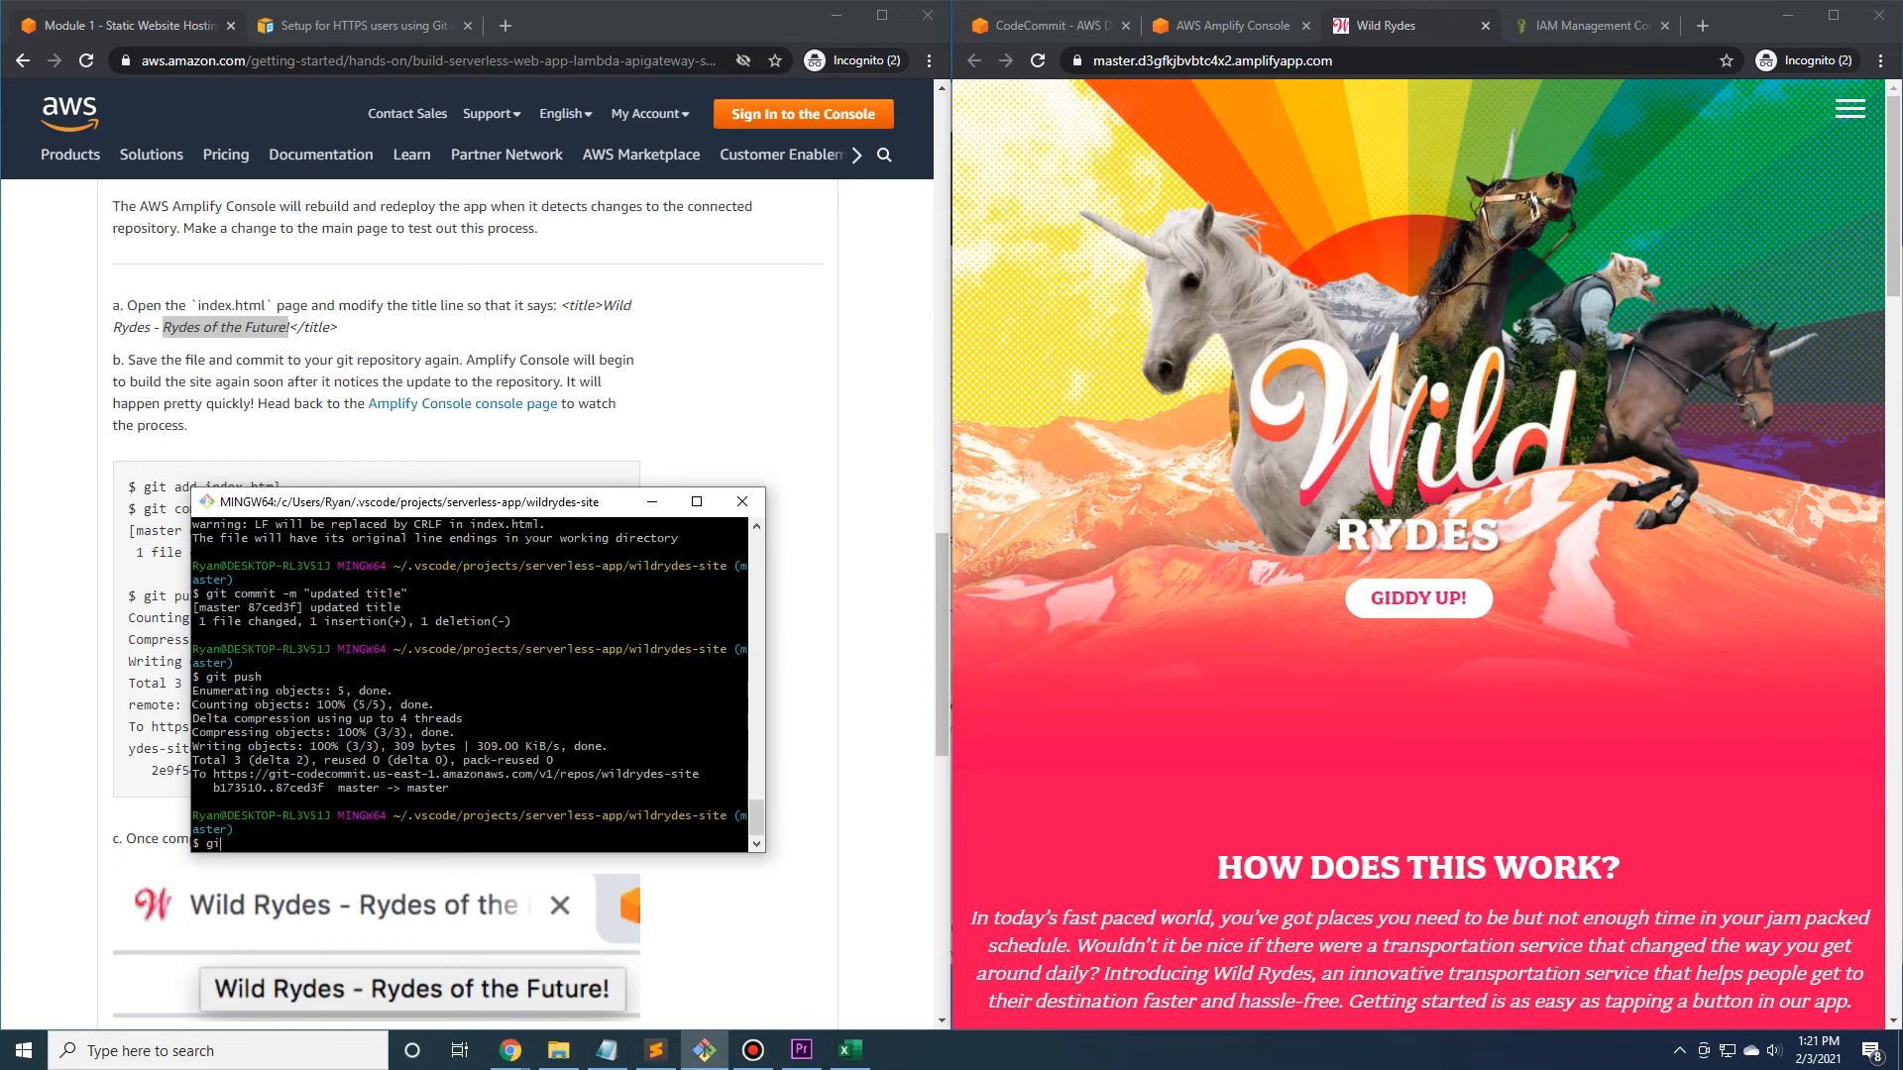
pyautogui.press('Up')
pyautogui.press('Up')
pyautogui.press('Up')
pyautogui.press('Return')
pyautogui.press('Up')
pyautogui.press('Down')
pyautogui.press('Up')
pyautogui.press('Return')
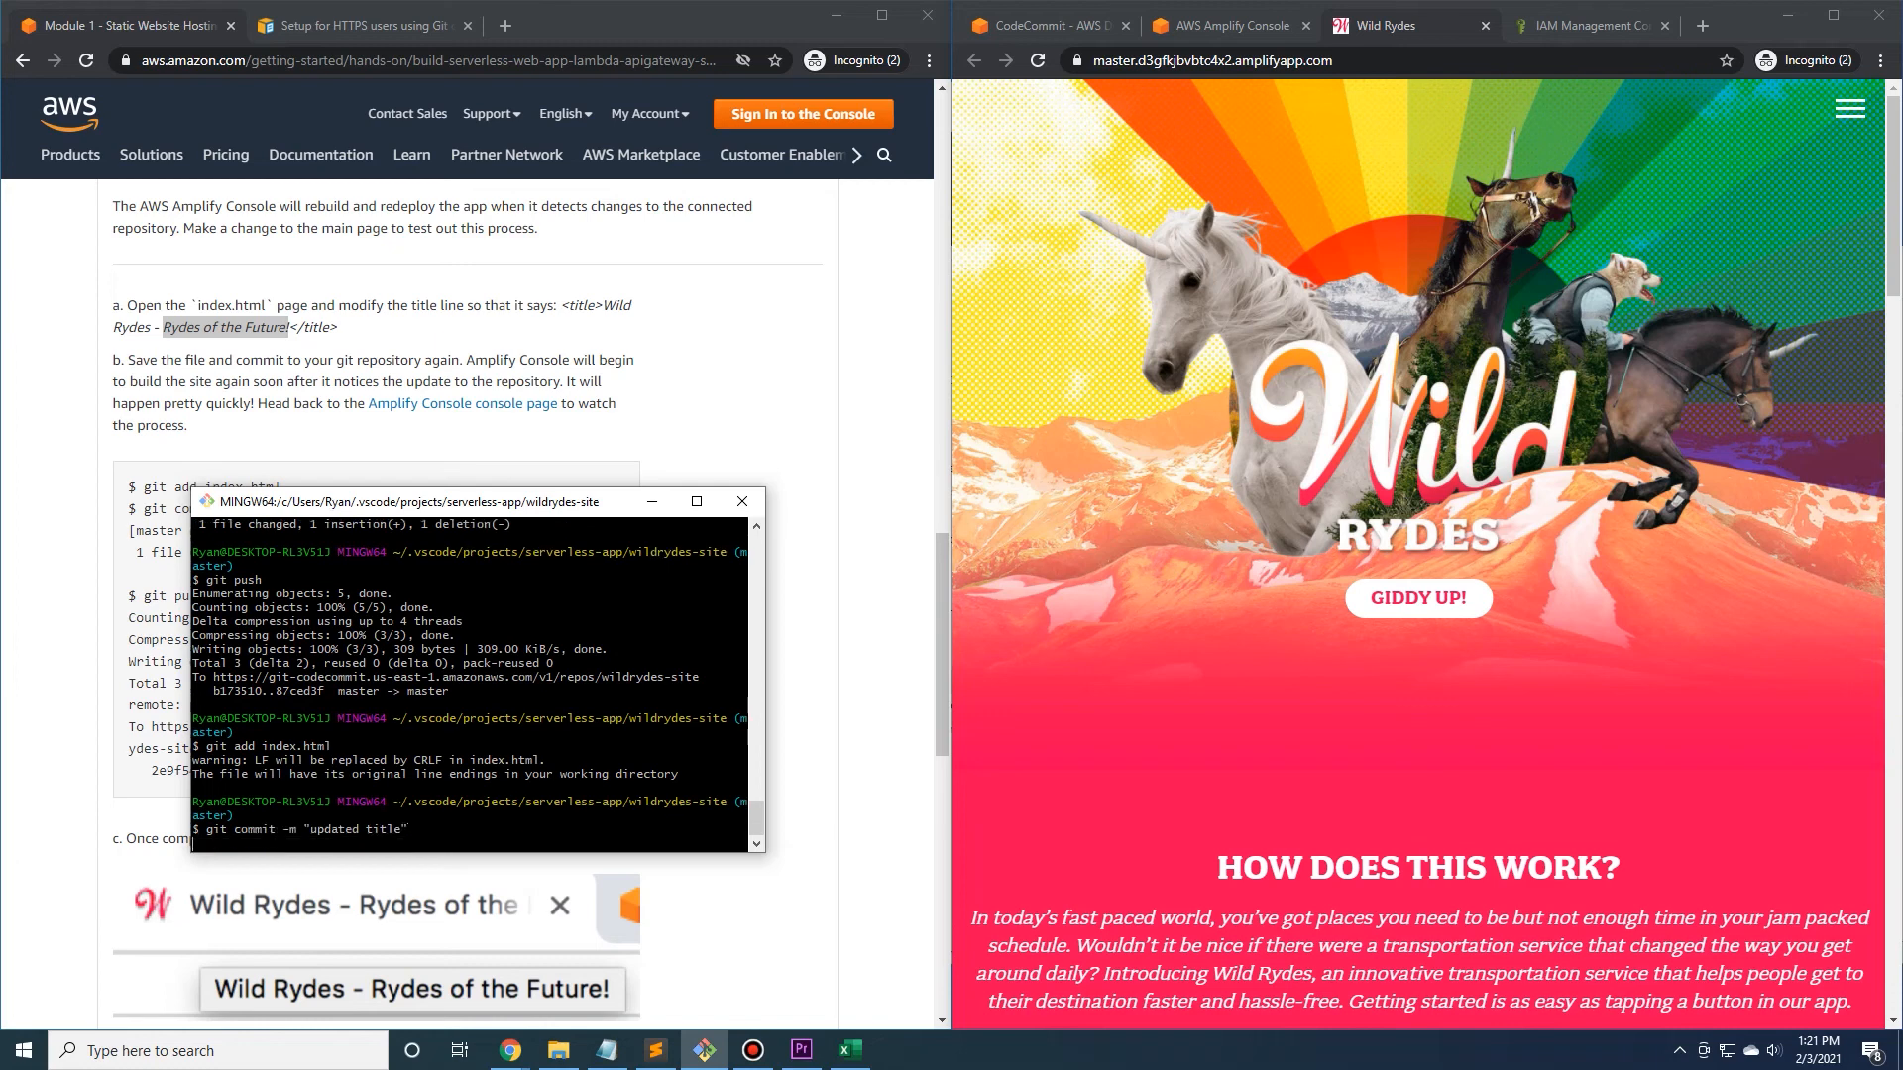
# Push the title element commit to the remote repository with git push.
pyautogui.press('Up')
pyautogui.press('Up')
pyautogui.press('Up')
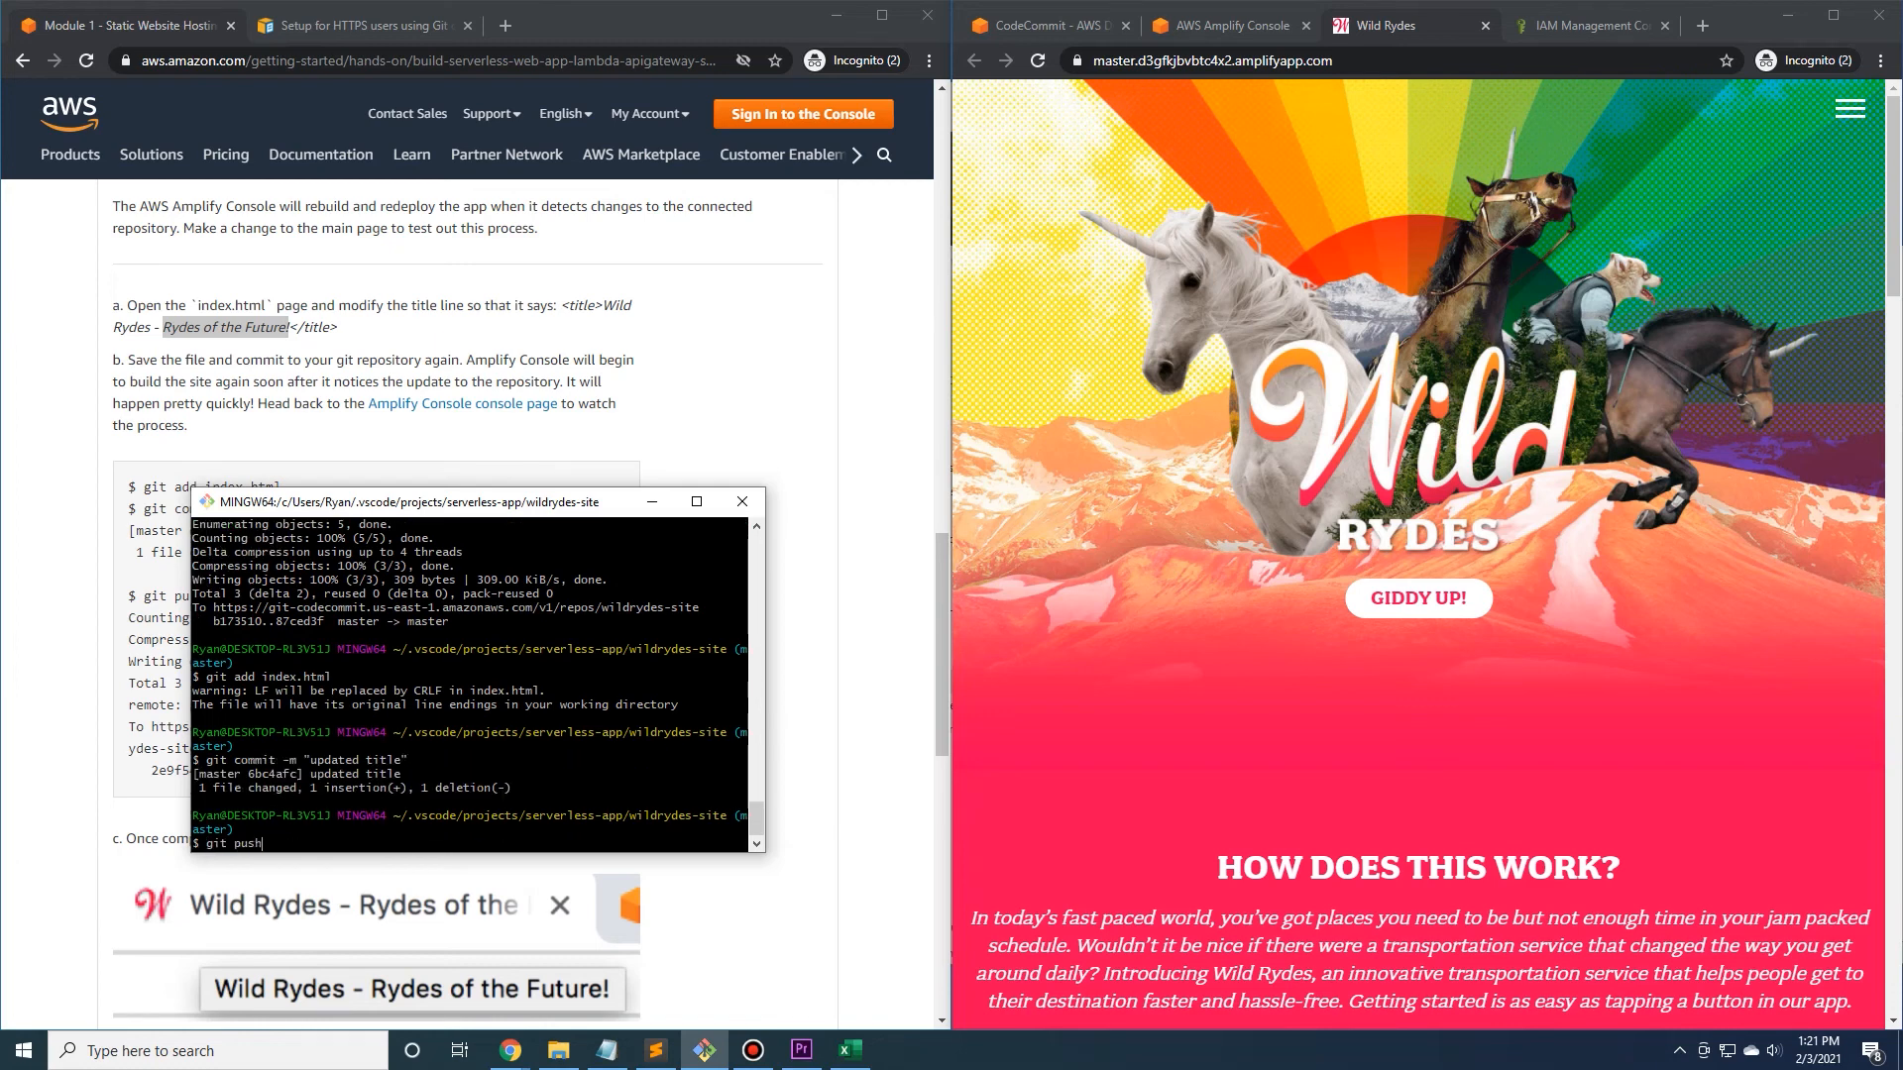
pyautogui.press('Return')
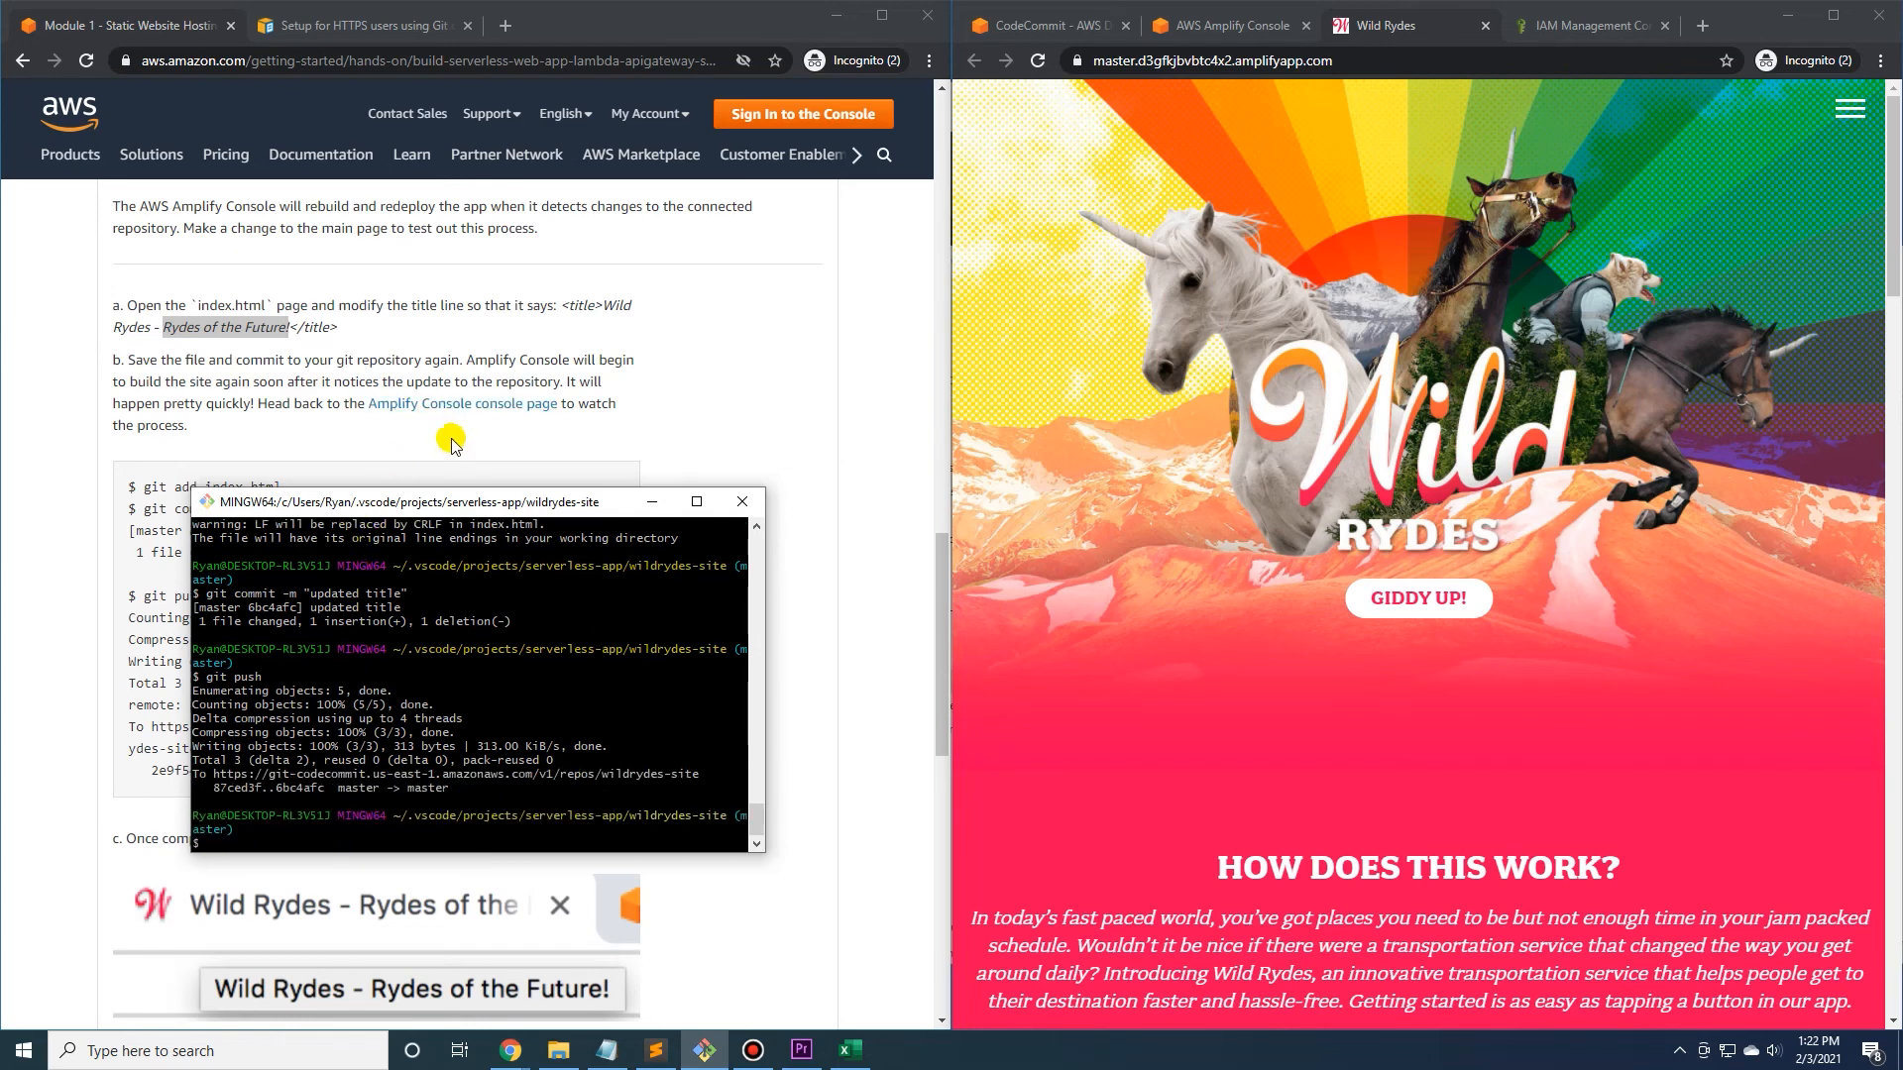
# Check the new deployment in the Amplify console, reload the Wild Rydes site to view its title, and return to the console.
pyautogui.click(1224, 28)
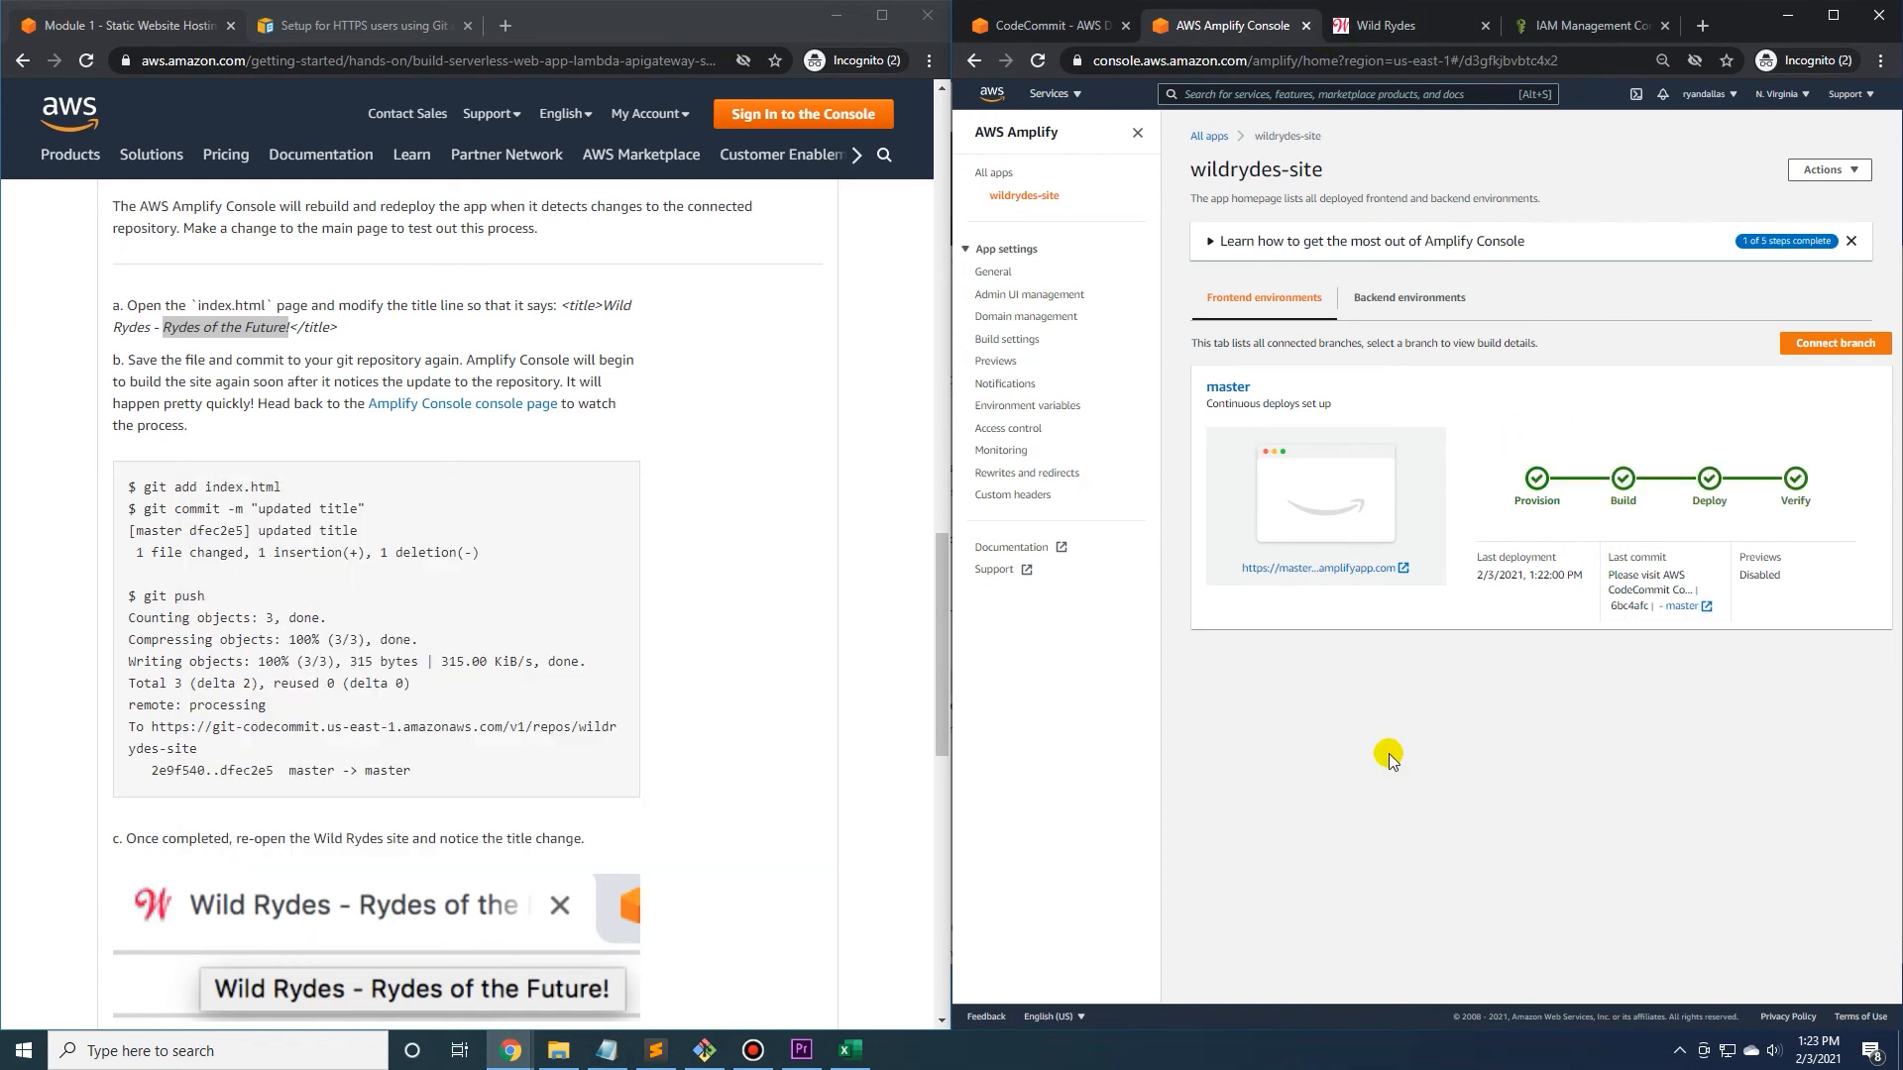
pyautogui.click(1412, 29)
pyautogui.click(1037, 60)
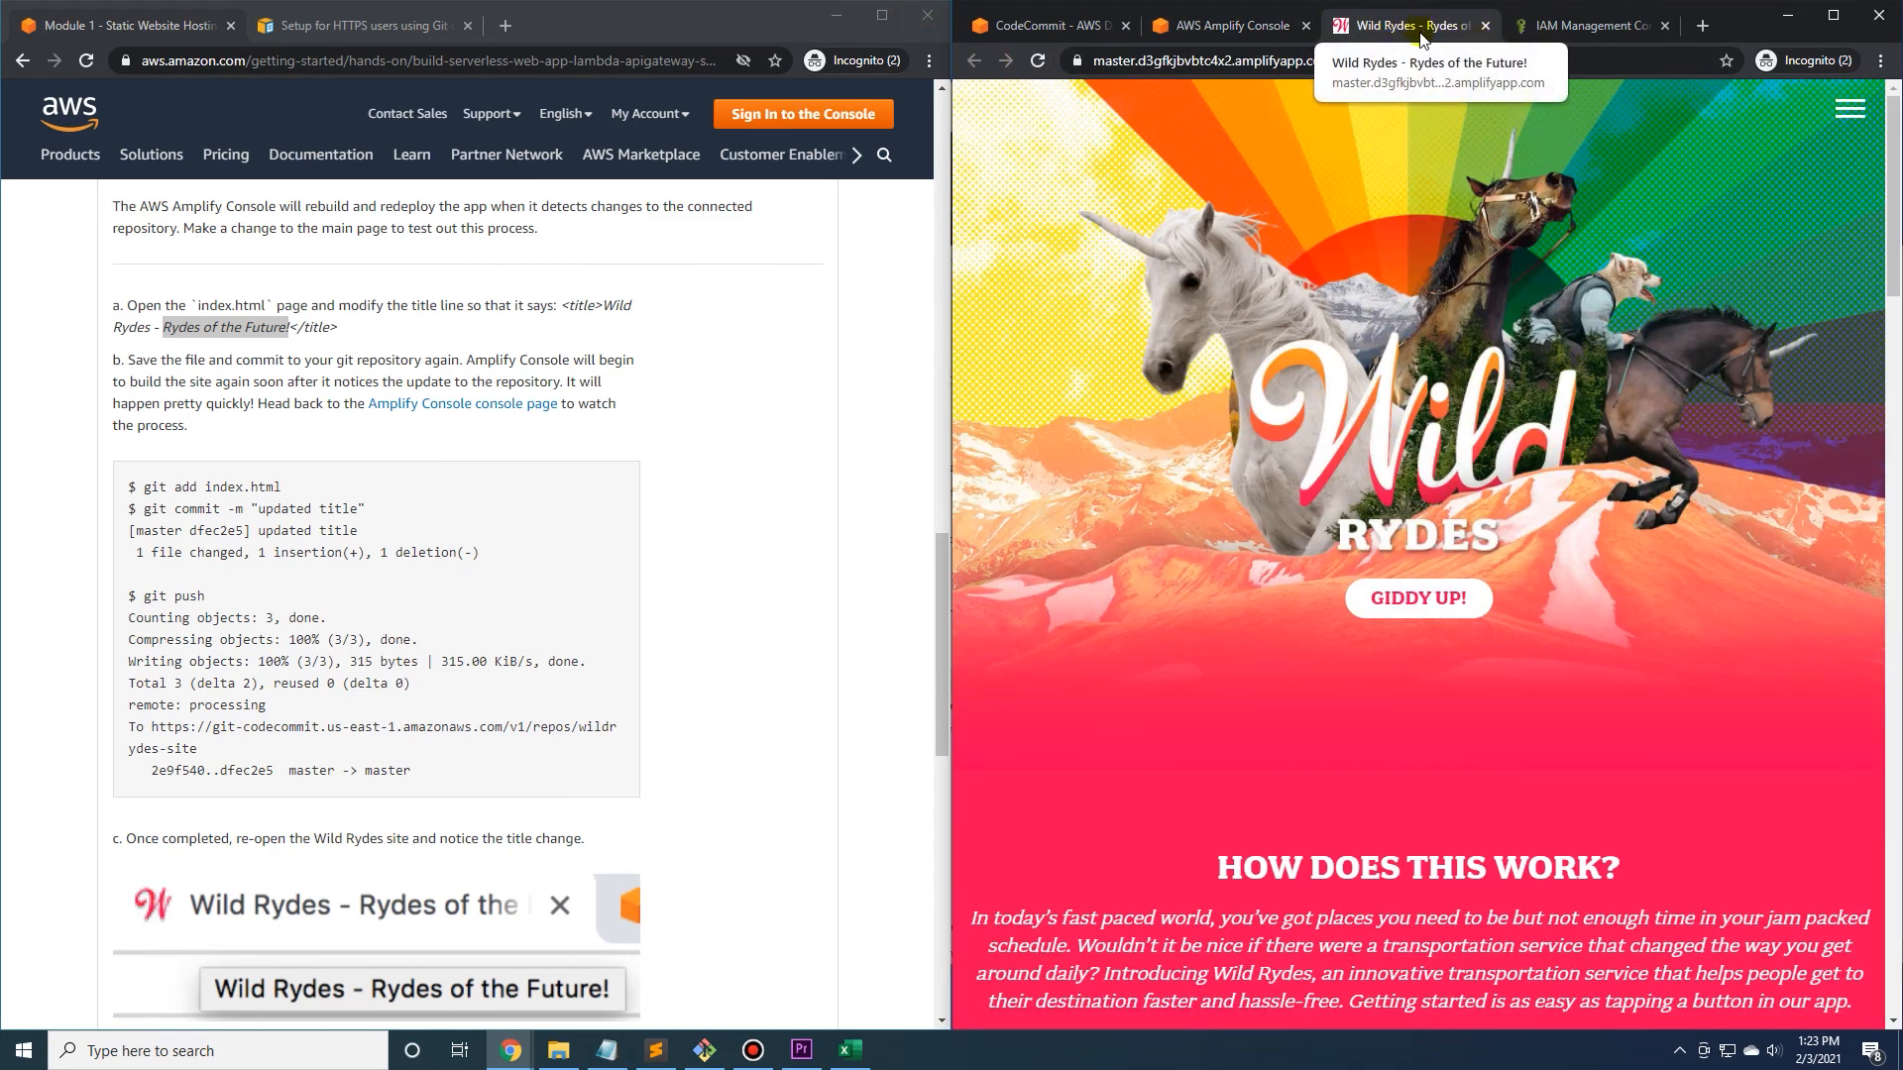
pyautogui.click(1232, 28)
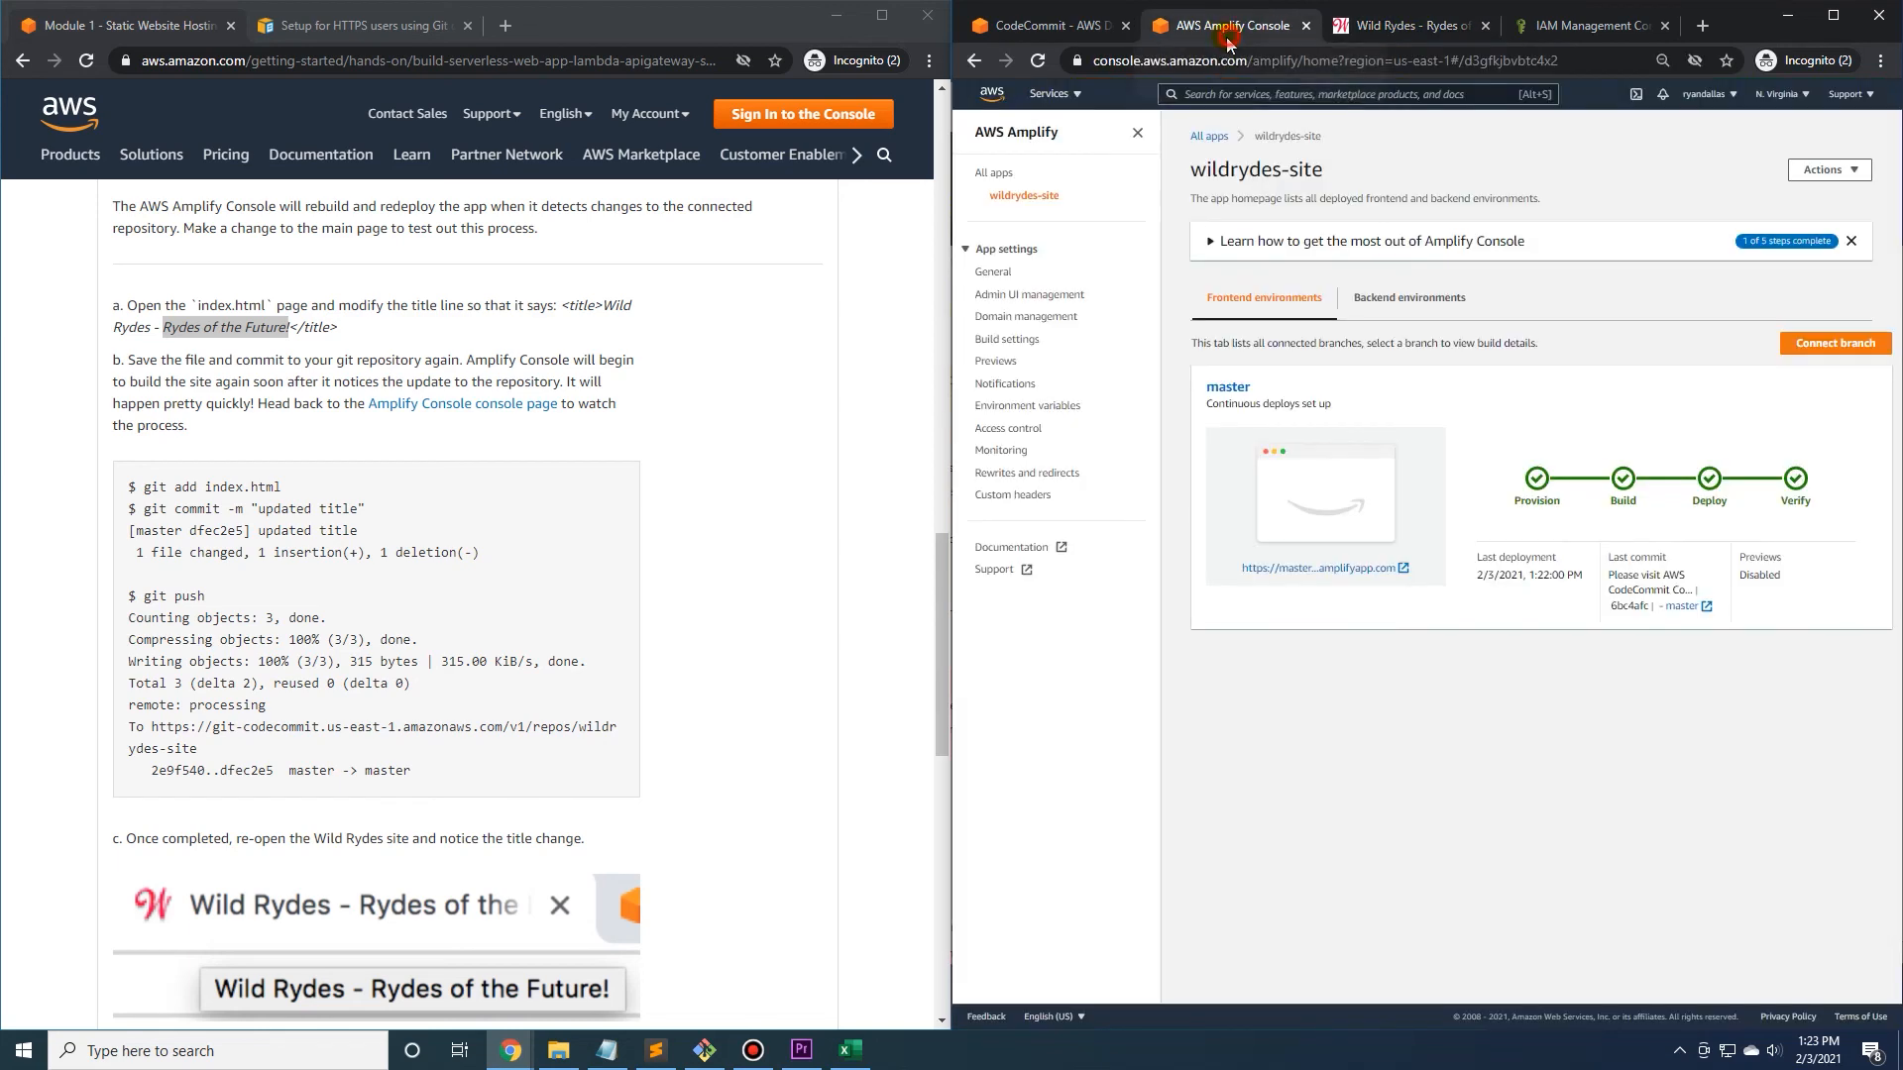
# Read the end of the tutorial's Step 5 and expand the Recap section.
pyautogui.click(693, 501)
pyautogui.scroll(-4, 709, 501)
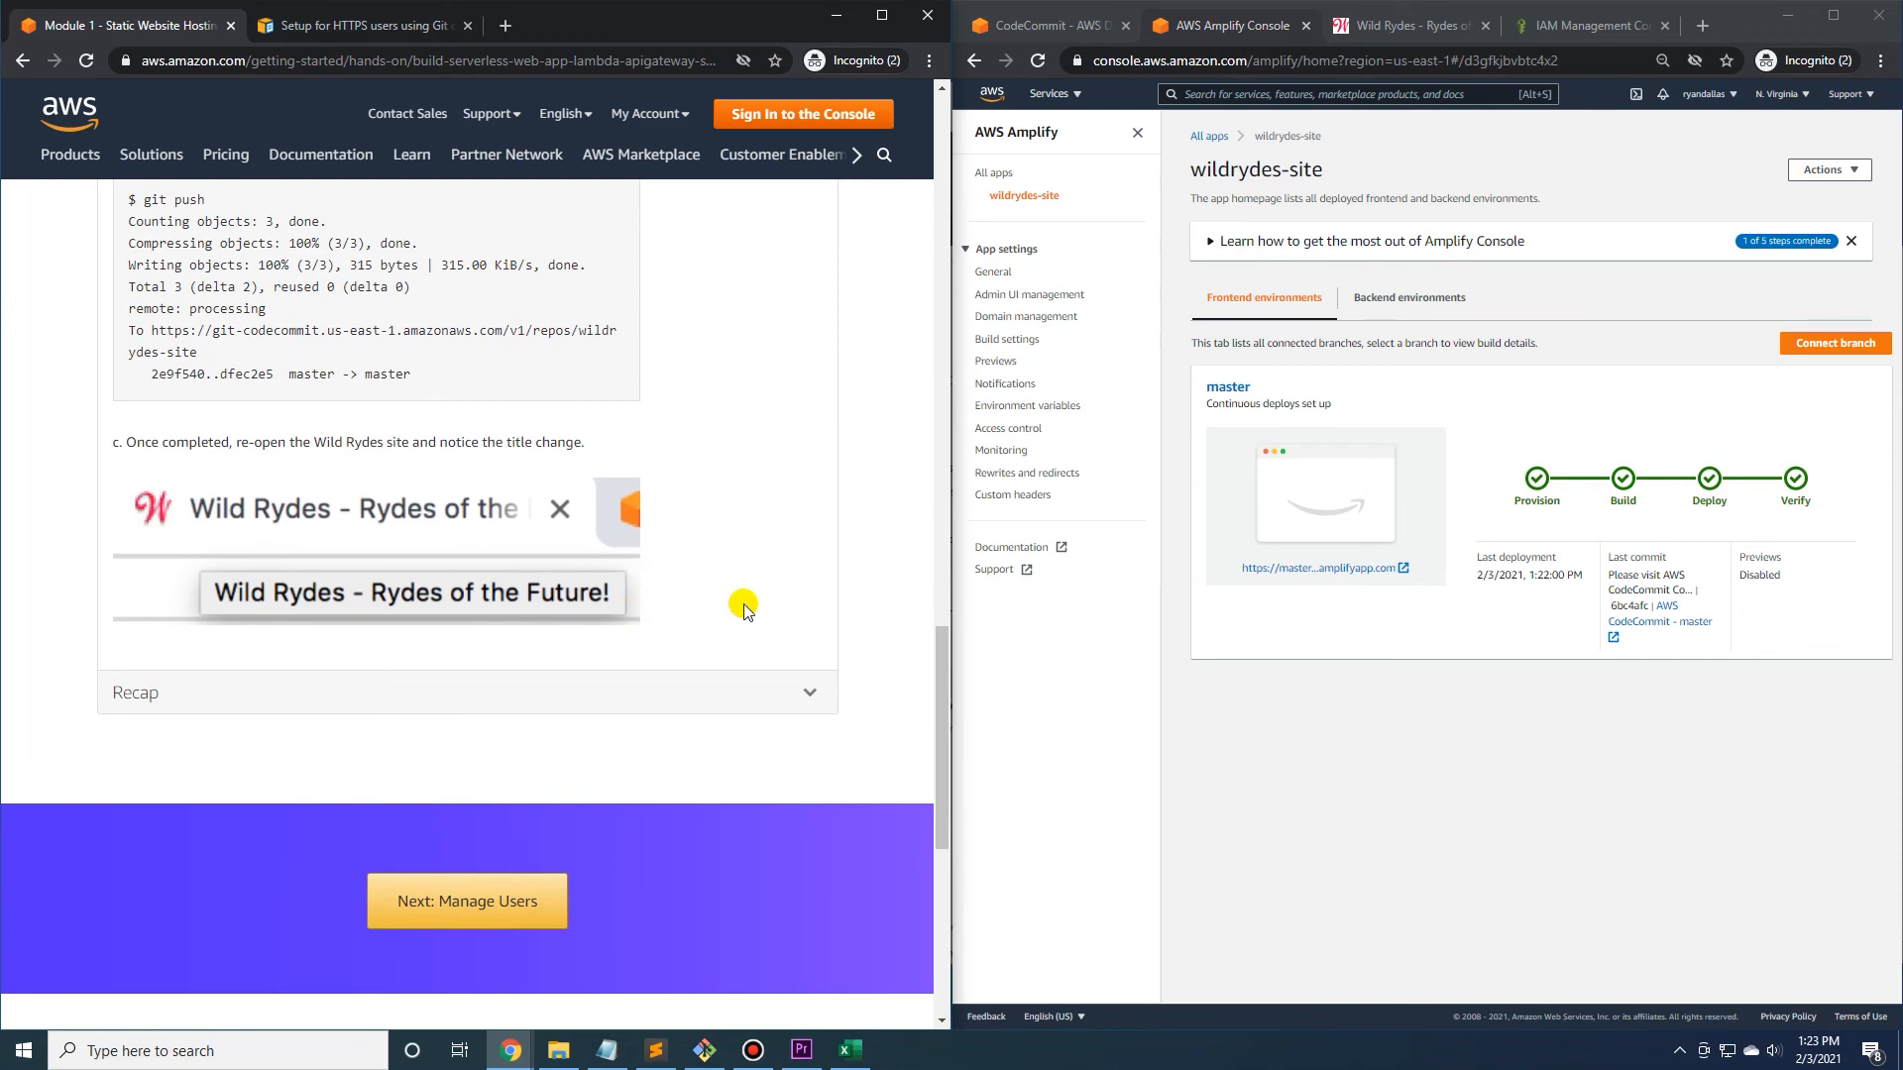
pyautogui.click(782, 695)
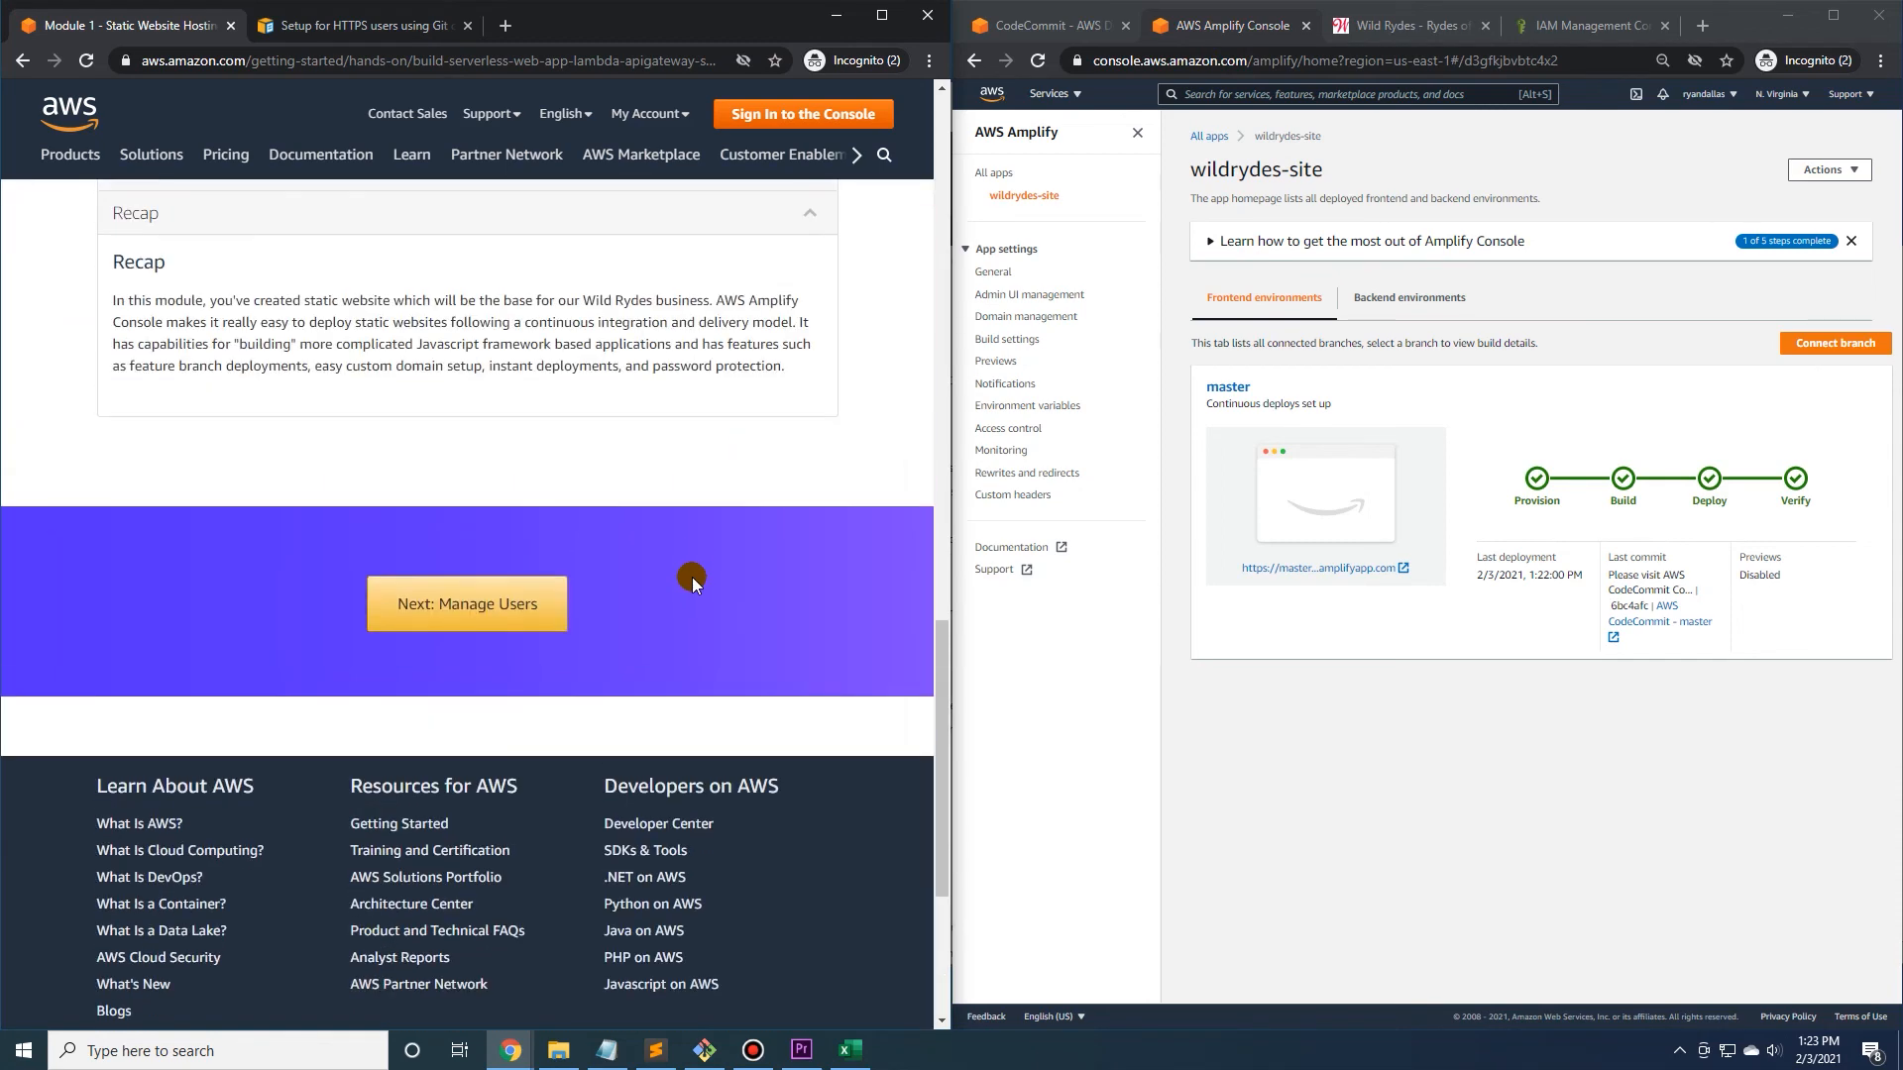
pyautogui.scroll(2, 694, 558)
# Go on to the tutorial's Manage Users module and read the User Management introduction and architecture overview.
pyautogui.click(492, 798)
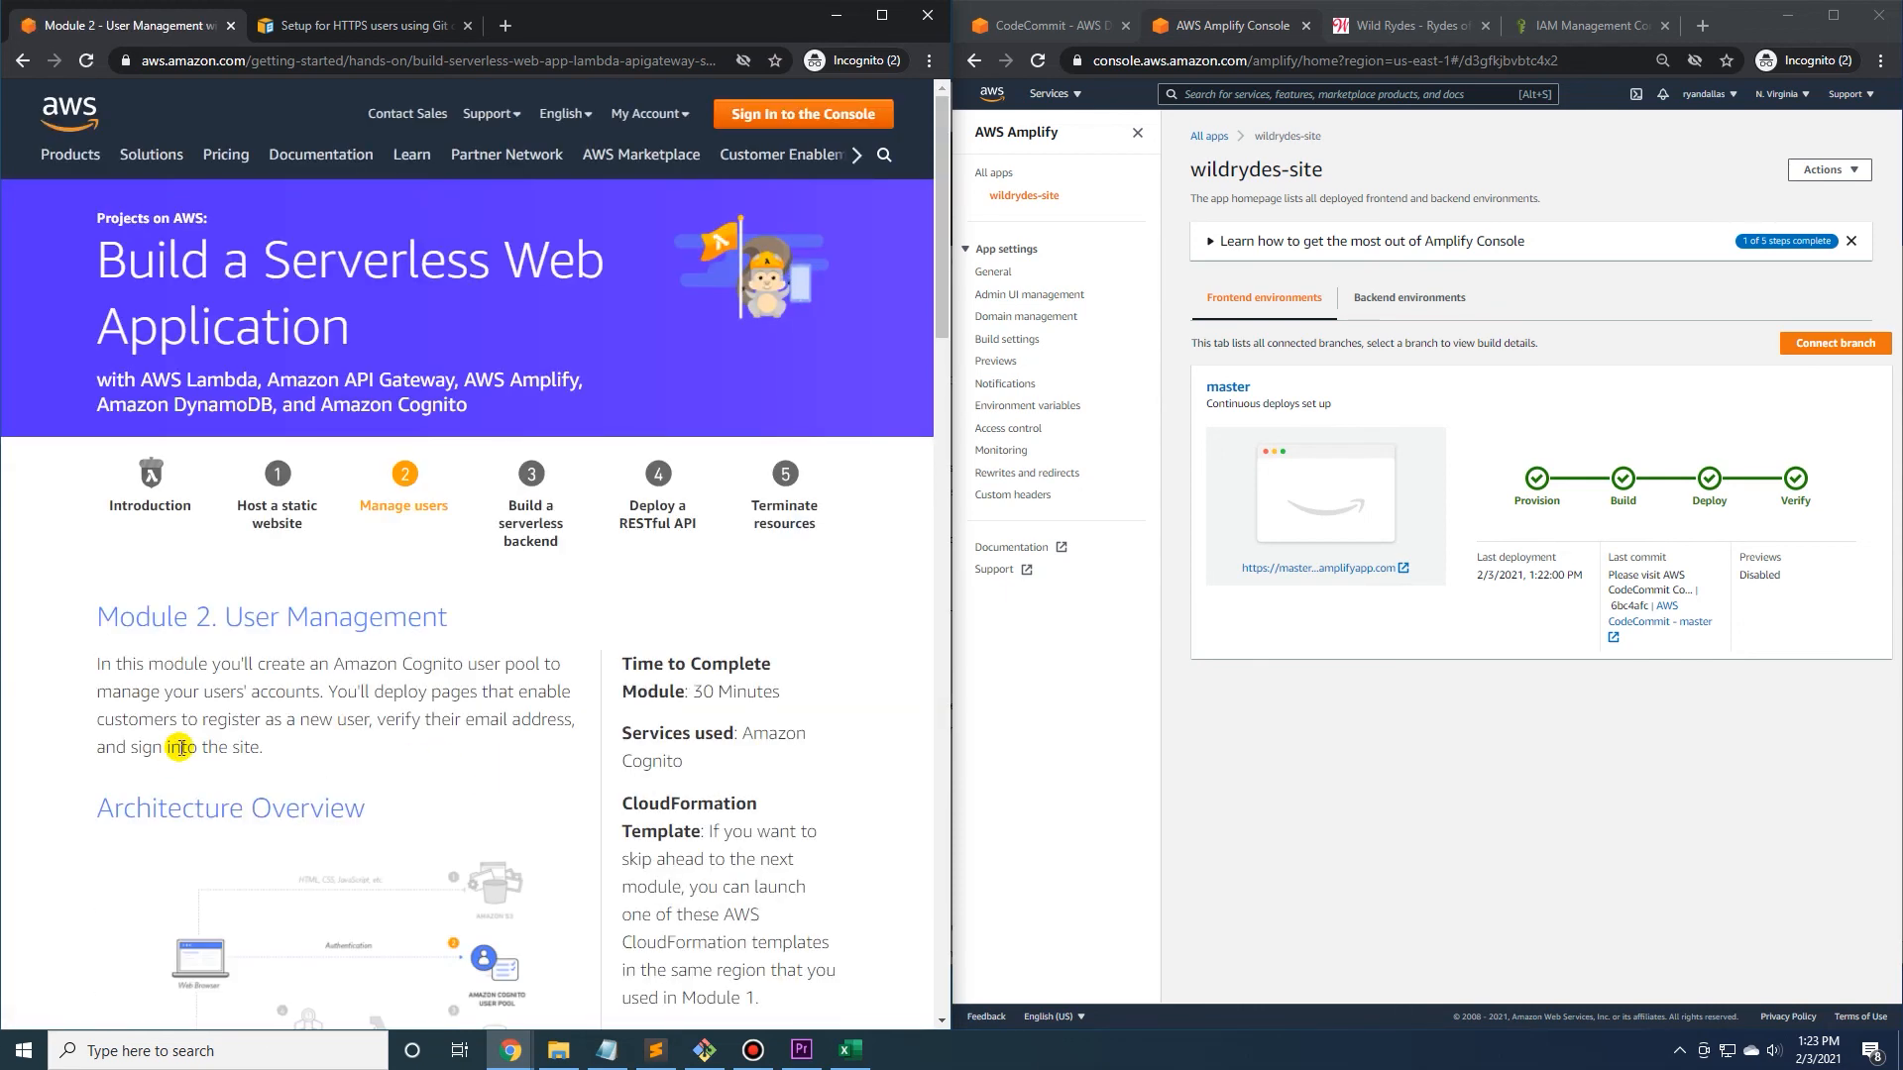
pyautogui.scroll(-1, 179, 747)
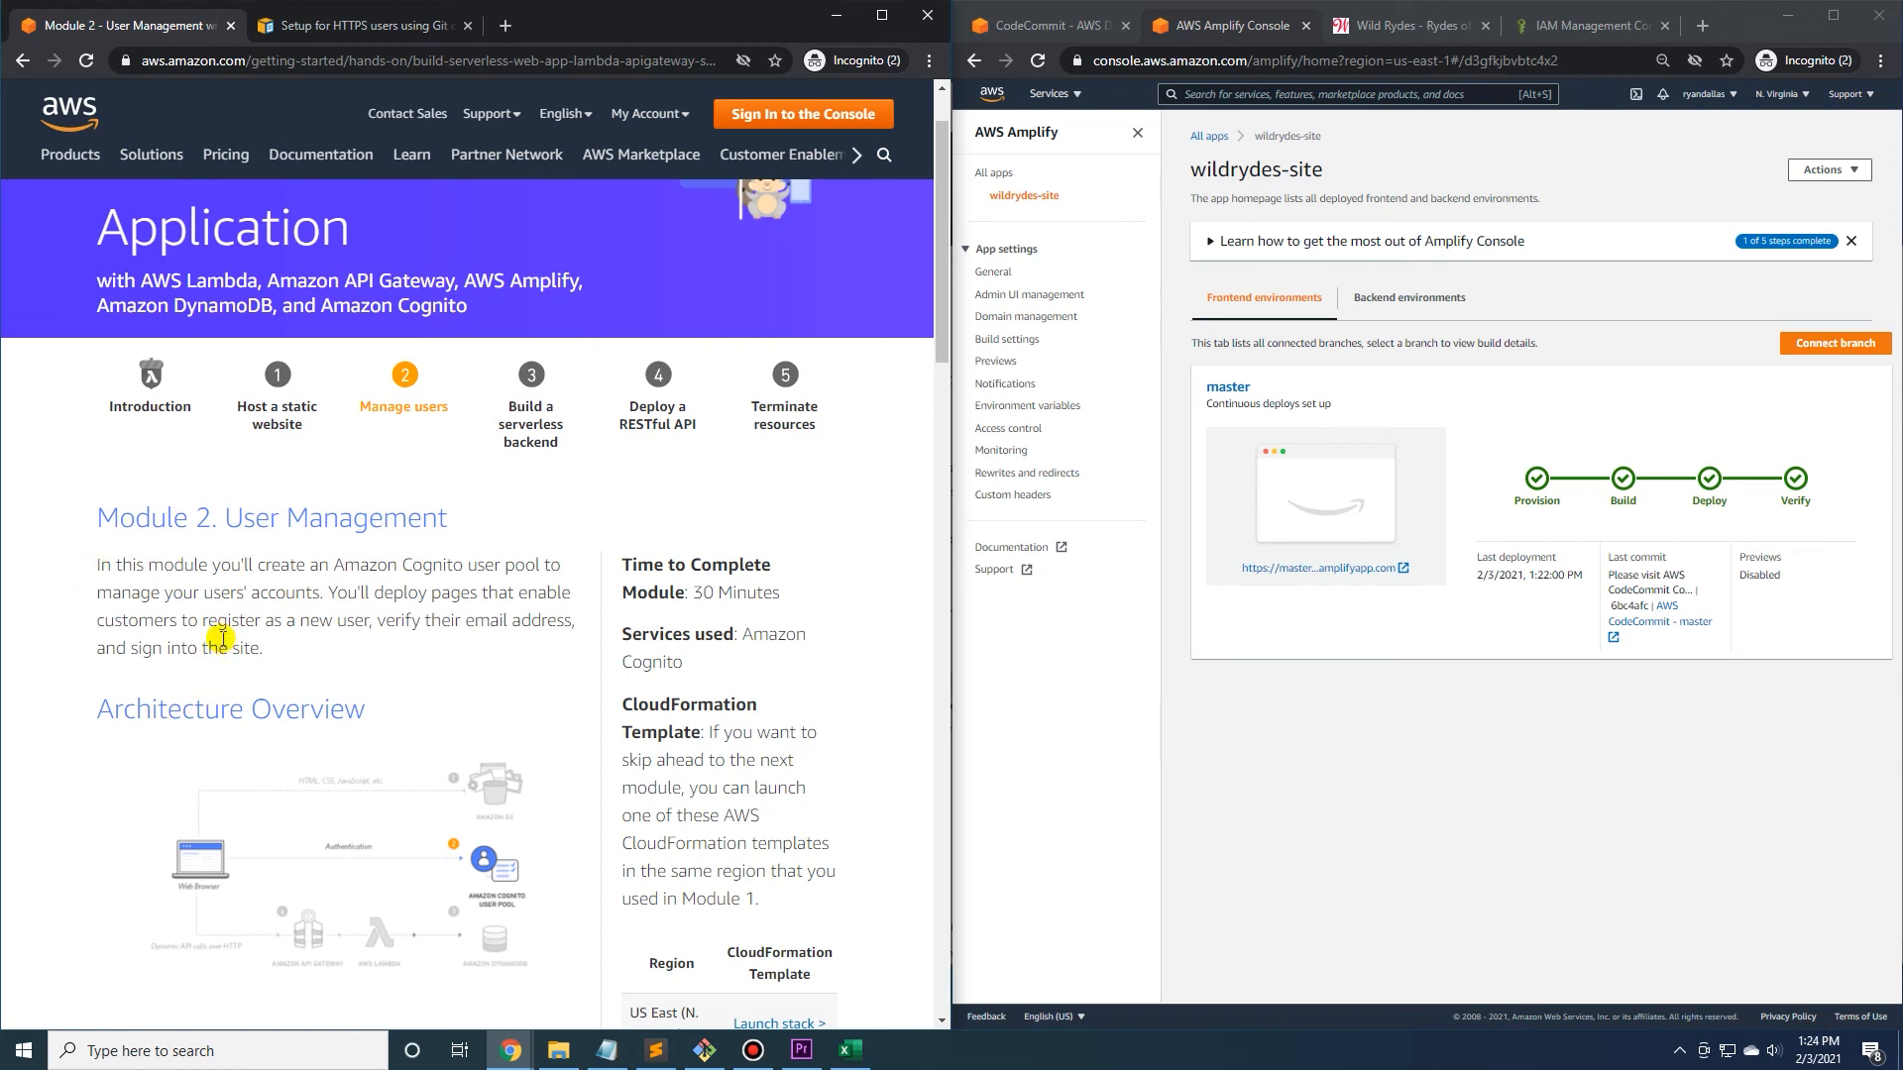
pyautogui.scroll(-1, 222, 640)
pyautogui.scroll(1, 225, 632)
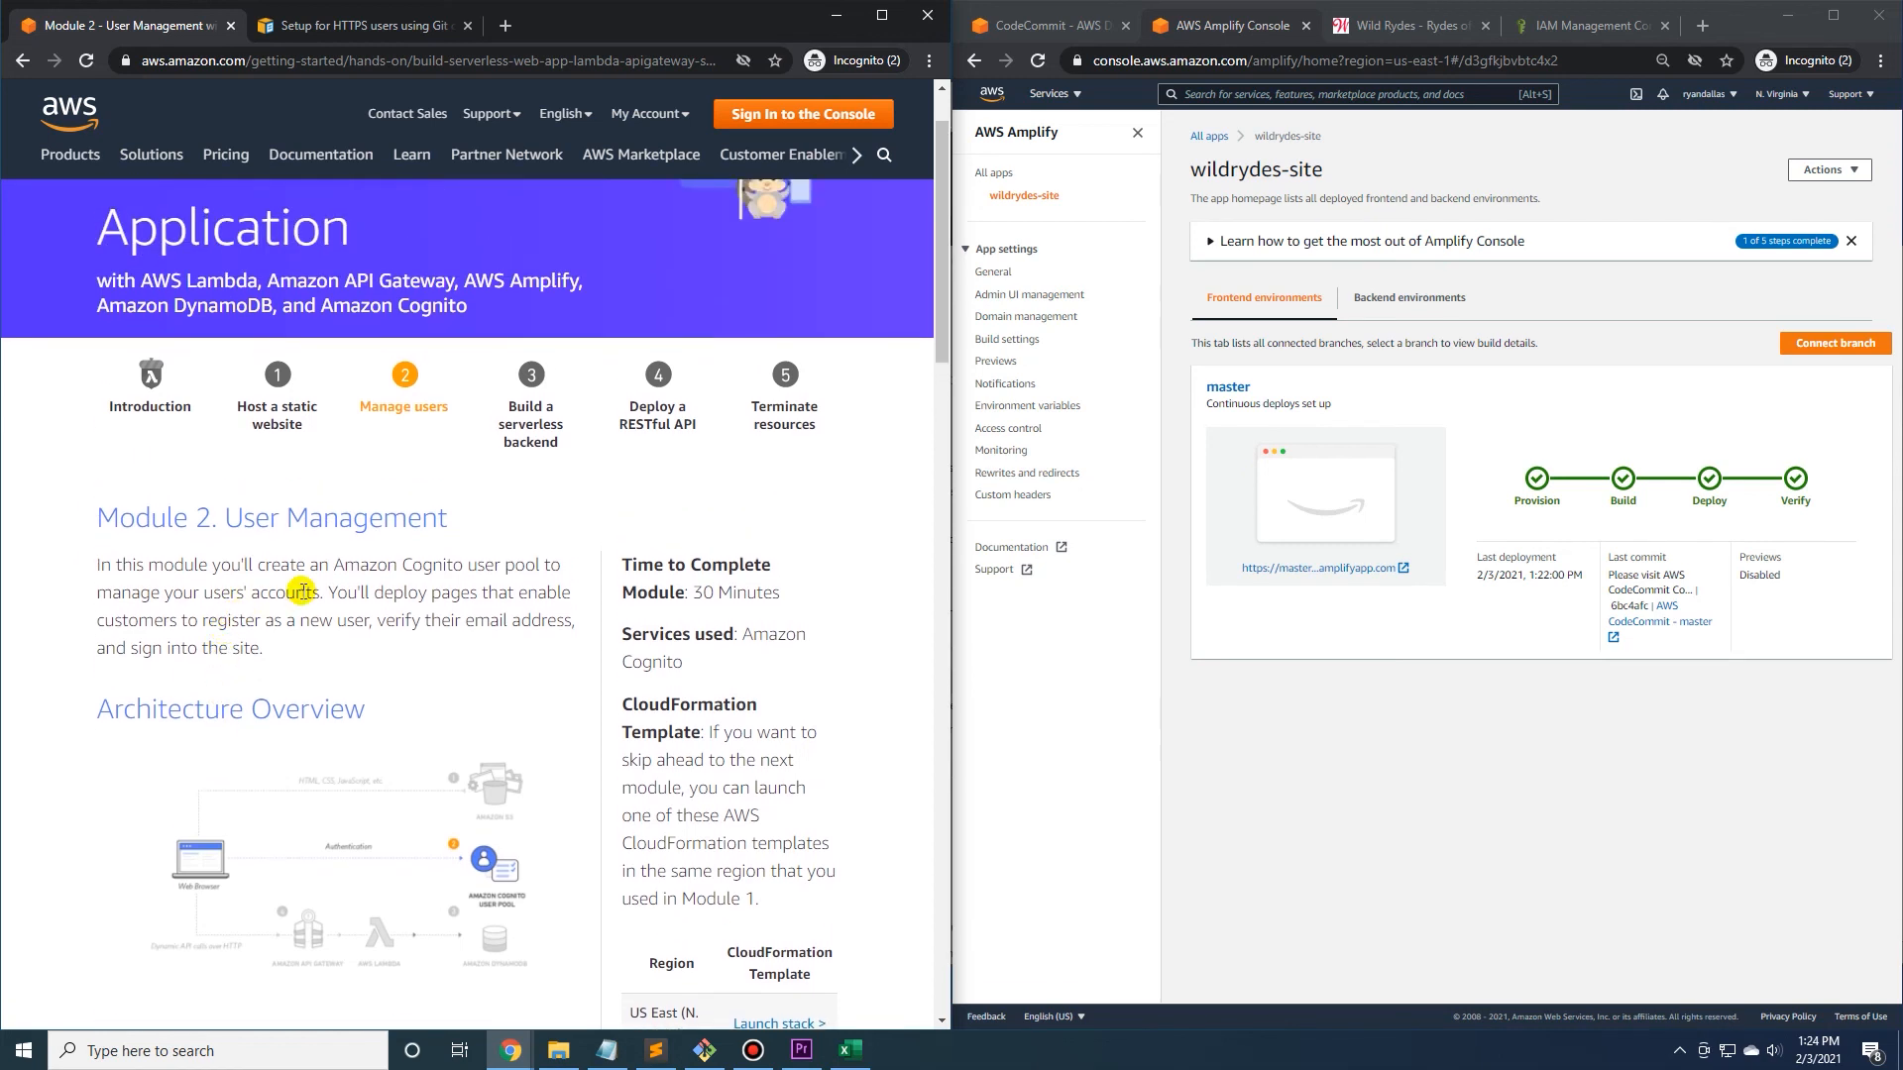